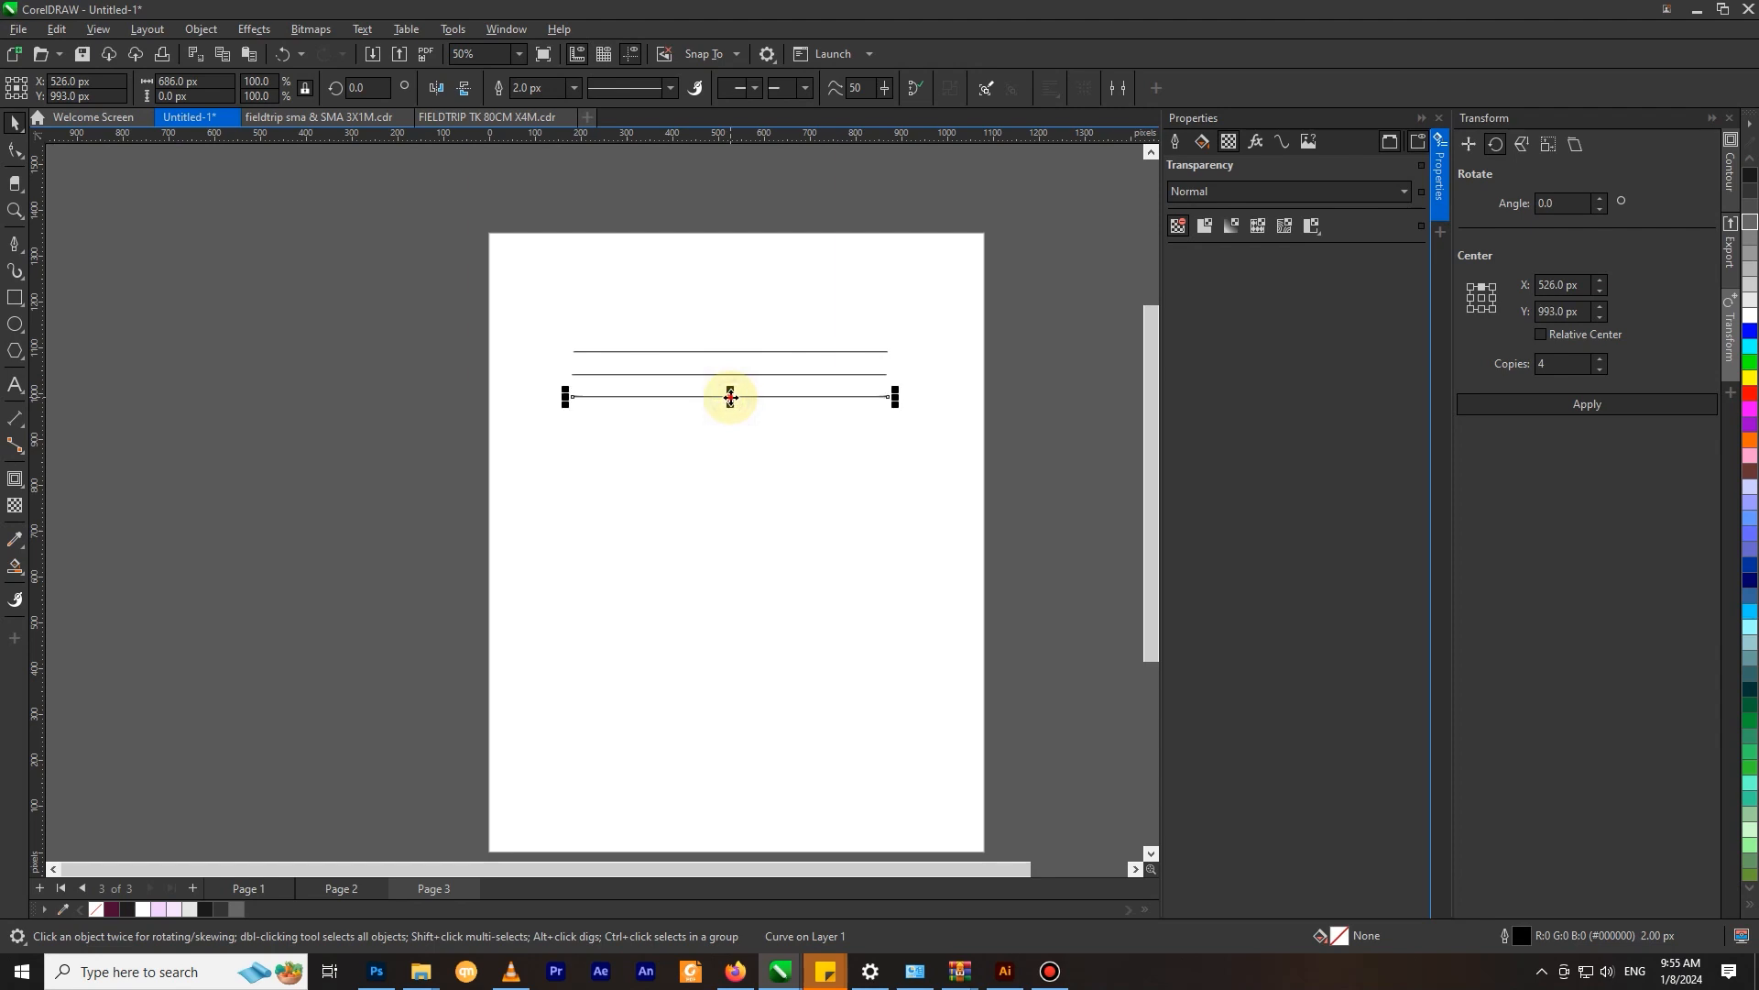
# Step: Right-align the four horizontal lines and widen them symmetrically to about 822 px
pyautogui.moveTo(431, 325); pyautogui.dragTo(947, 458)
pyautogui.hotkey('shift', 'c')
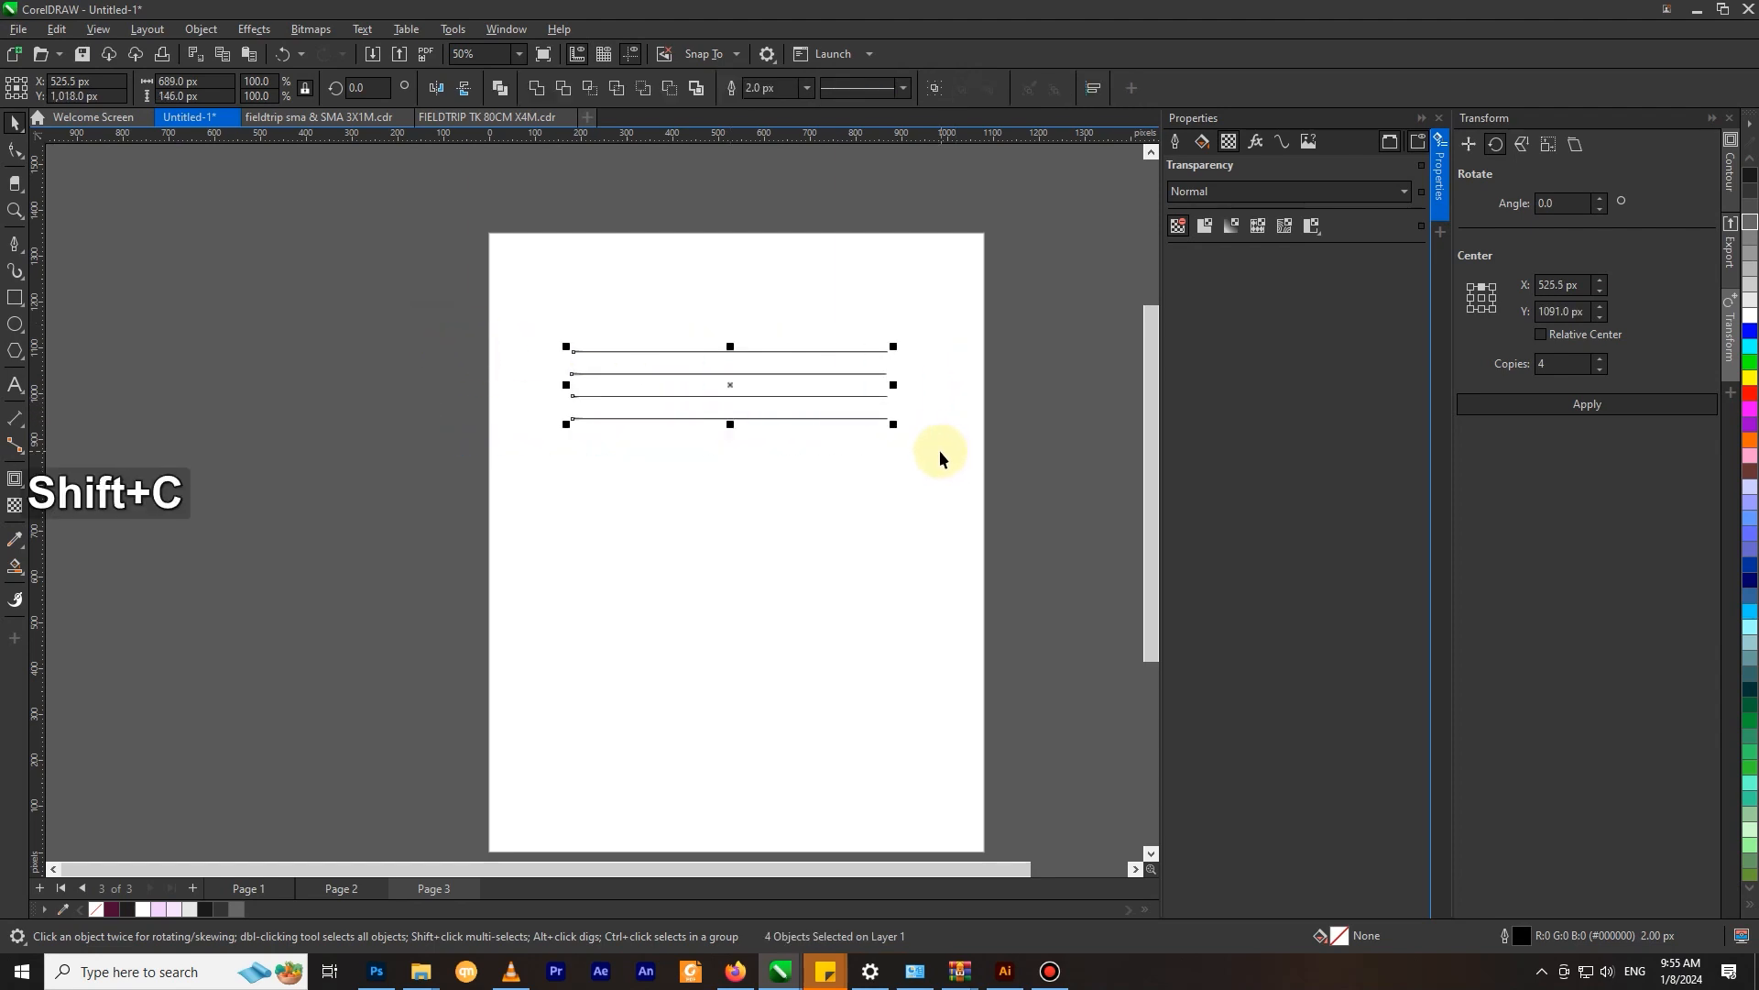
pyautogui.press('r')
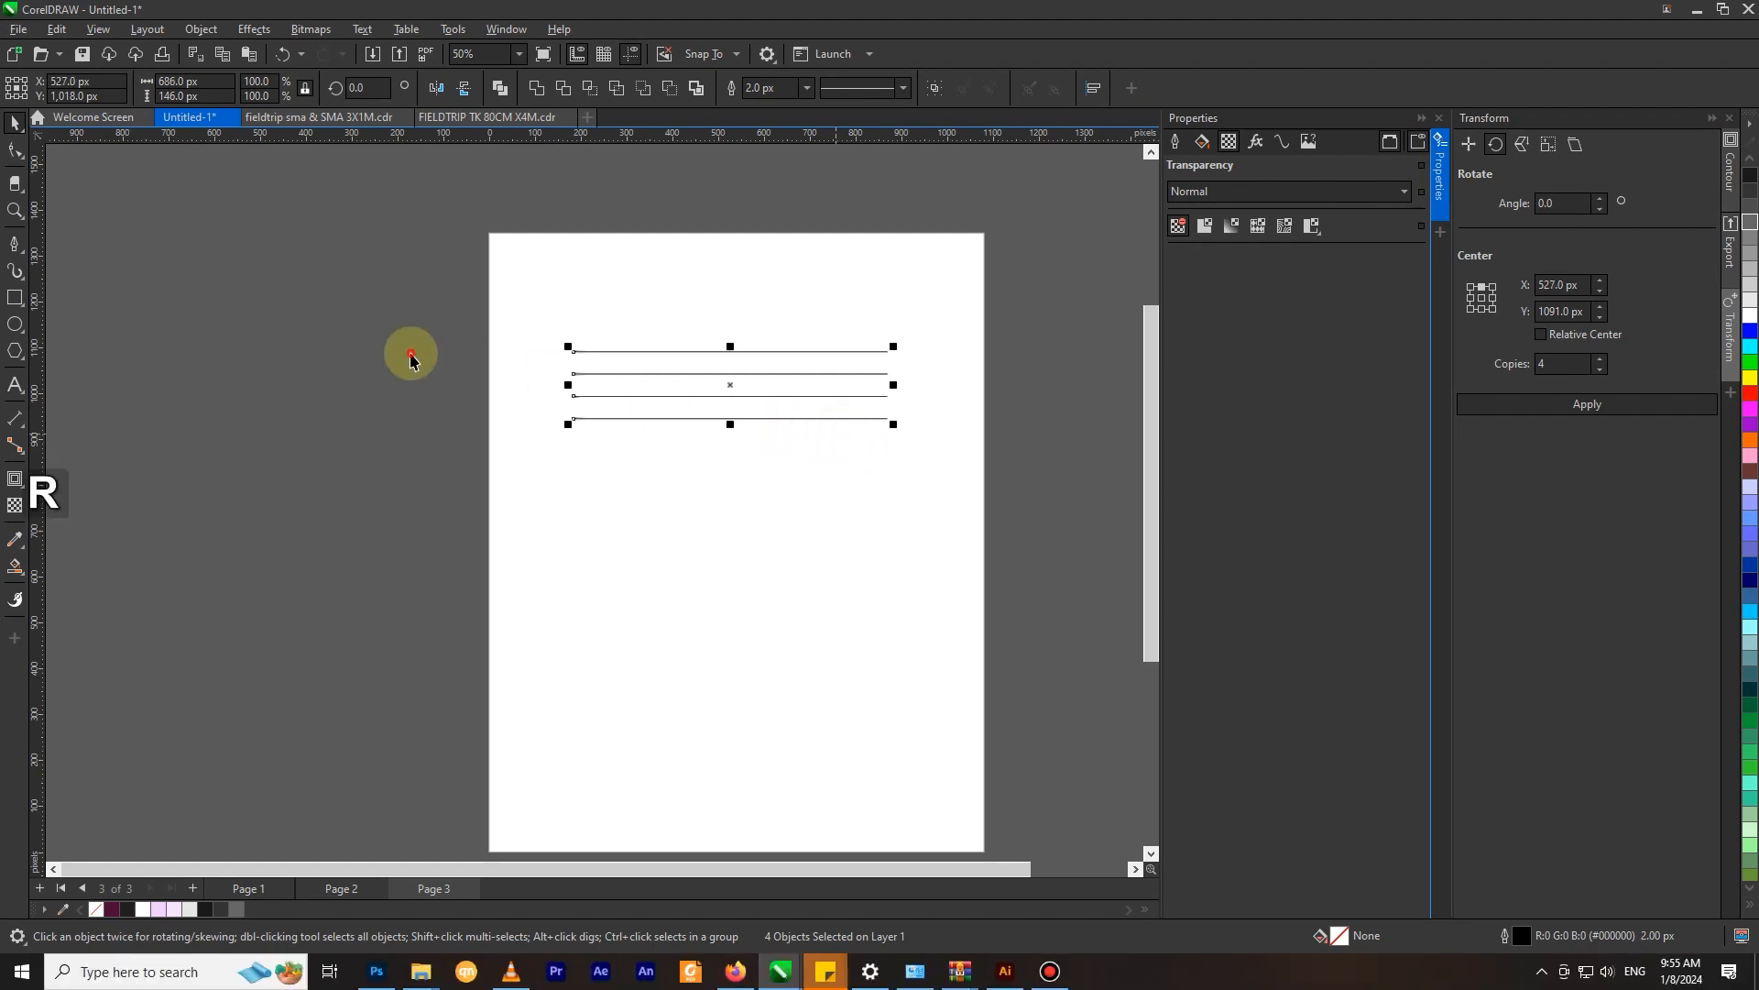
pyautogui.moveTo(427, 325); pyautogui.dragTo(942, 454)
pyautogui.moveTo(899, 392); pyautogui.dragTo(912, 394)
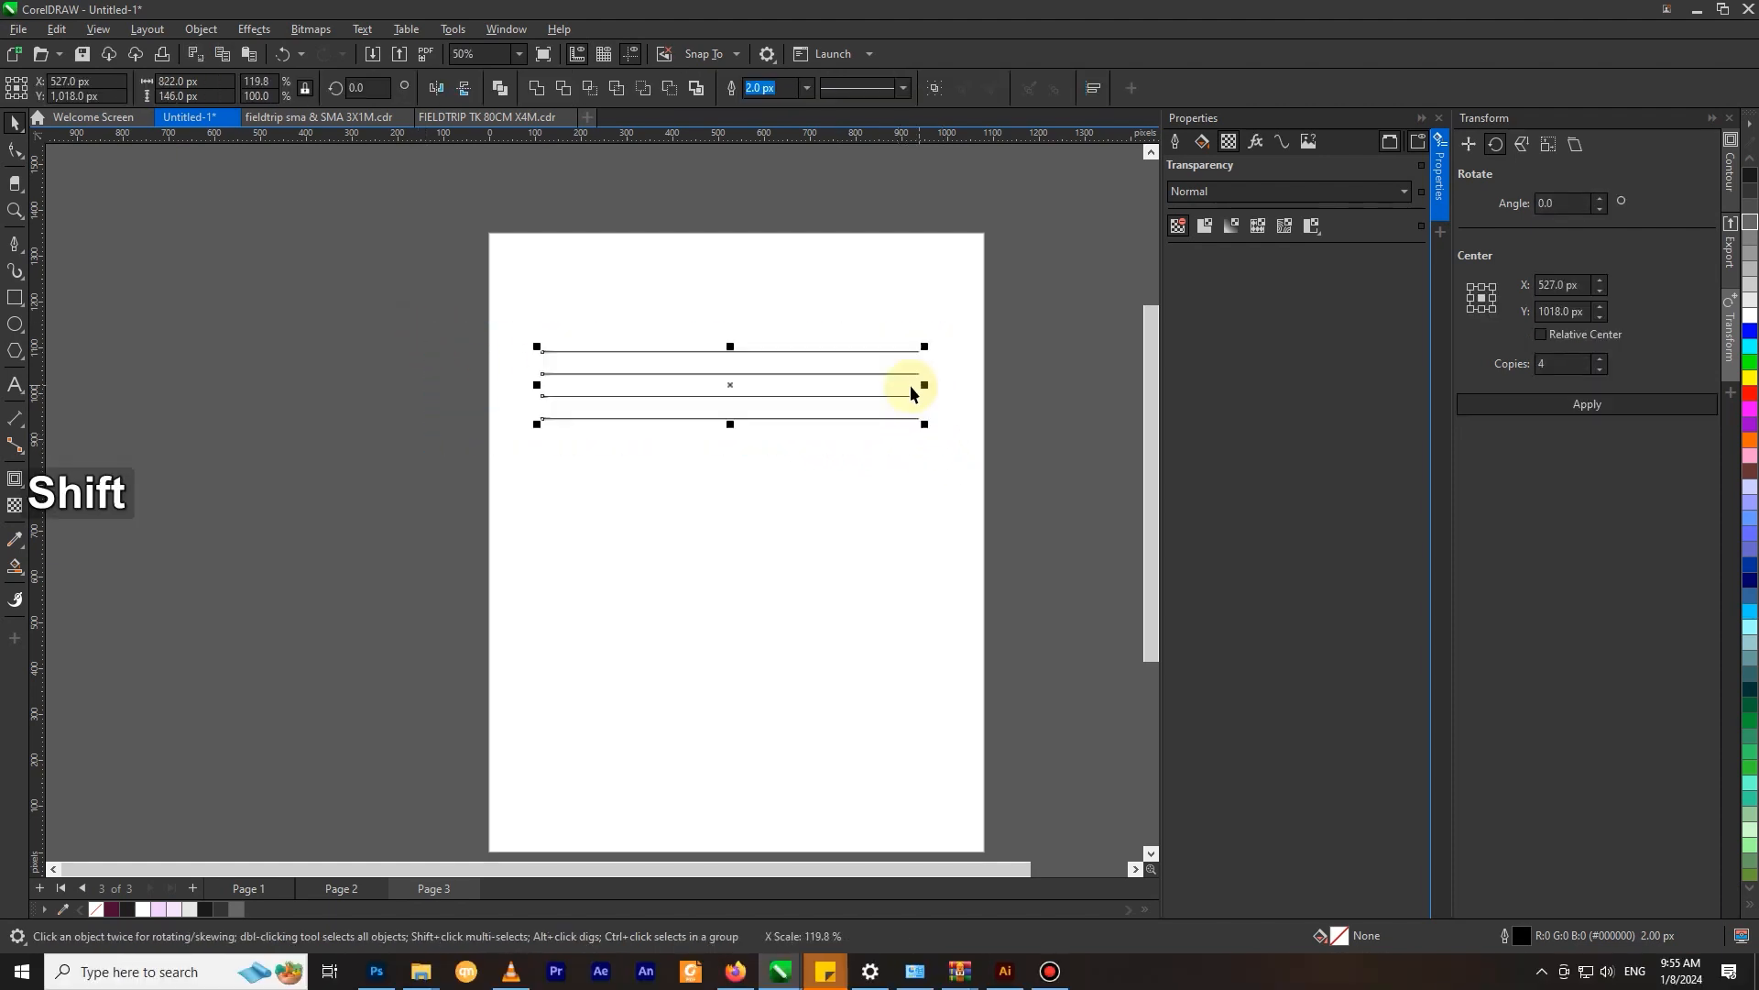
pyautogui.rightClick(729, 388)
pyautogui.click(530, 267)
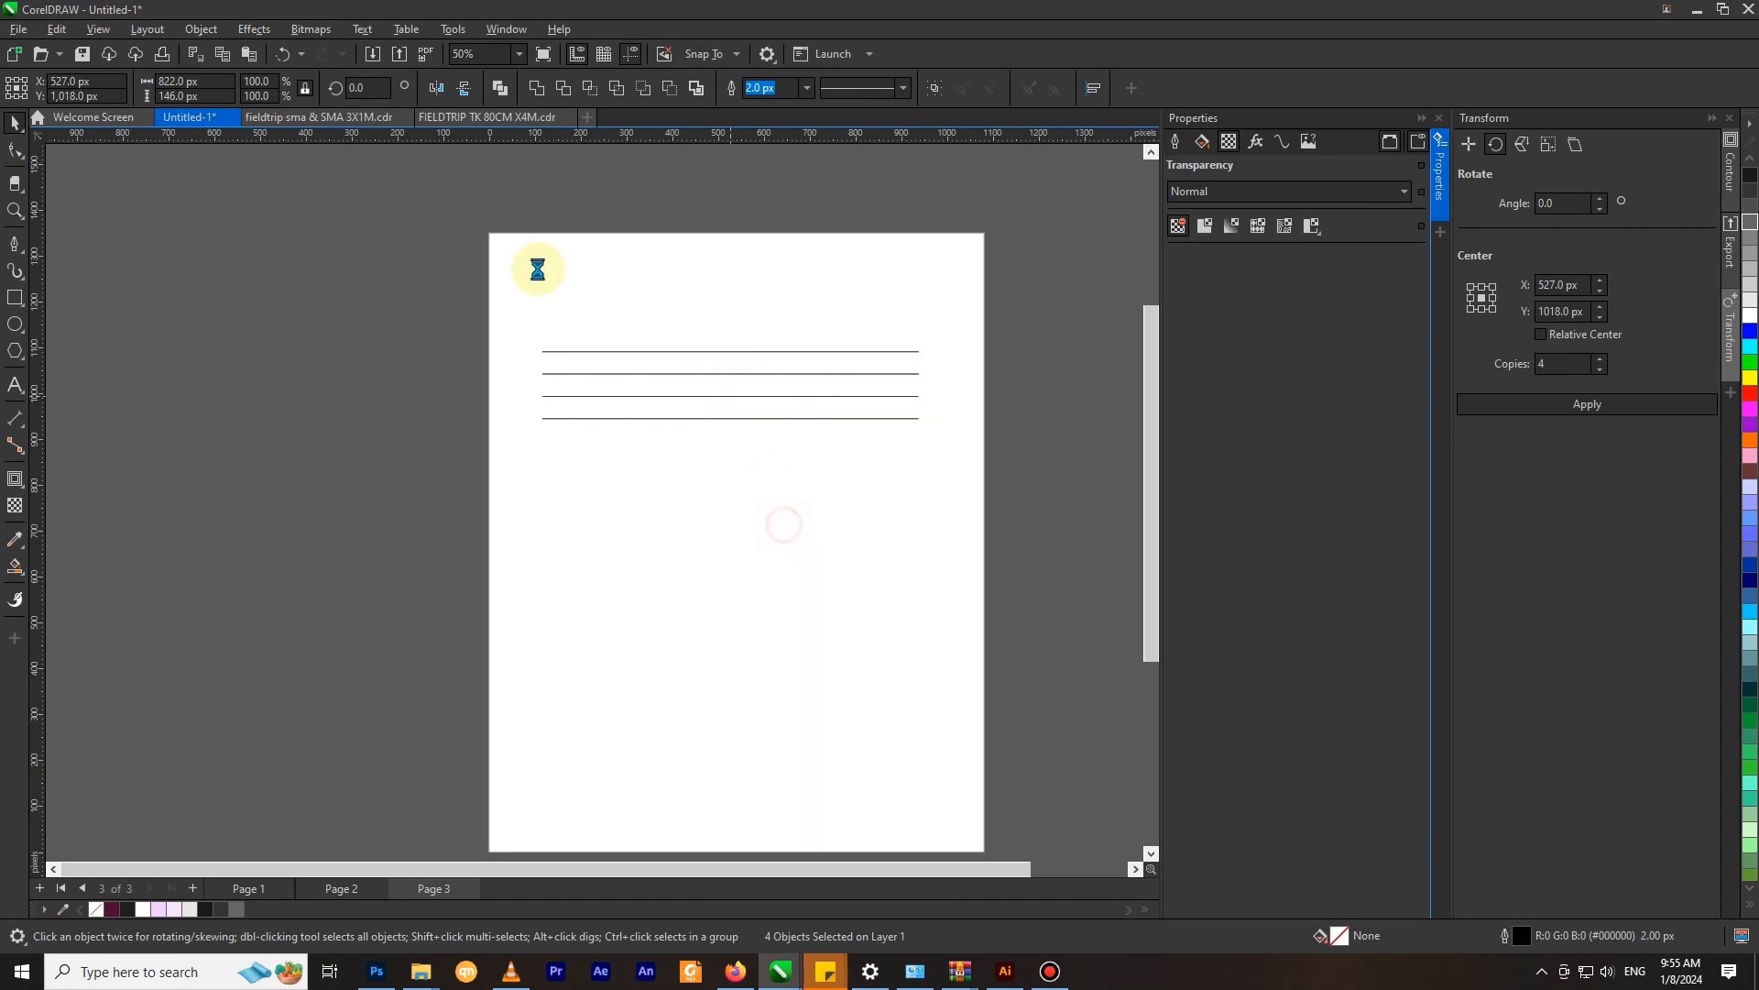
pyautogui.click(363, 86)
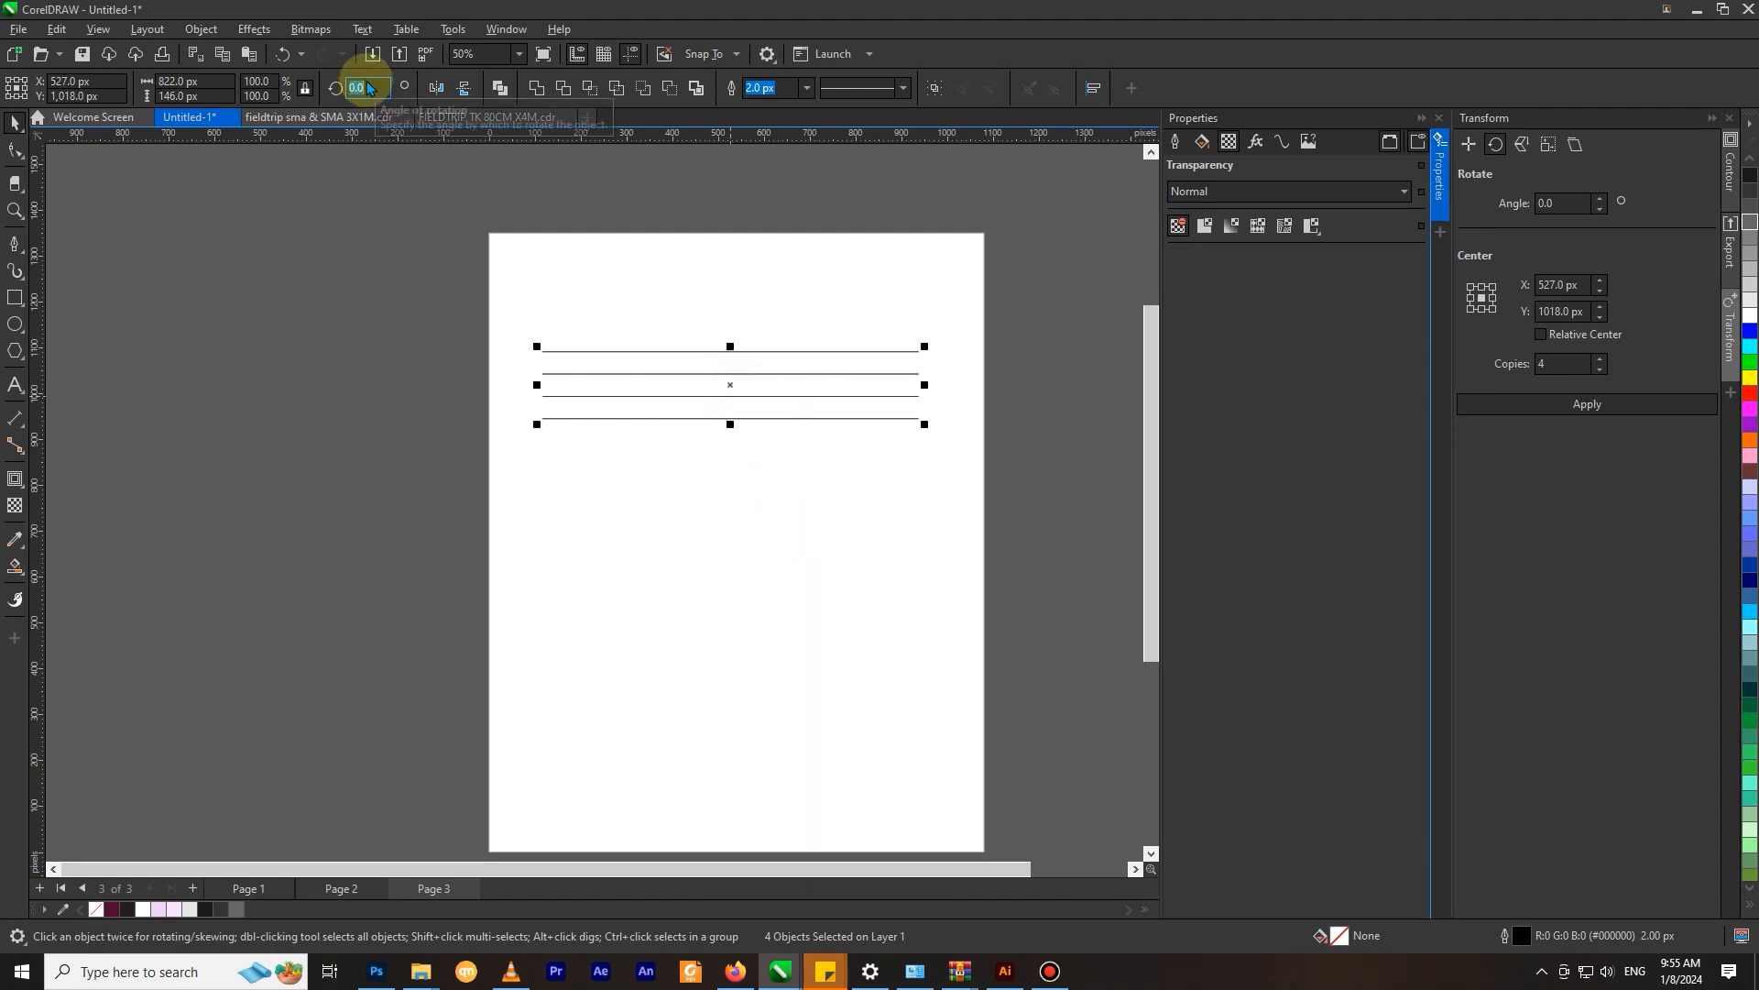
pyautogui.write('90')
pyautogui.press('Return')
pyautogui.hotkey('ctrl', 'z')
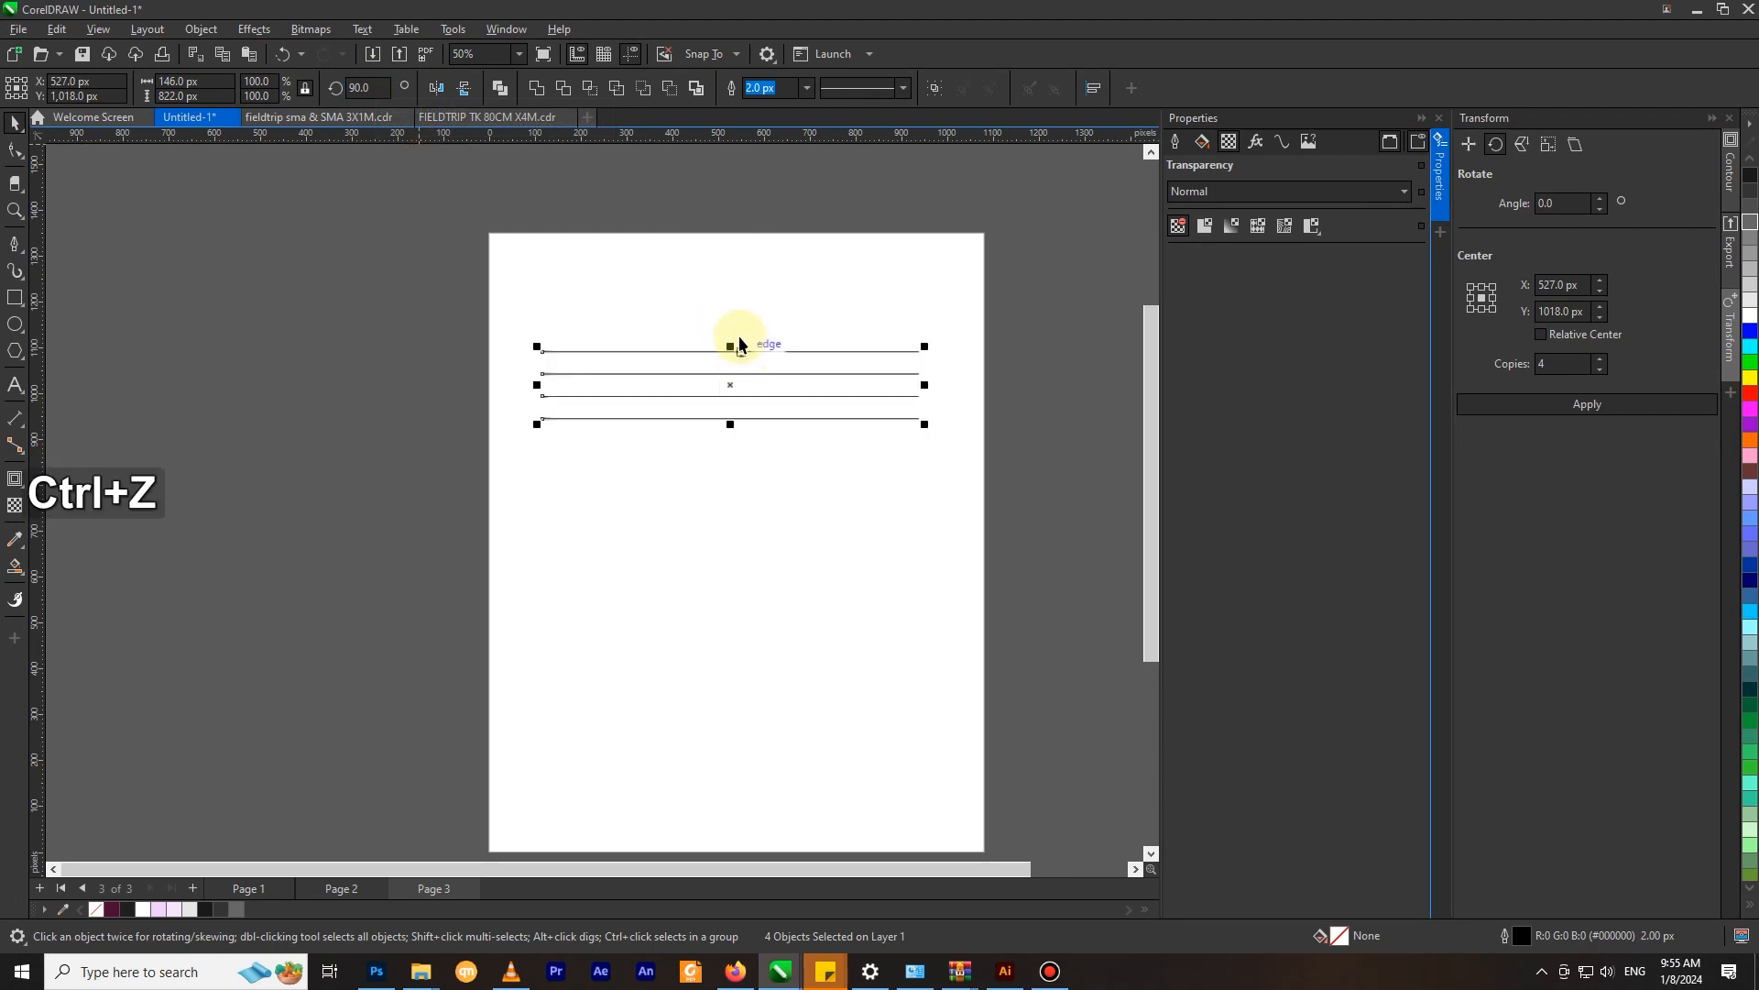
# Step: Copy and paste the four horizontal lines, then rotate the pasted set by 90 degrees
pyautogui.rightClick(729, 383)
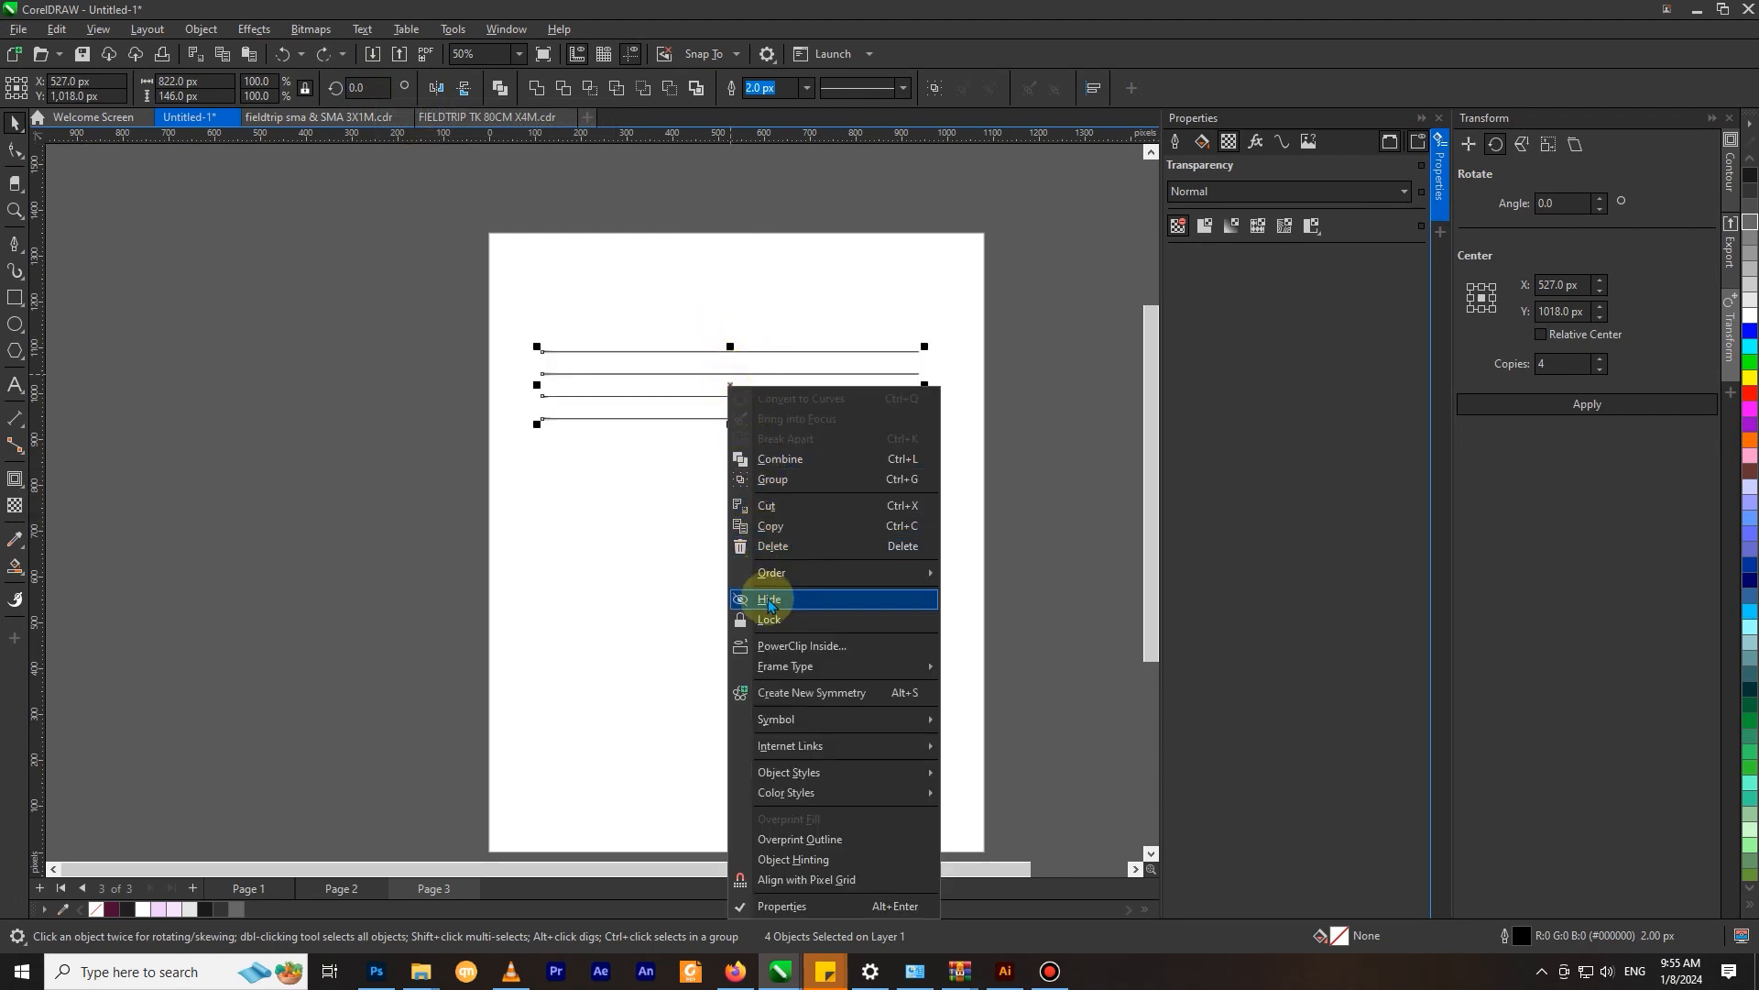
pyautogui.rightClick(377, 440)
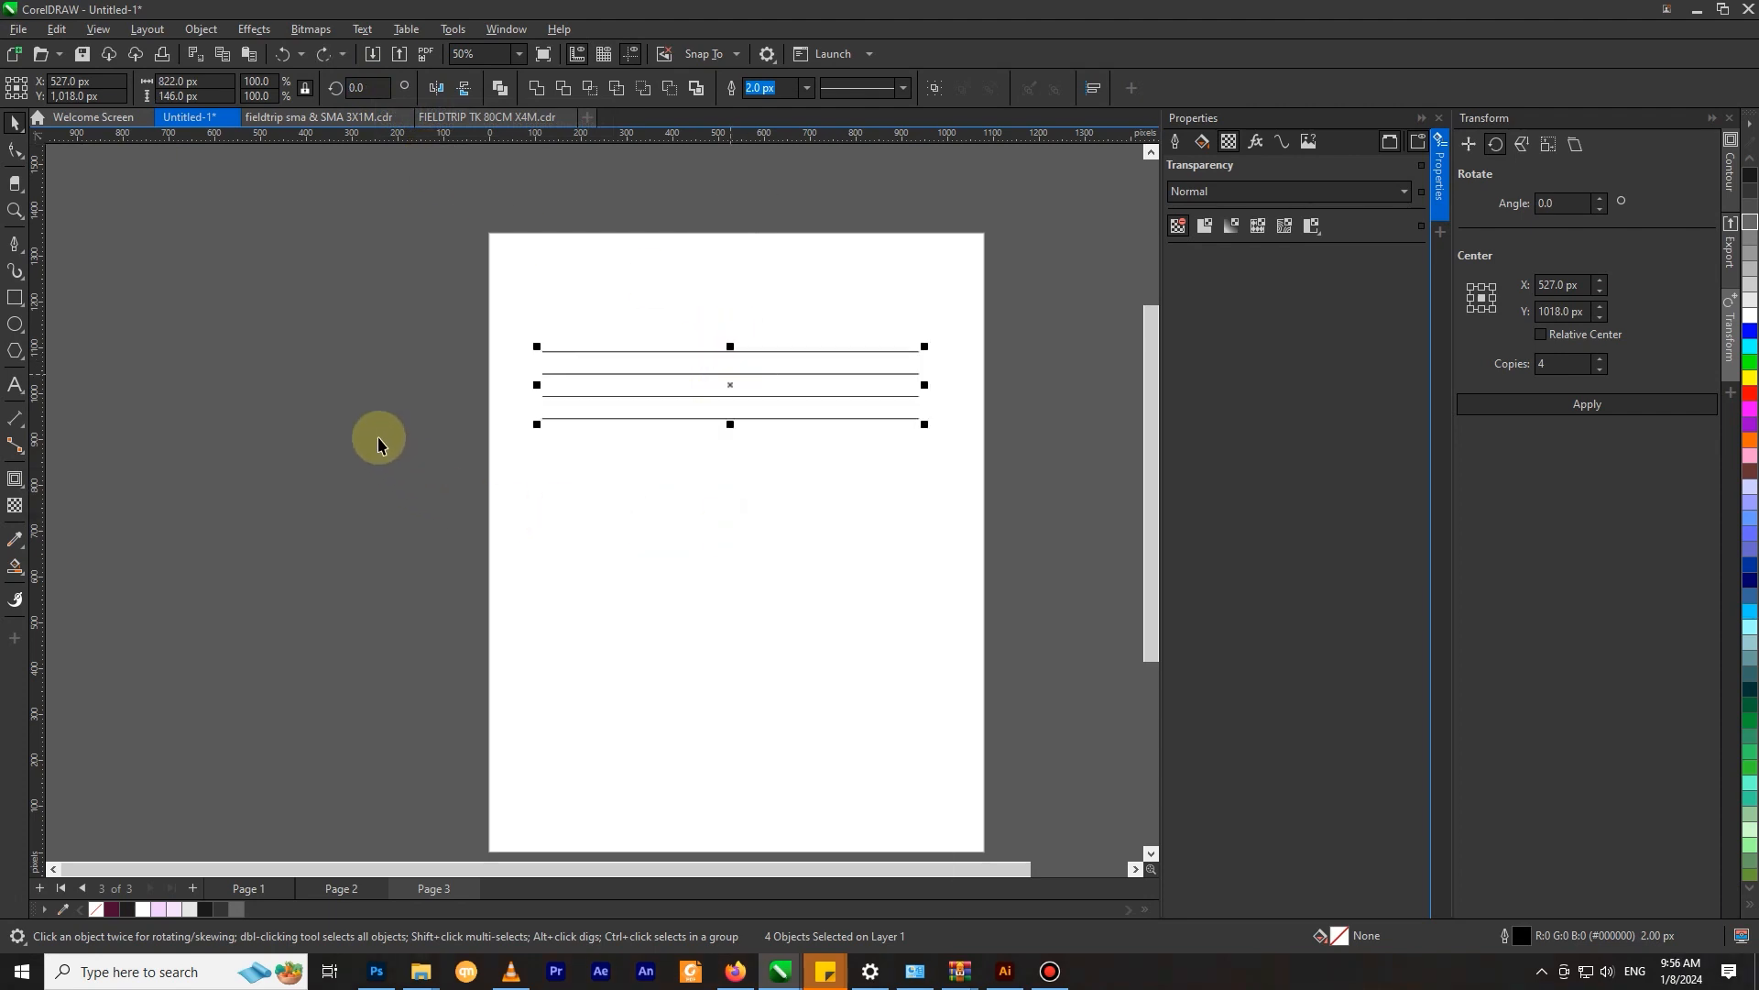
pyautogui.rightClick(378, 440)
pyautogui.click(420, 578)
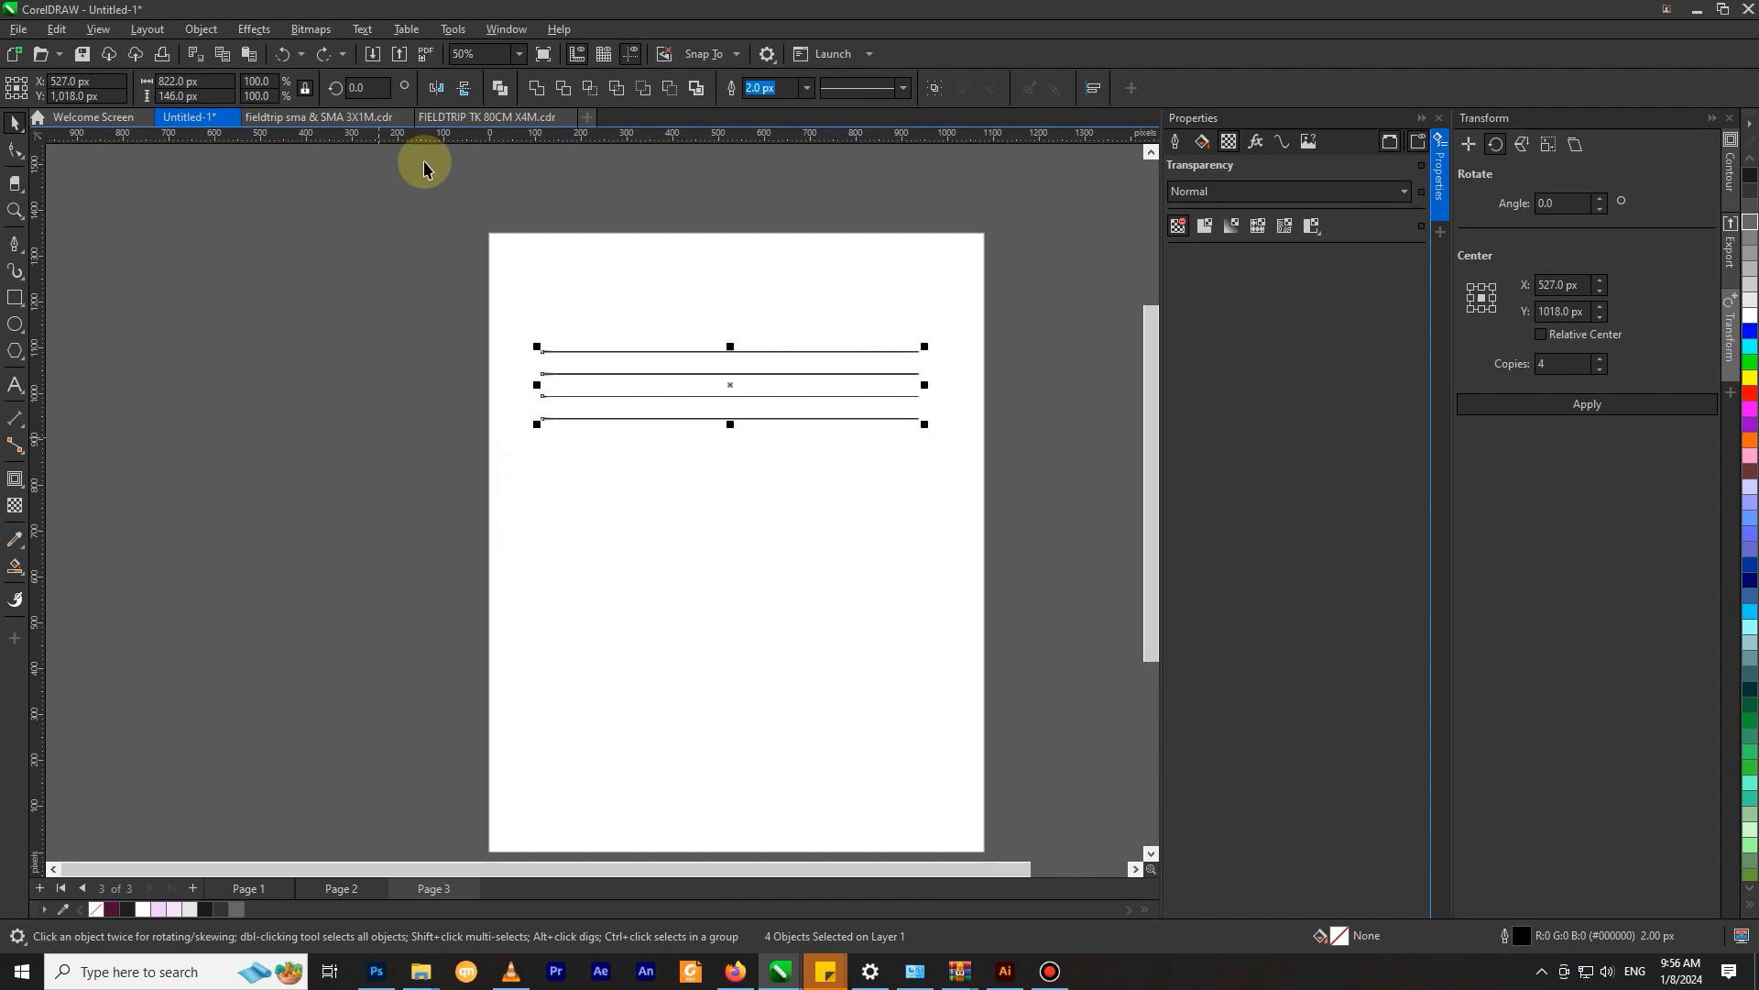
pyautogui.write('90')
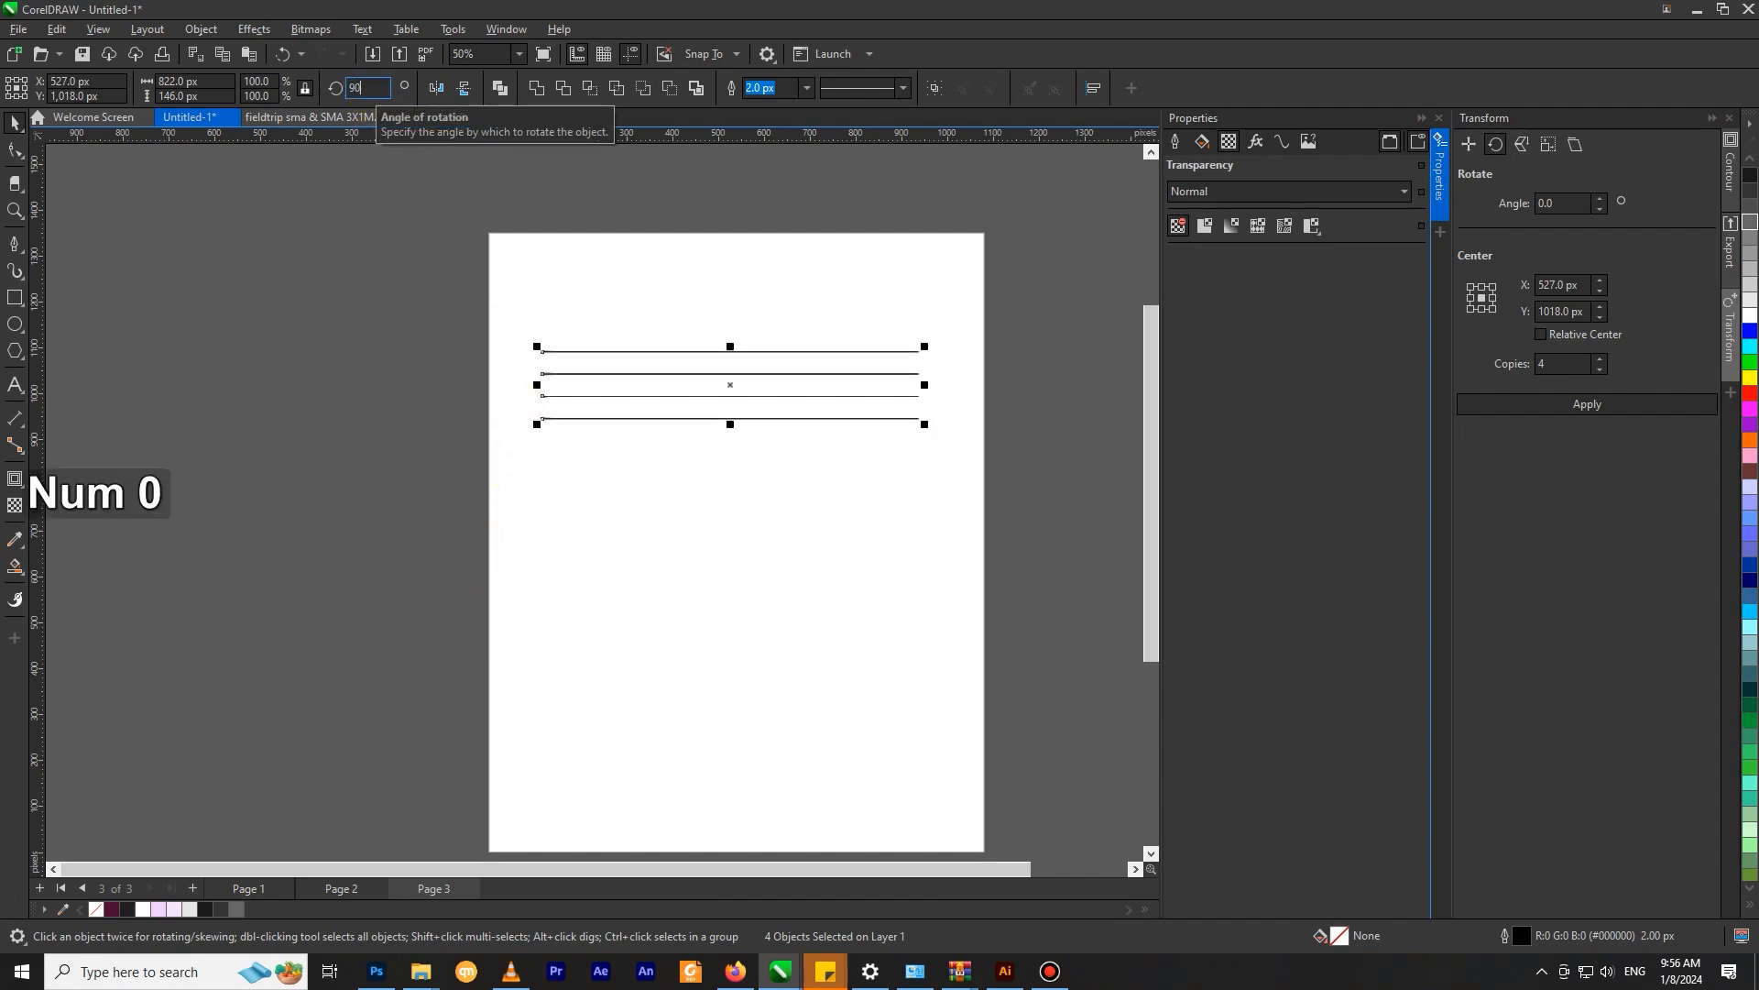
pyautogui.press('Return')
# Step: Move the vertical line set right and down, centring it at about X 653 px, Y 901 px
pyautogui.scroll(3, 758, 392)
pyautogui.scroll(-2, 768, 394)
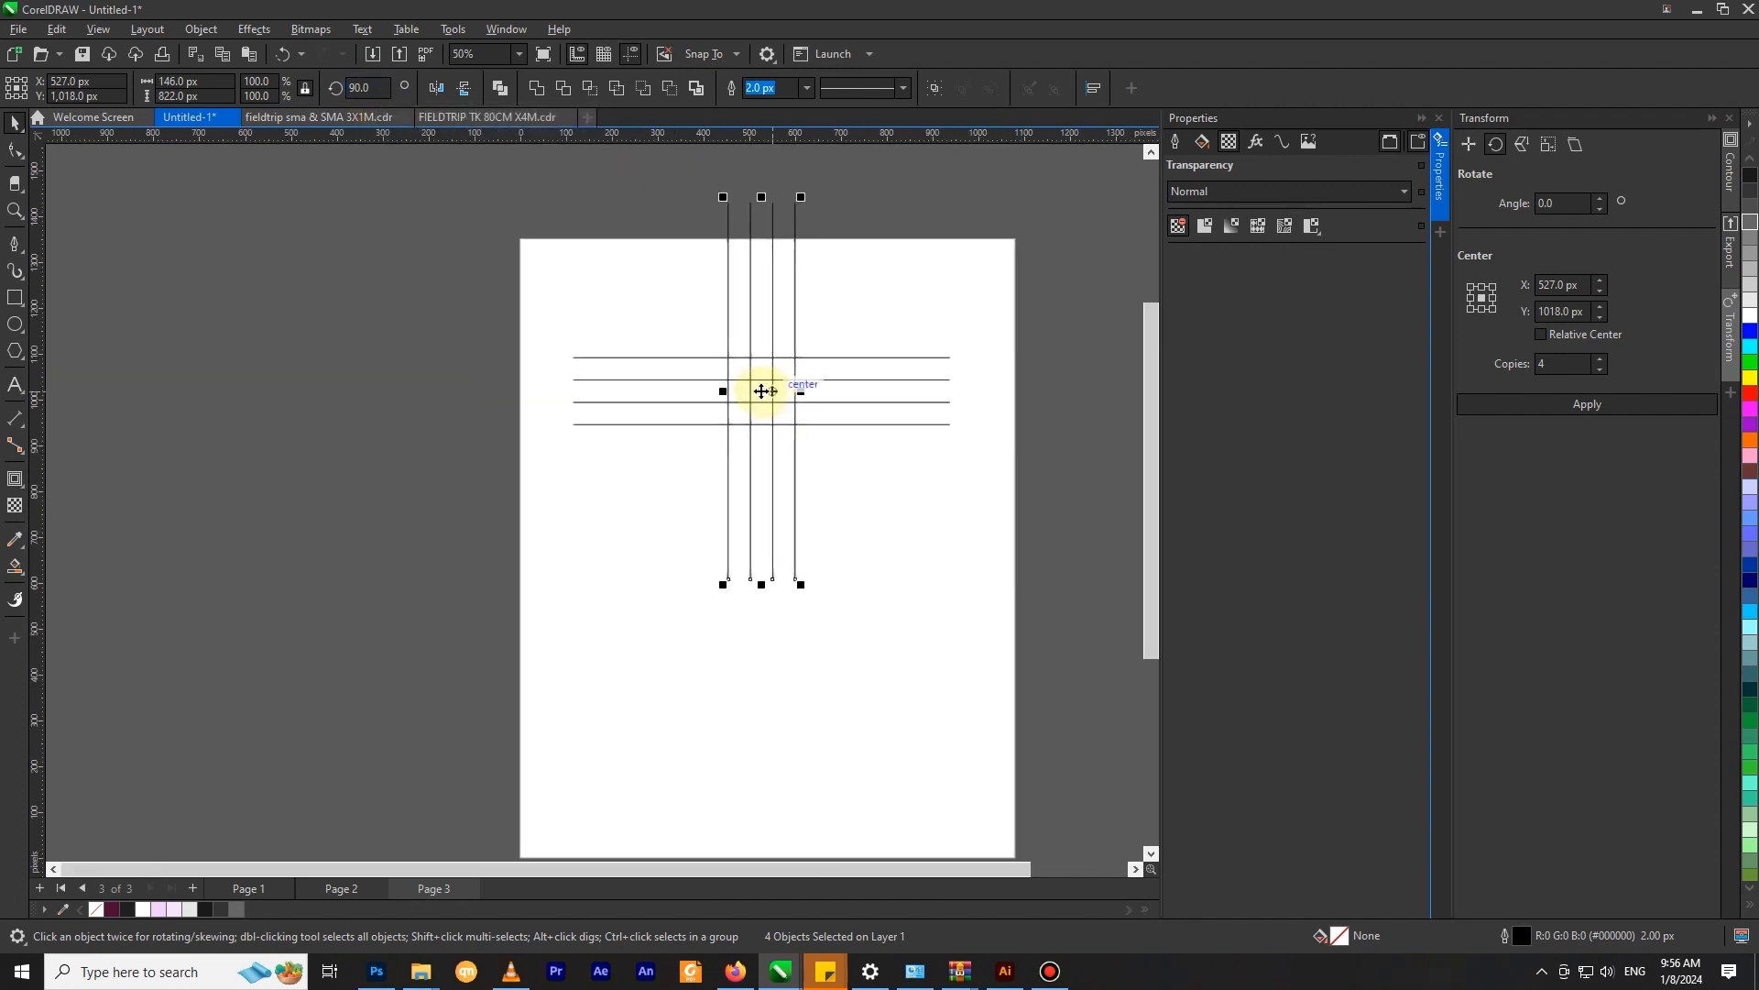
pyautogui.moveTo(763, 391); pyautogui.dragTo(837, 373)
pyautogui.scroll(2, 829, 436)
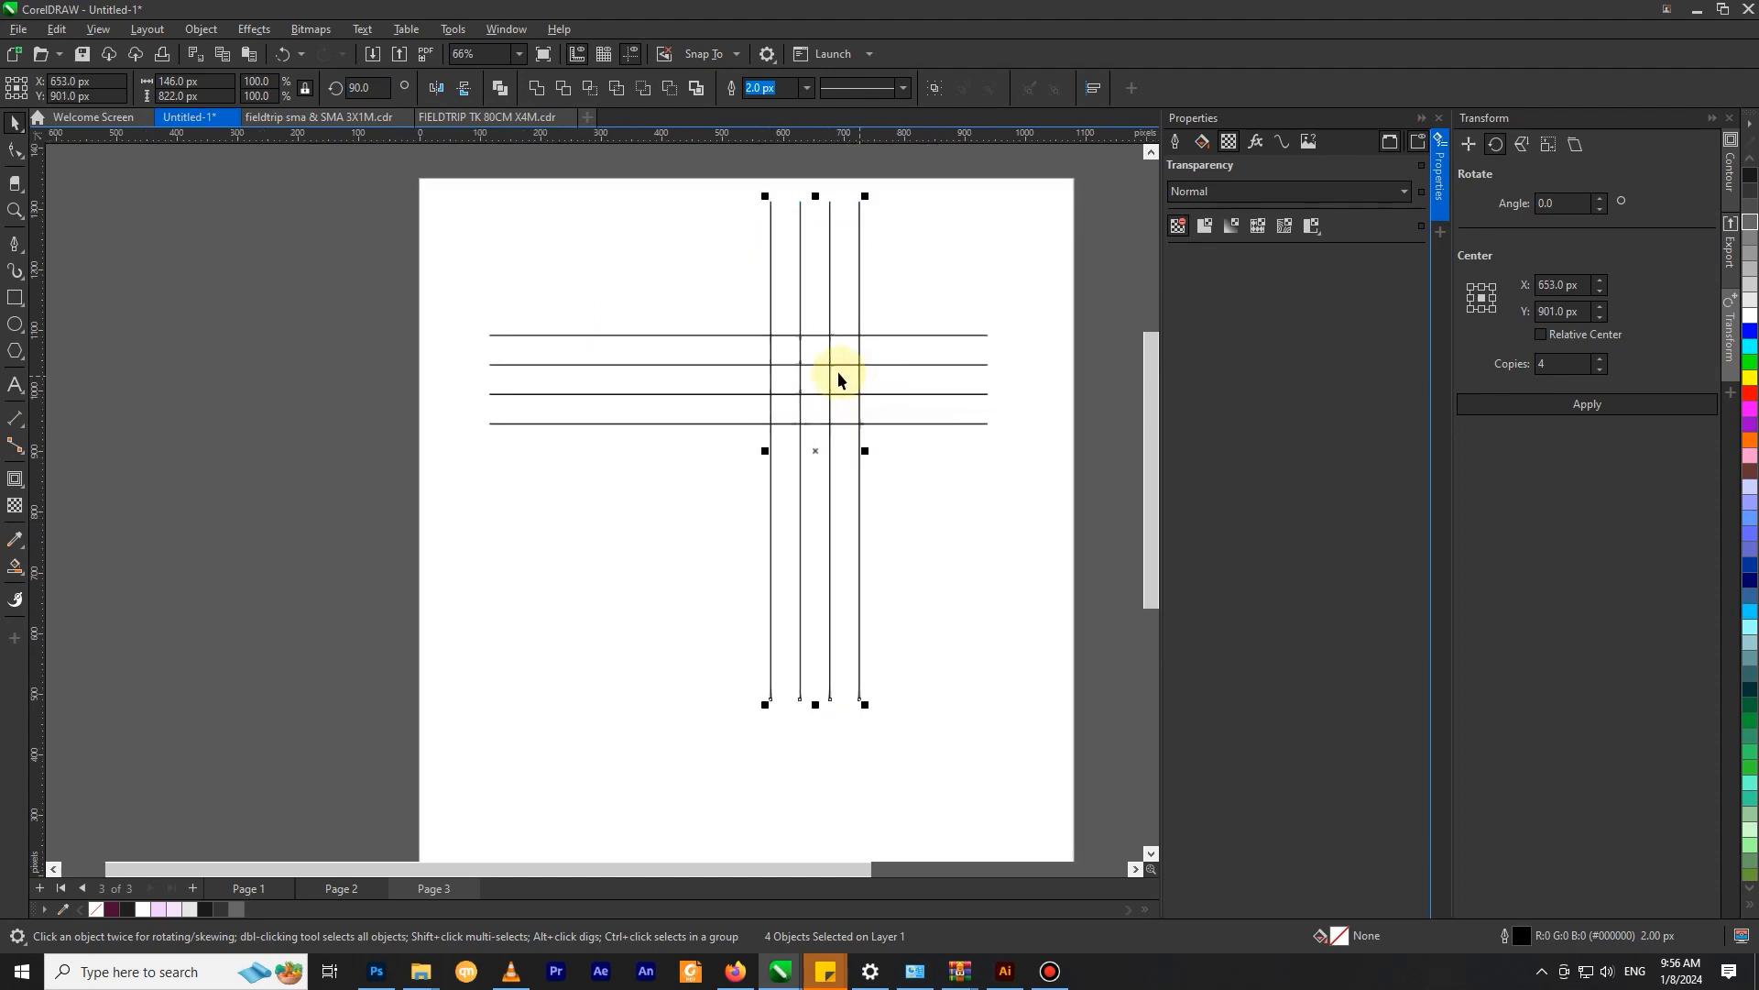
pyautogui.scroll(1, 825, 367)
pyautogui.scroll(-1, 816, 354)
pyautogui.click(948, 546)
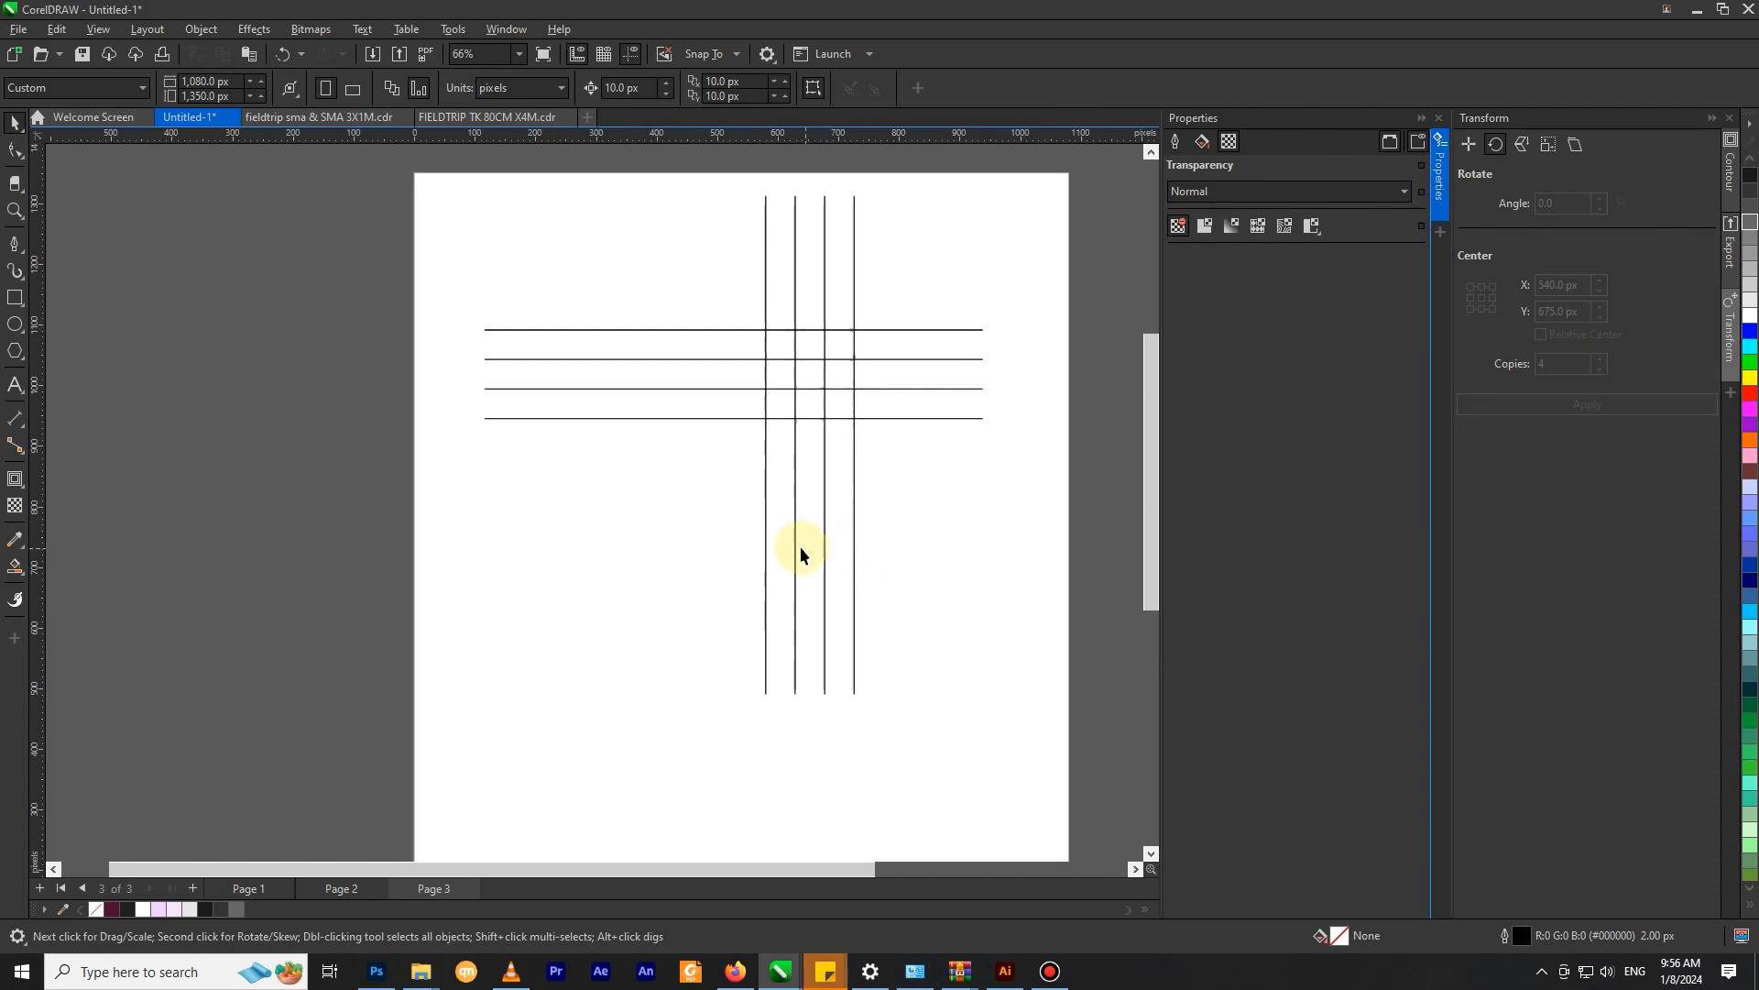
# Step: Nudge the second vertical line from the left about 10 px to the right, to X 638.5 px
pyautogui.click(795, 550)
pyautogui.scroll(2, 797, 499)
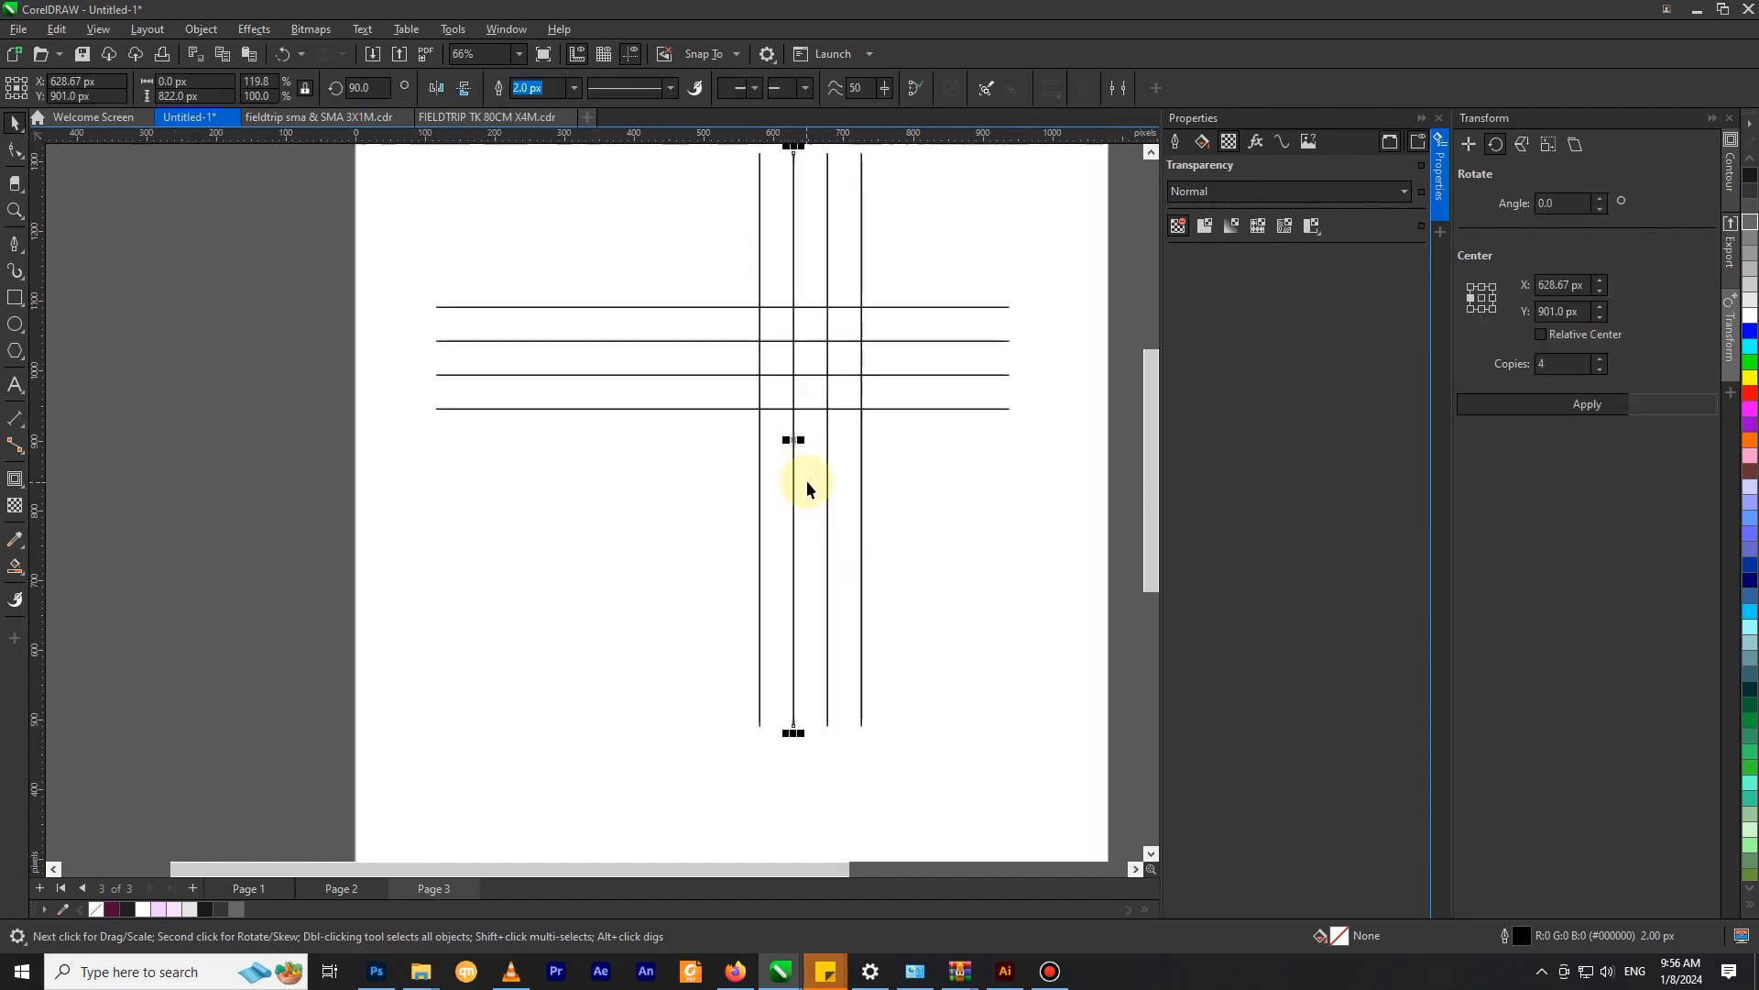
pyautogui.press('Right')
pyautogui.scroll(-2, 397, 467)
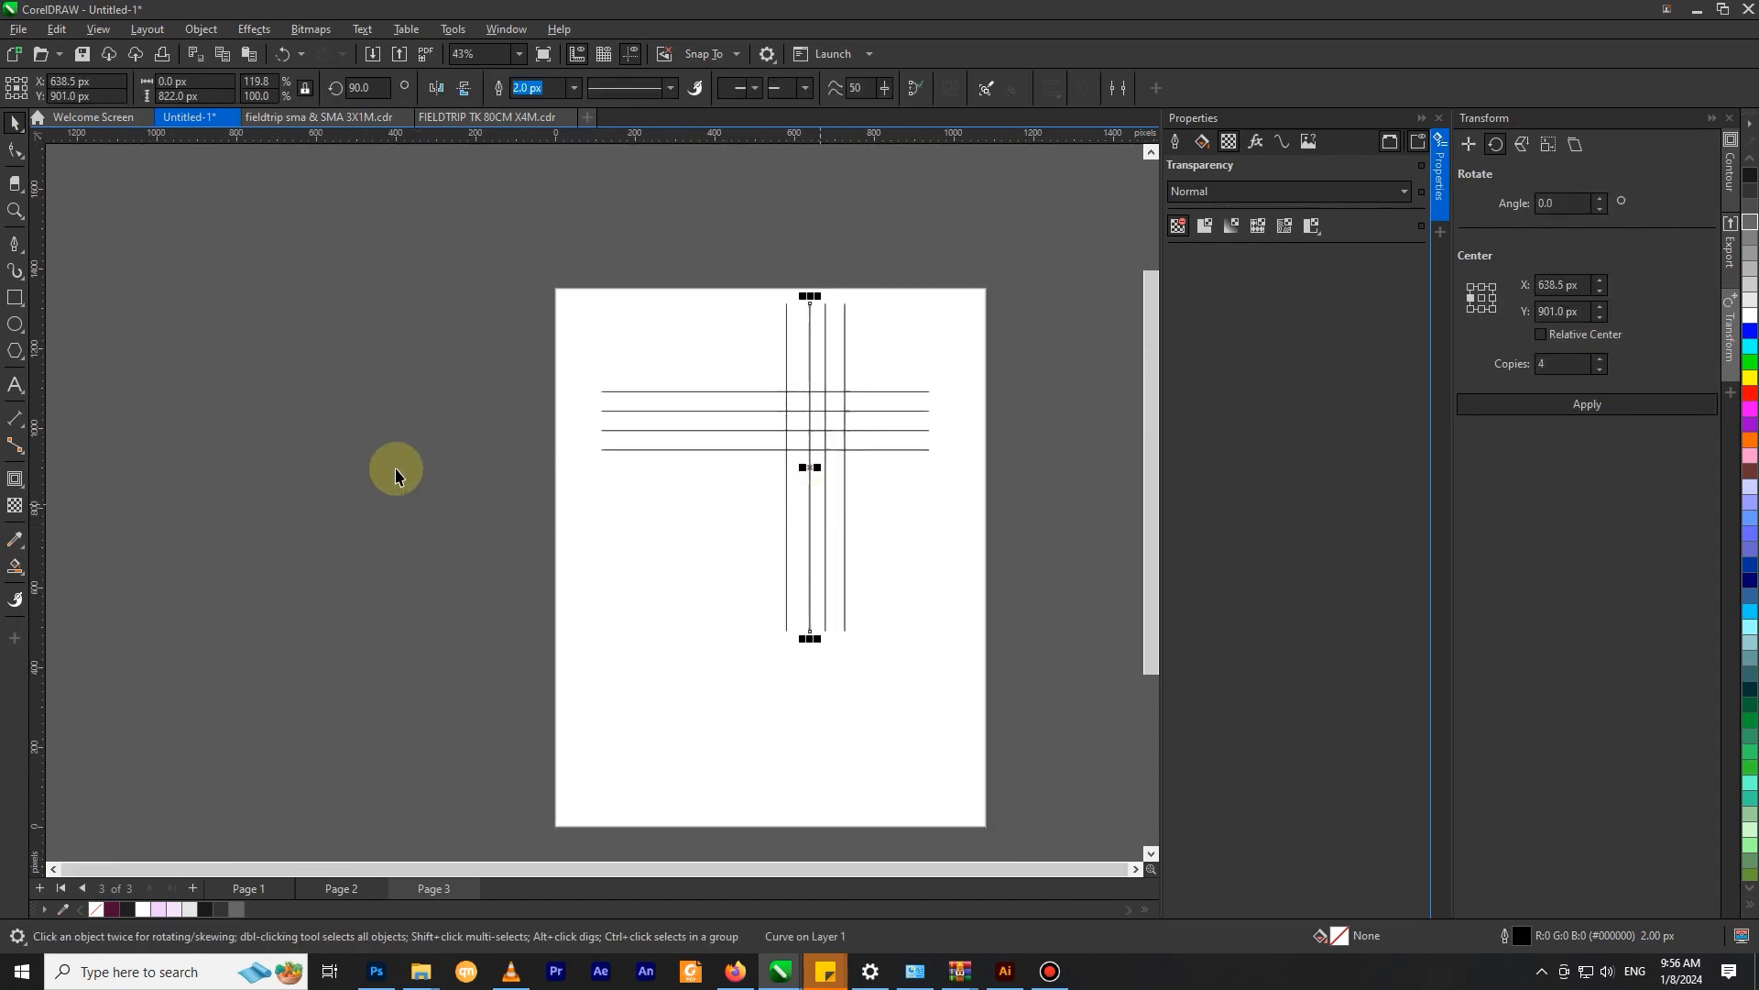
pyautogui.click(396, 468)
# Step: Draw a circle about 71 px in diameter just below the lowest horizontal line, around the middle vertical lines
pyautogui.scroll(2, 838, 453)
pyautogui.scroll(1, 854, 443)
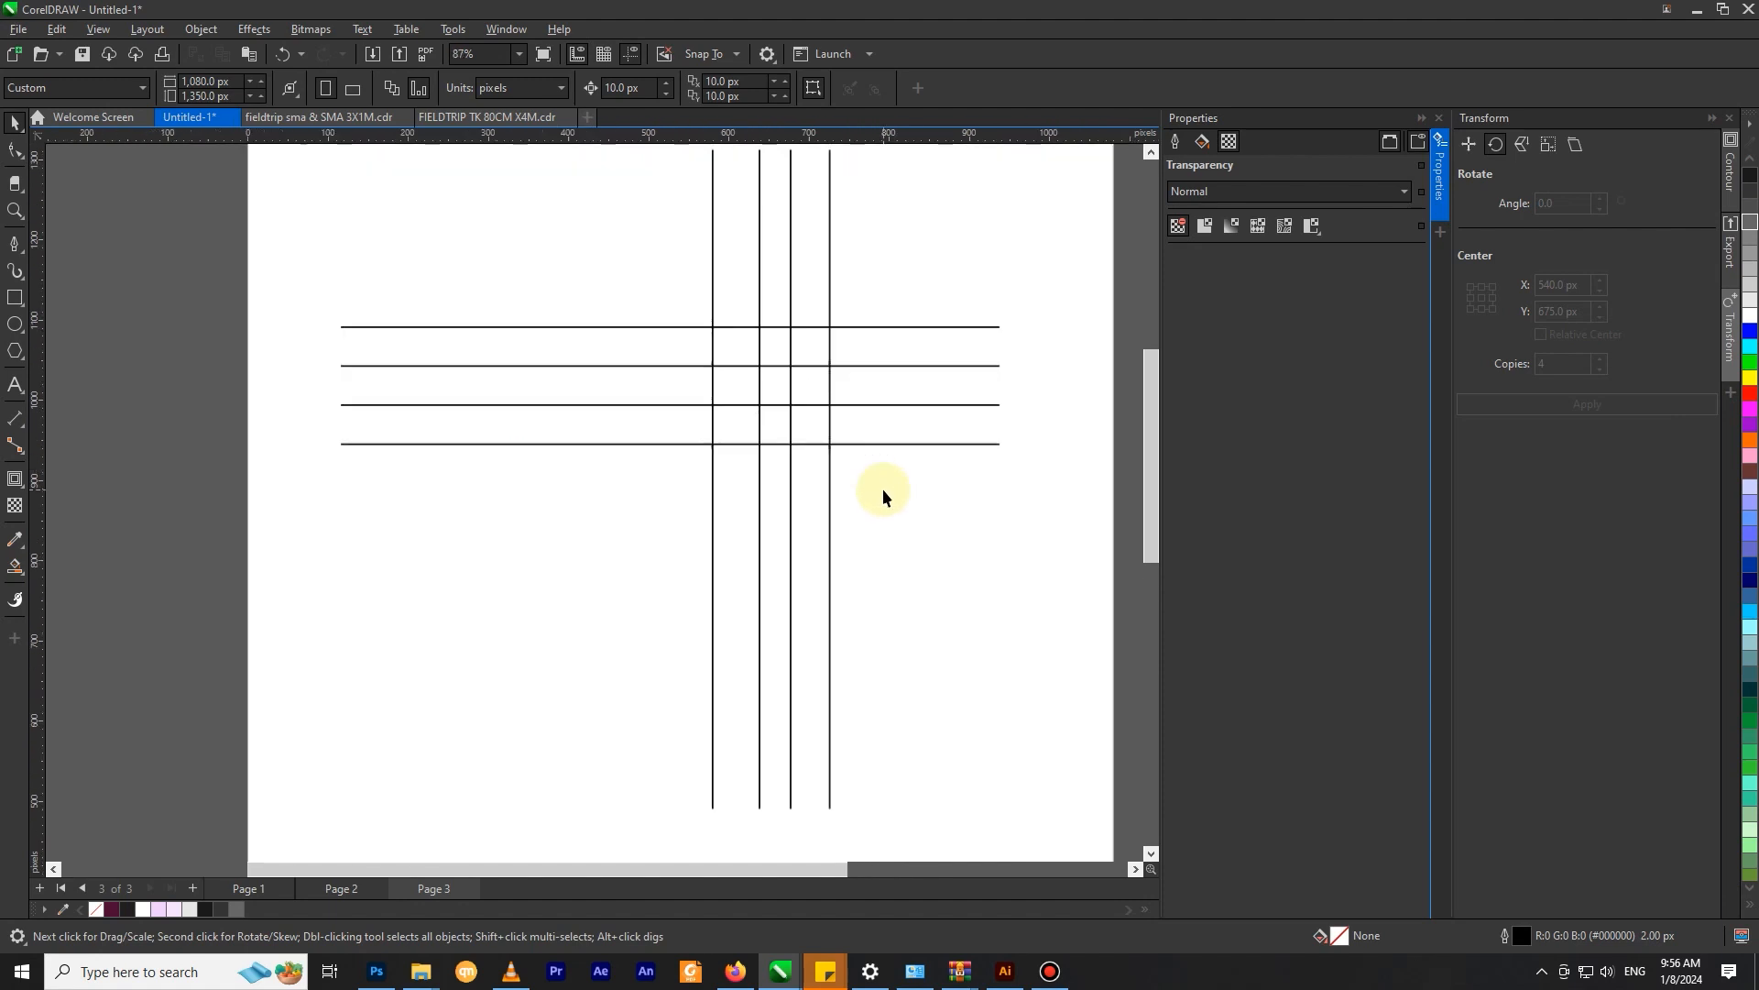
pyautogui.click(15, 324)
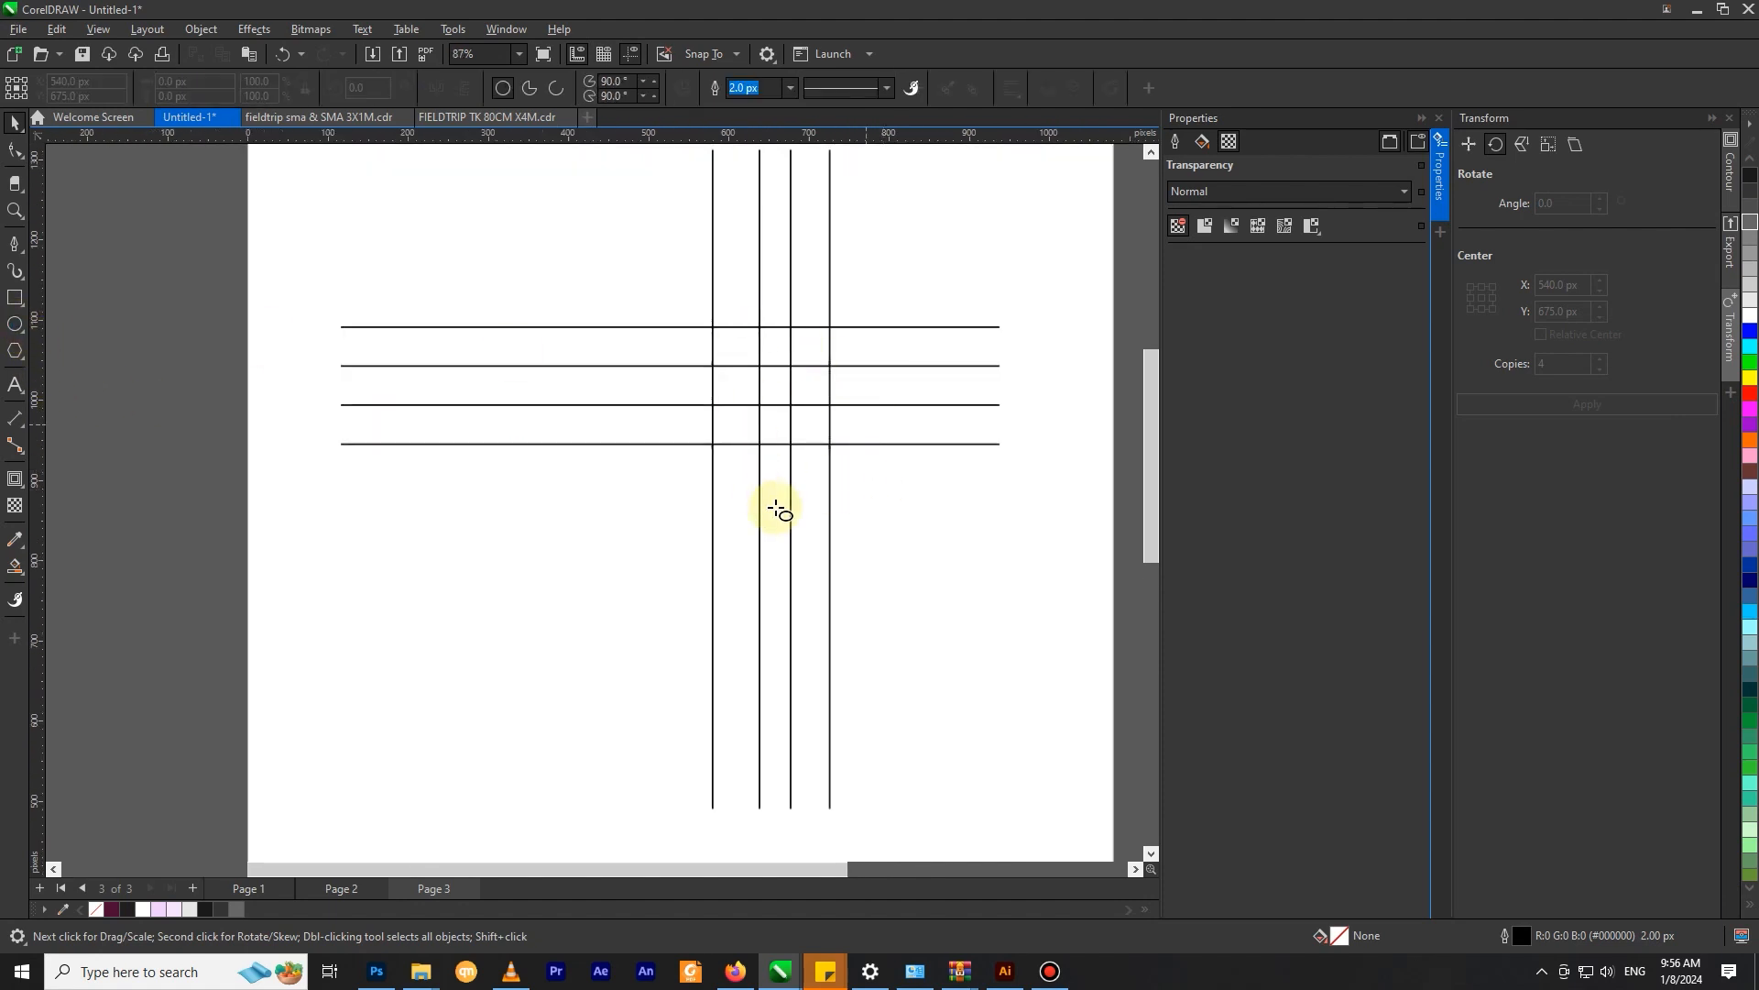
pyautogui.scroll(1, 774, 495)
pyautogui.moveTo(722, 441); pyautogui.dragTo(808, 528)
pyautogui.click(13, 121)
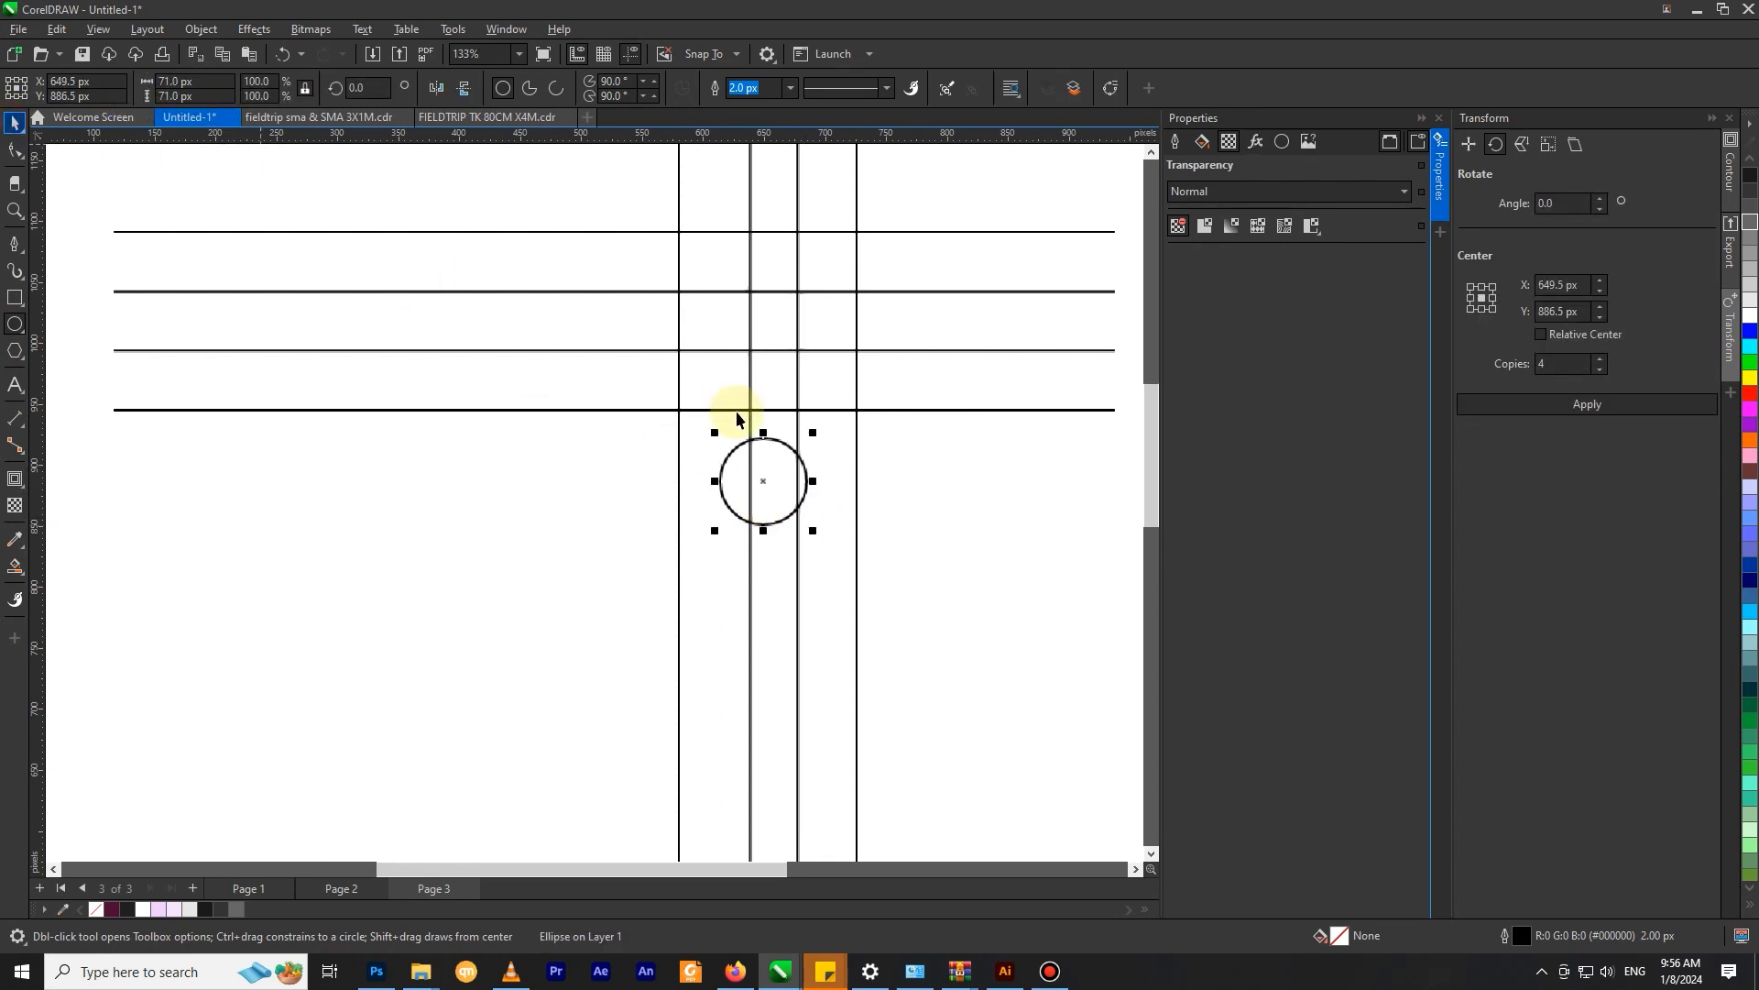
# Step: Move the circle's top onto the second vertical and lowest horizontal lines' intersection, and enlarge it to about 74 px to touch the third vertical line
pyautogui.scroll(1, 763, 433)
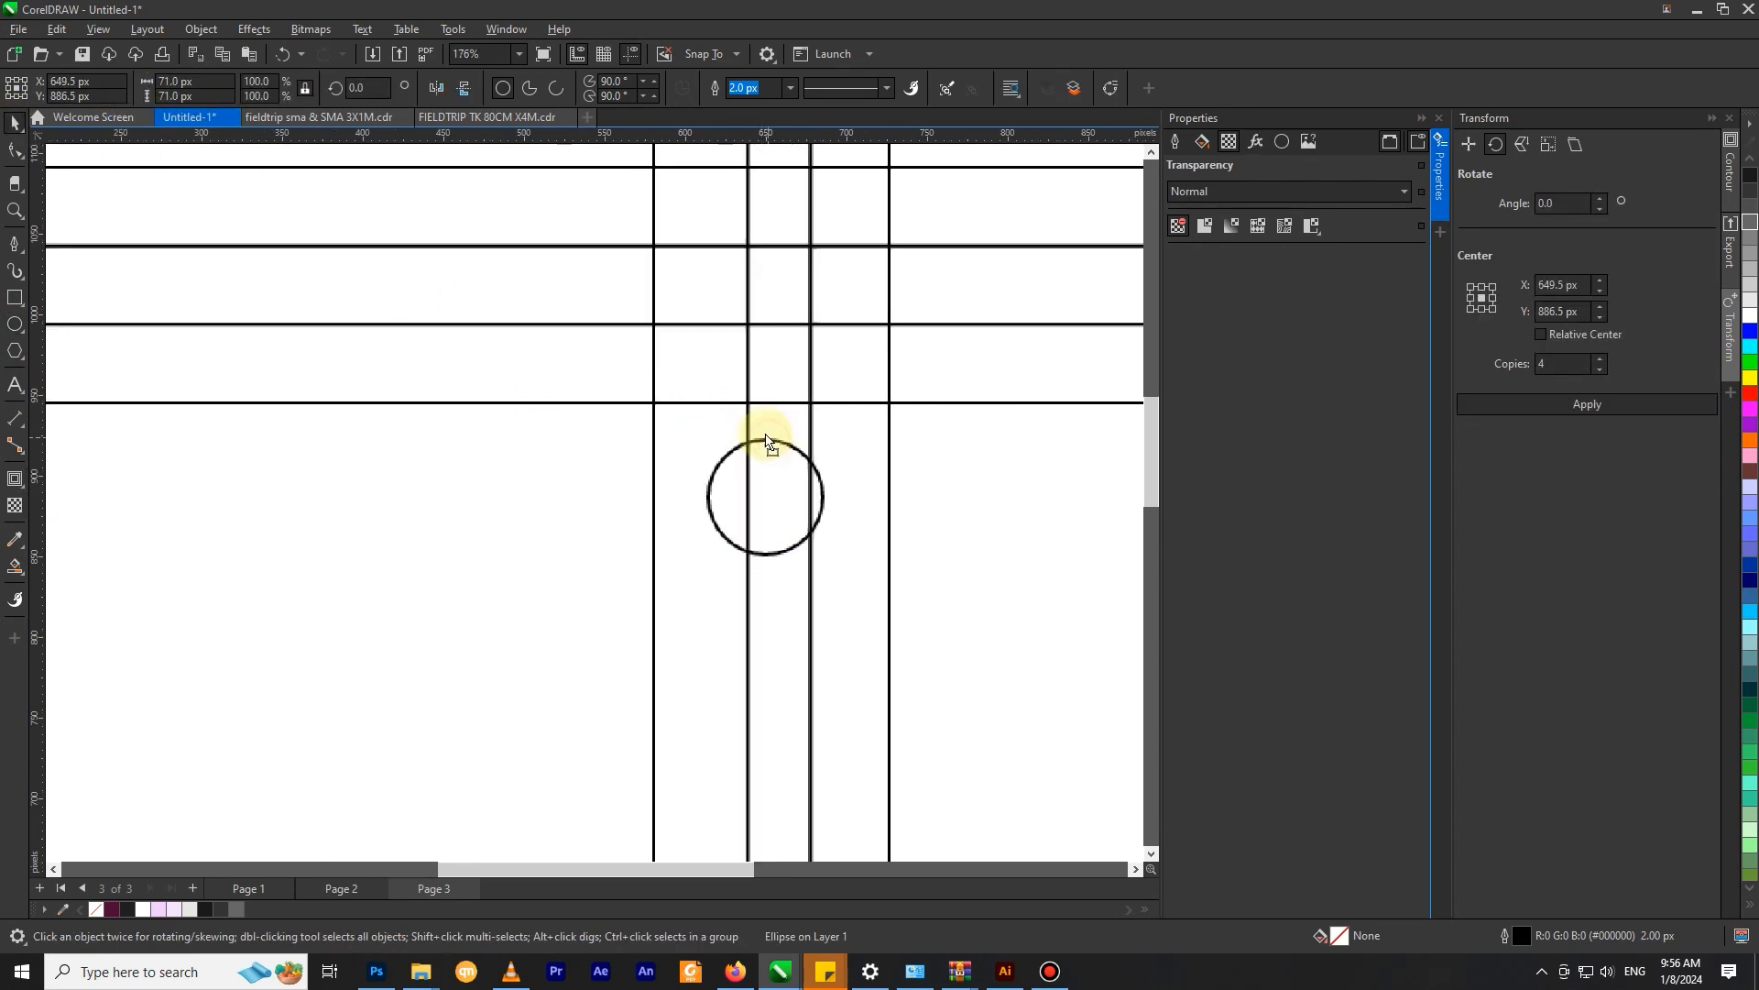
pyautogui.moveTo(766, 440); pyautogui.dragTo(752, 414)
pyautogui.scroll(1, 809, 519)
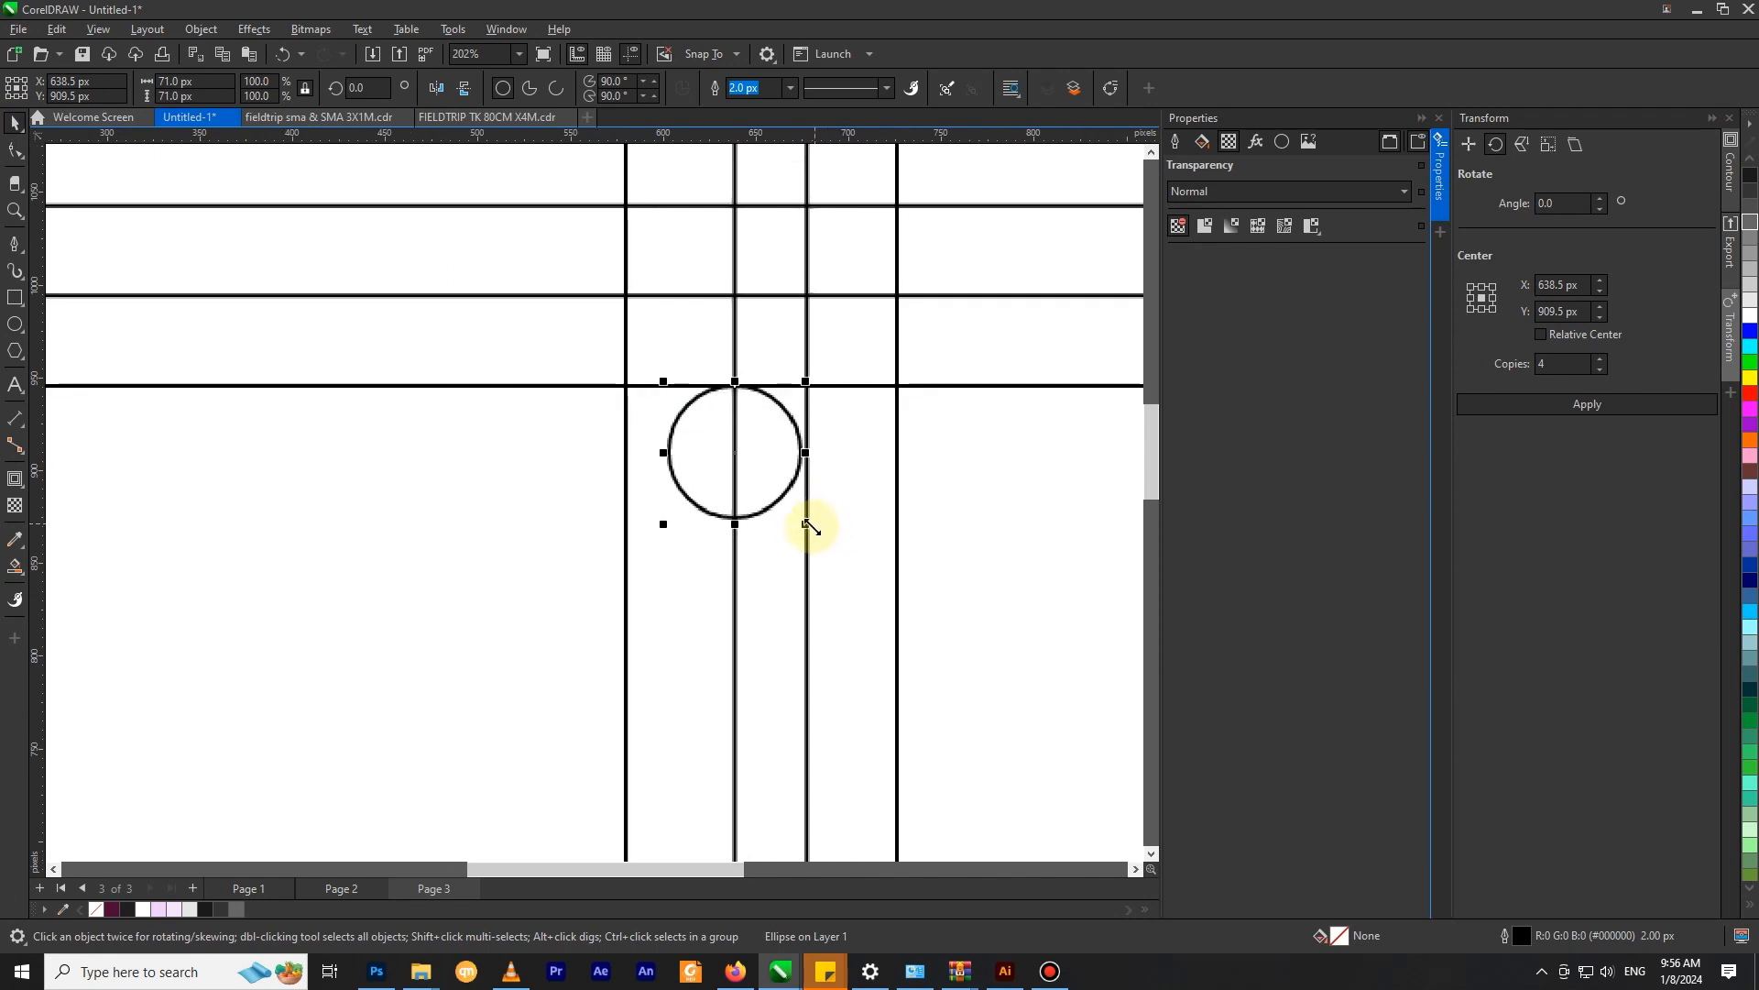
pyautogui.moveTo(809, 518); pyautogui.dragTo(812, 537)
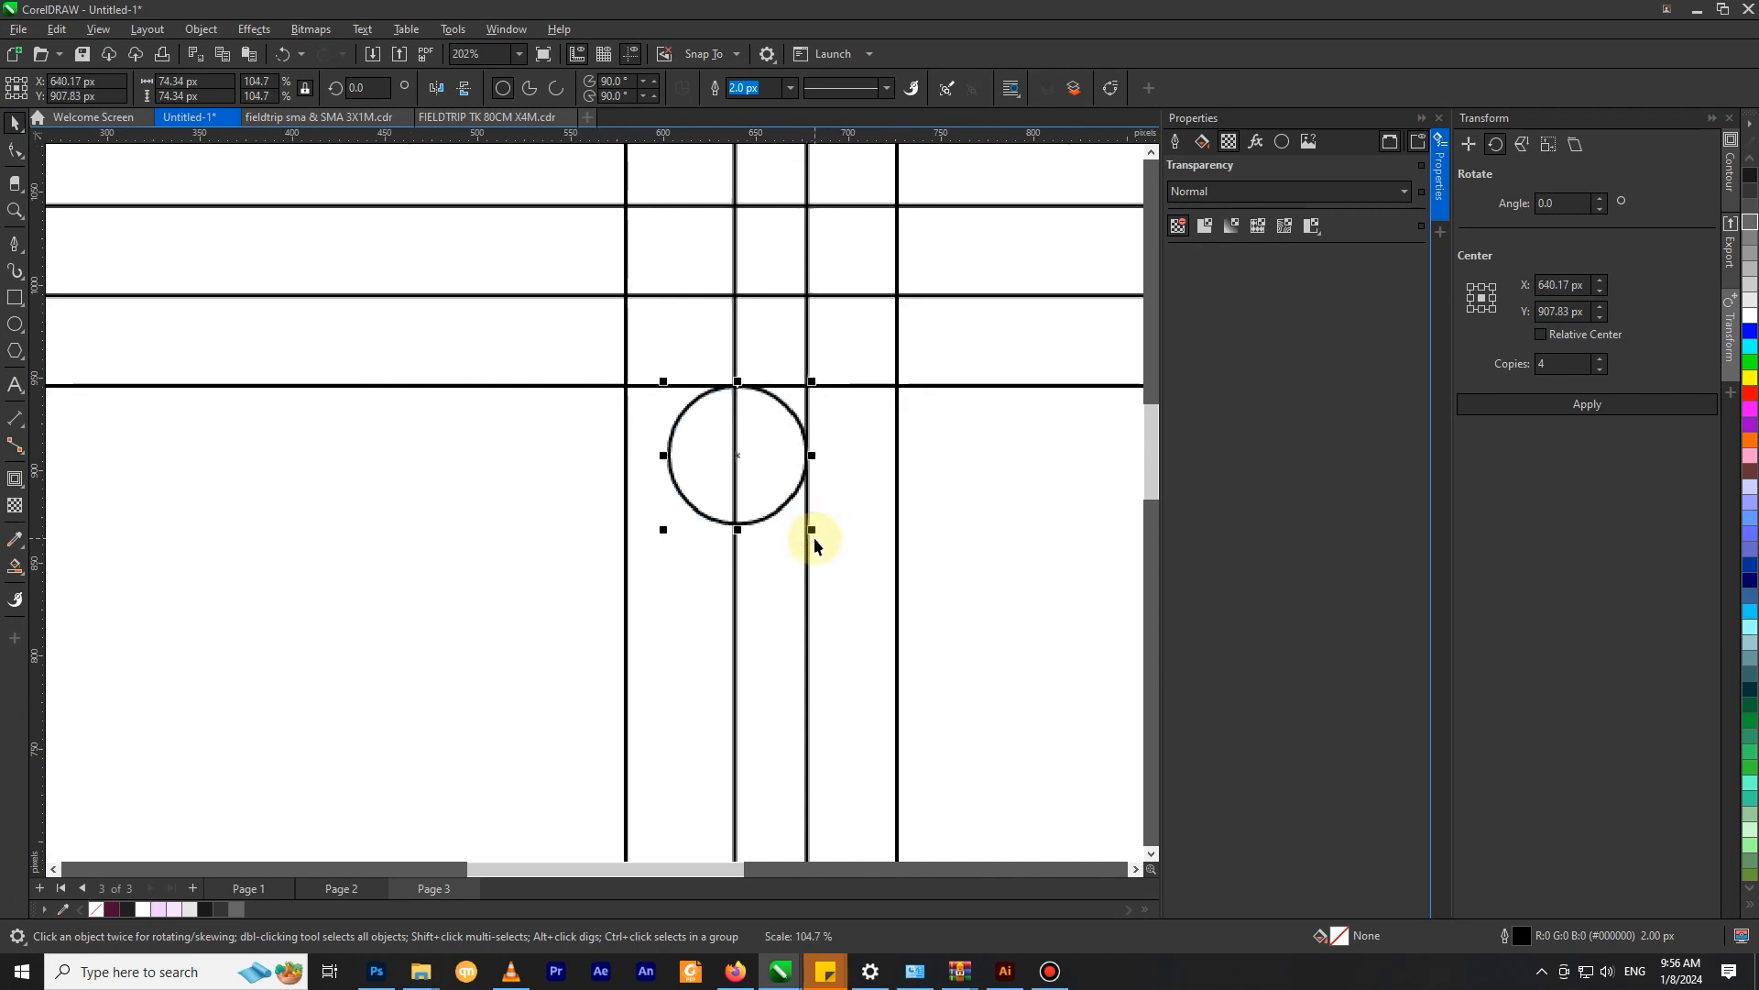
pyautogui.scroll(3, 794, 464)
pyautogui.scroll(-3, 778, 371)
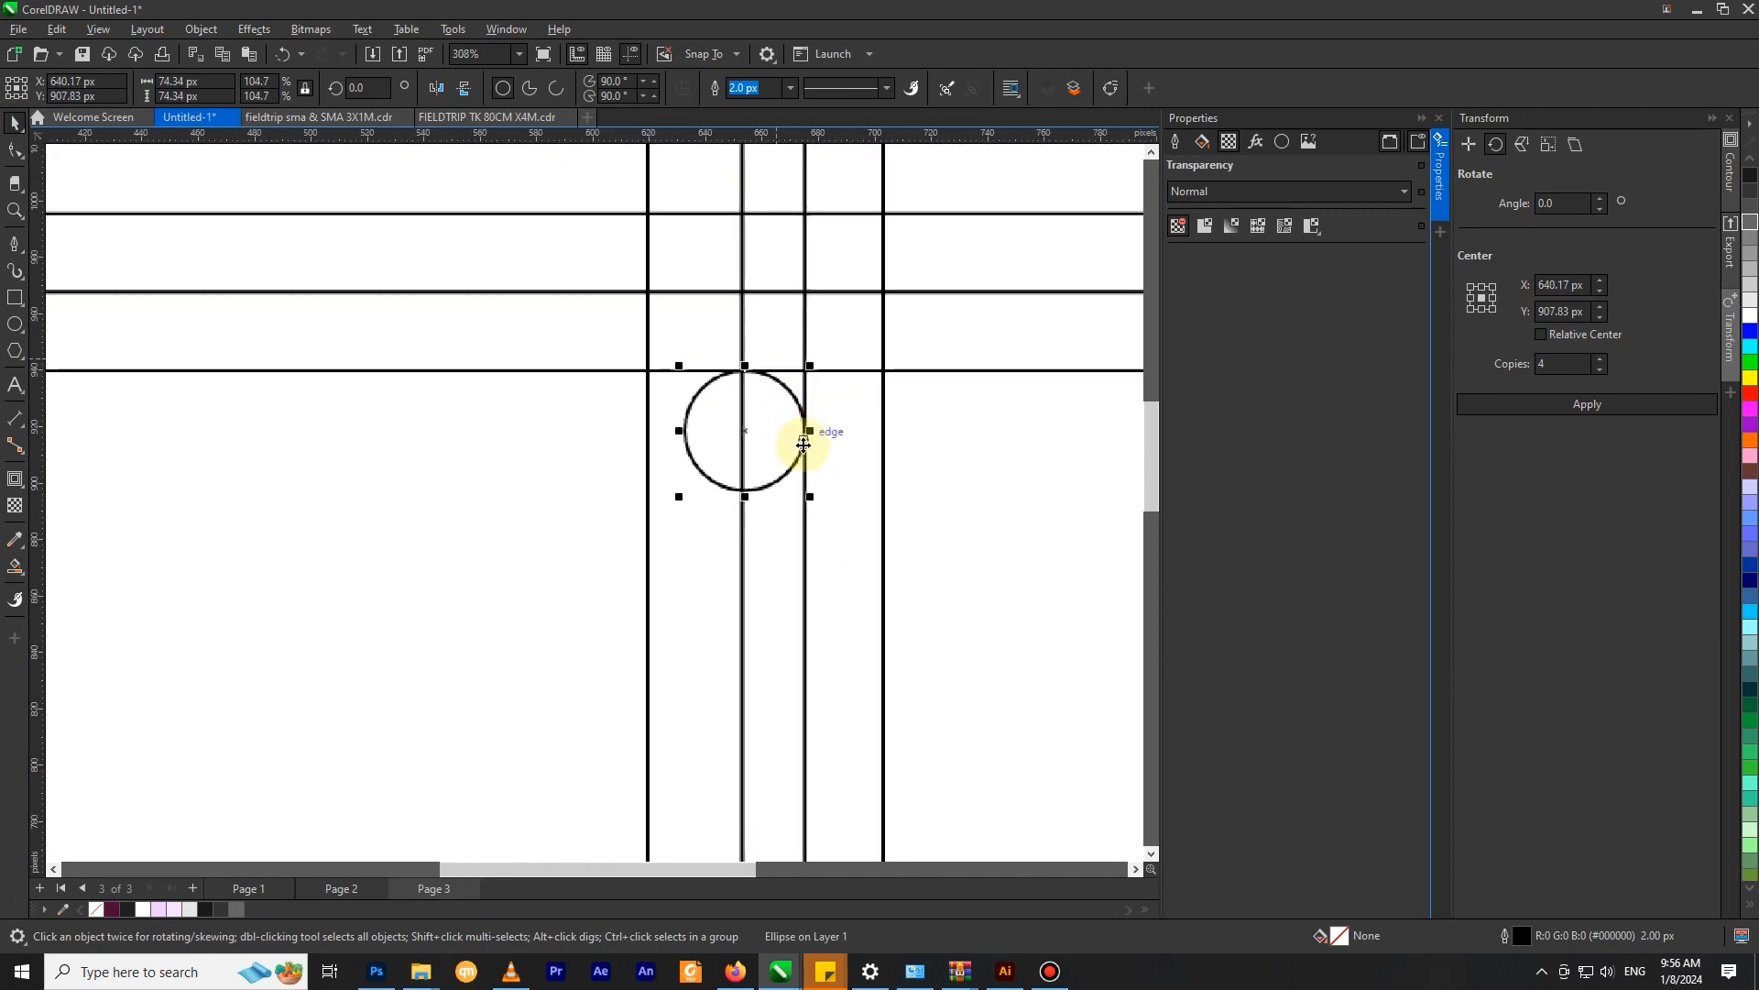
pyautogui.scroll(1, 774, 439)
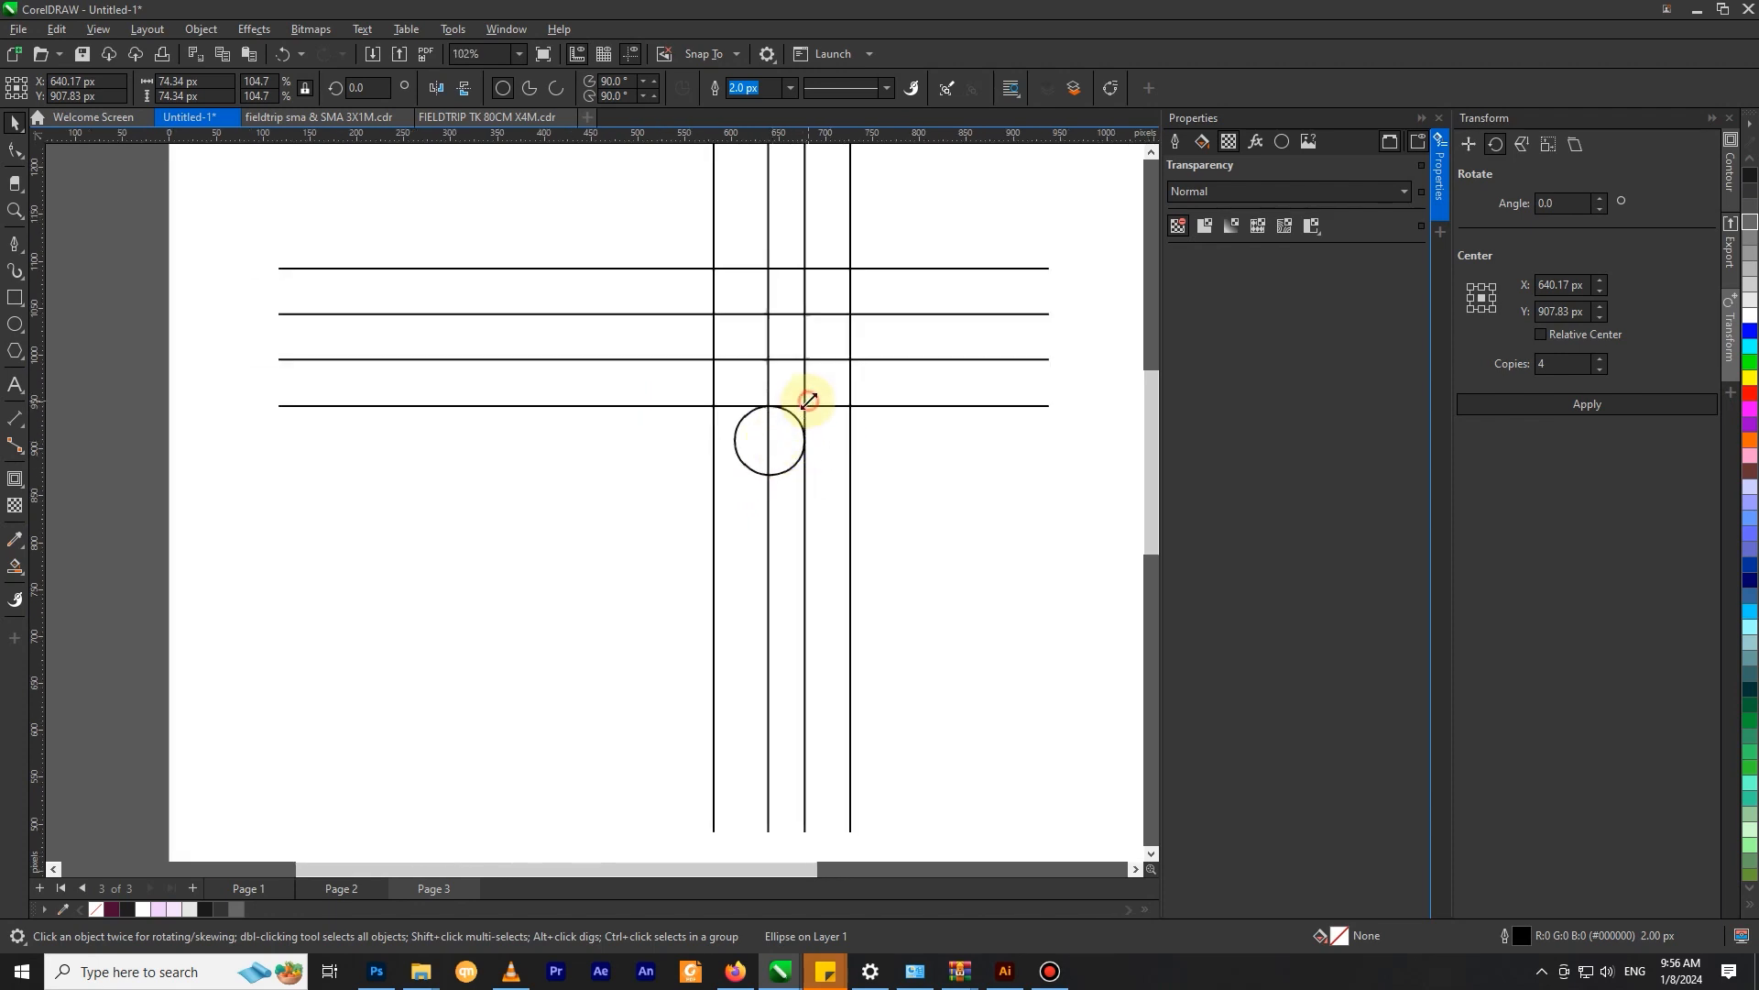
pyautogui.press('shift')
pyautogui.moveTo(811, 397); pyautogui.dragTo(829, 379)
pyautogui.hotkey('ctrl', 'z')
# Step: Duplicate the small circle and enlarge the copy to about 146 px, spanning the outer vertical lines and touching the third horizontal line
pyautogui.rightClick(792, 431)
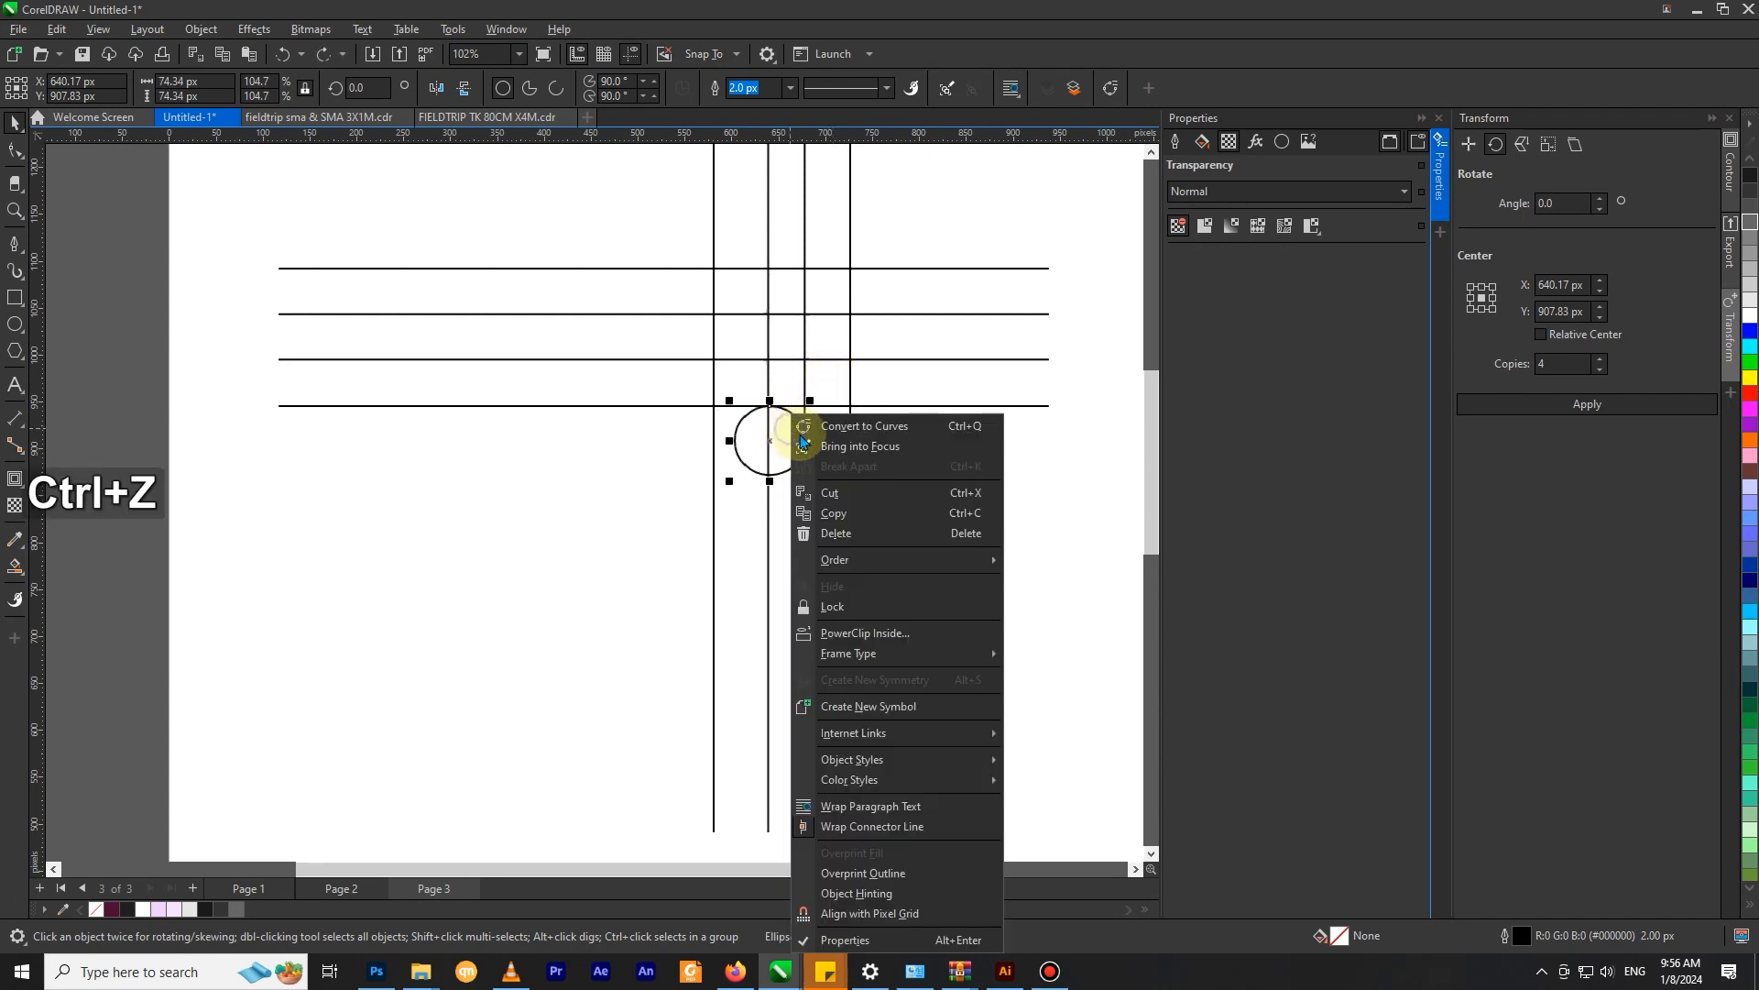
pyautogui.click(833, 495)
pyautogui.rightClick(259, 455)
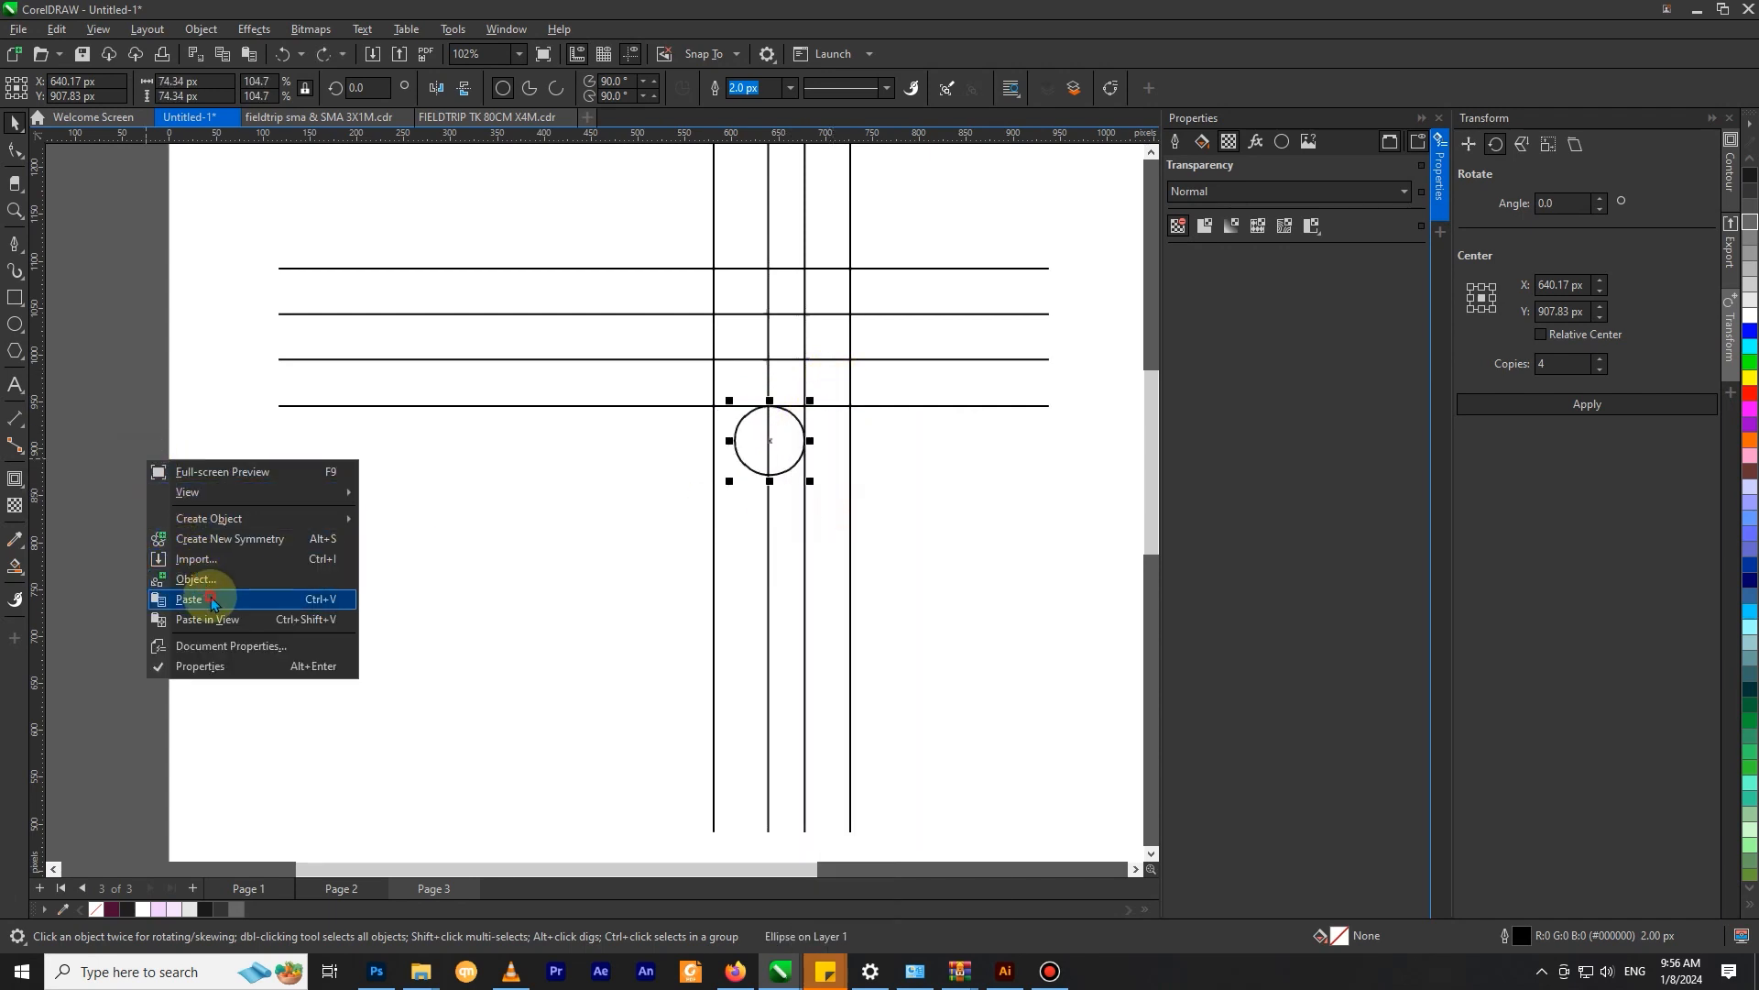
pyautogui.click(283, 593)
pyautogui.moveTo(808, 398); pyautogui.dragTo(807, 434)
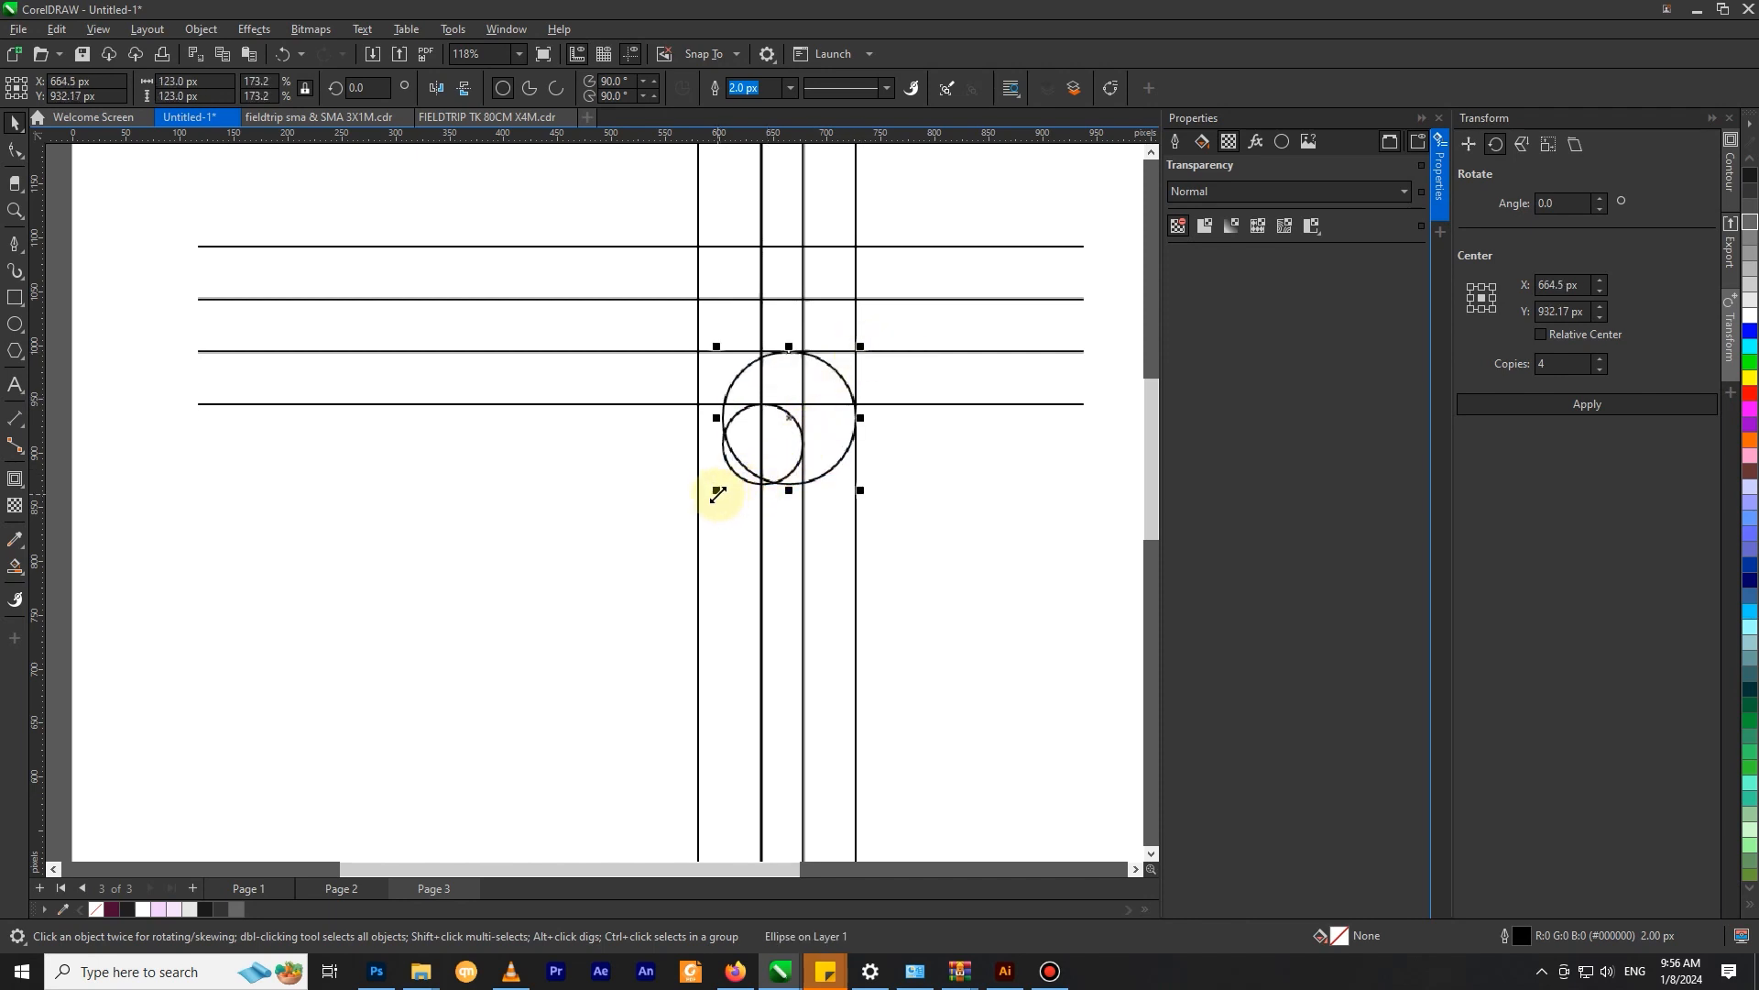
pyautogui.moveTo(718, 495); pyautogui.dragTo(691, 521)
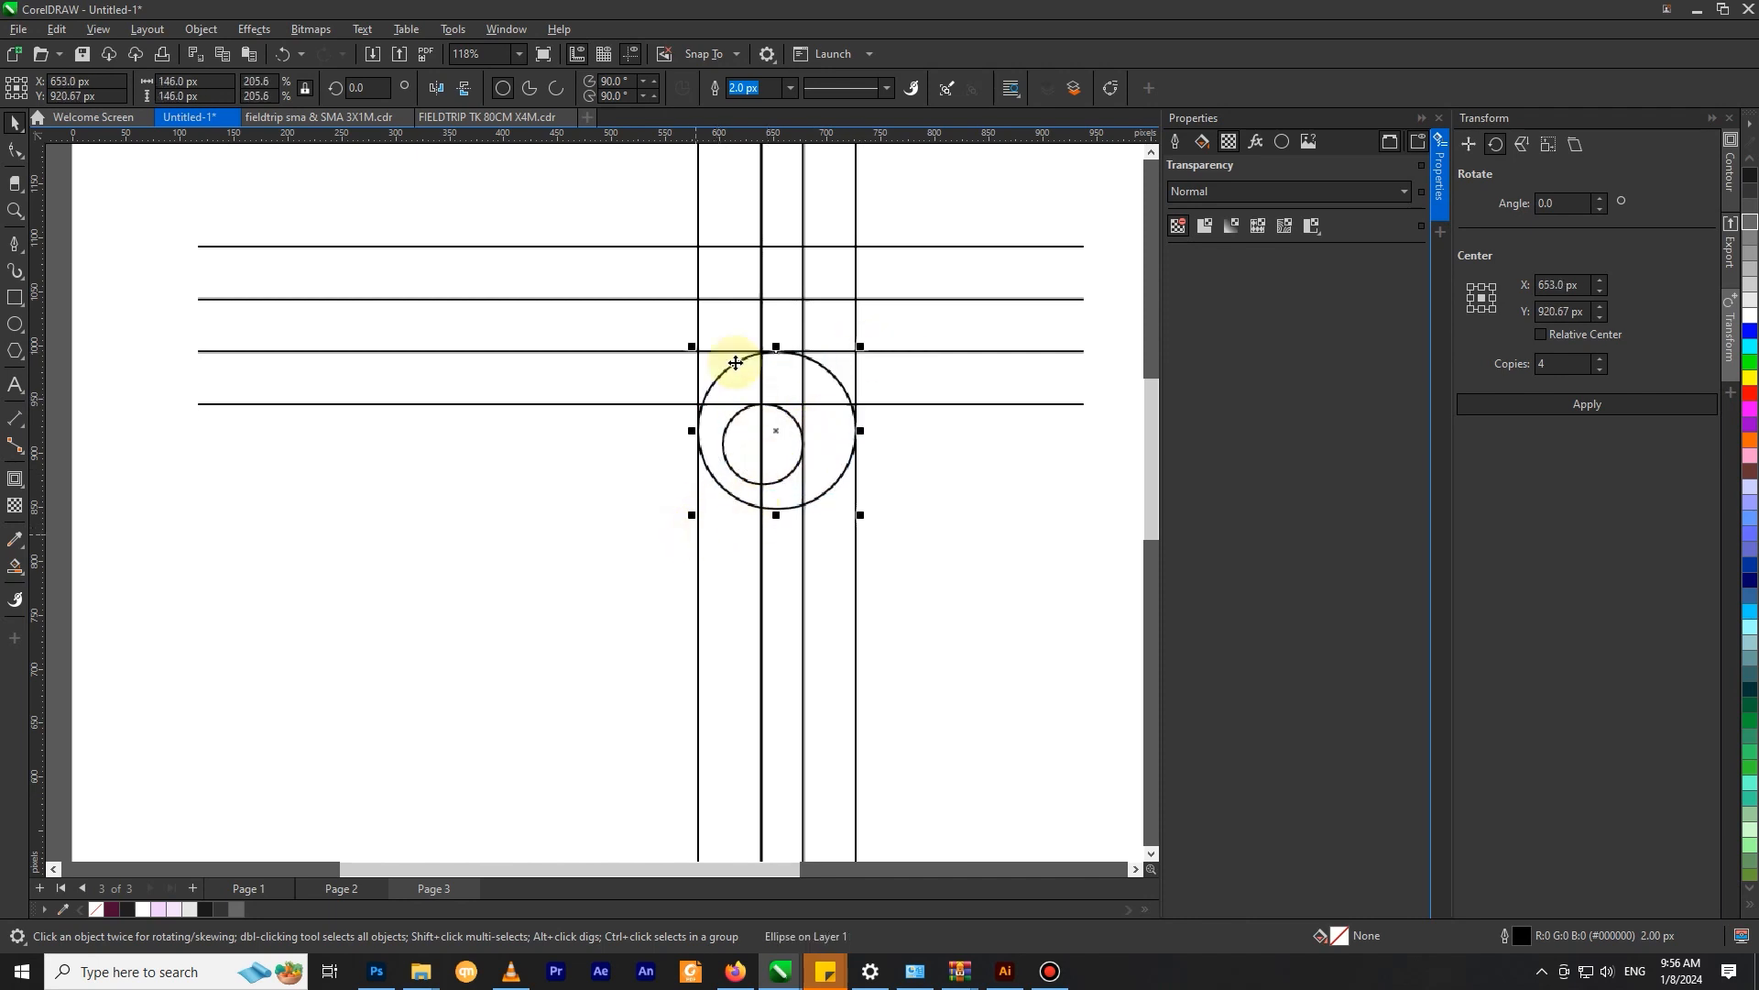
# Step: Examine how the large circle meets the outer vertical lines and the third horizontal line
pyautogui.scroll(2, 788, 357)
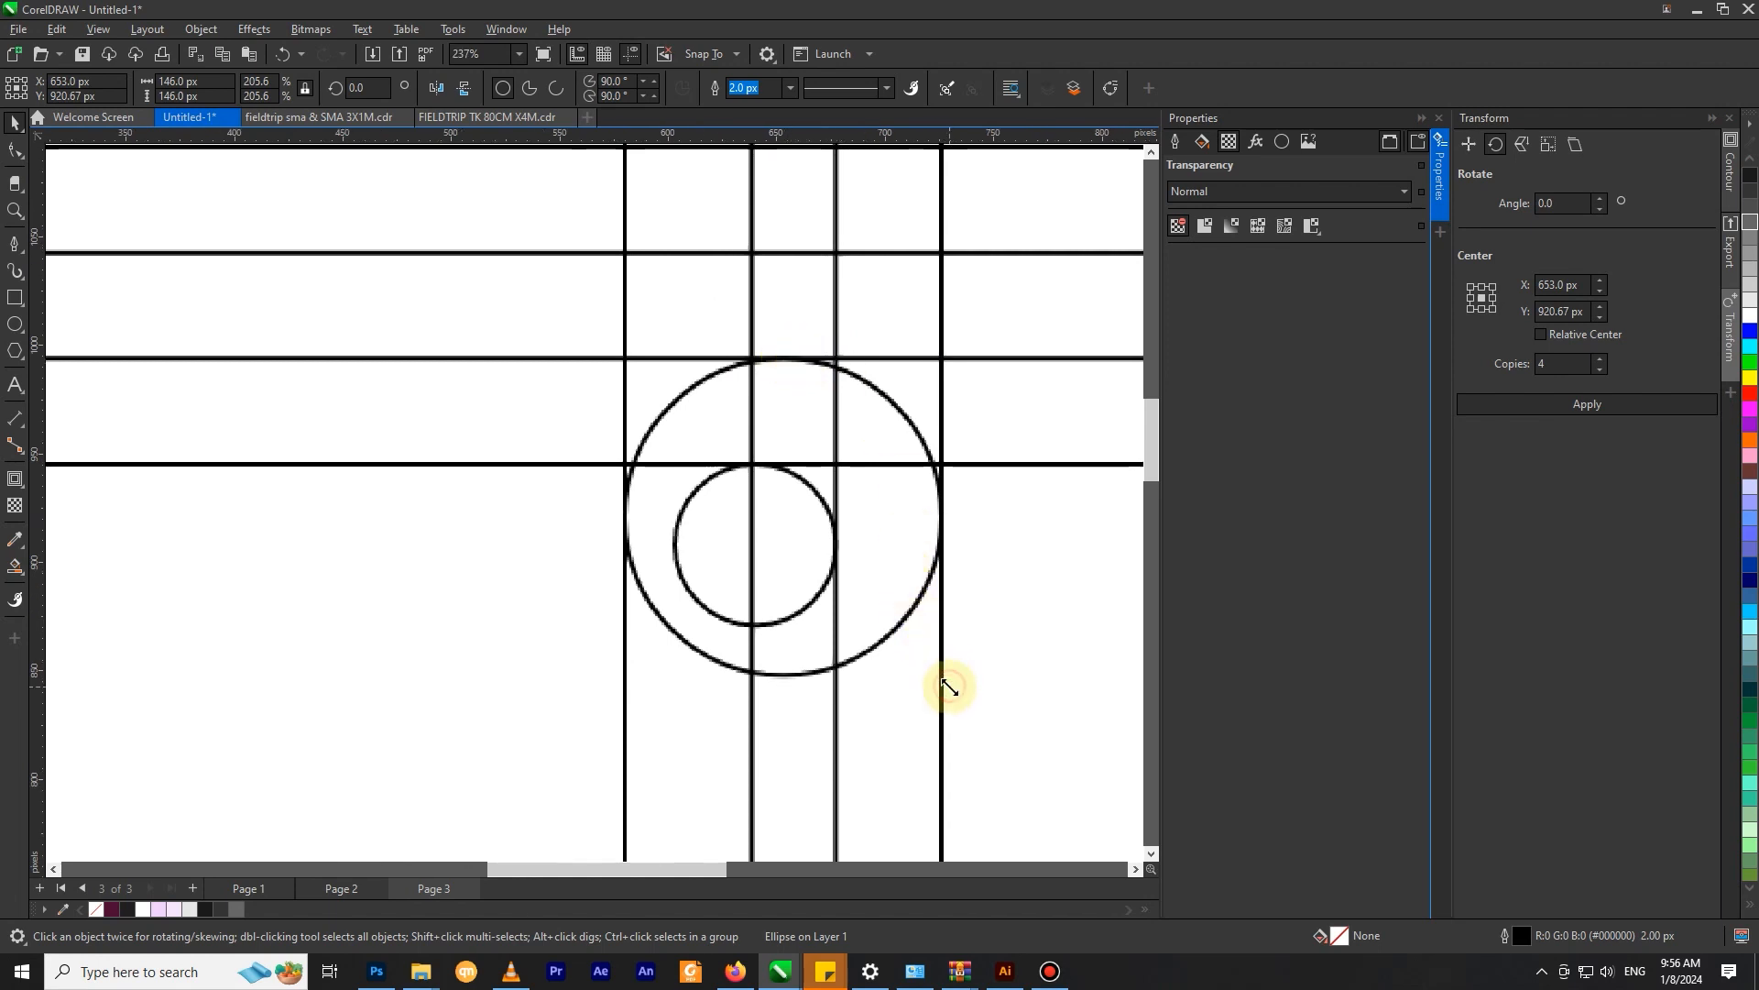
pyautogui.click(950, 686)
pyautogui.moveTo(622, 684); pyautogui.dragTo(623, 687)
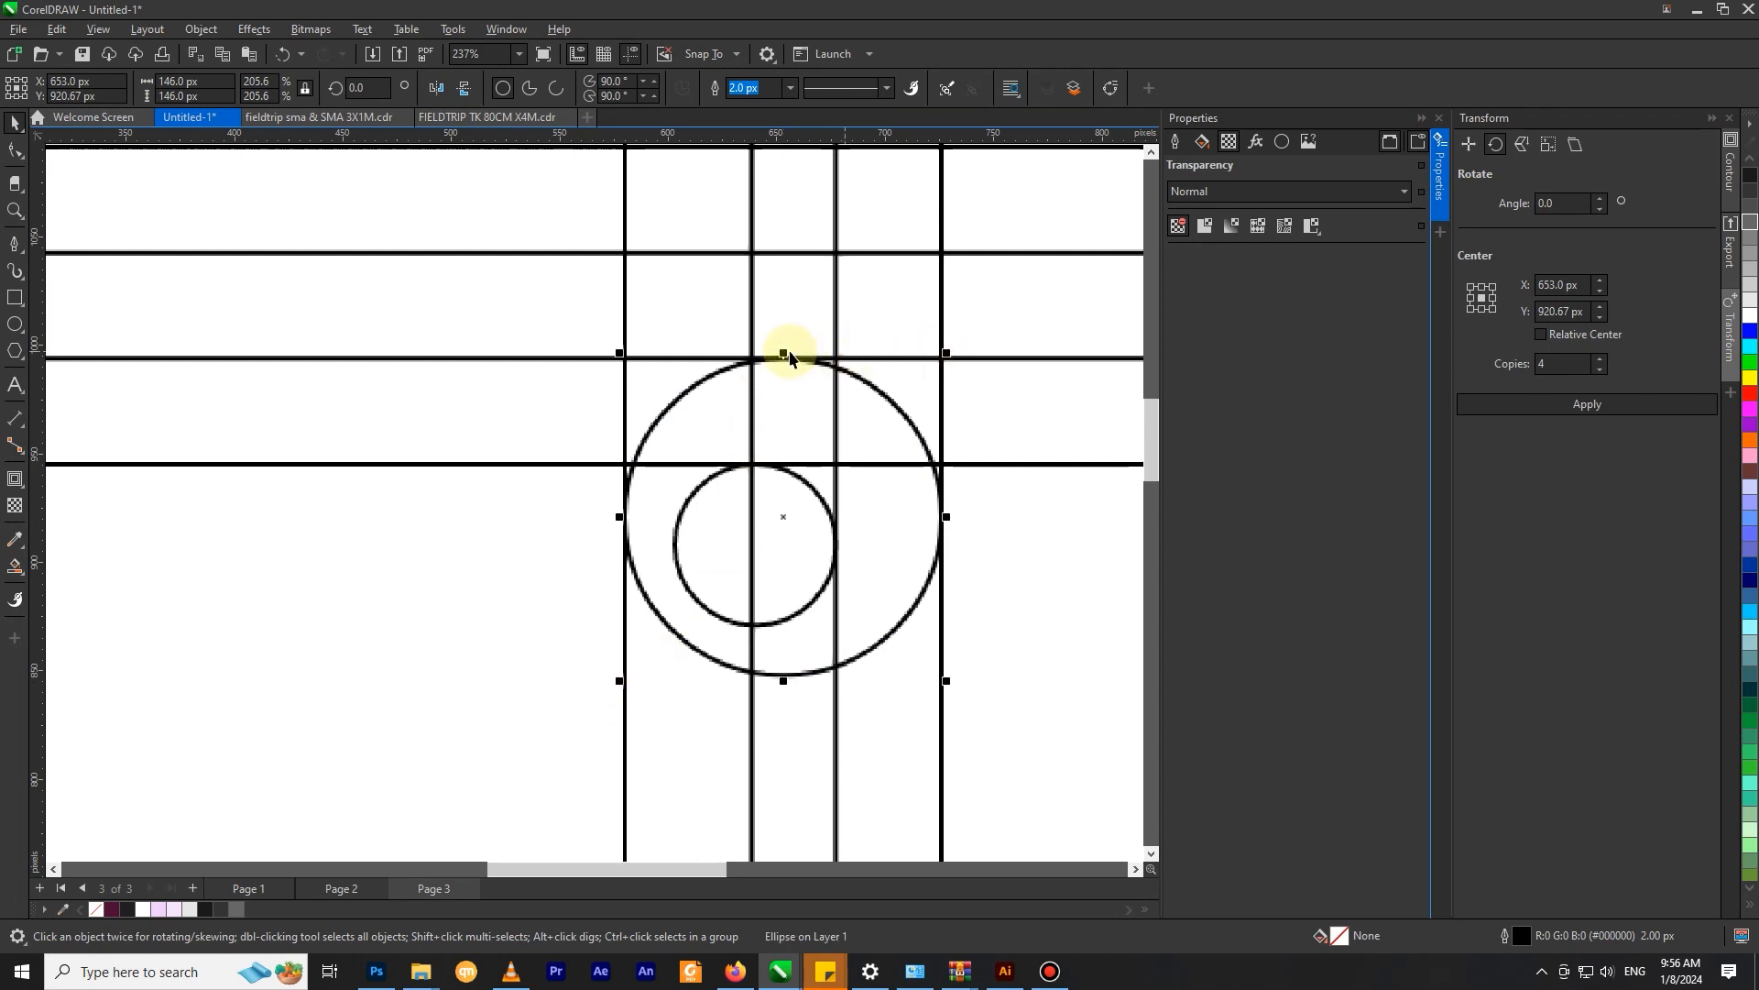
pyautogui.scroll(1, 785, 356)
pyautogui.moveTo(568, 353); pyautogui.dragTo(568, 353)
pyautogui.scroll(-6, 687, 353)
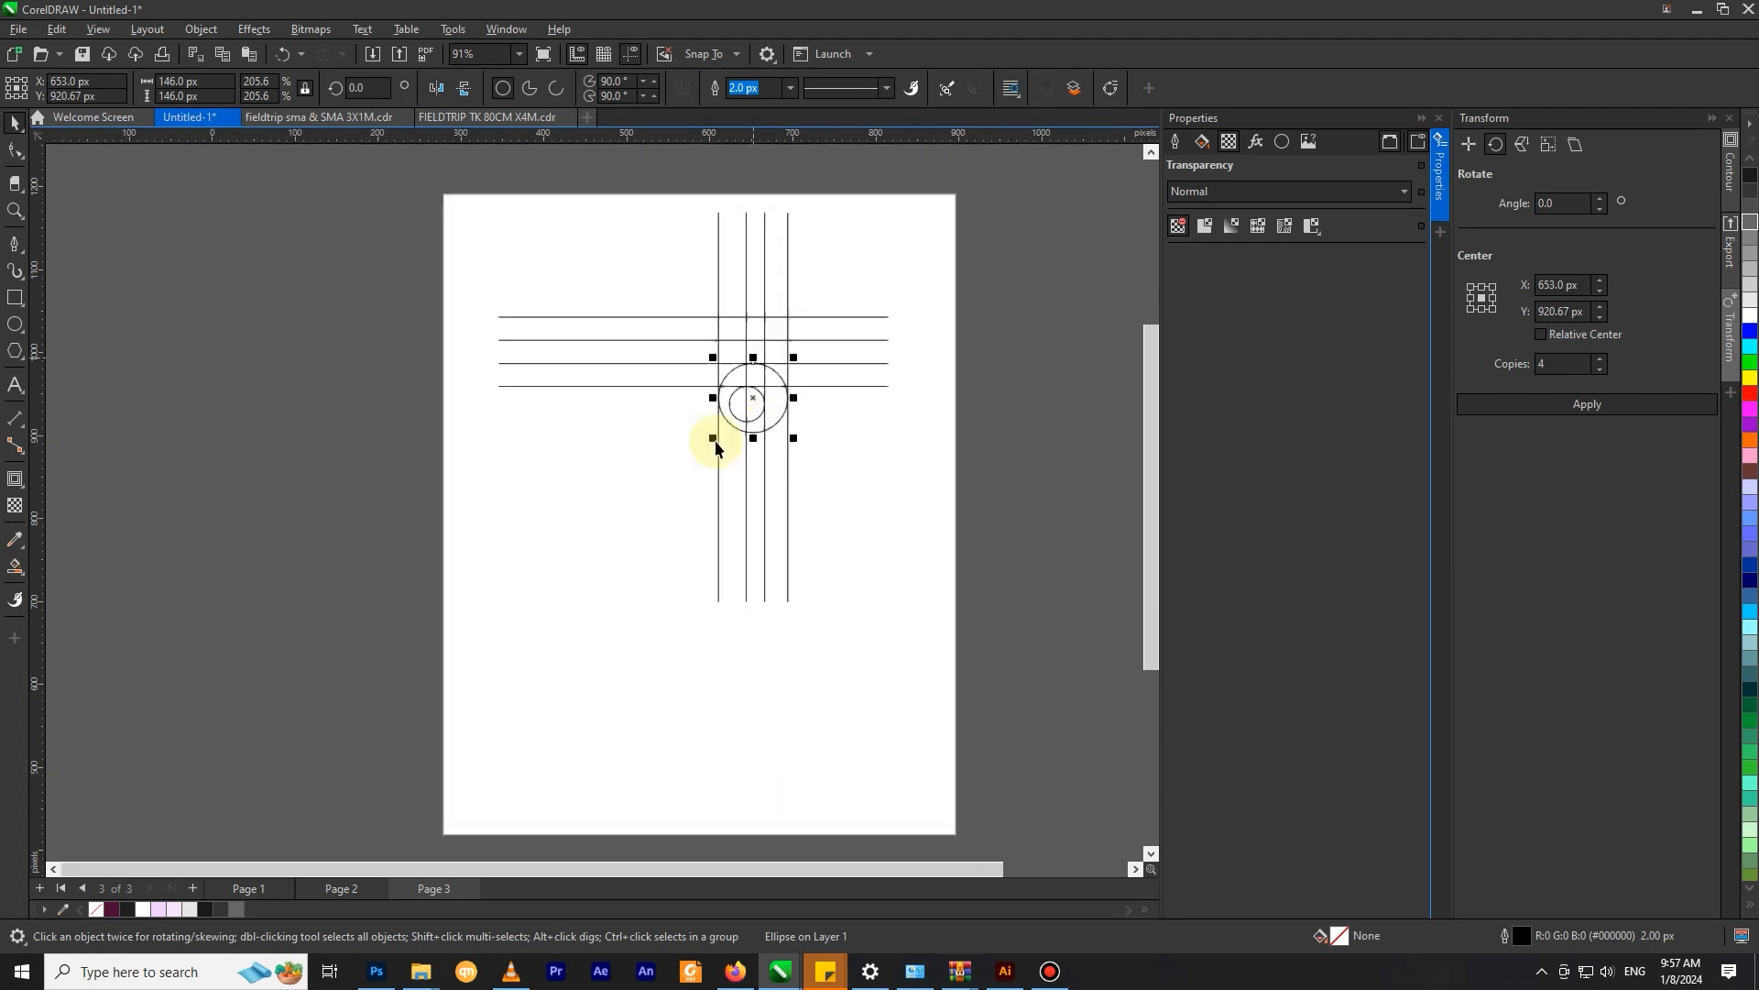
# Step: Copy the large circle and paste a duplicate in place
pyautogui.click(725, 442)
pyautogui.scroll(2, 781, 410)
pyautogui.click(785, 405)
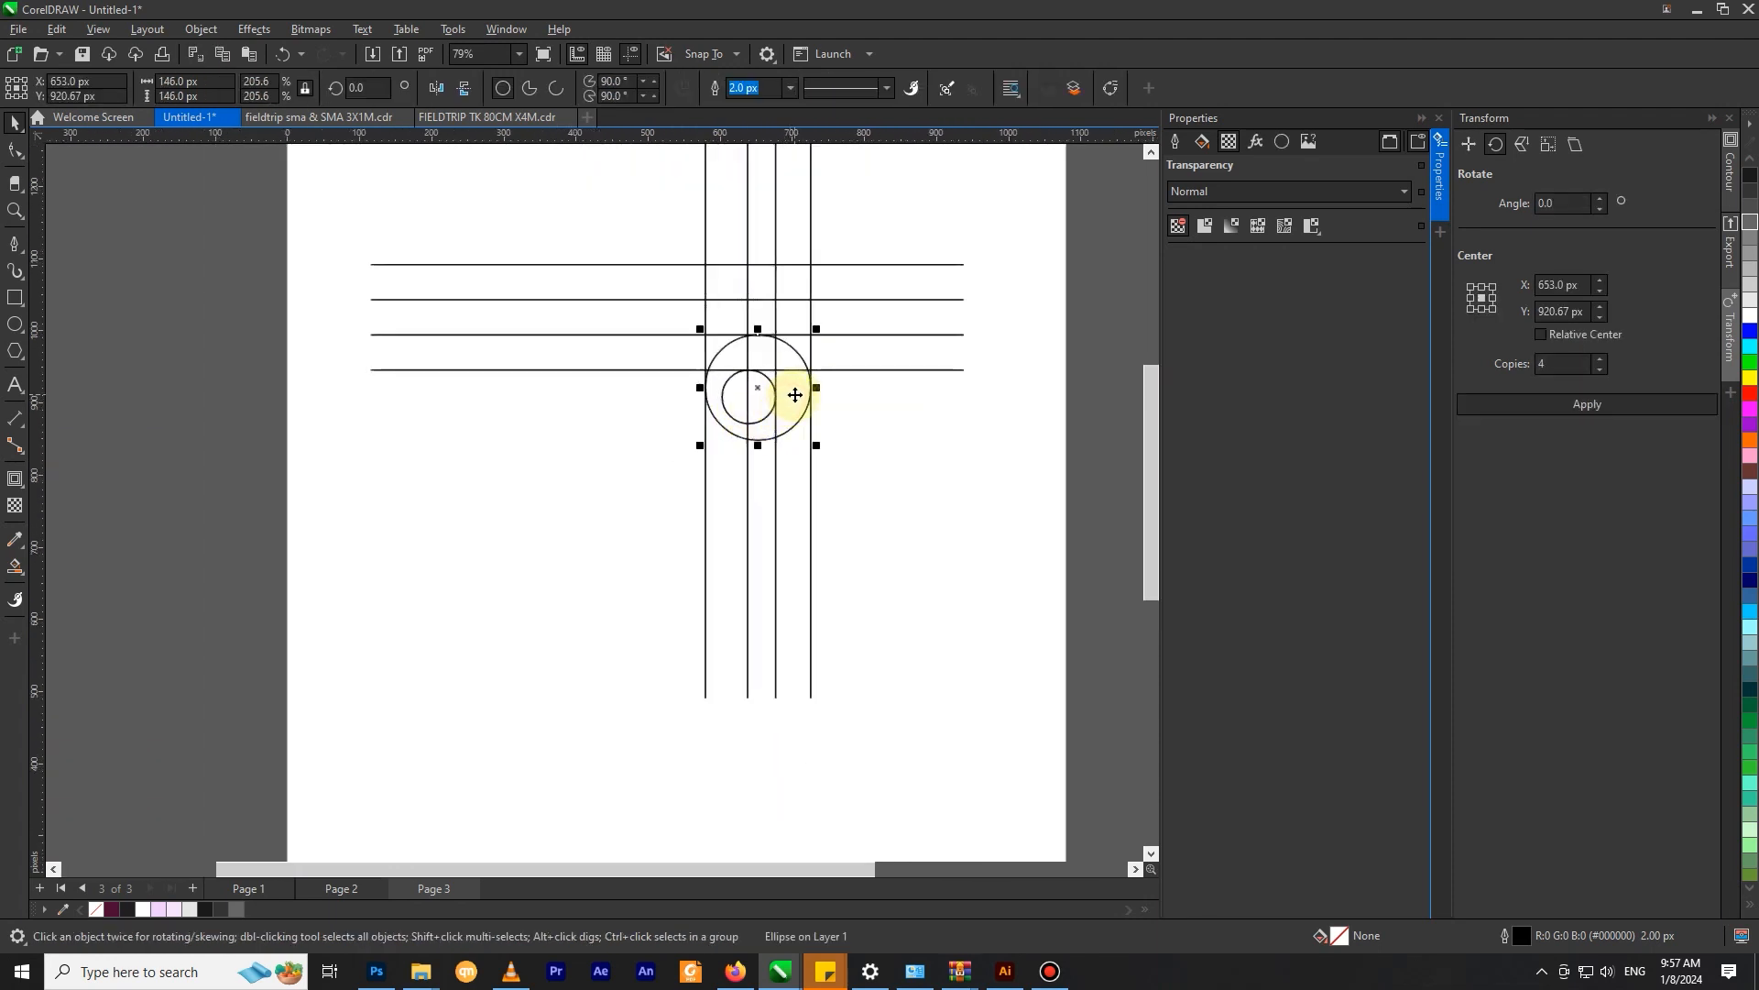
pyautogui.rightClick(788, 401)
pyautogui.click(930, 466)
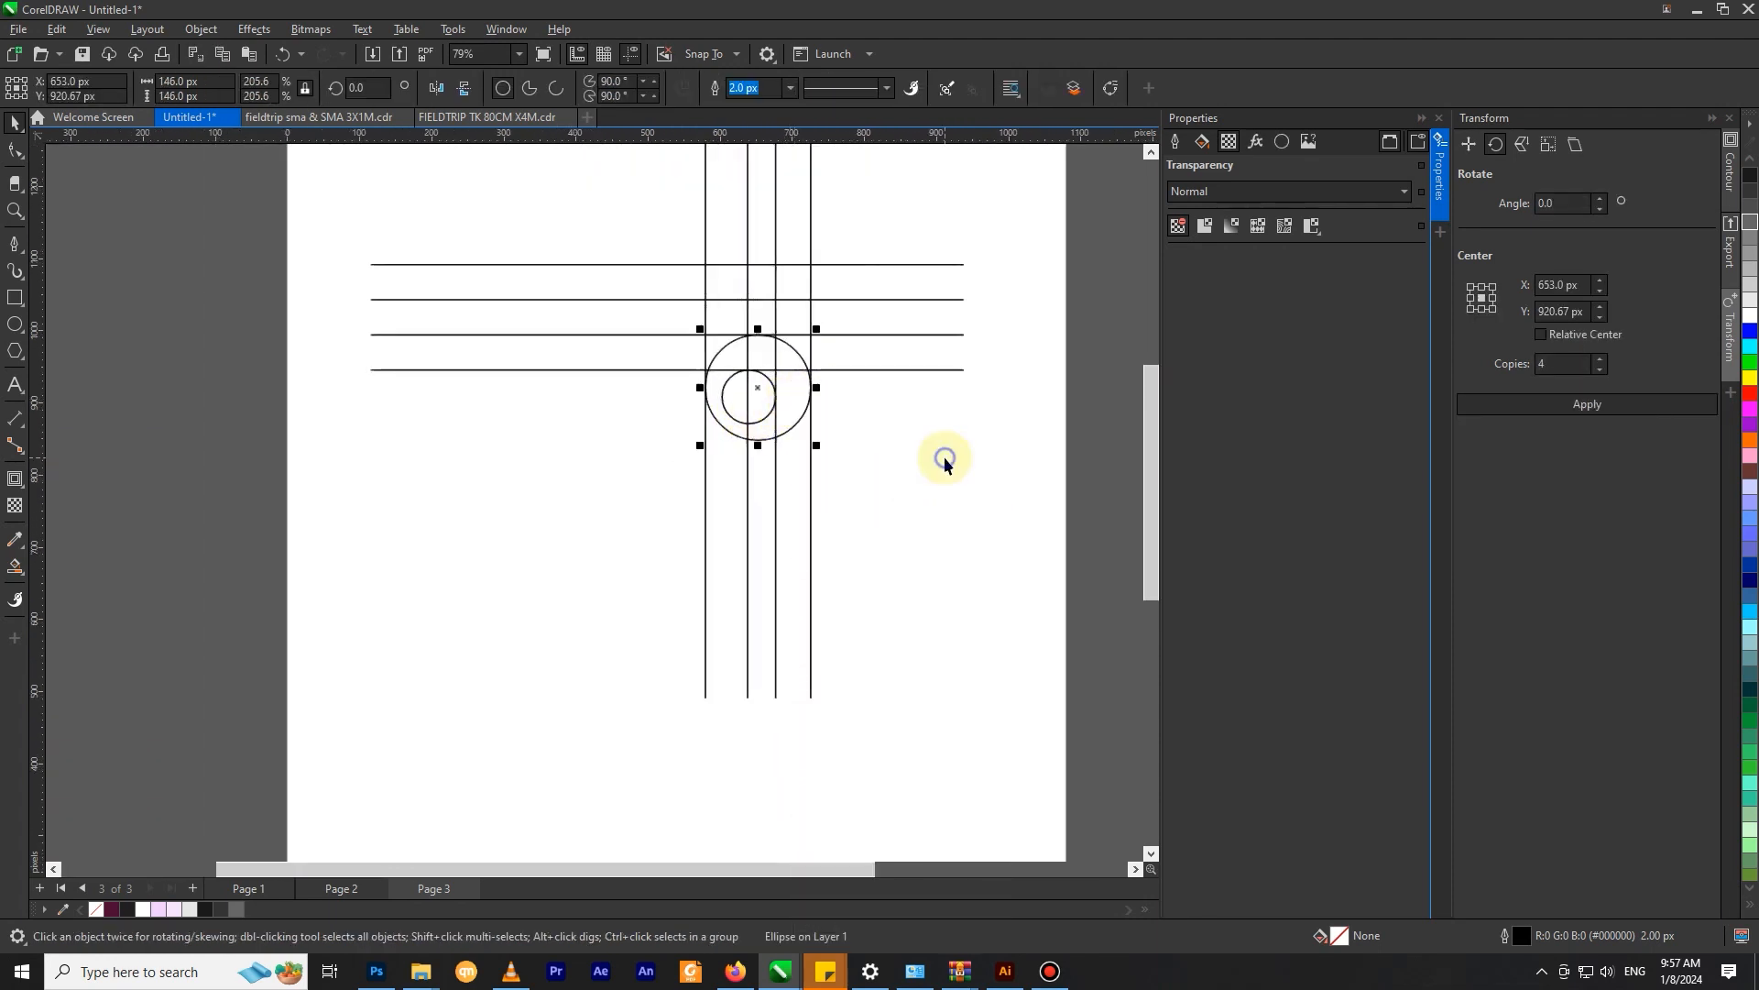
pyautogui.rightClick(944, 463)
pyautogui.click(973, 612)
# Step: Move the duplicate large circle up and left to about X 598.5 px, Y 970.4 px, with its top touching the second horizontal line
pyautogui.scroll(2, 743, 326)
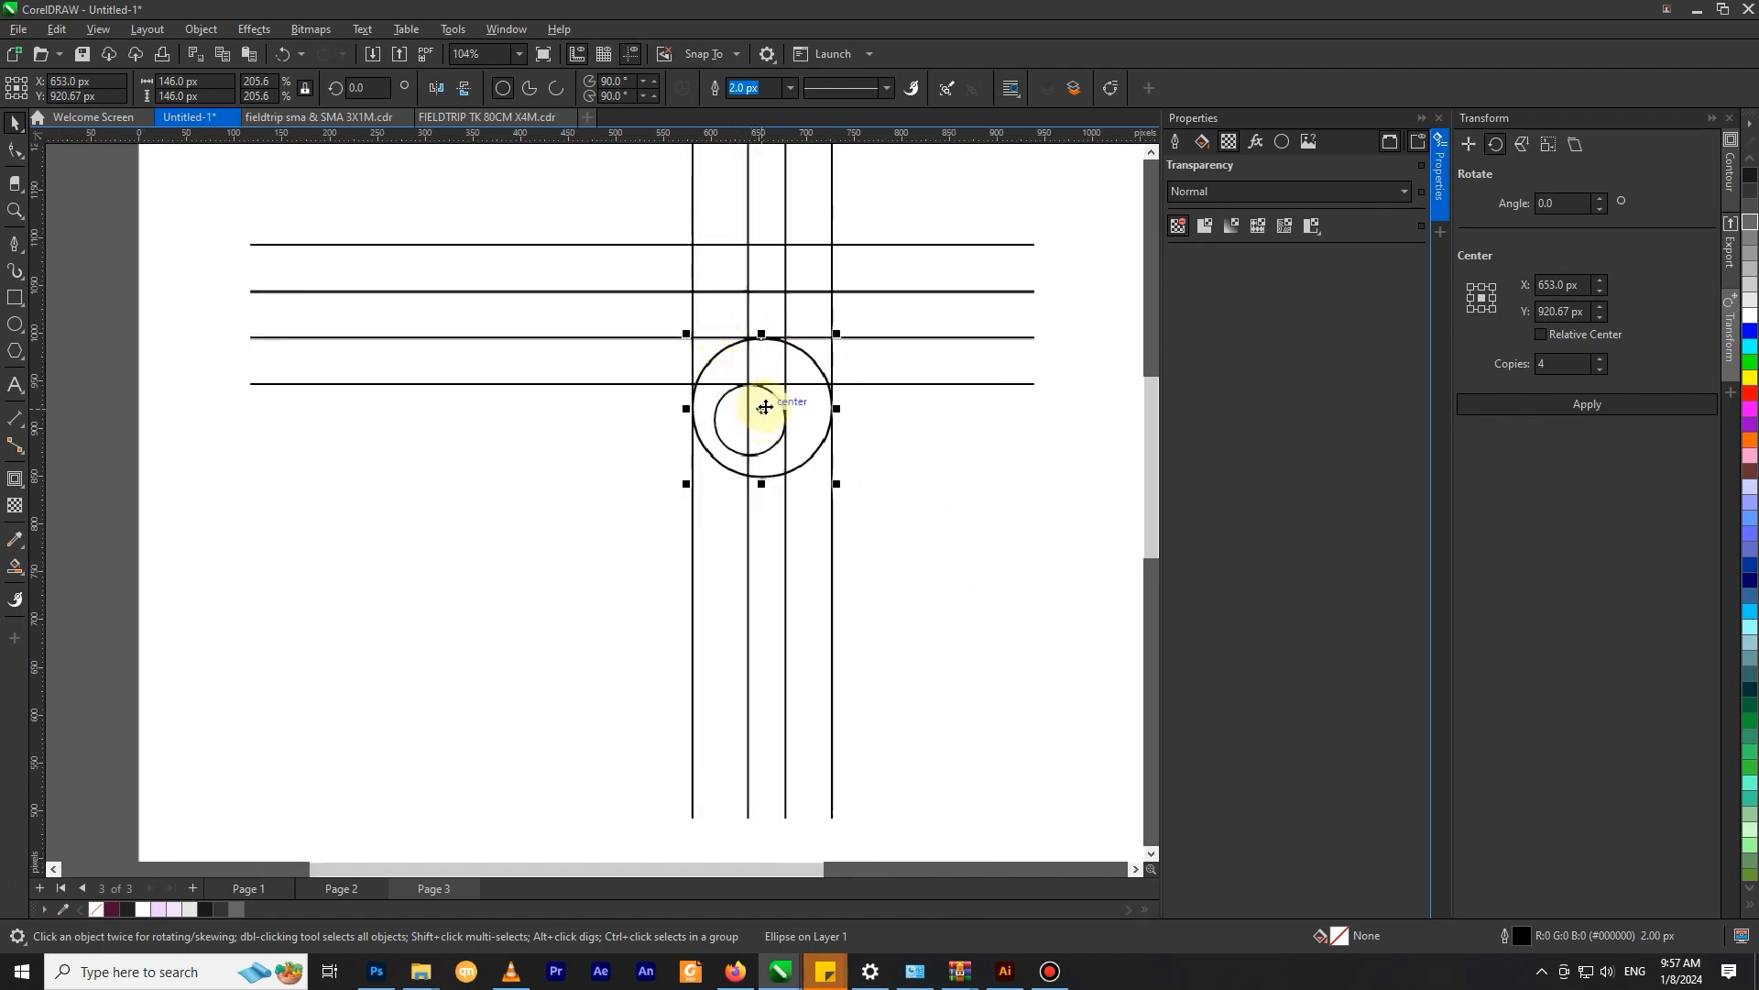
pyautogui.moveTo(760, 404); pyautogui.dragTo(700, 299)
pyautogui.scroll(1, 695, 278)
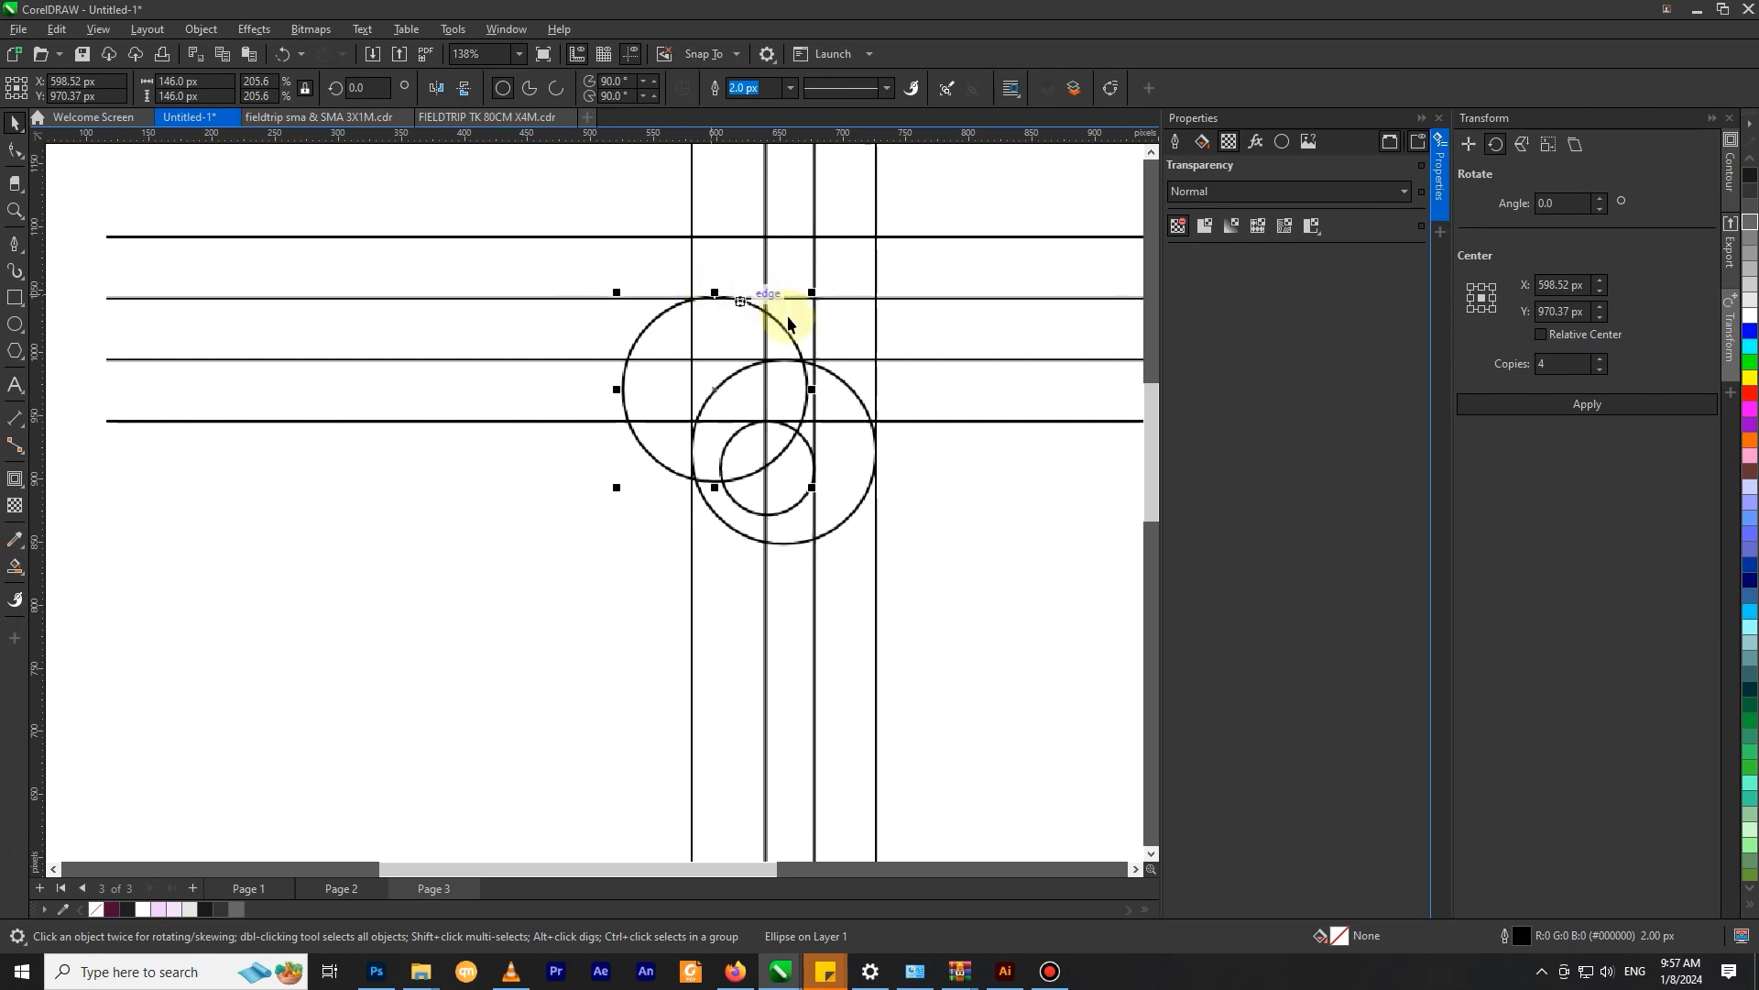
pyautogui.scroll(-2, 785, 326)
pyautogui.scroll(-1, 662, 503)
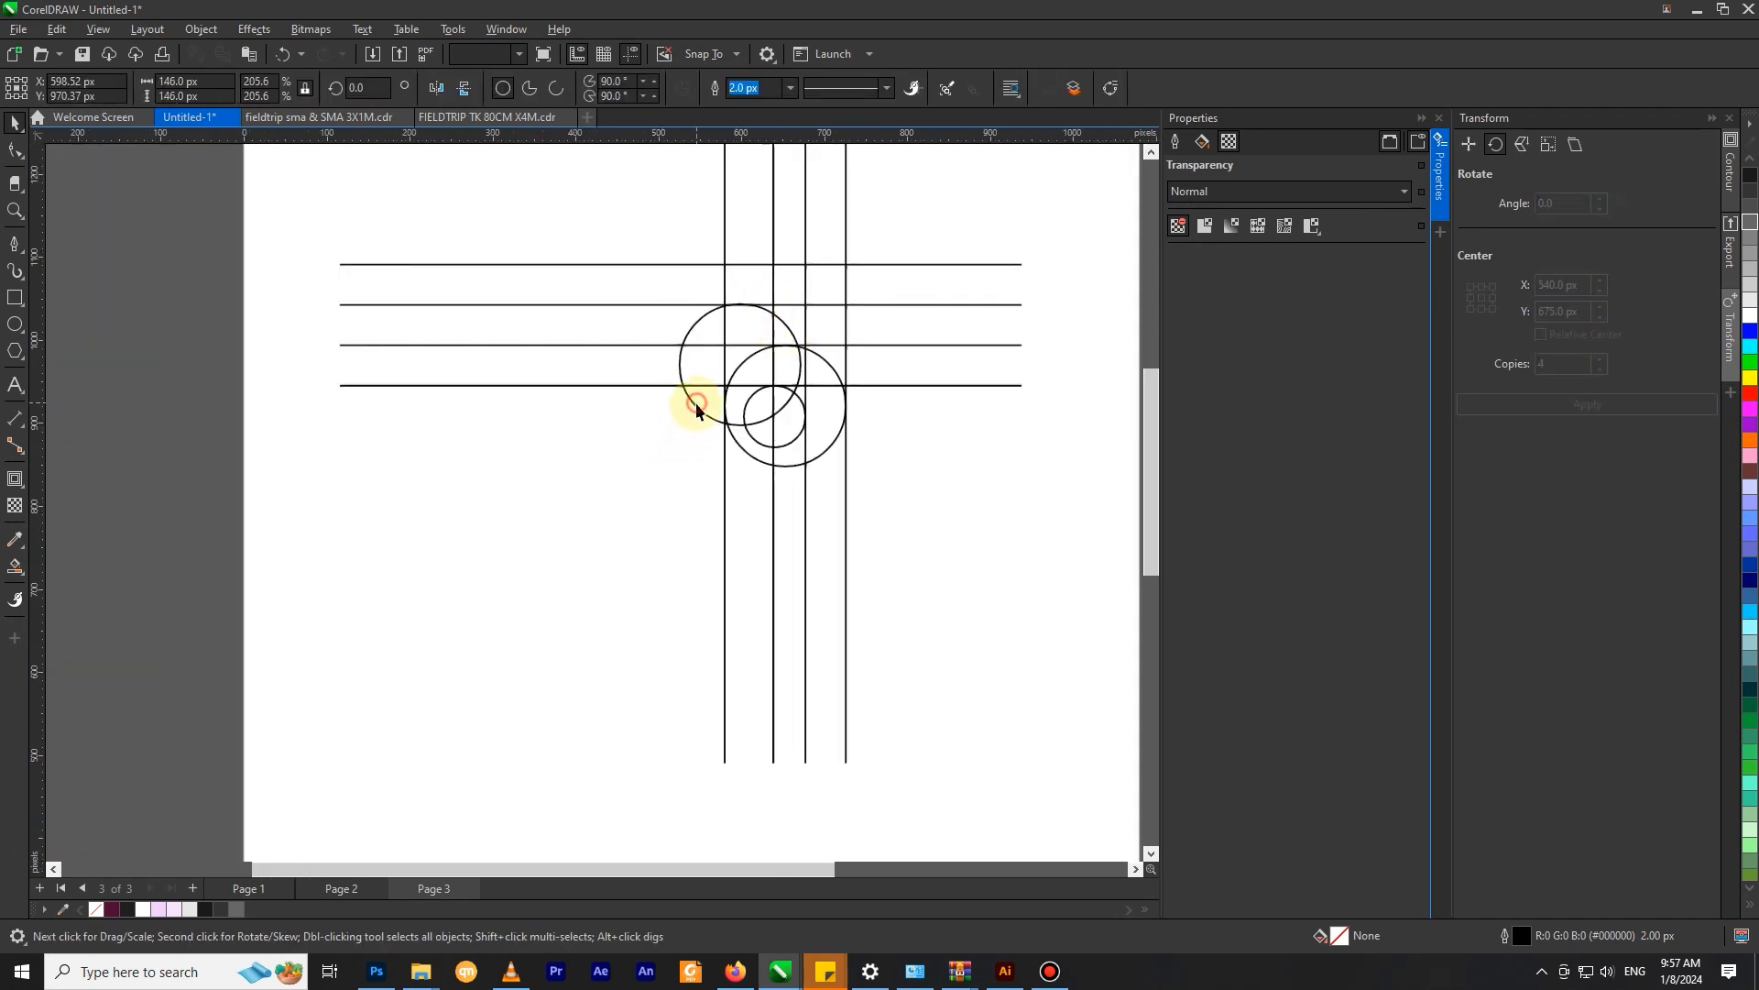
# Step: Add an enlarged copy of the upper-left circle, about 248 px wide, reaching the first horizontal line and the outermost right vertical line
pyautogui.moveTo(806, 299); pyautogui.dragTo(849, 268)
pyautogui.scroll(1, 857, 449)
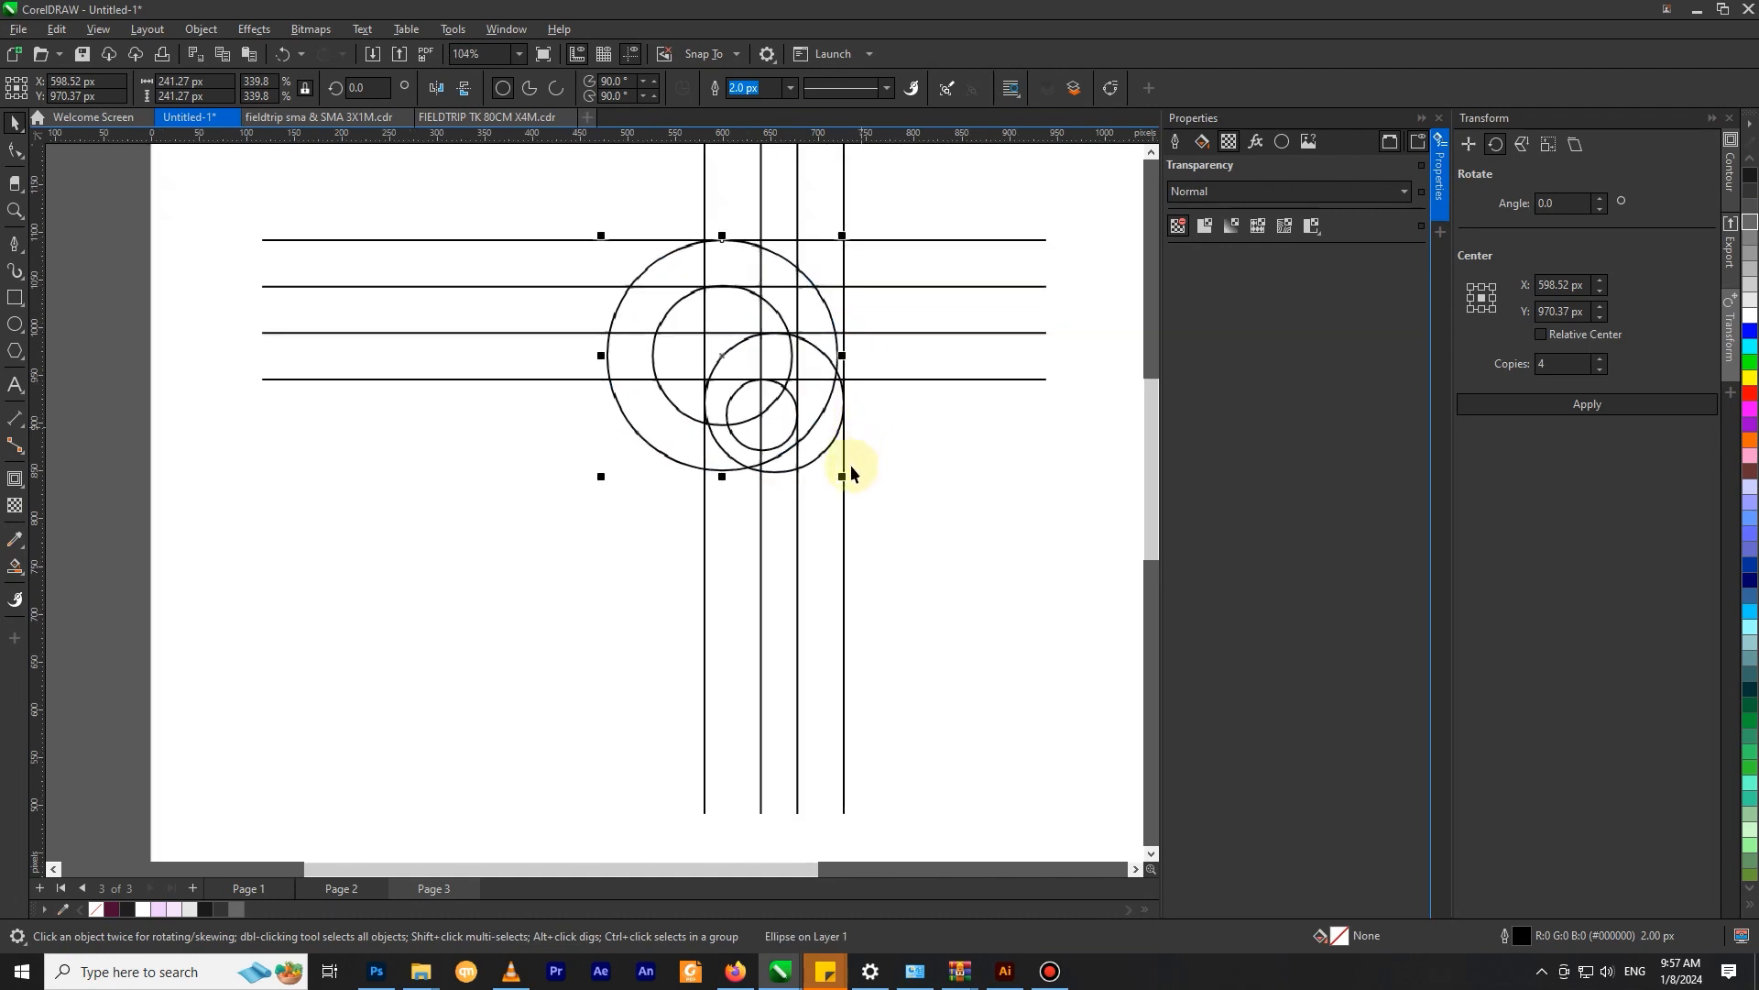
pyautogui.moveTo(845, 478); pyautogui.dragTo(843, 478)
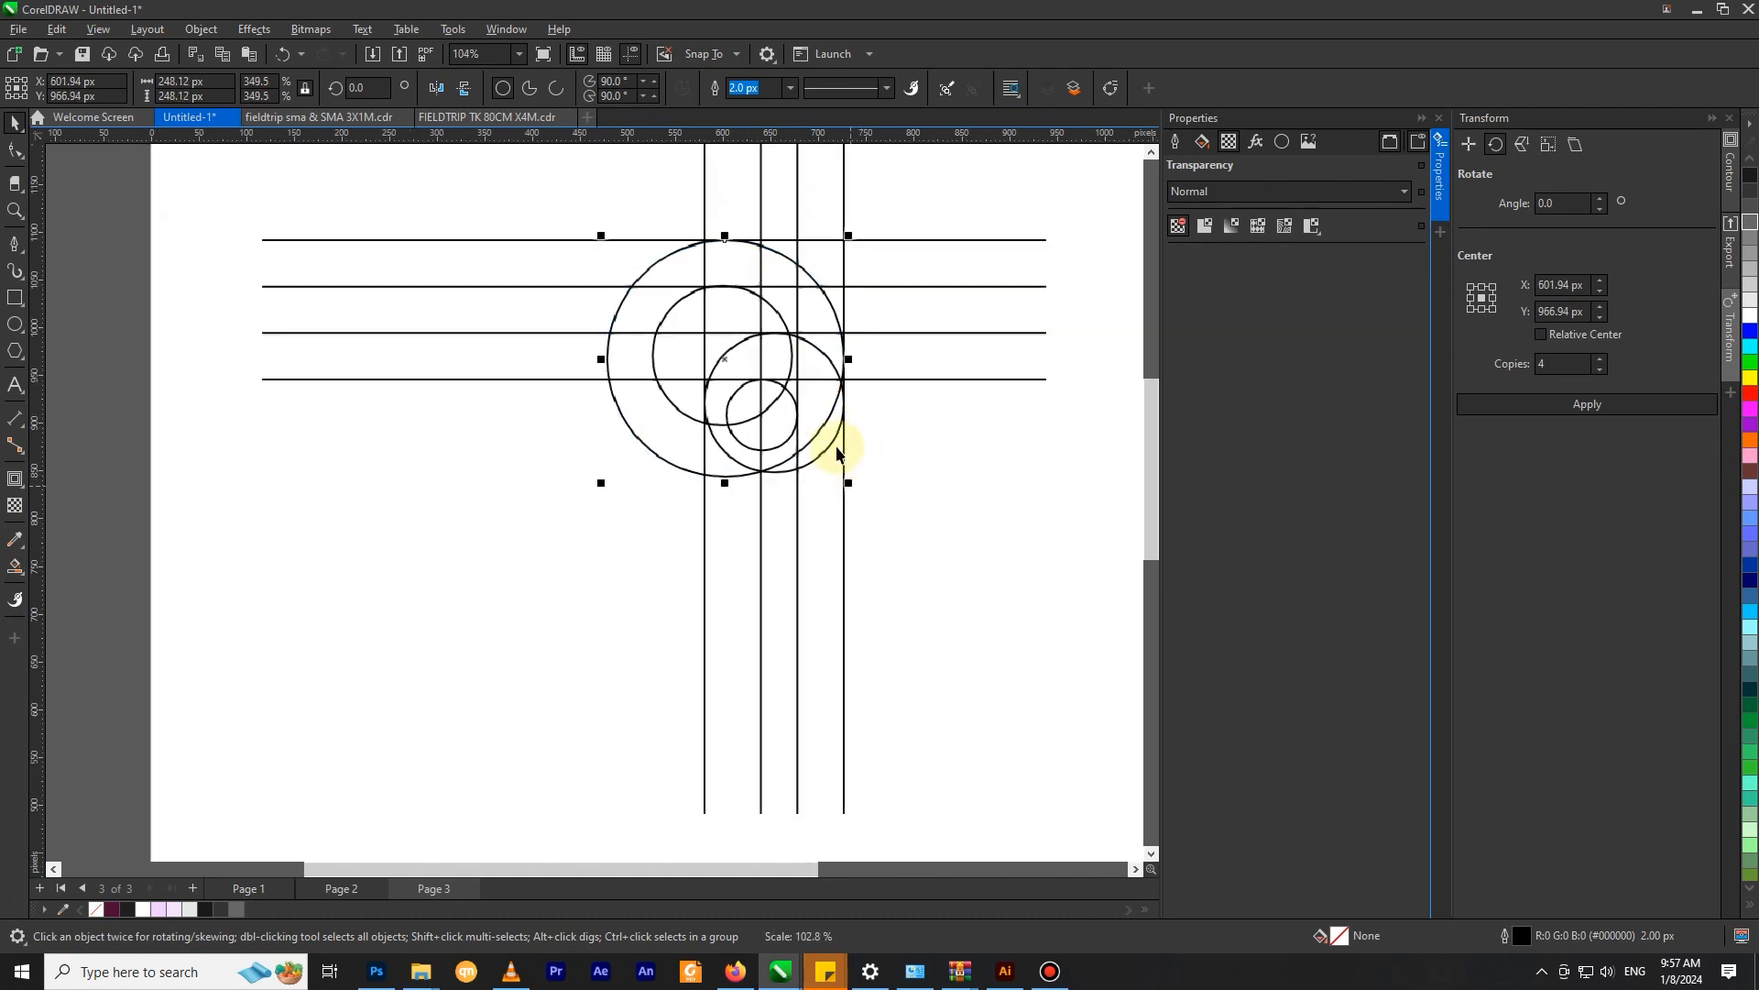
pyautogui.scroll(3, 727, 235)
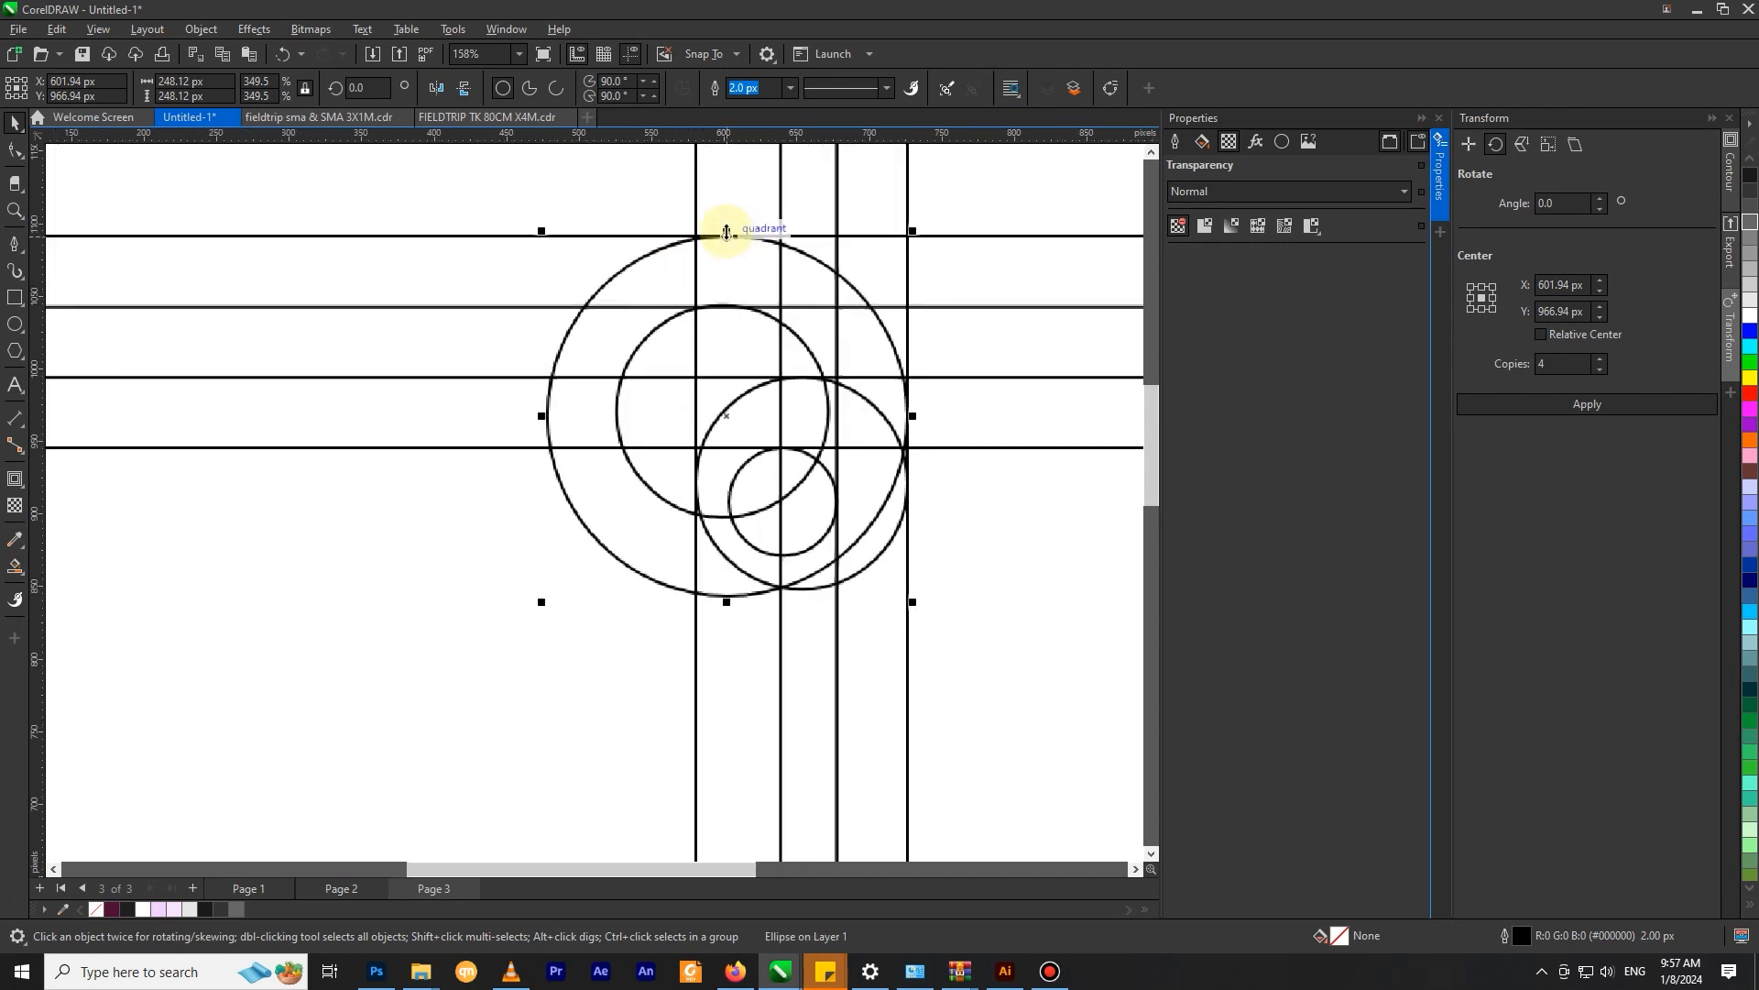
pyautogui.click(725, 229)
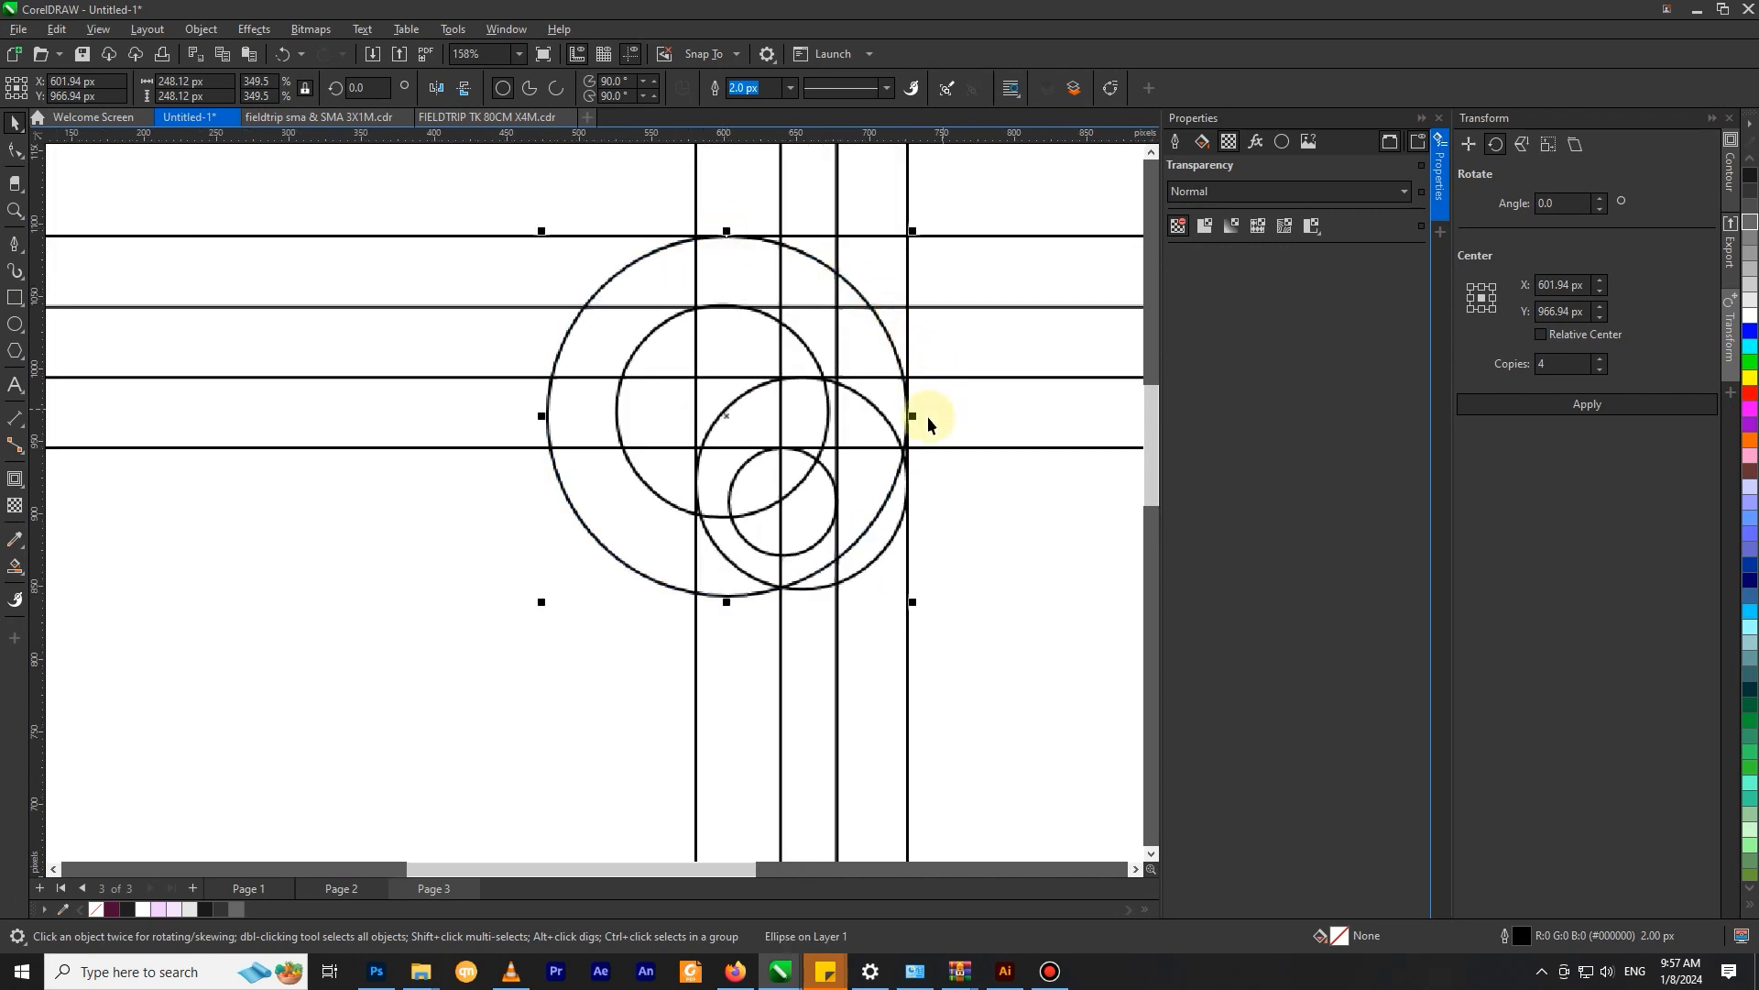
pyautogui.scroll(2, 928, 423)
pyautogui.moveTo(910, 422); pyautogui.dragTo(915, 427)
pyautogui.scroll(-4, 730, 376)
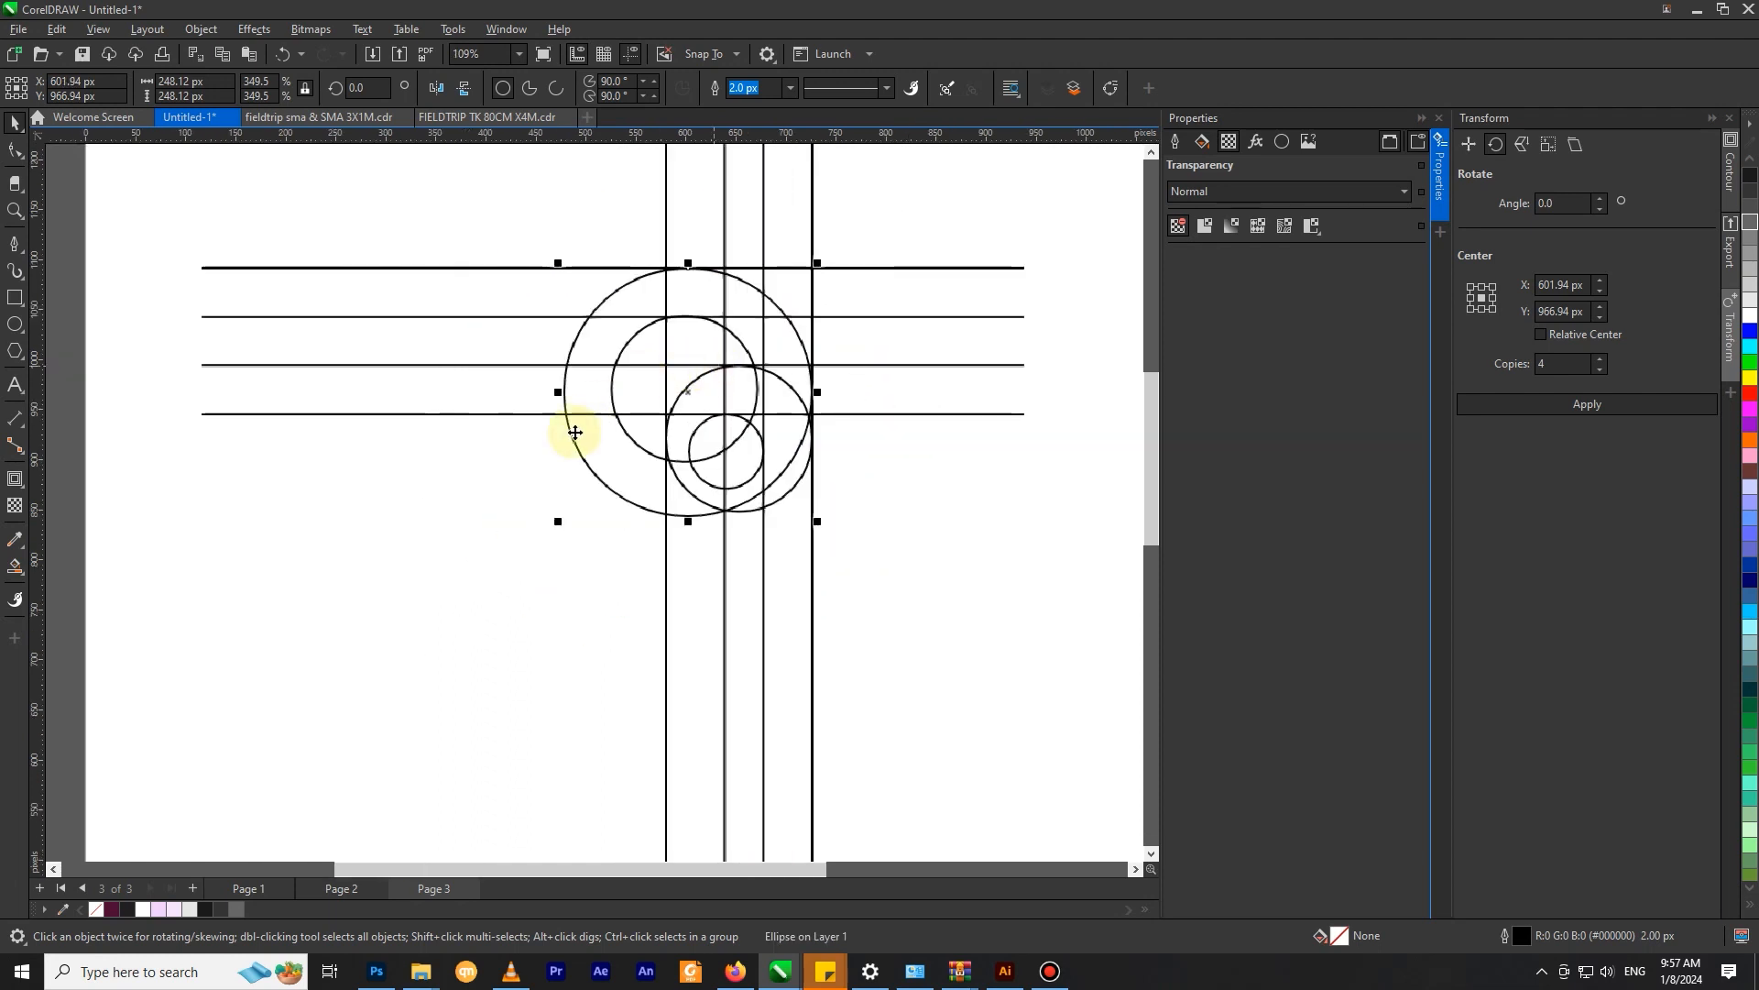
pyautogui.click(748, 330)
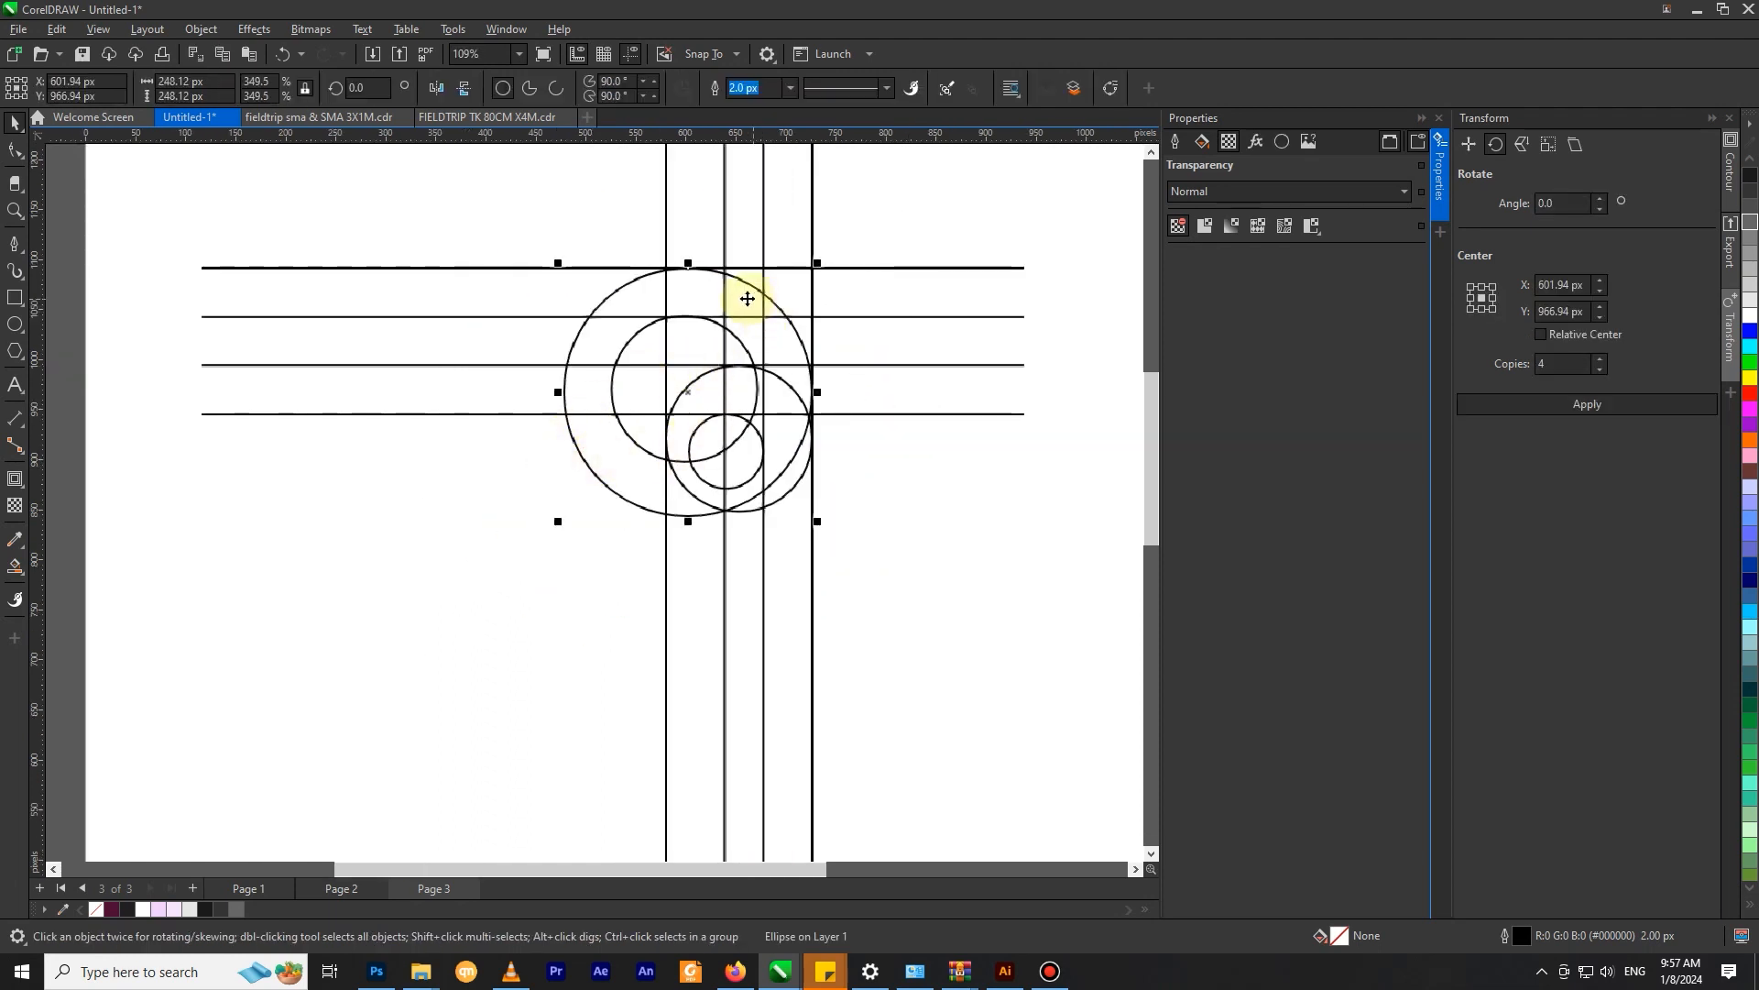
pyautogui.rightClick(622, 301)
pyautogui.click(496, 368)
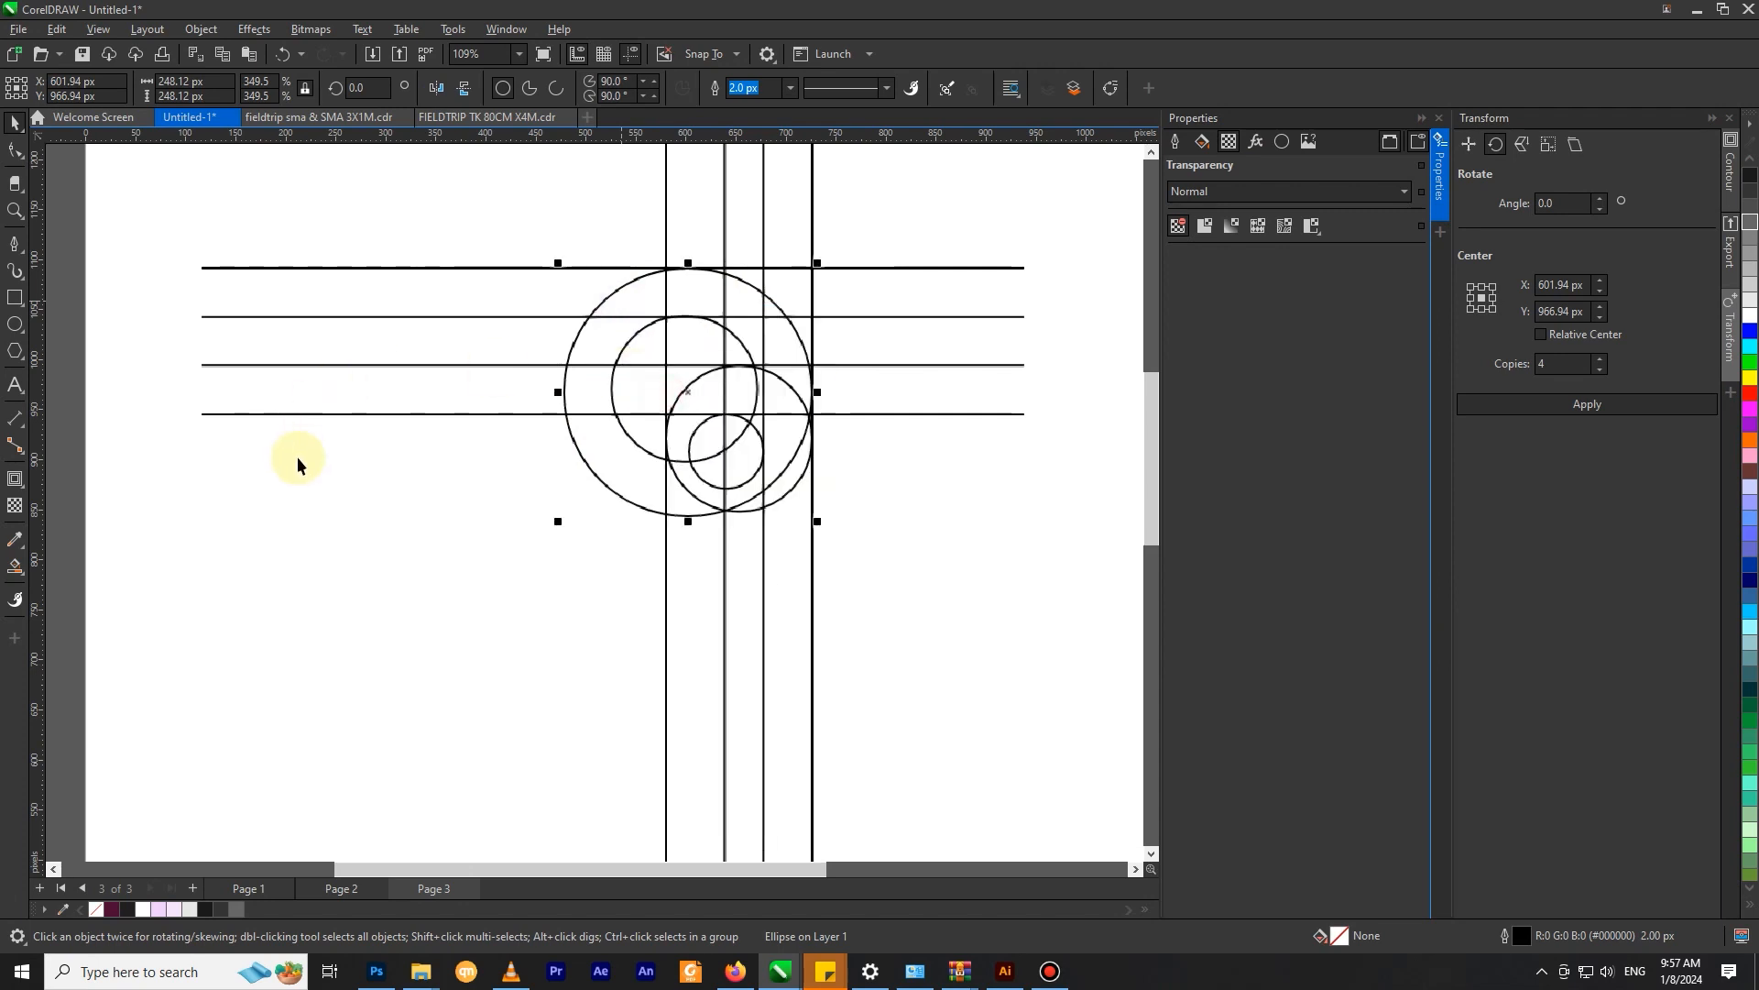
pyautogui.rightClick(298, 459)
pyautogui.click(343, 599)
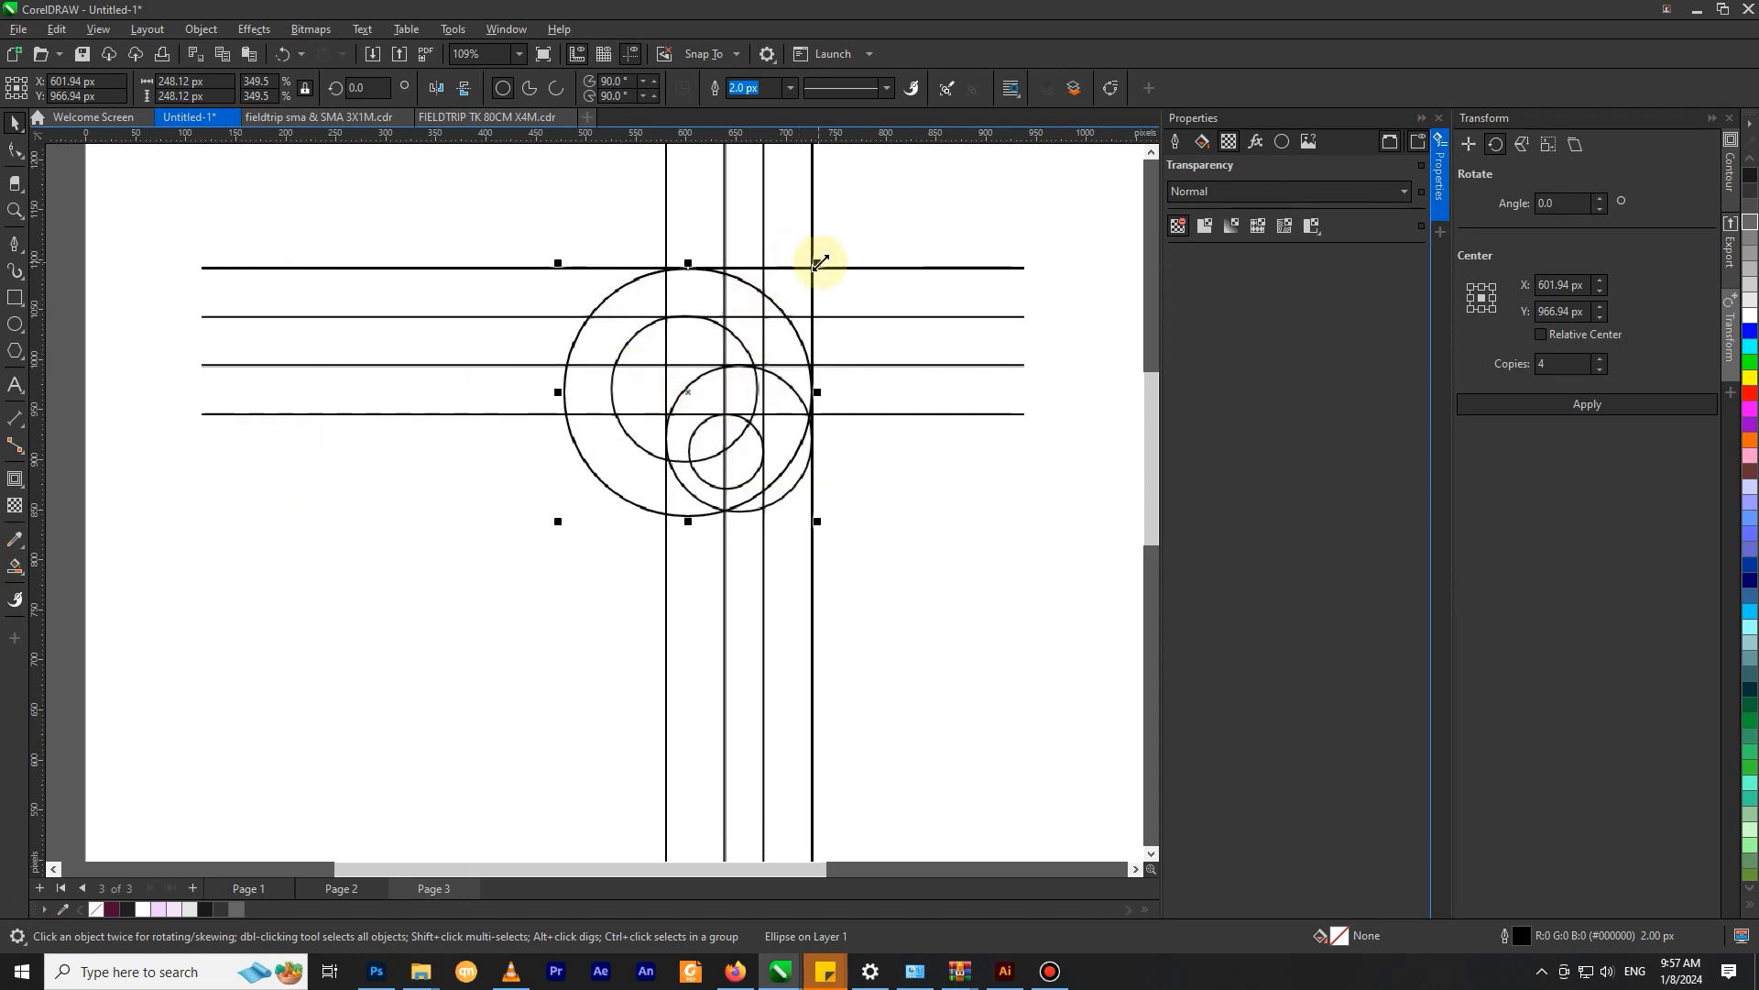
# Step: Add a concentric copy of the 248 px circle, enlarged to about 354 px through the top horizontal and outermost right vertical lines' intersection
pyautogui.moveTo(819, 262); pyautogui.dragTo(876, 211)
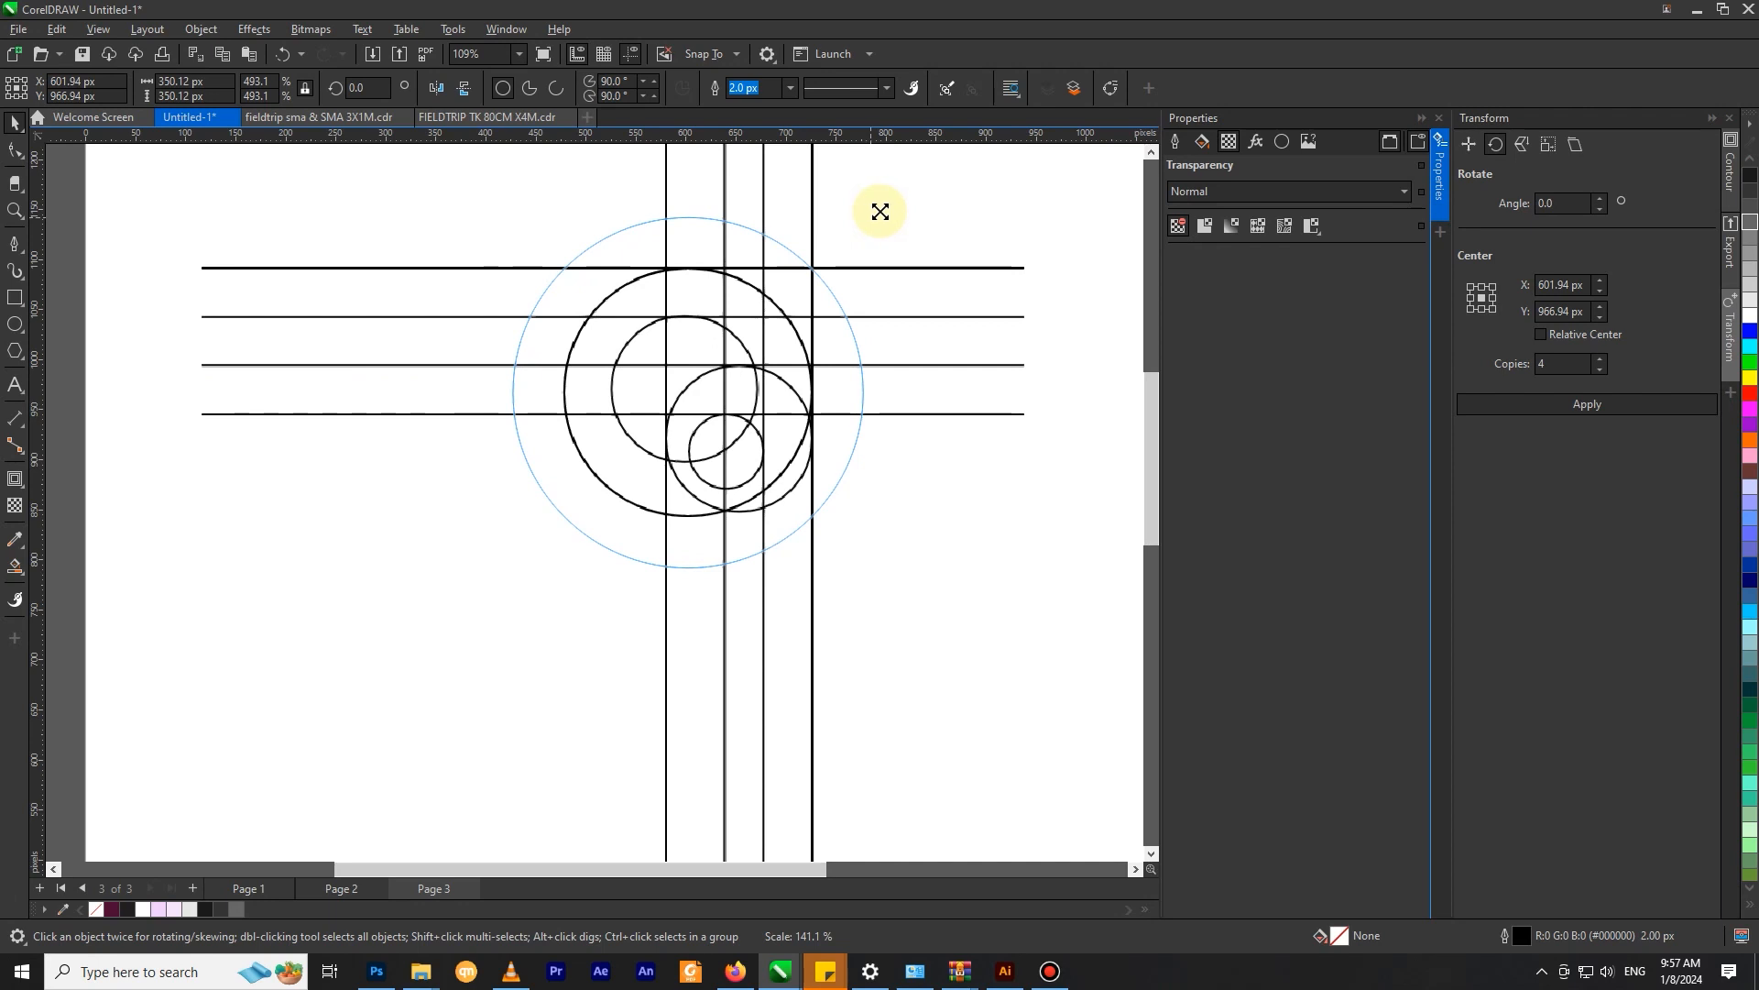
pyautogui.moveTo(885, 211); pyautogui.dragTo(880, 211)
pyautogui.click(915, 220)
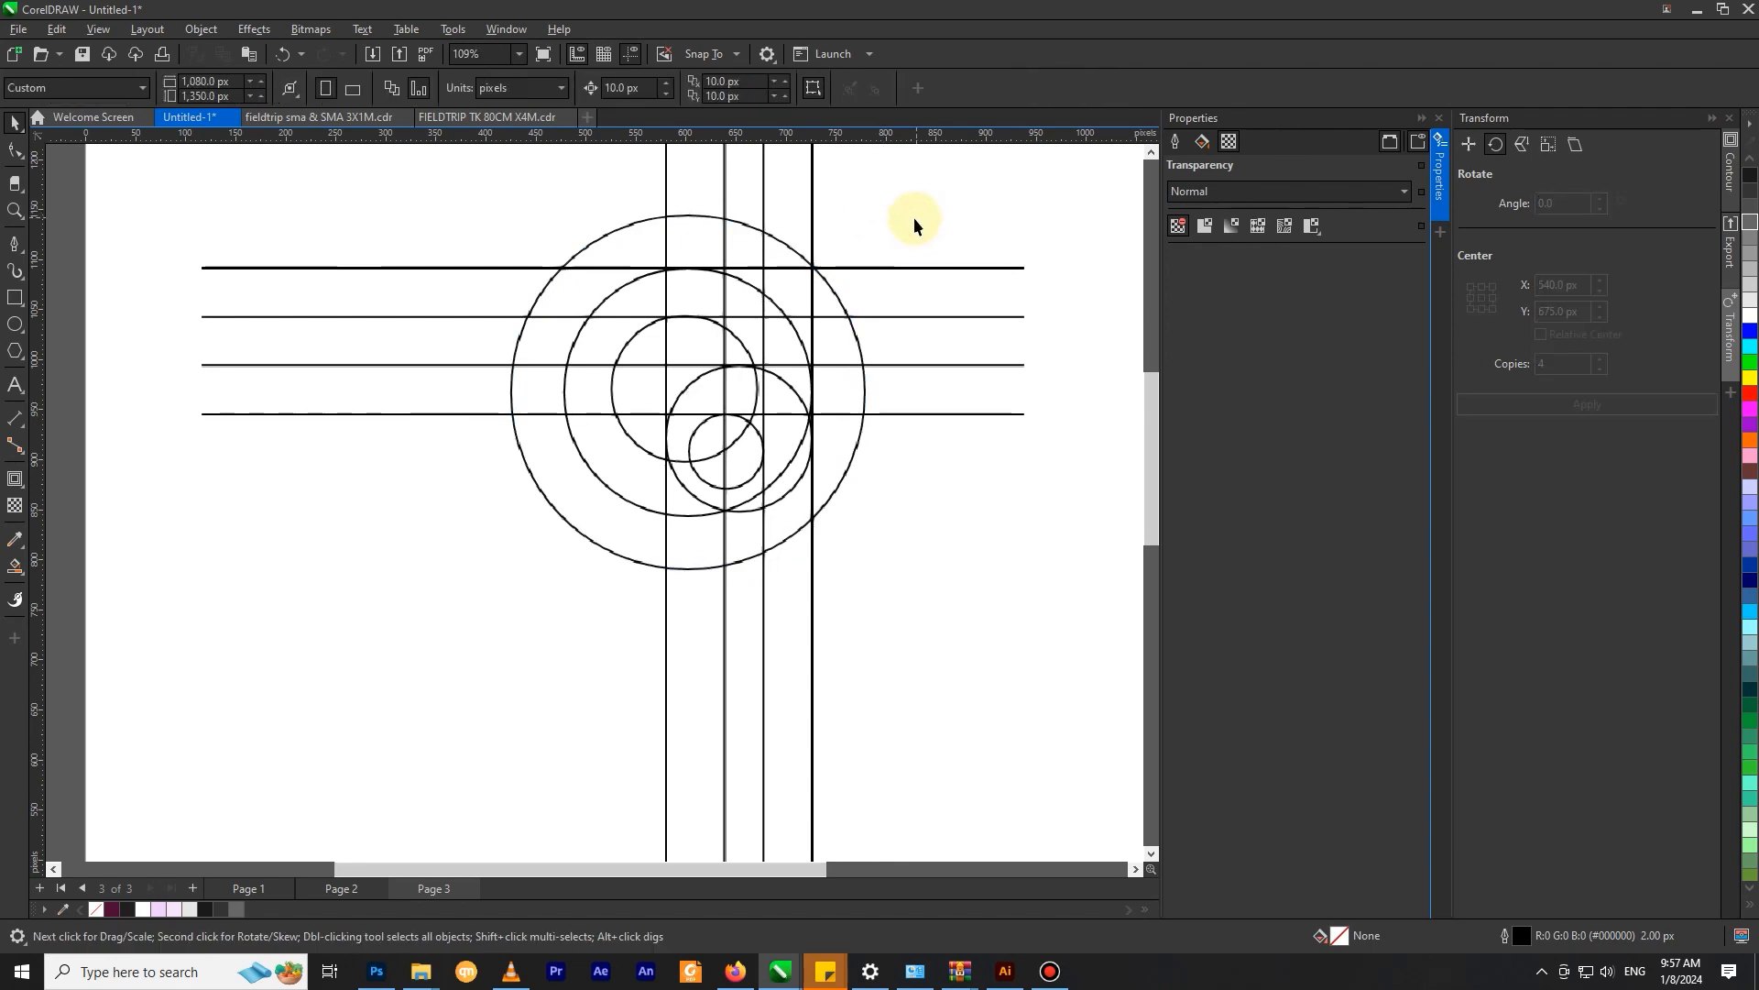
pyautogui.scroll(3, 806, 275)
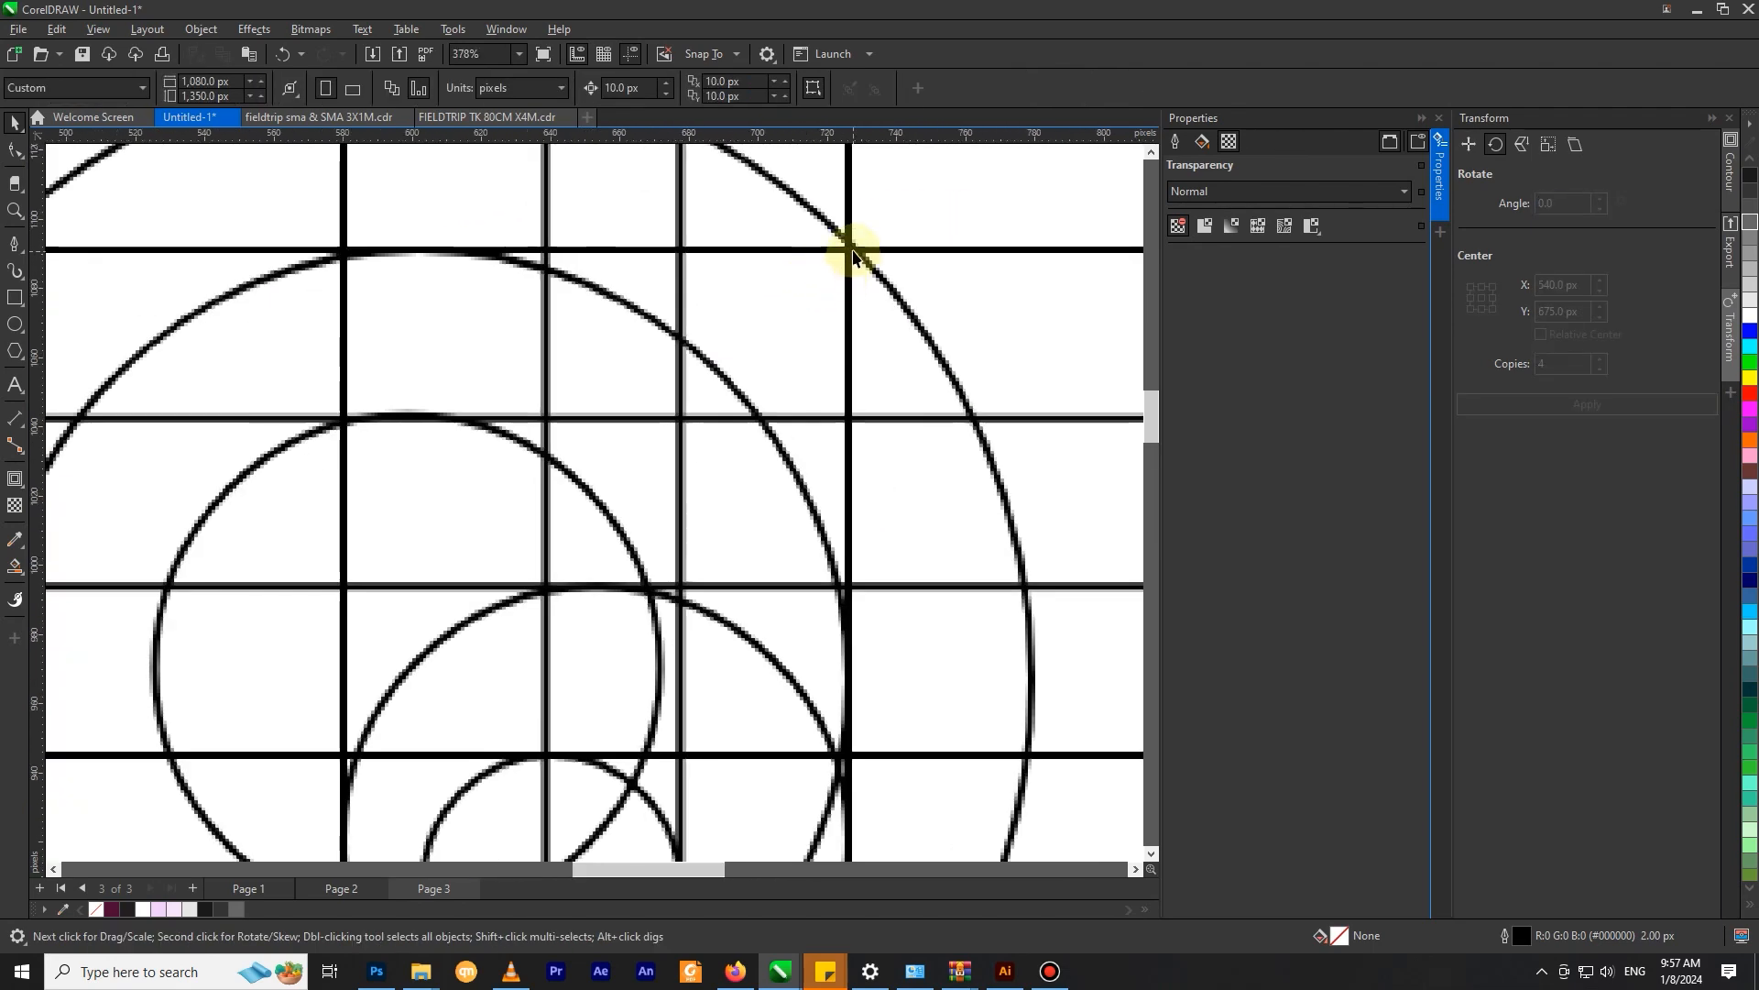
pyautogui.click(852, 253)
pyautogui.scroll(-4, 852, 250)
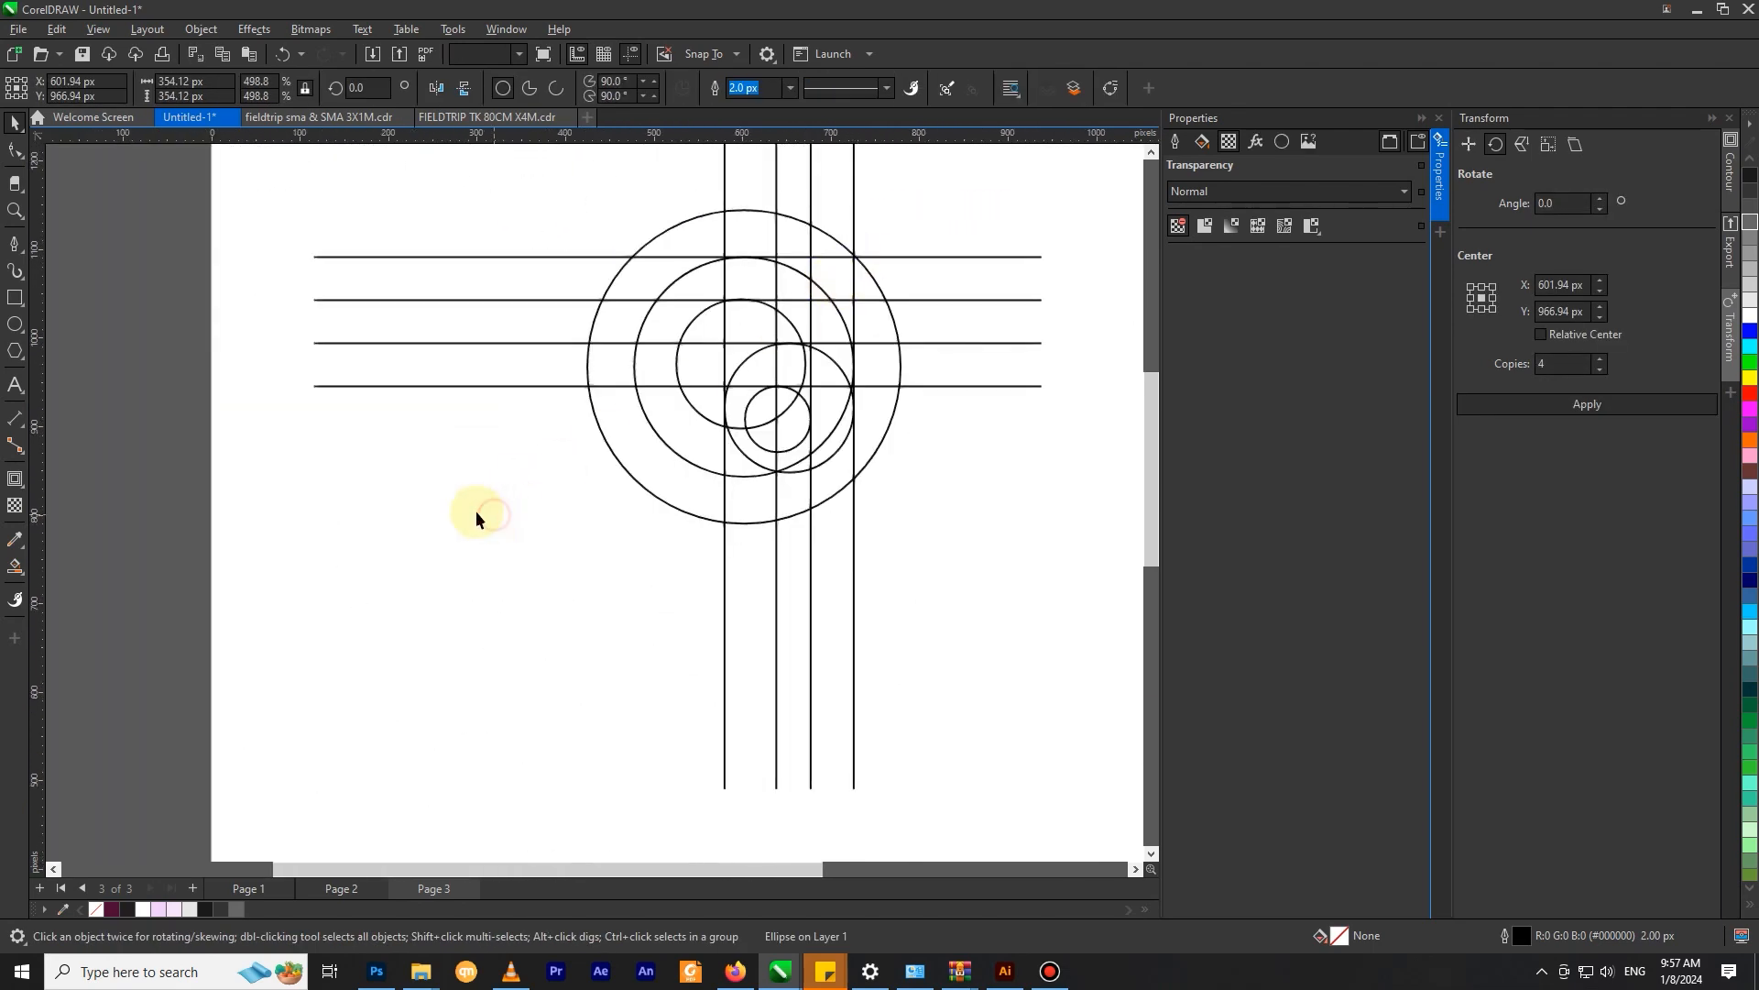
pyautogui.click(476, 518)
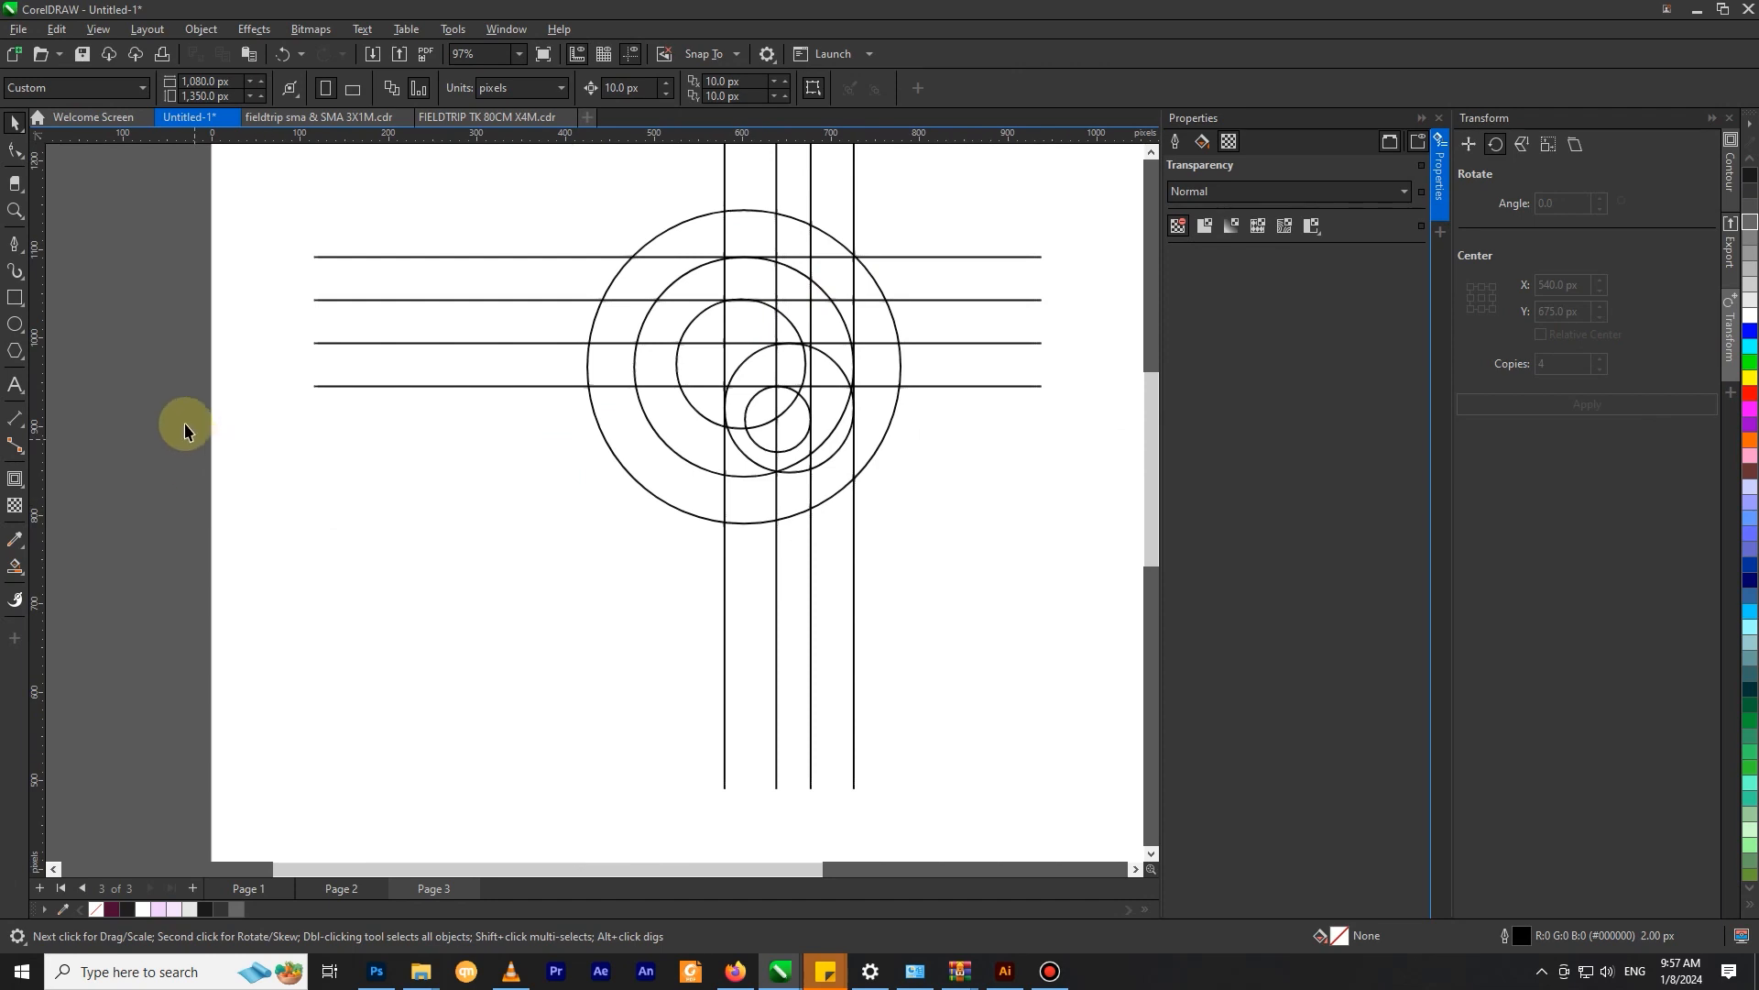
# Step: Smart-fill the band between the first and second horizontal lines in dark maroon, from the 248 px circle's left arc to the outermost circle
pyautogui.click(18, 568)
pyautogui.click(73, 568)
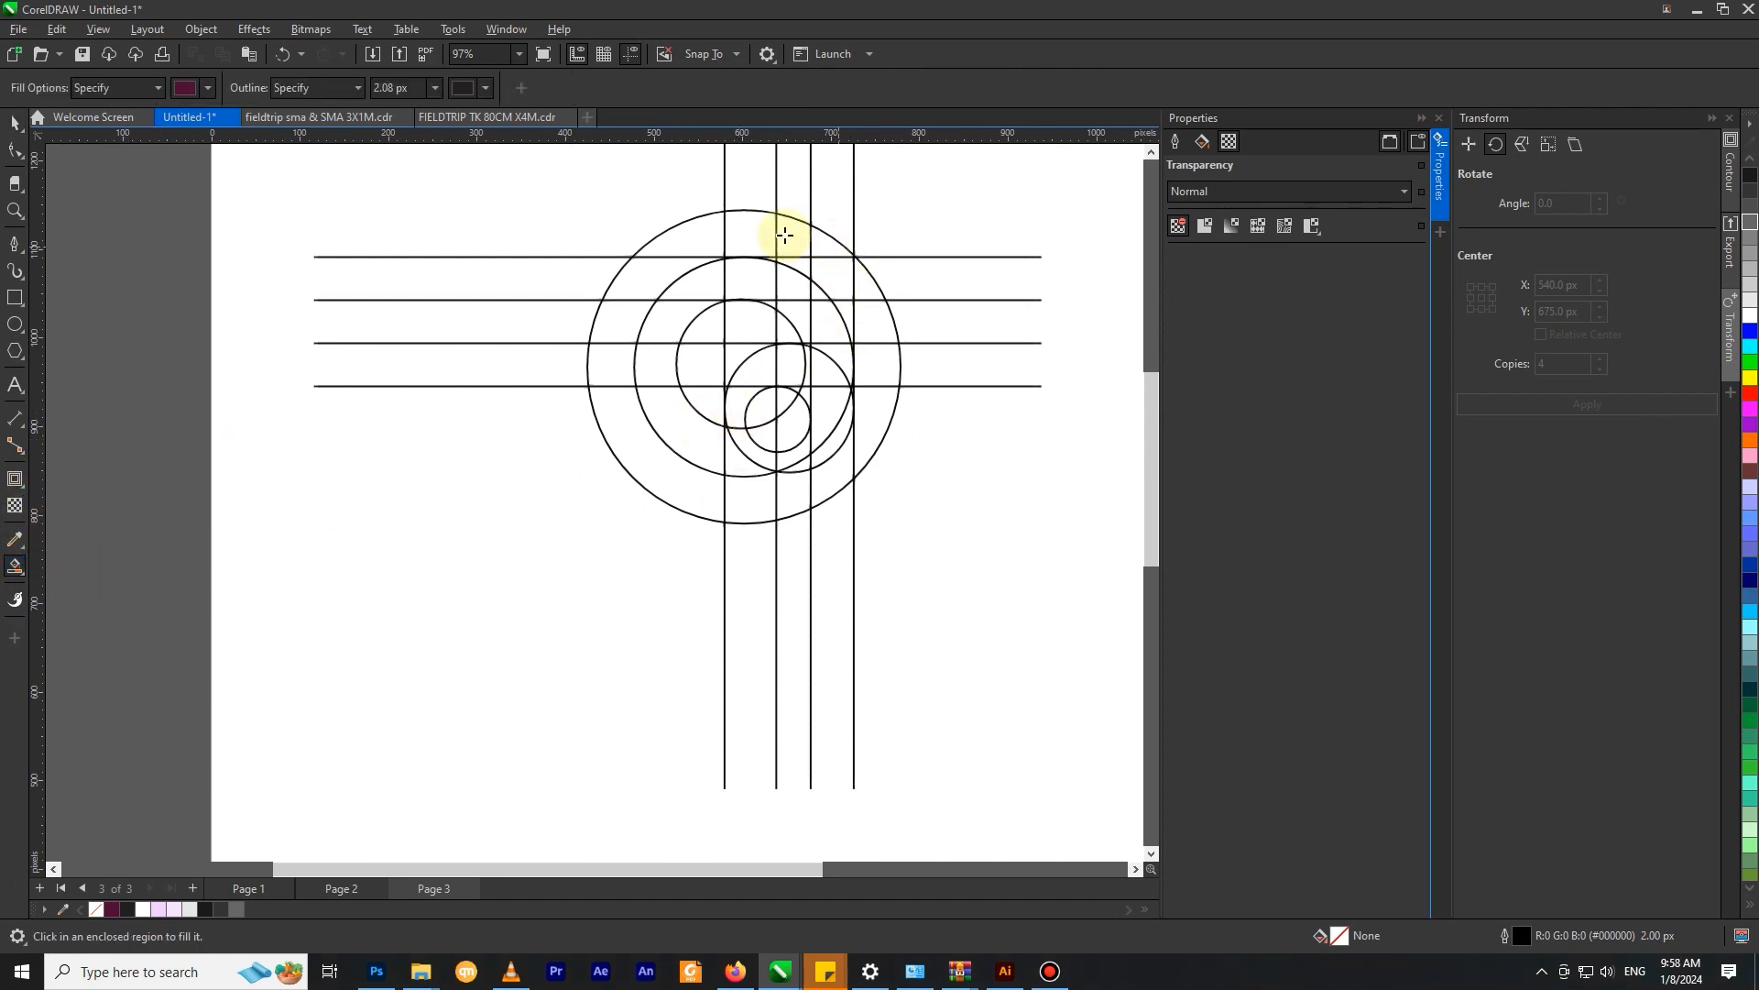
pyautogui.scroll(2, 784, 235)
pyautogui.click(882, 280)
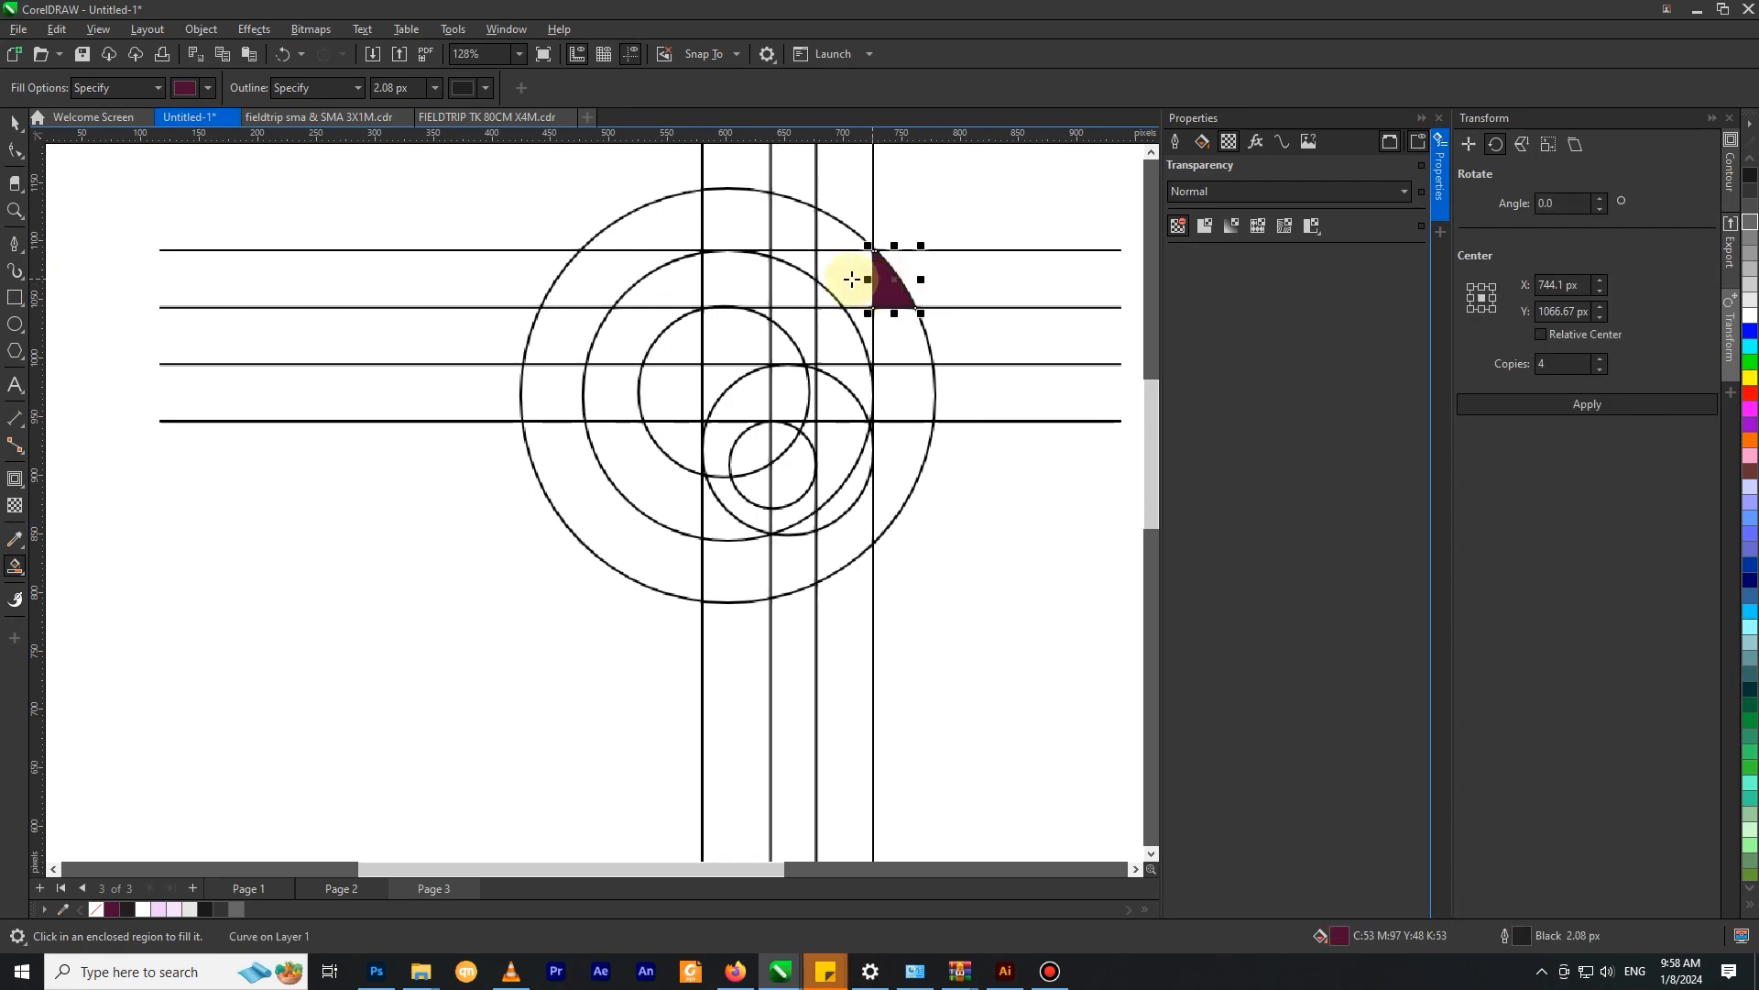
pyautogui.click(823, 291)
pyautogui.click(788, 275)
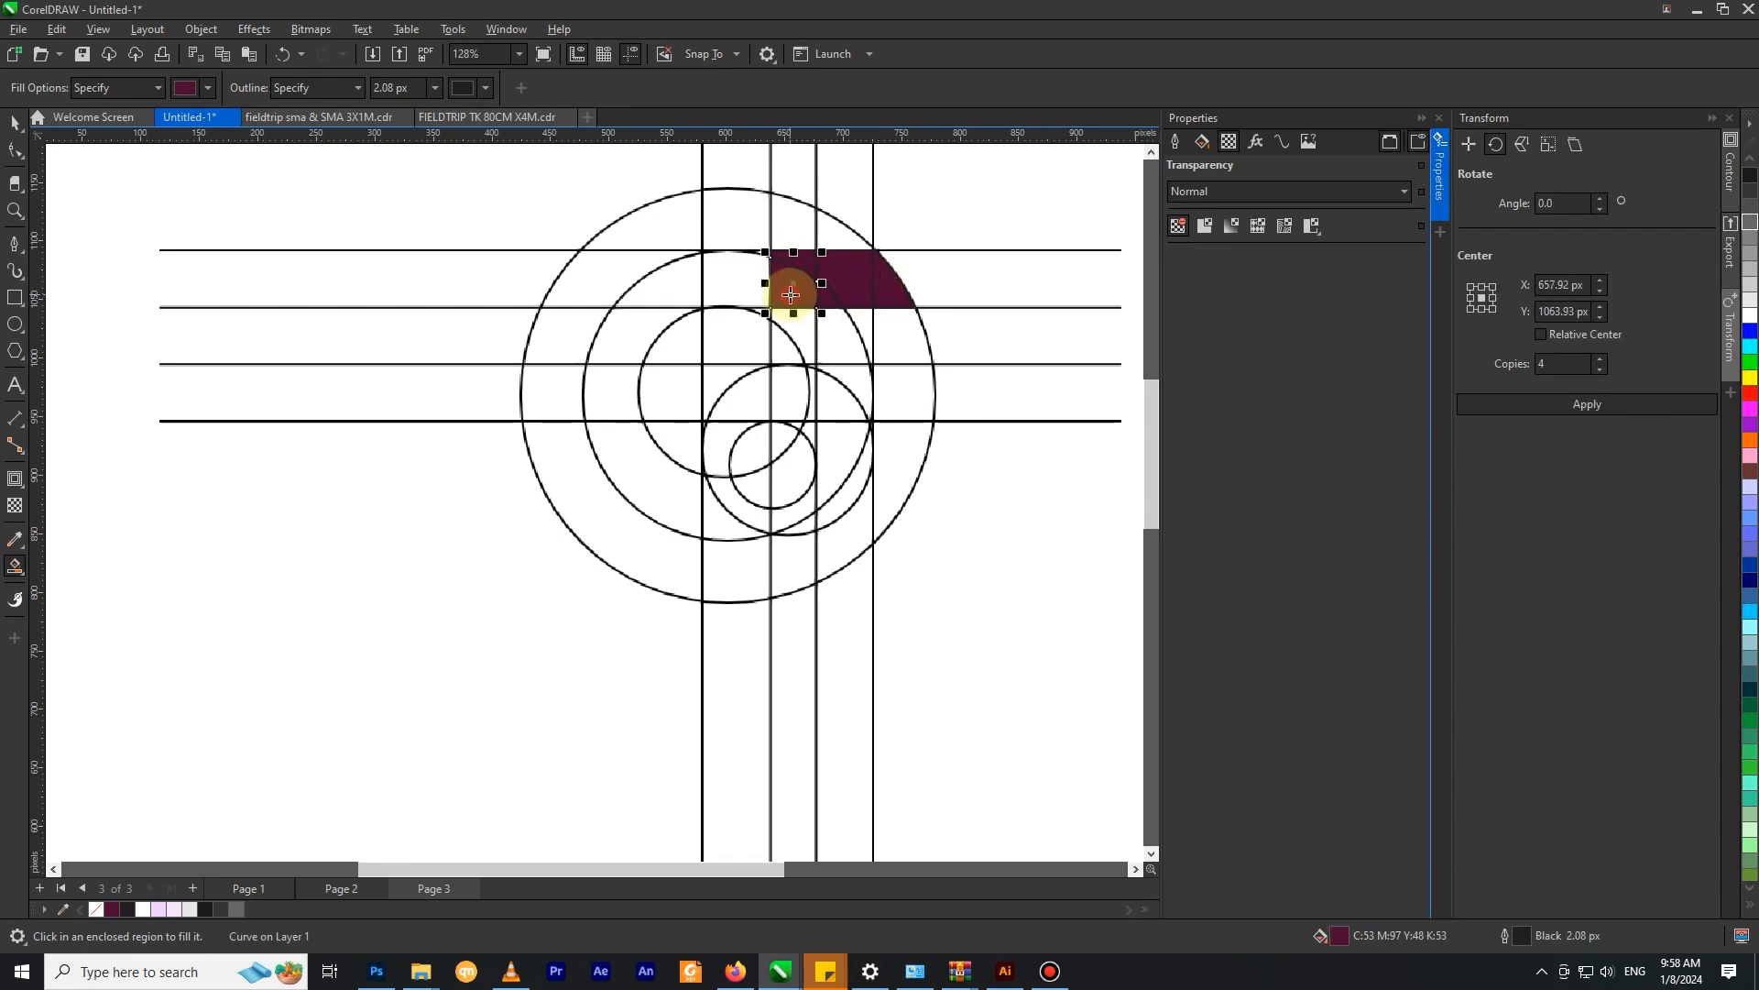
pyautogui.click(746, 279)
pyautogui.scroll(8, 759, 257)
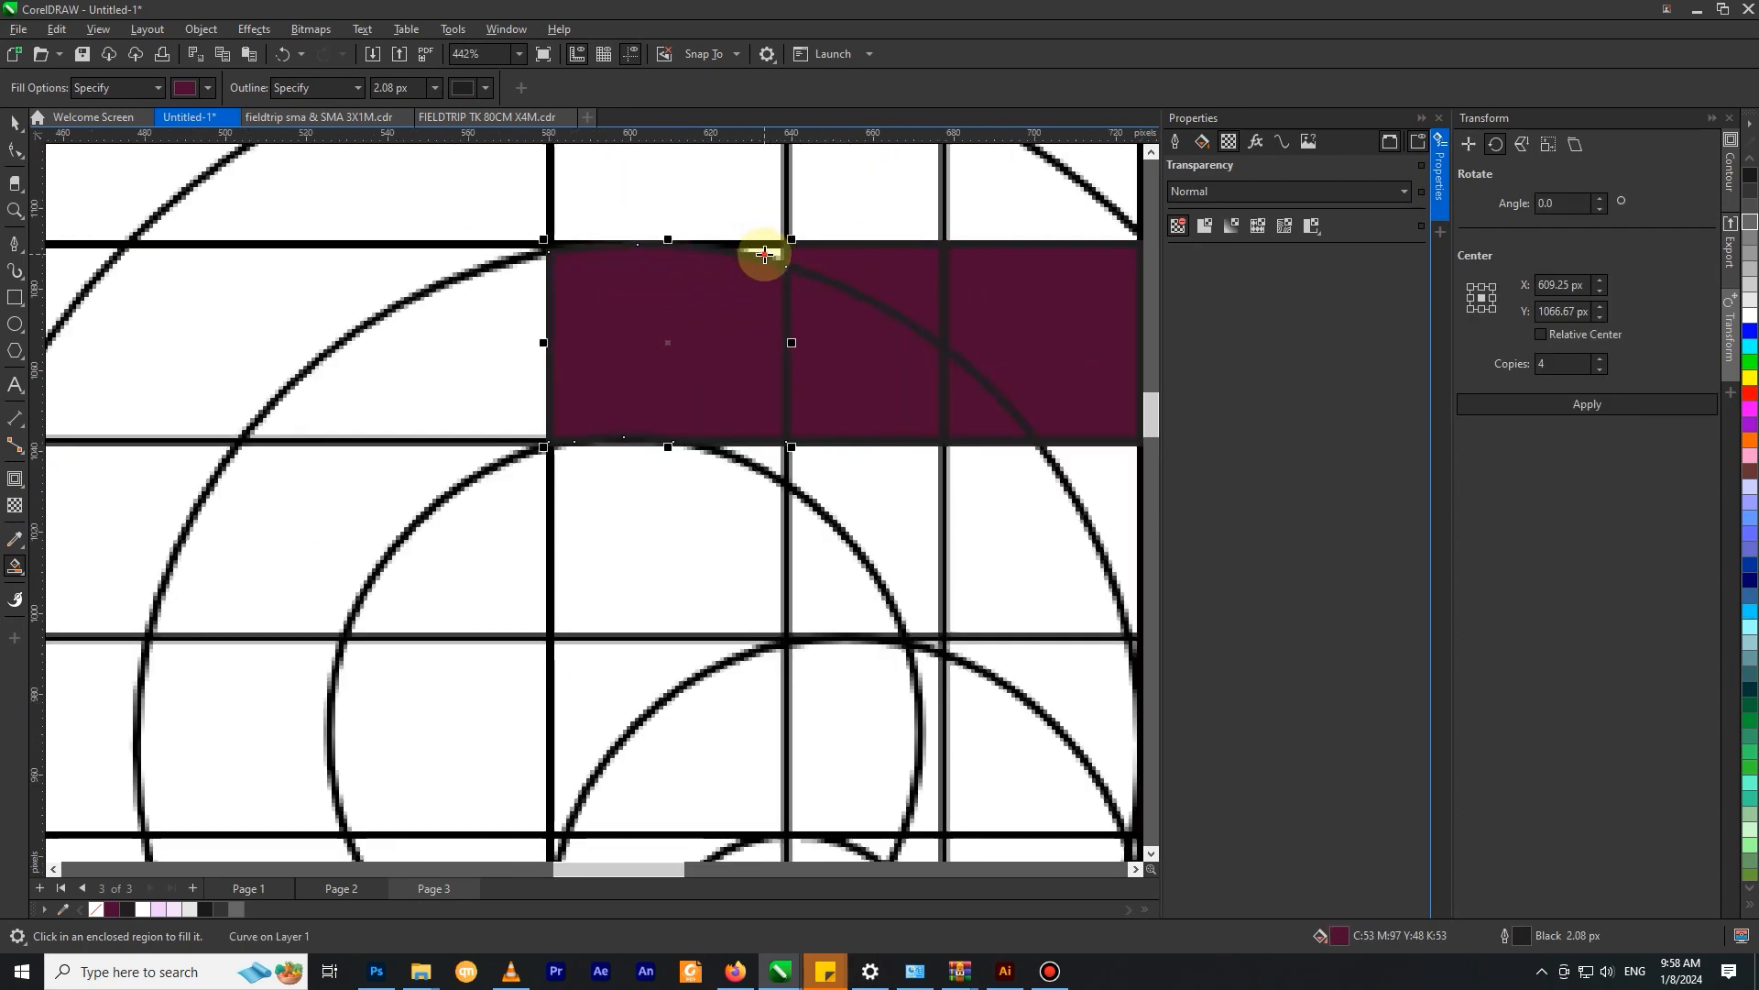
pyautogui.scroll(-7, 774, 261)
pyautogui.click(679, 291)
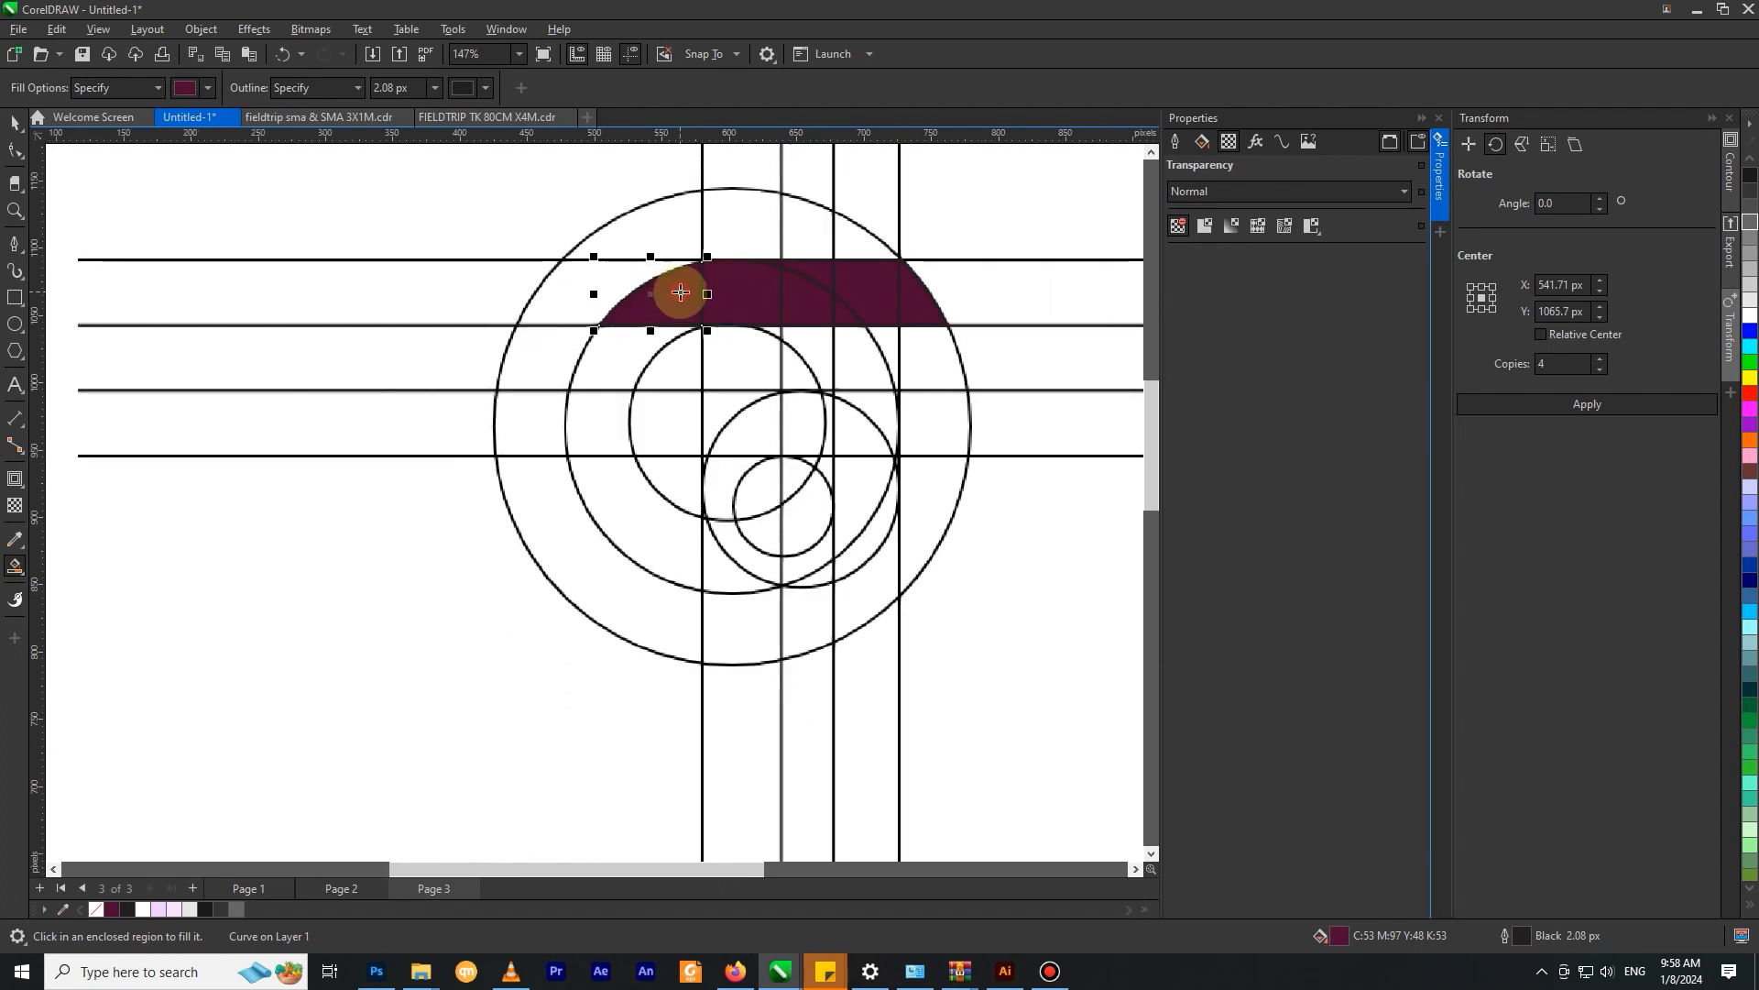
# Step: Smart-fill the left and lower ring between the two upper circles in maroon, ending at the second vertical line
pyautogui.click(628, 342)
pyautogui.click(608, 405)
pyautogui.click(653, 495)
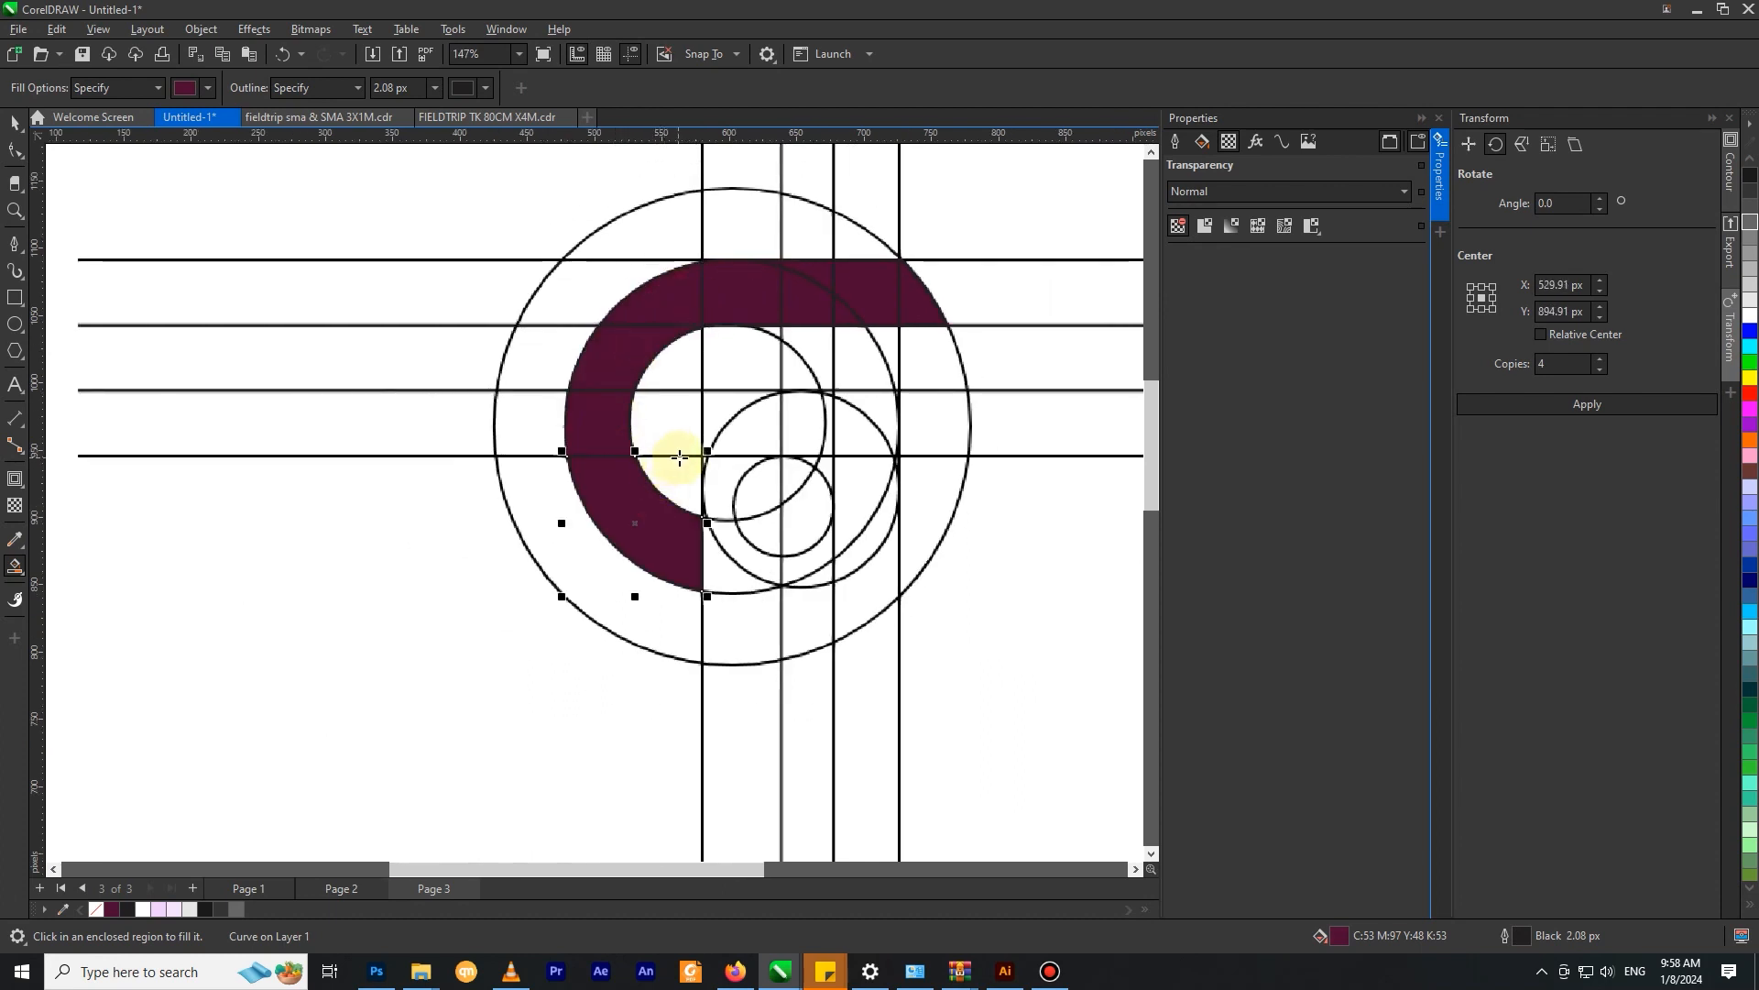
pyautogui.click(713, 575)
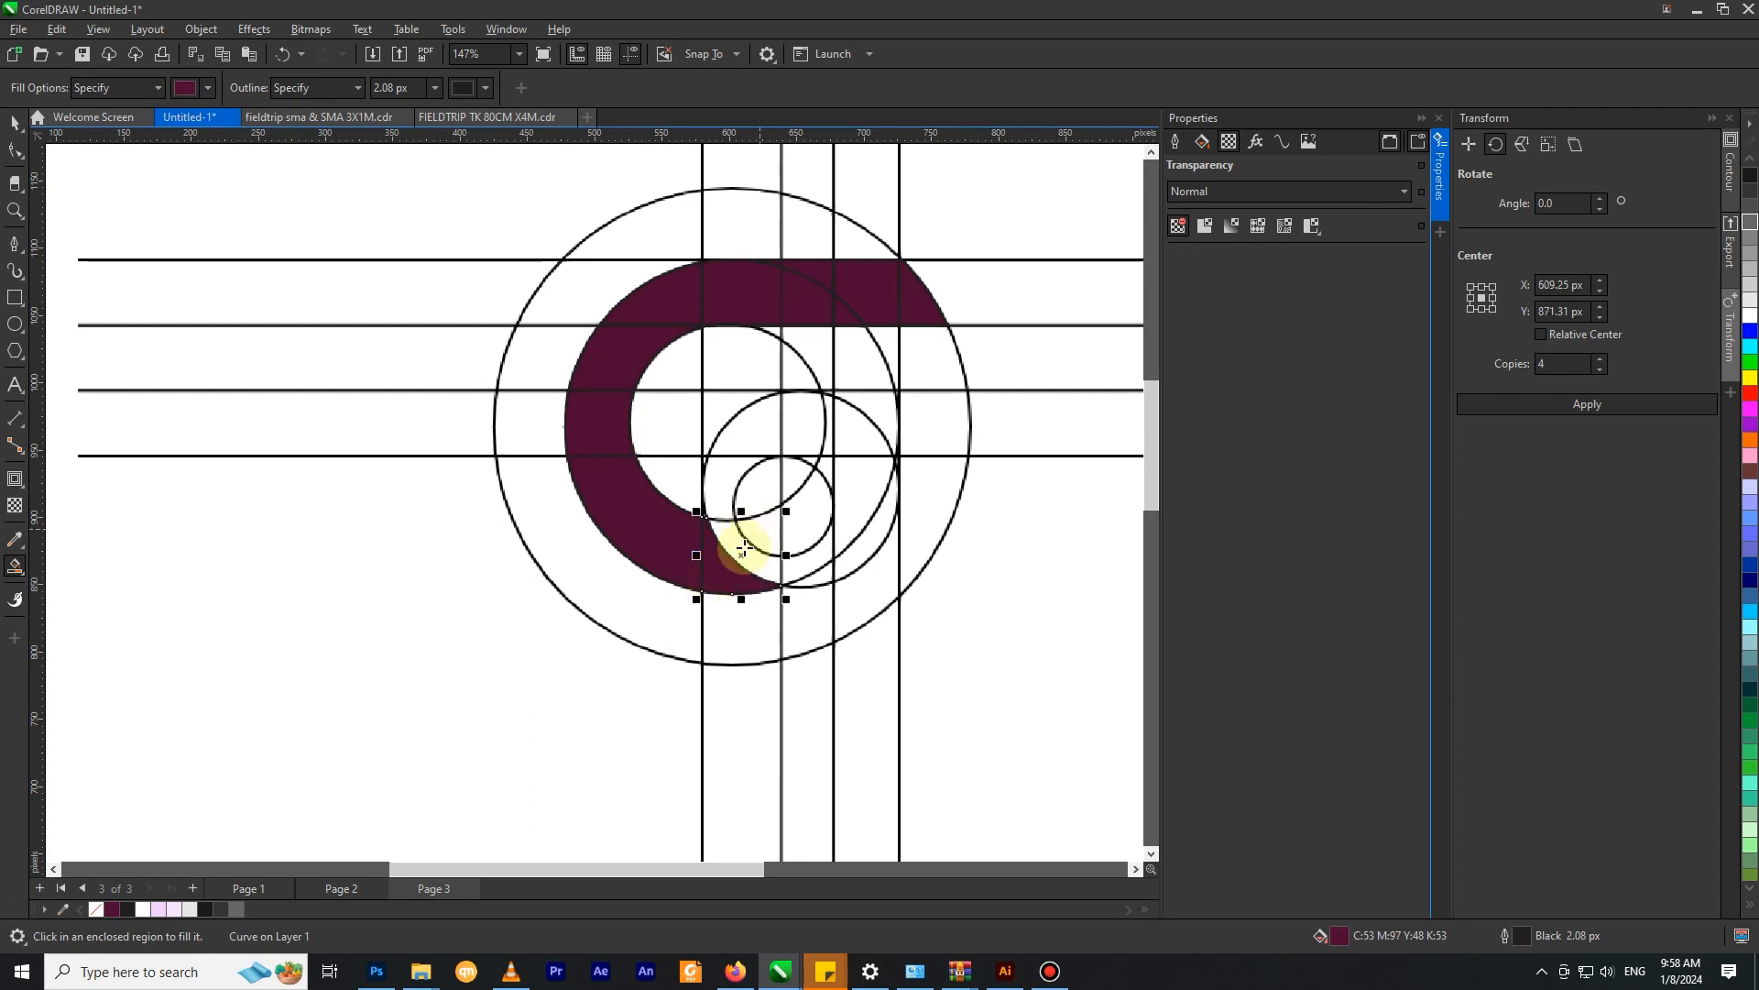
pyautogui.click(734, 541)
pyautogui.click(758, 518)
pyautogui.scroll(2, 740, 441)
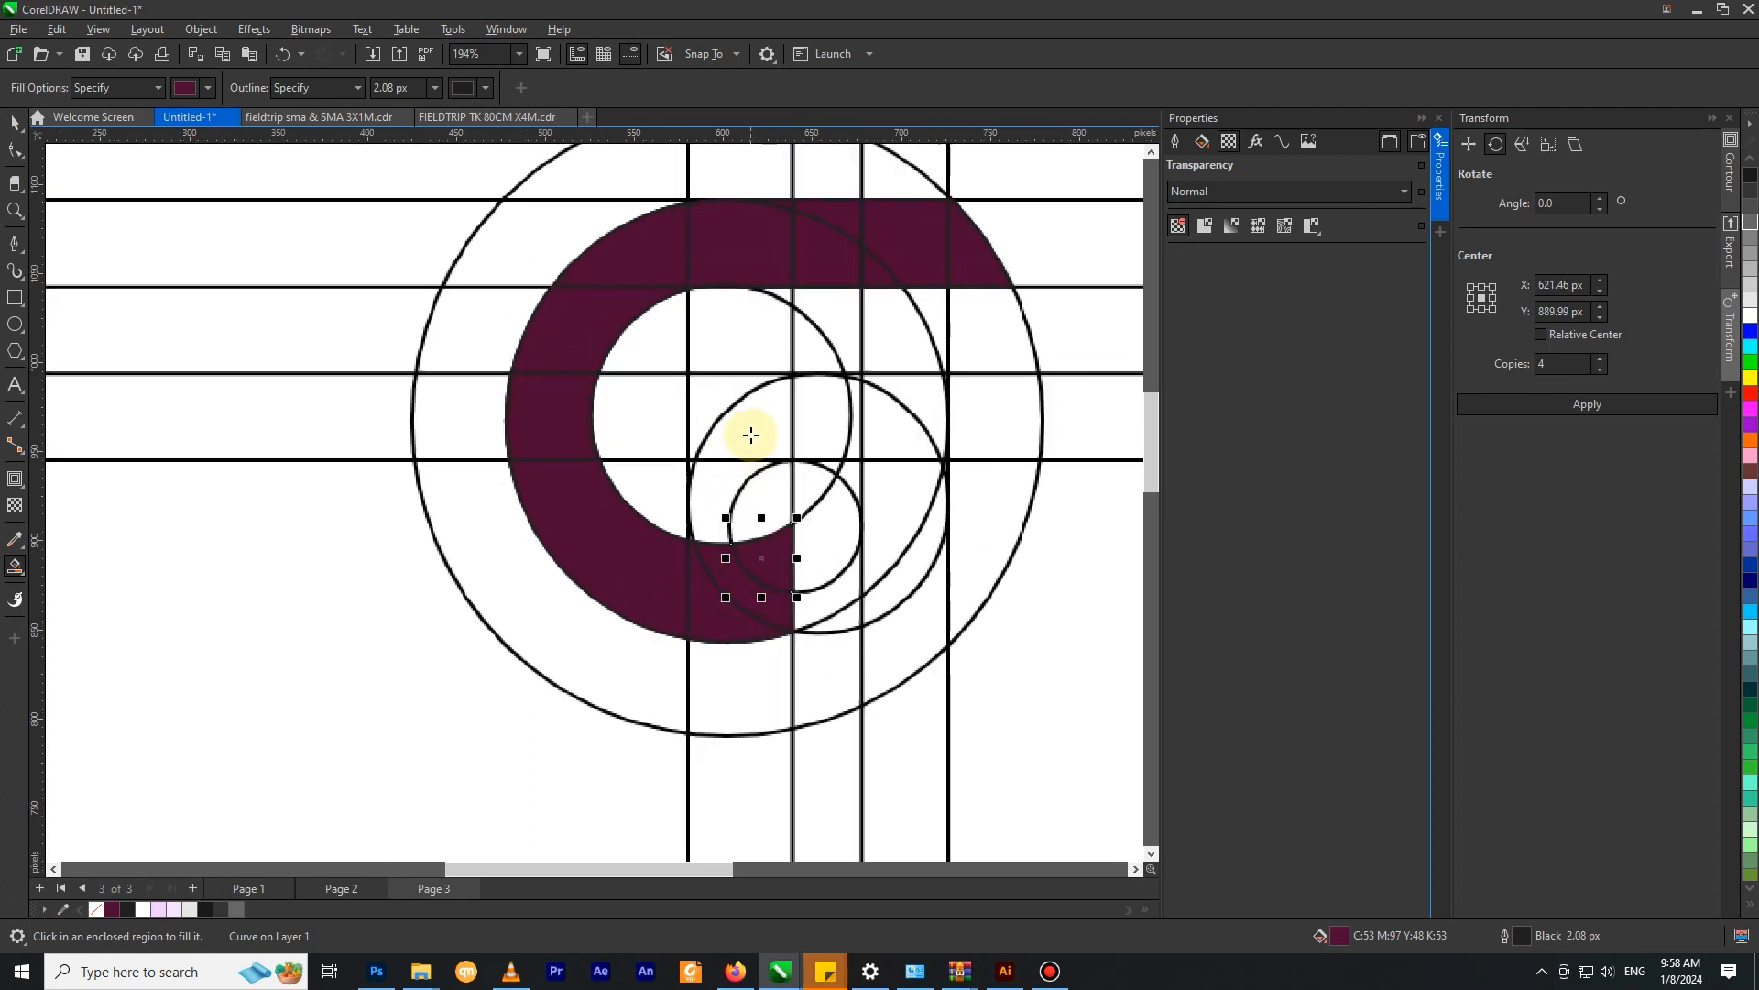
# Step: Smart-fill the cap of the lower-right circle between the third and fourth horizontal lines in maroon
pyautogui.click(750, 435)
pyautogui.click(818, 430)
pyautogui.scroll(1, 825, 435)
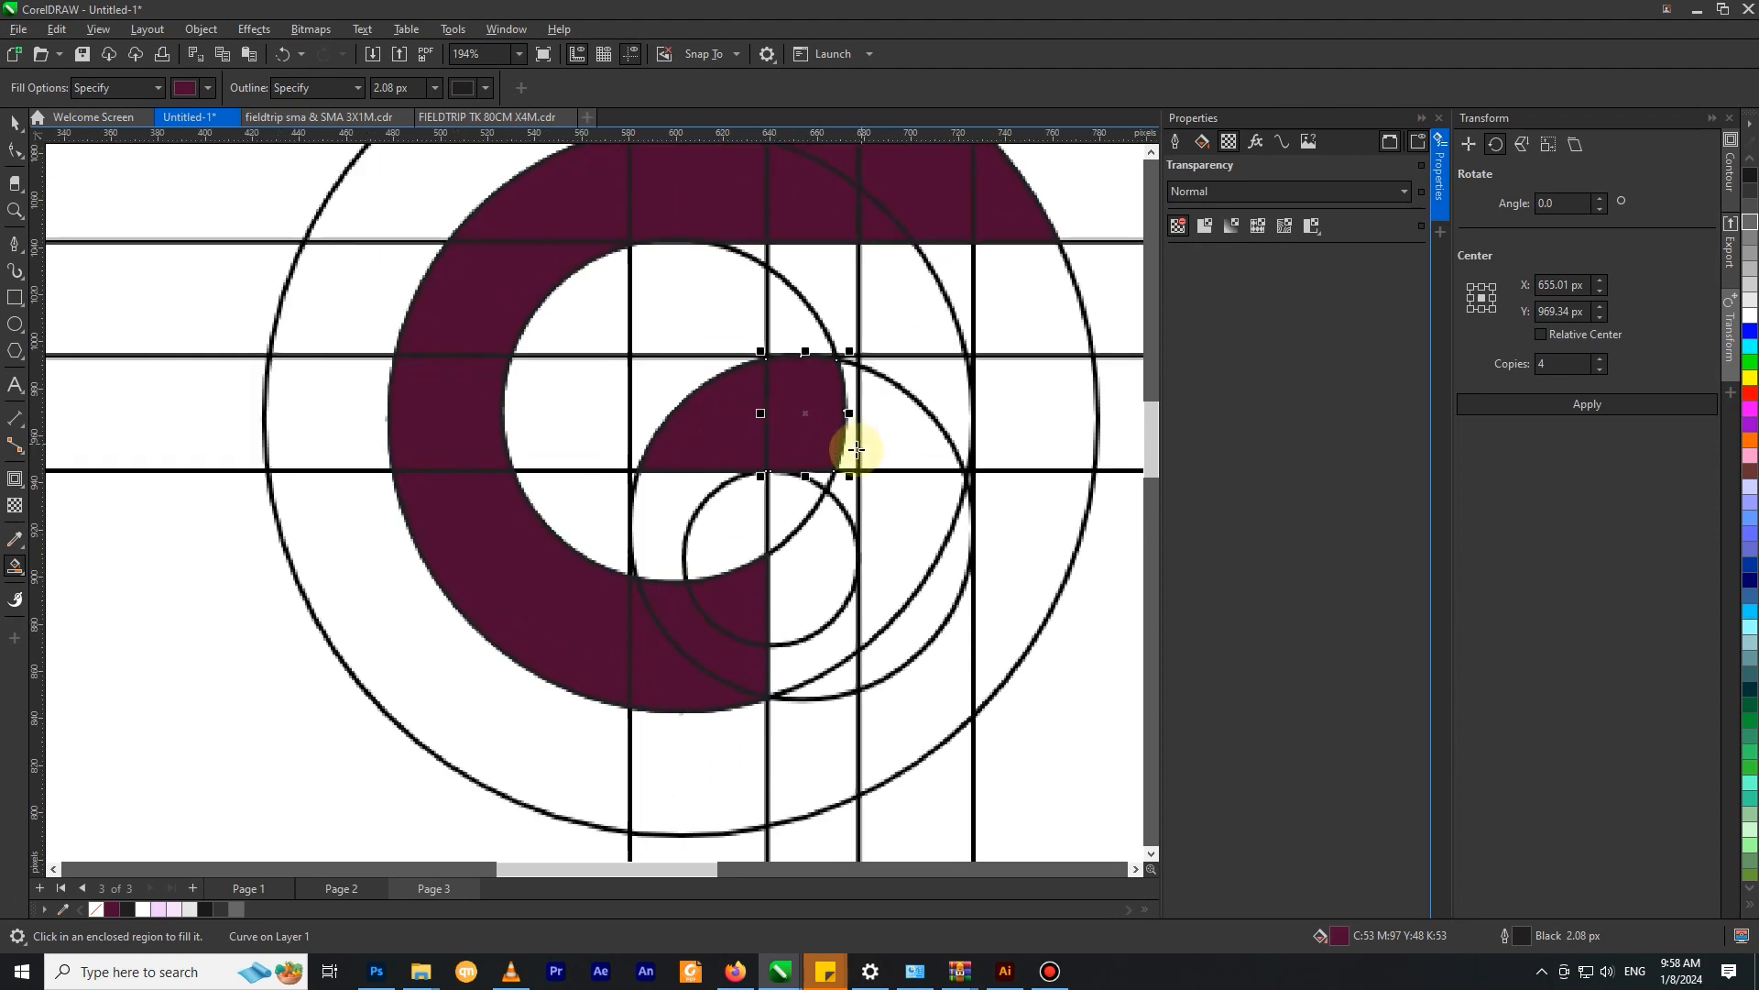
pyautogui.click(858, 448)
pyautogui.click(878, 435)
pyautogui.scroll(-2, 882, 431)
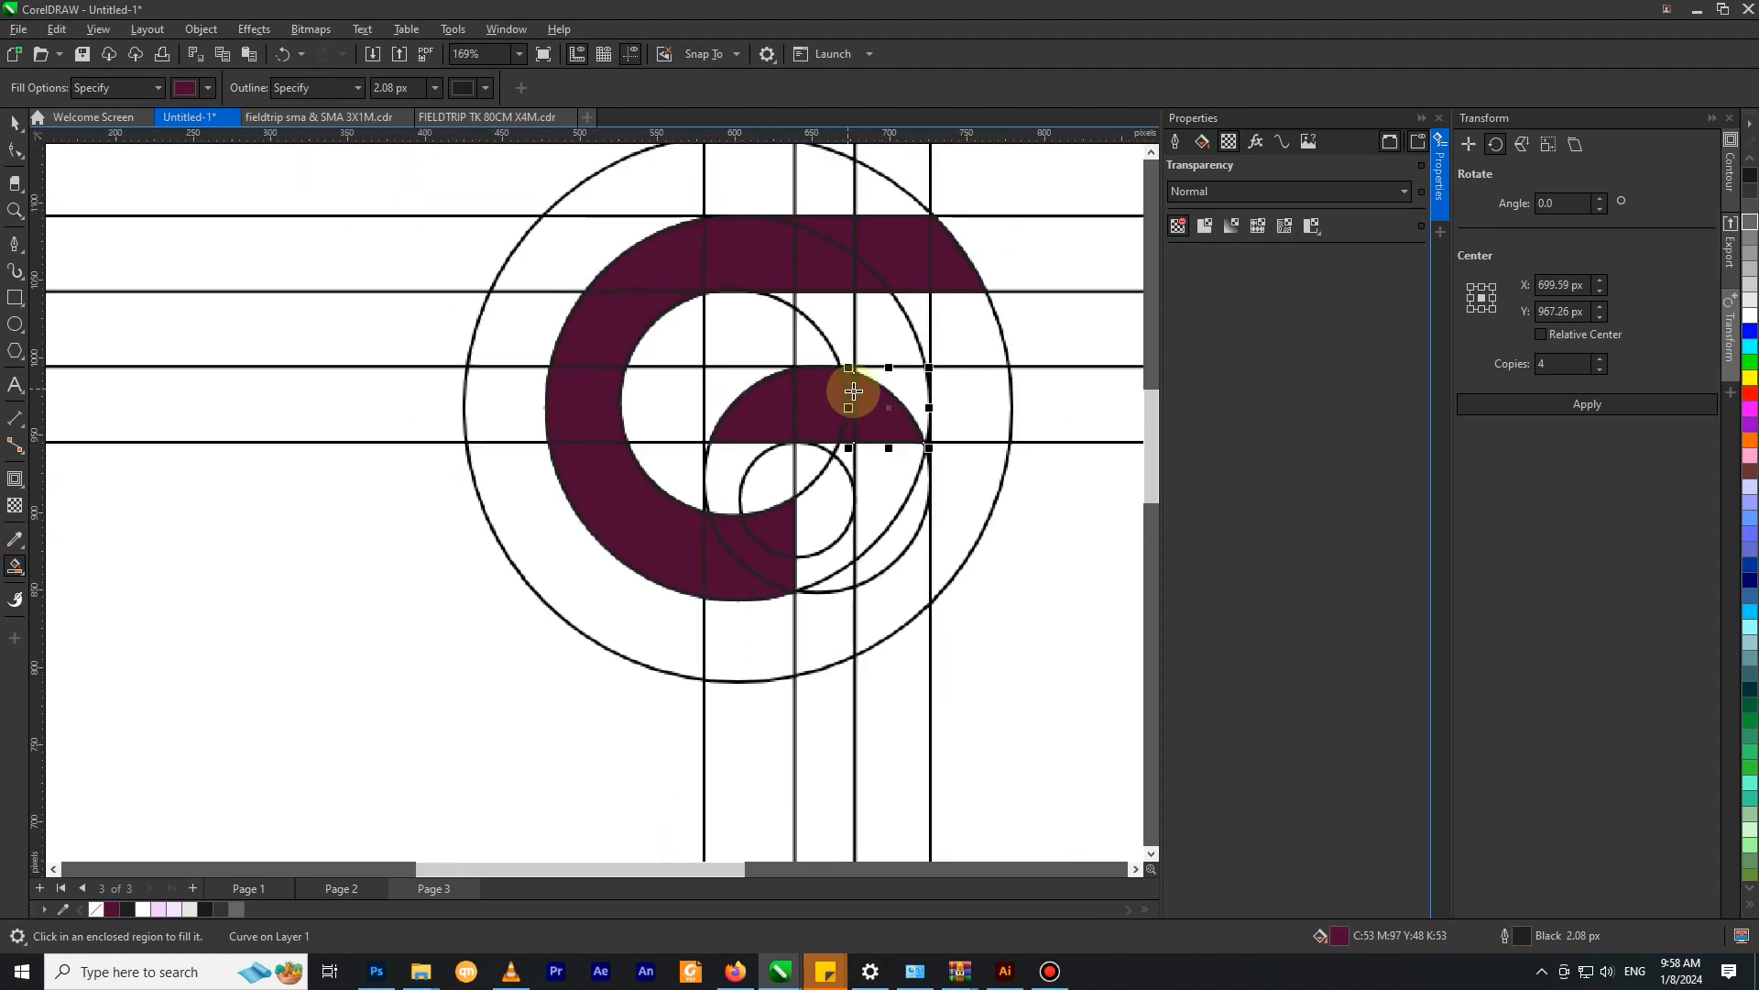
# Step: Smart-fill the stem between the third and fourth vertical lines down to the outermost circle, plus the corner regions above the small circle
pyautogui.click(878, 464)
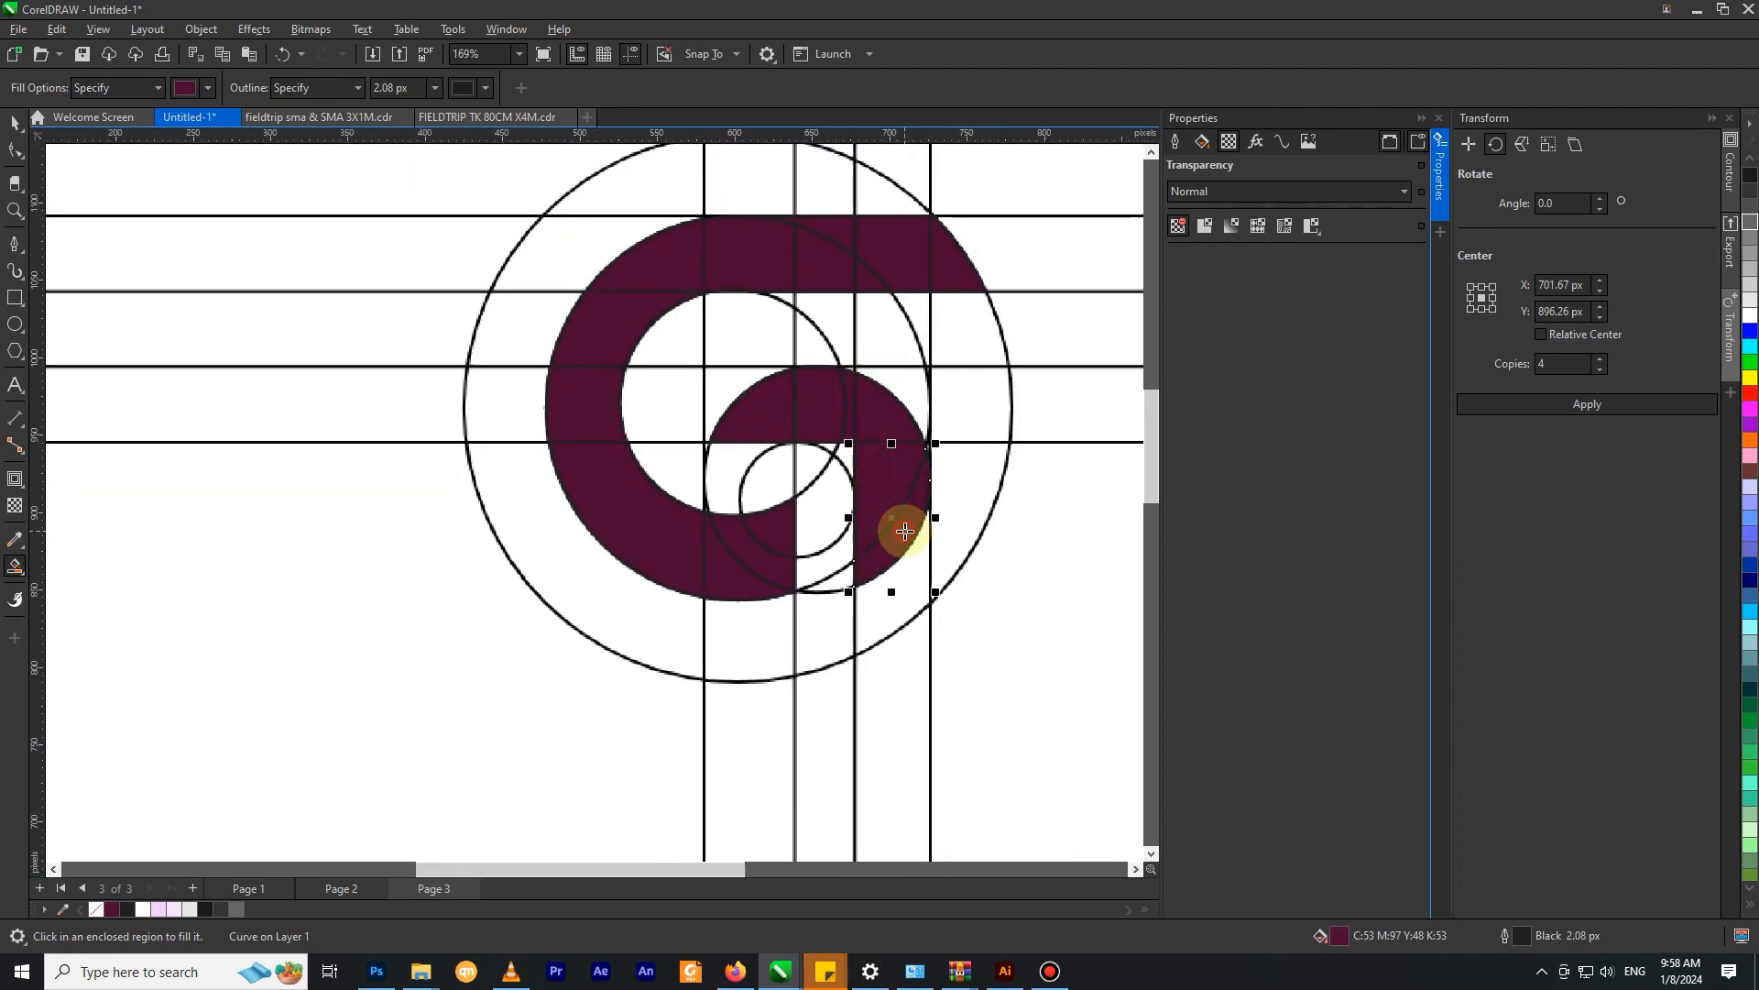
pyautogui.click(903, 582)
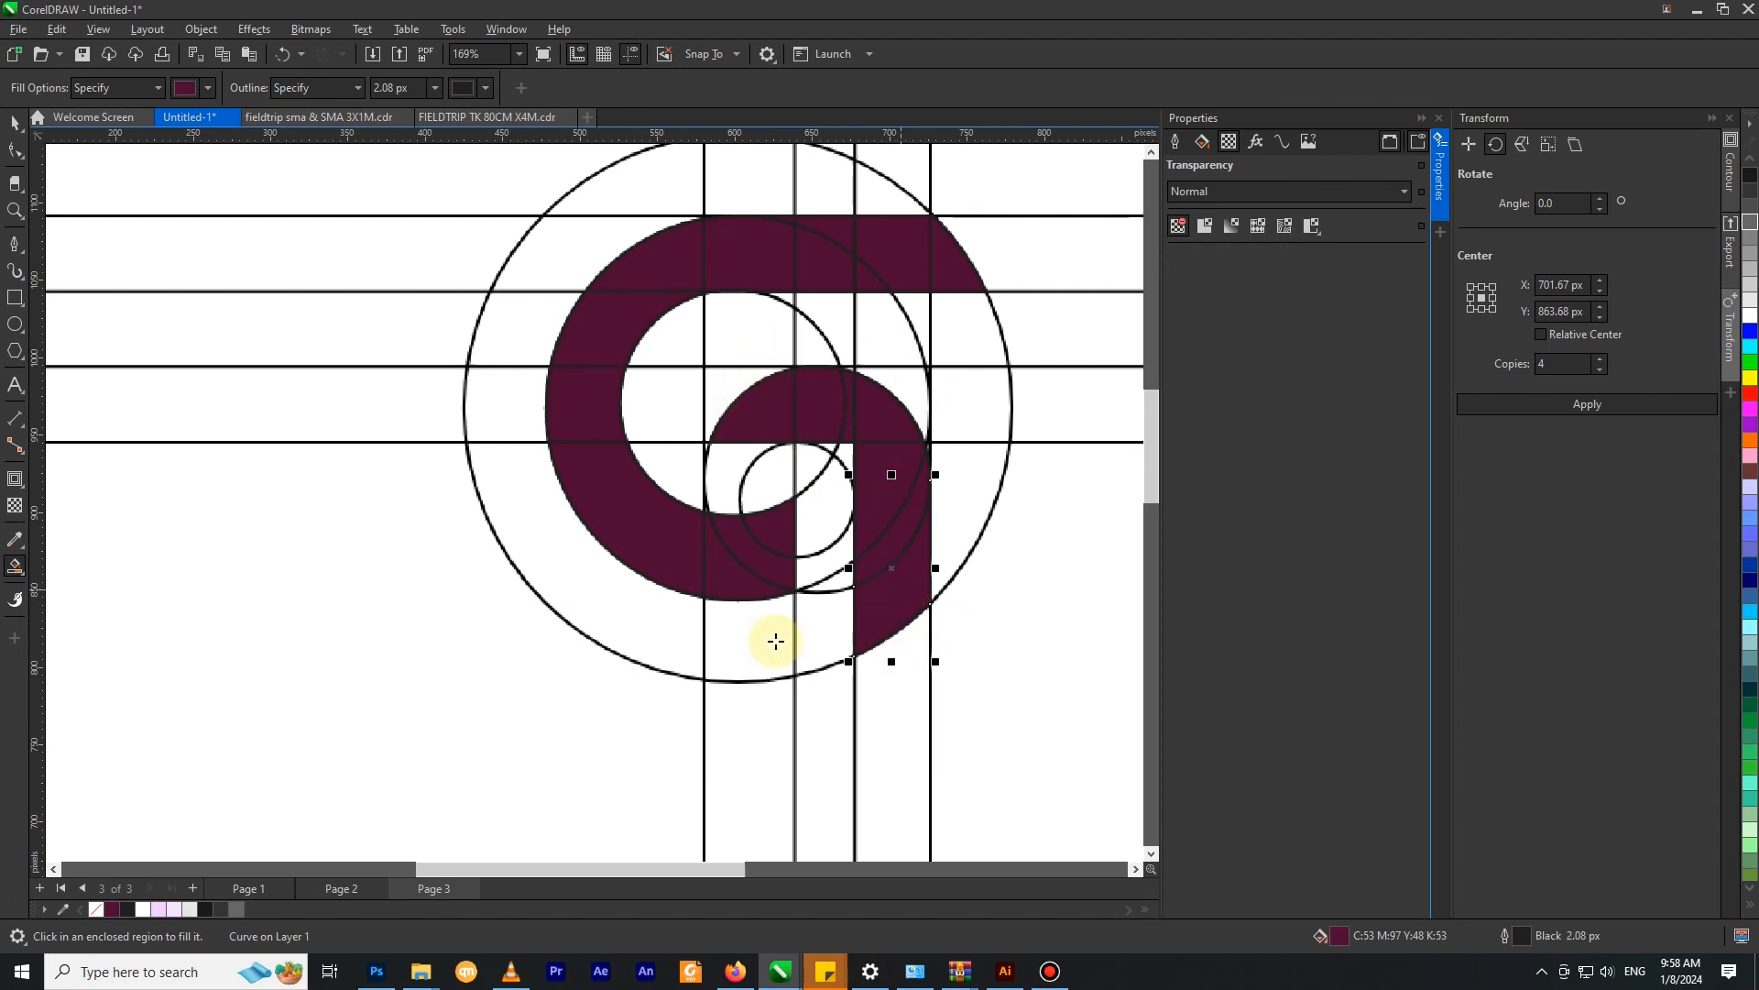
pyautogui.scroll(3, 785, 550)
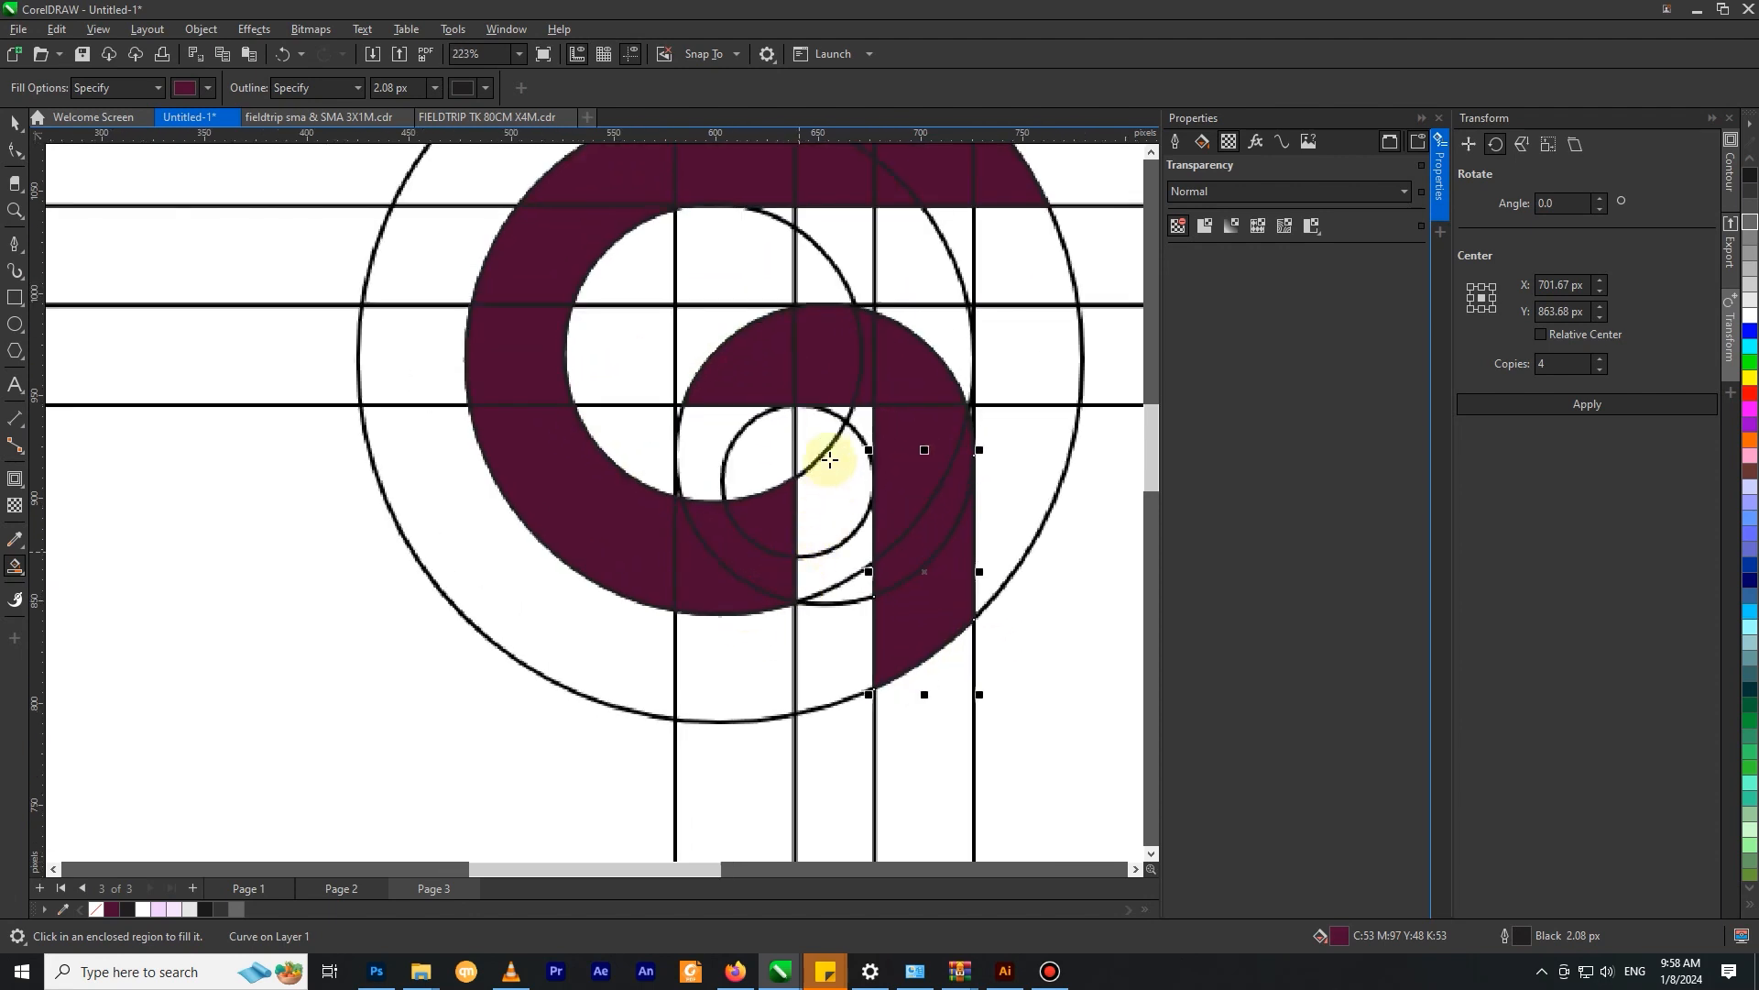
pyautogui.scroll(1, 868, 427)
pyautogui.click(868, 425)
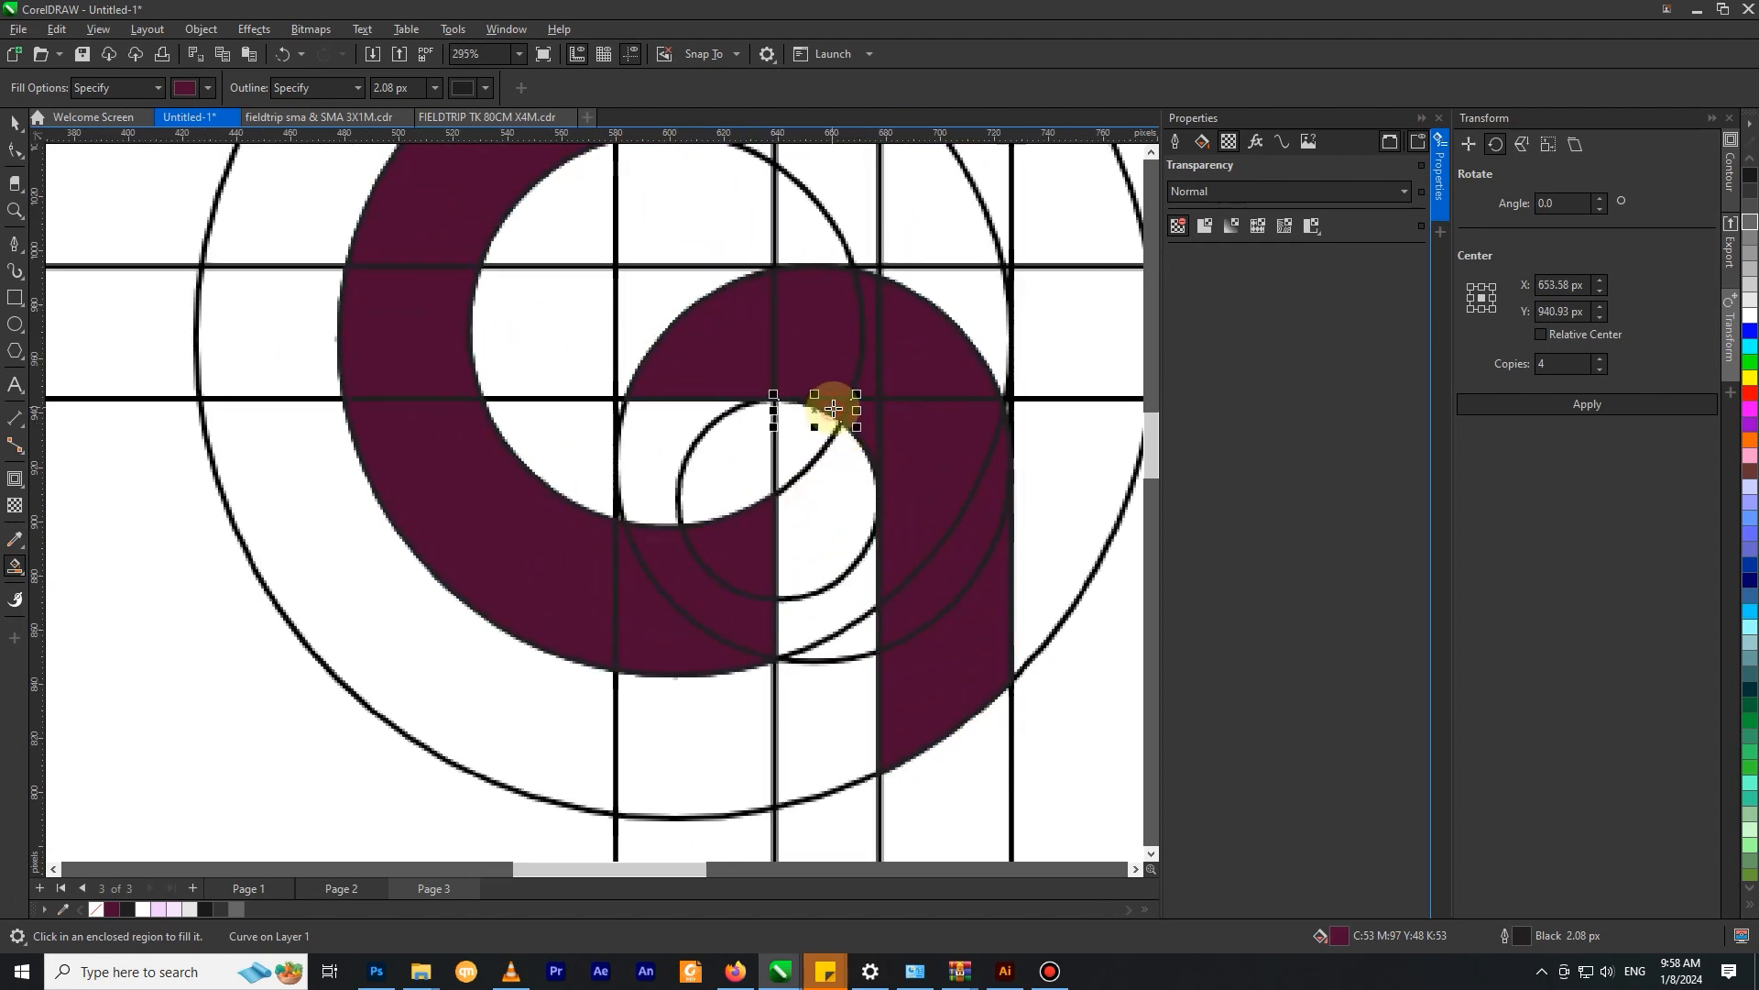
# Step: Smart-fill the remaining regions between the second and third vertical lines, from the small circle's top to the lower-right circle's bottom arc
pyautogui.scroll(-2, 835, 410)
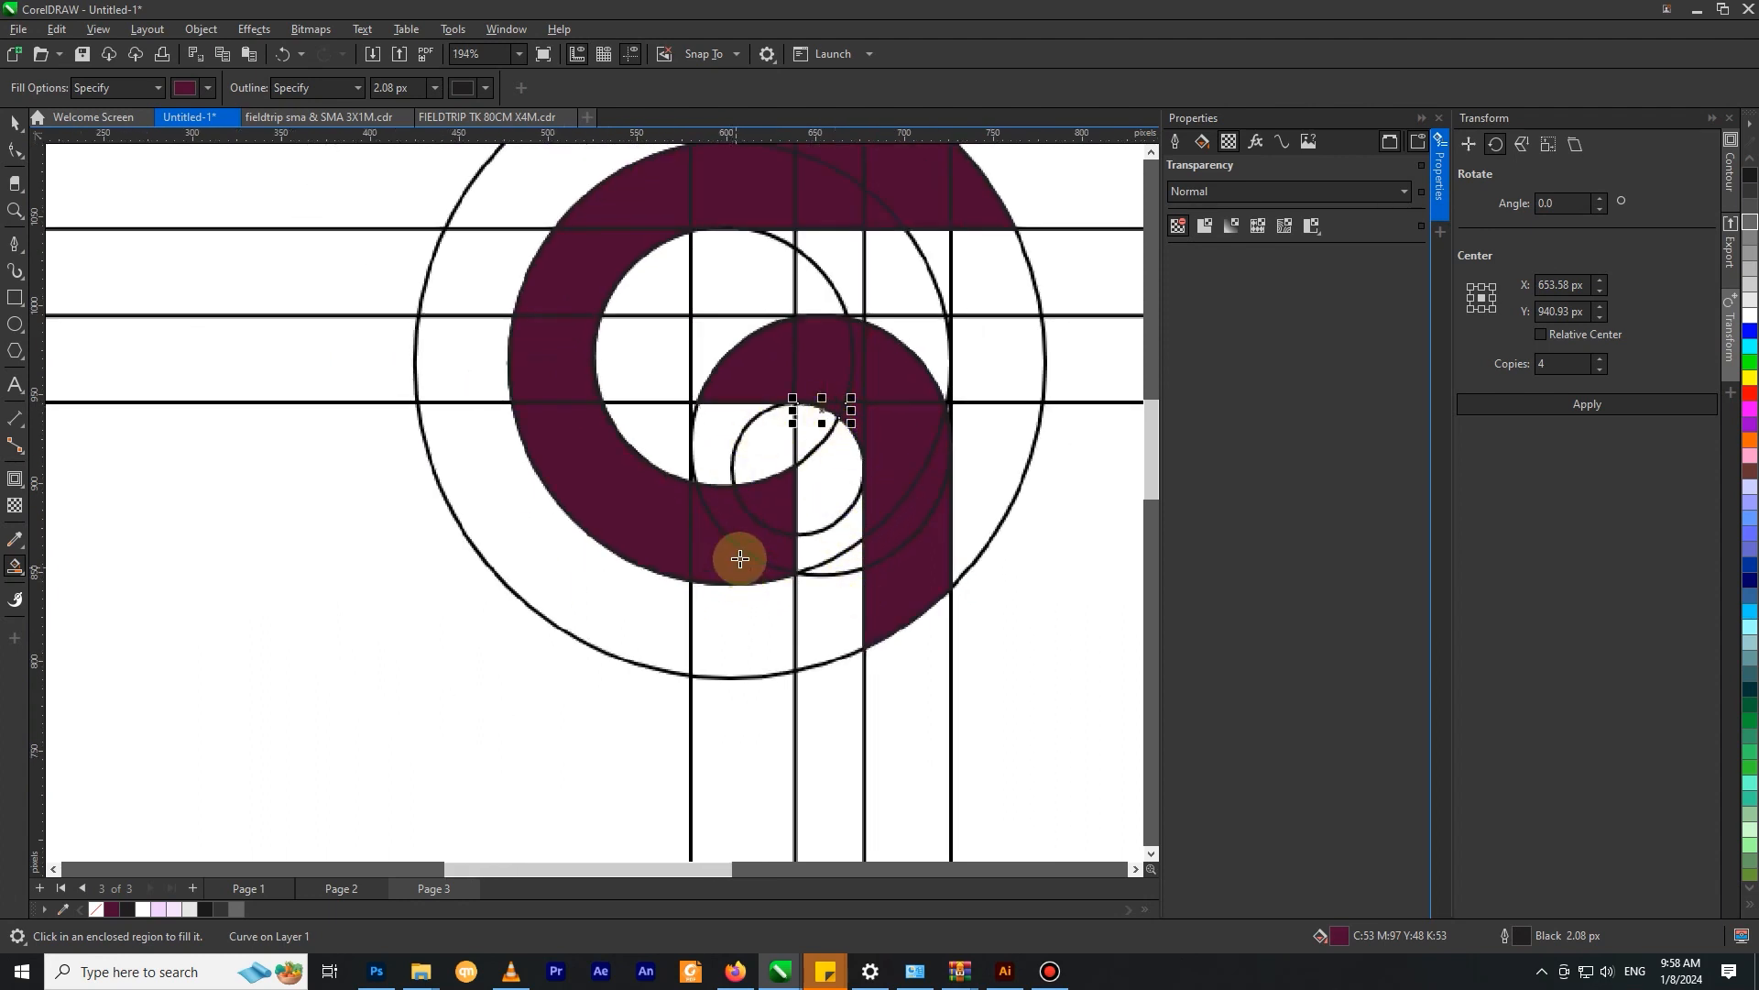
pyautogui.scroll(-1, 741, 558)
pyautogui.scroll(1, 773, 480)
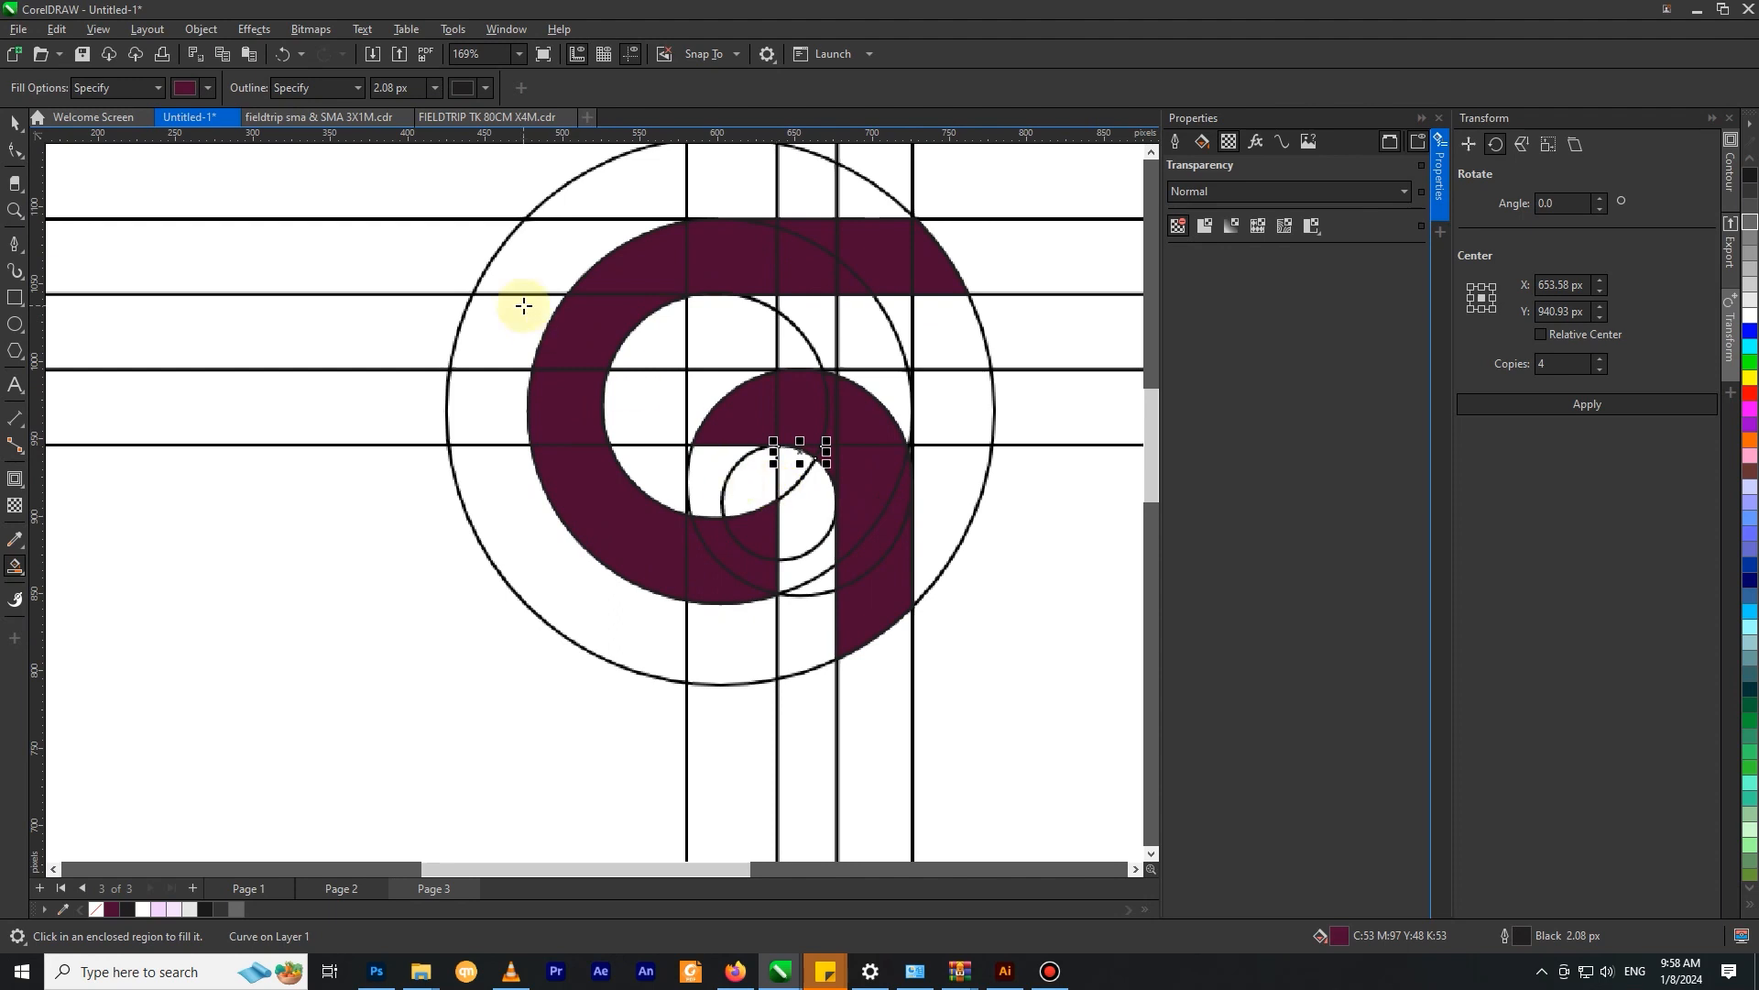
pyautogui.scroll(2, 840, 503)
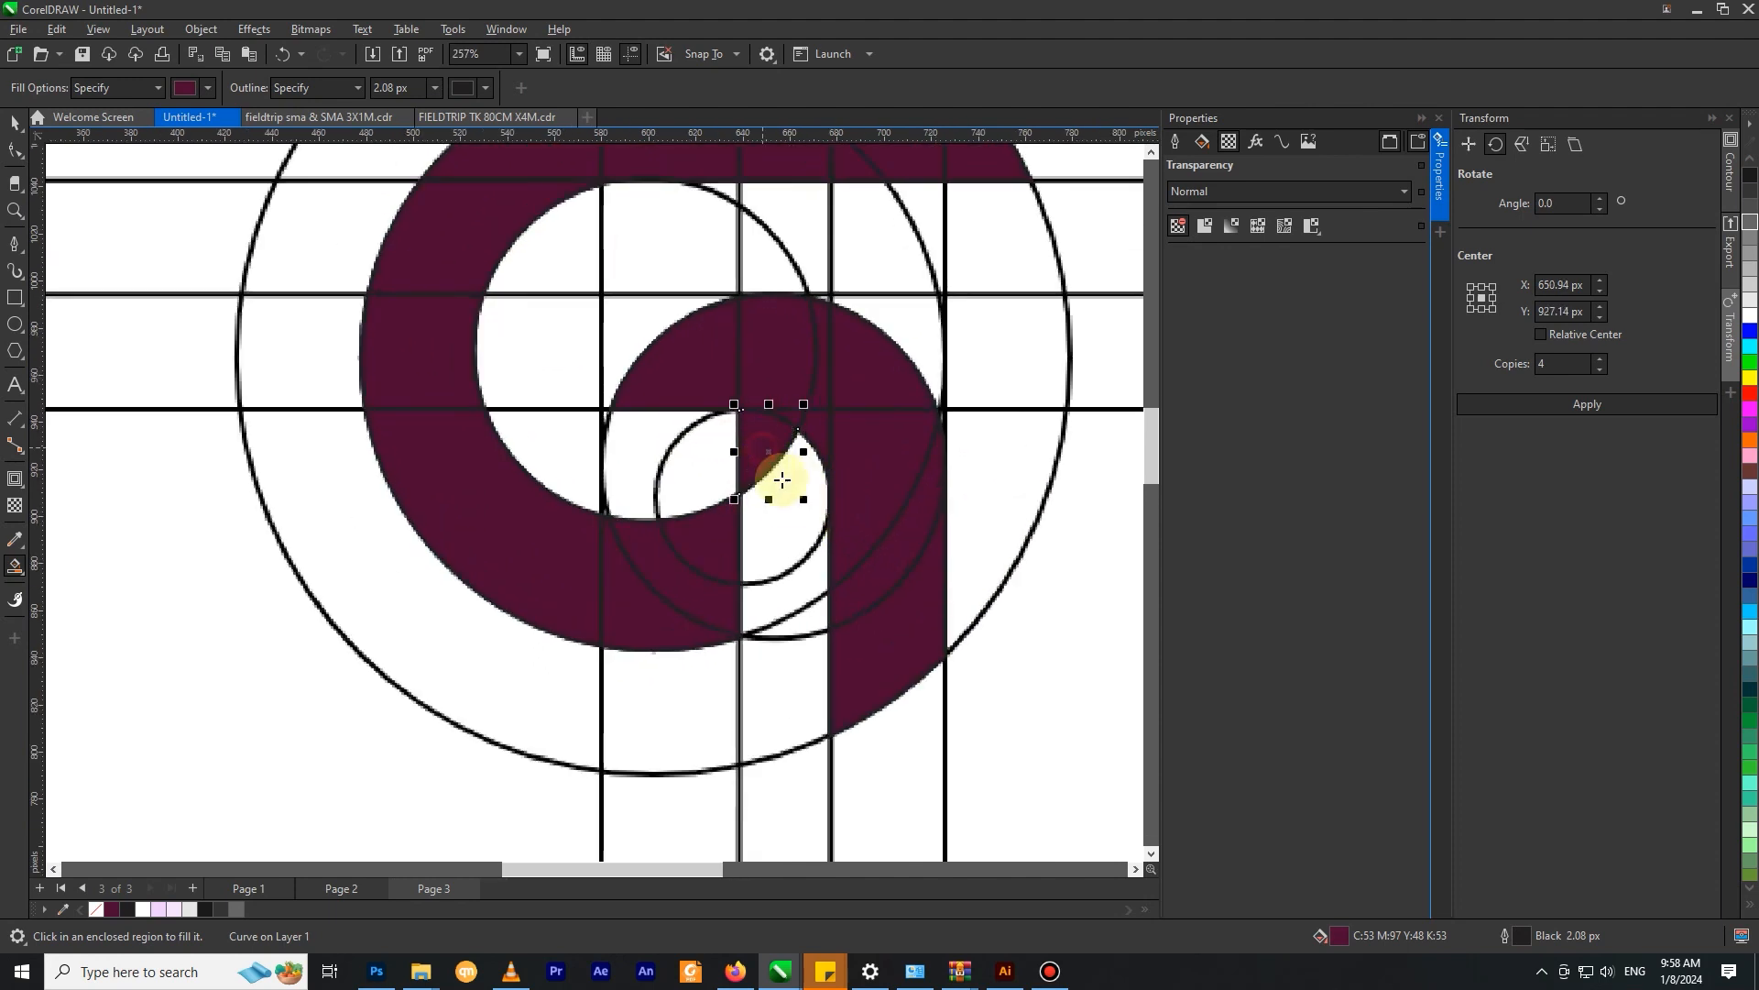
pyautogui.click(791, 511)
pyautogui.click(803, 591)
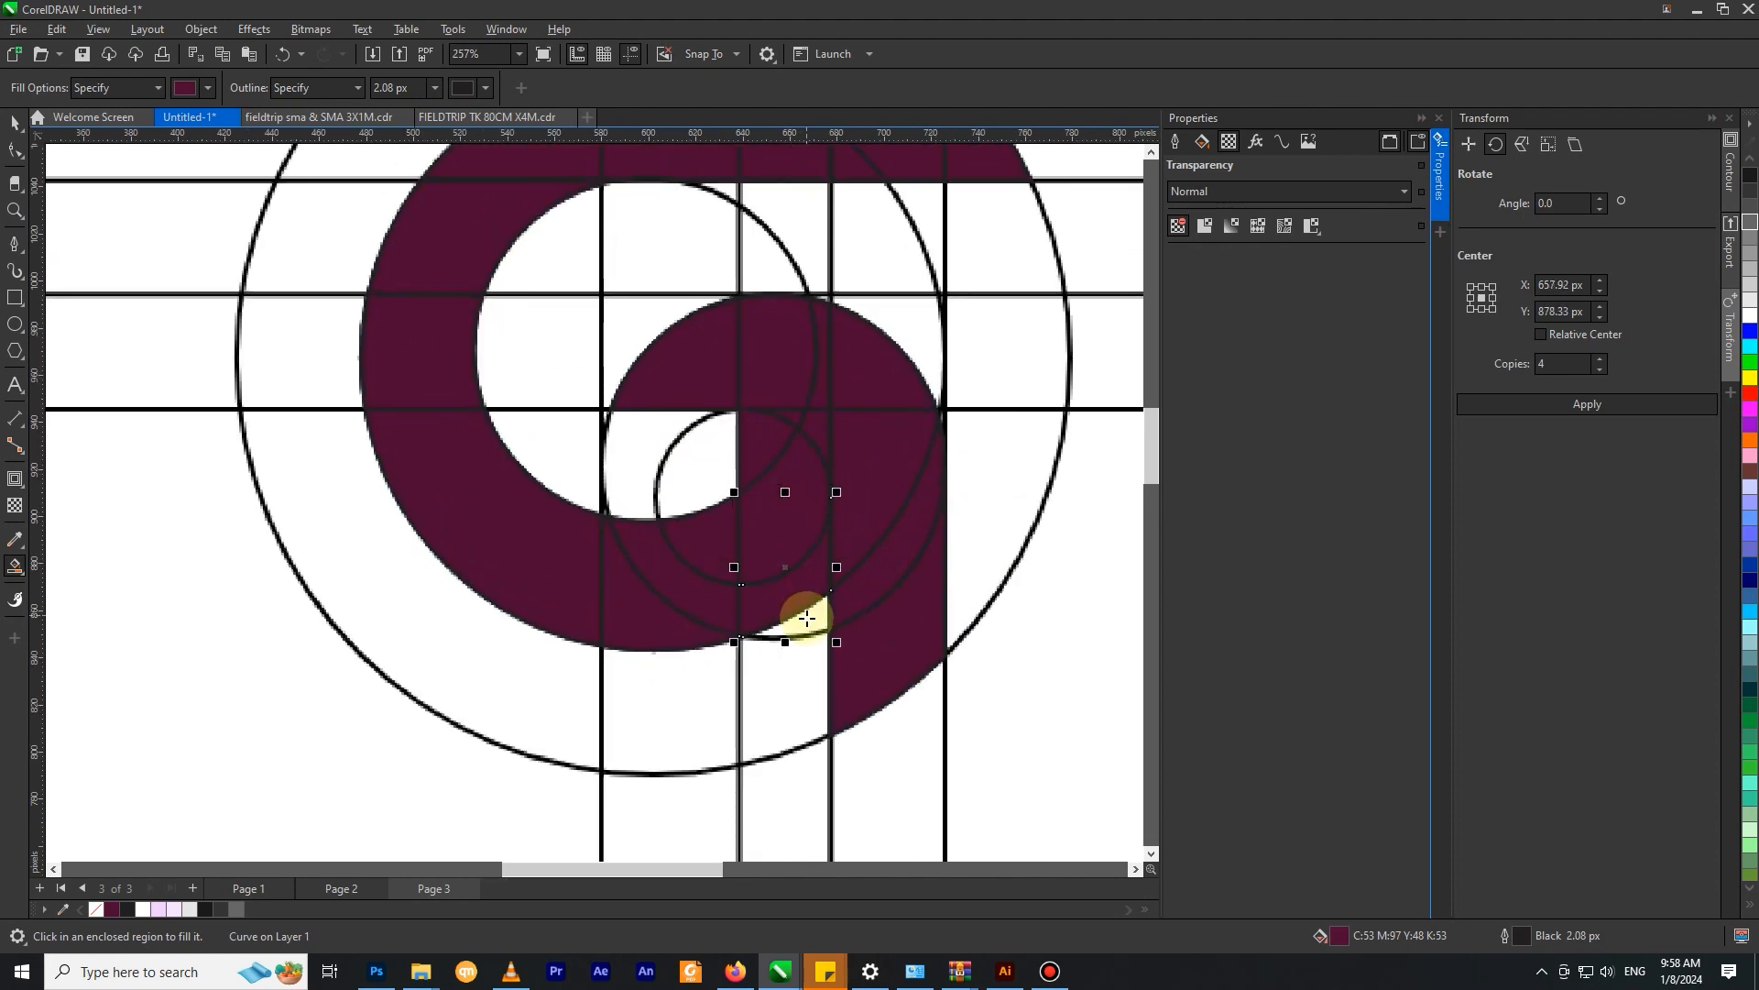
pyautogui.scroll(-3, 801, 590)
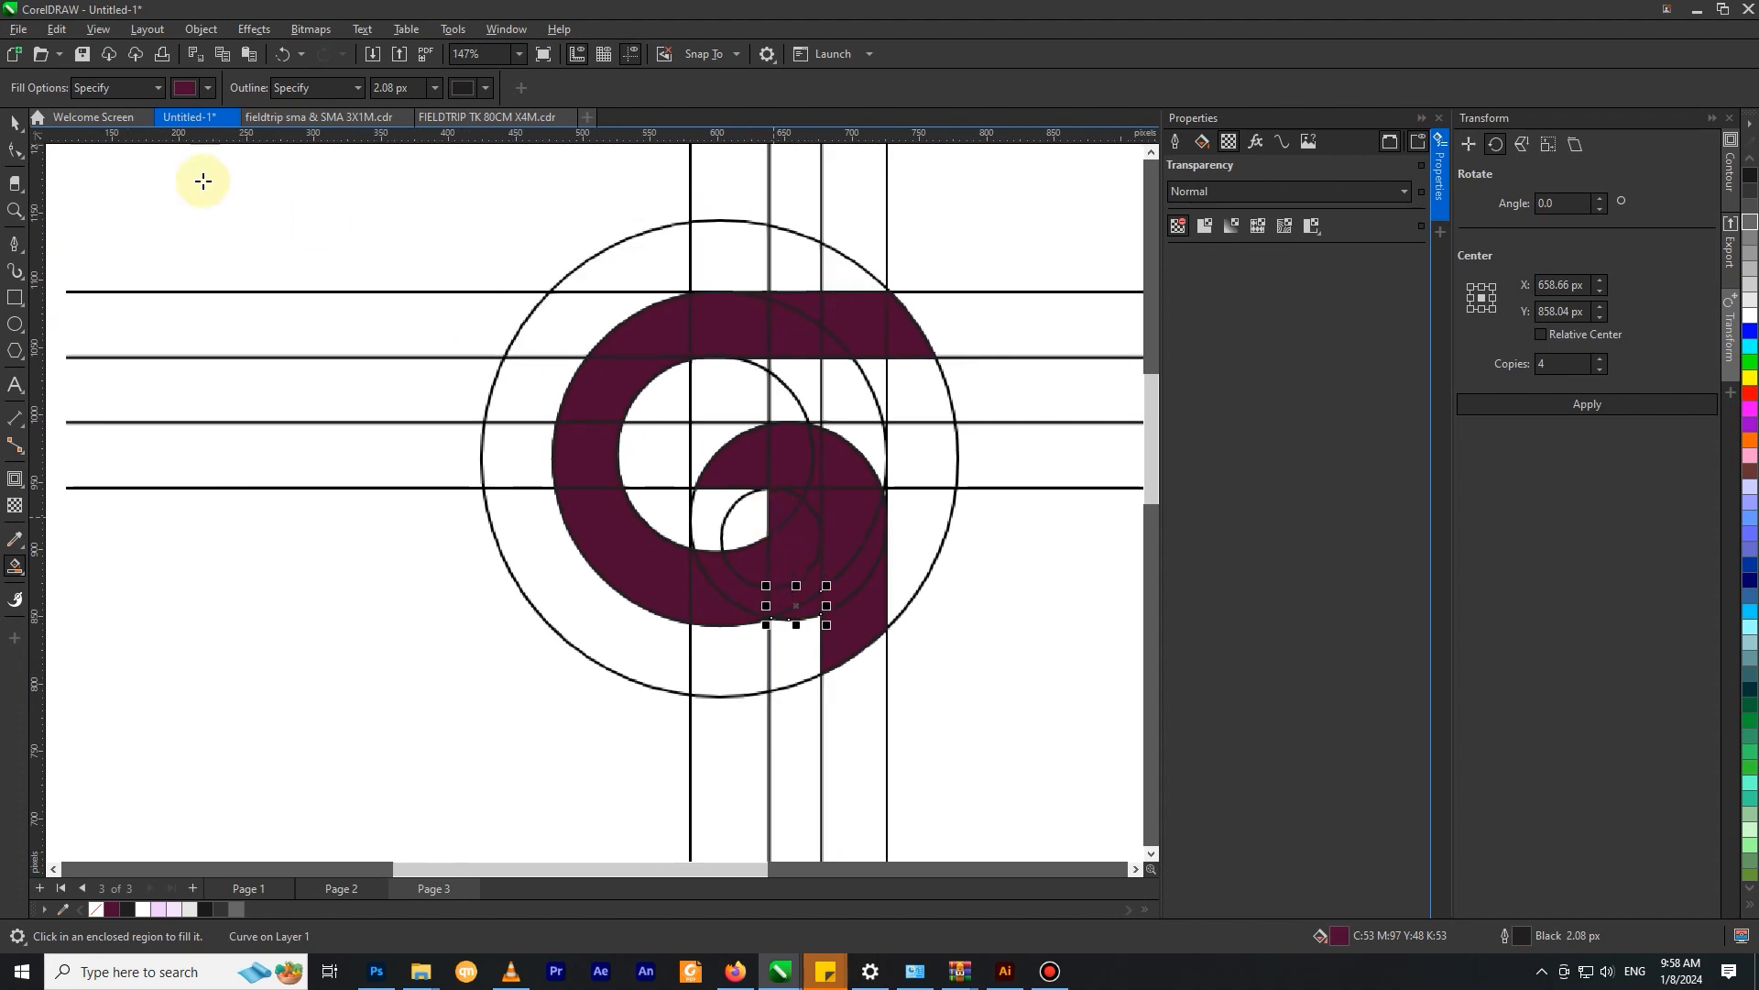
# Step: Select the maroon pieces of the bar between the first and second horizontal lines, from the outermost circle to the first vertical line
pyautogui.click(15, 122)
pyautogui.click(885, 323)
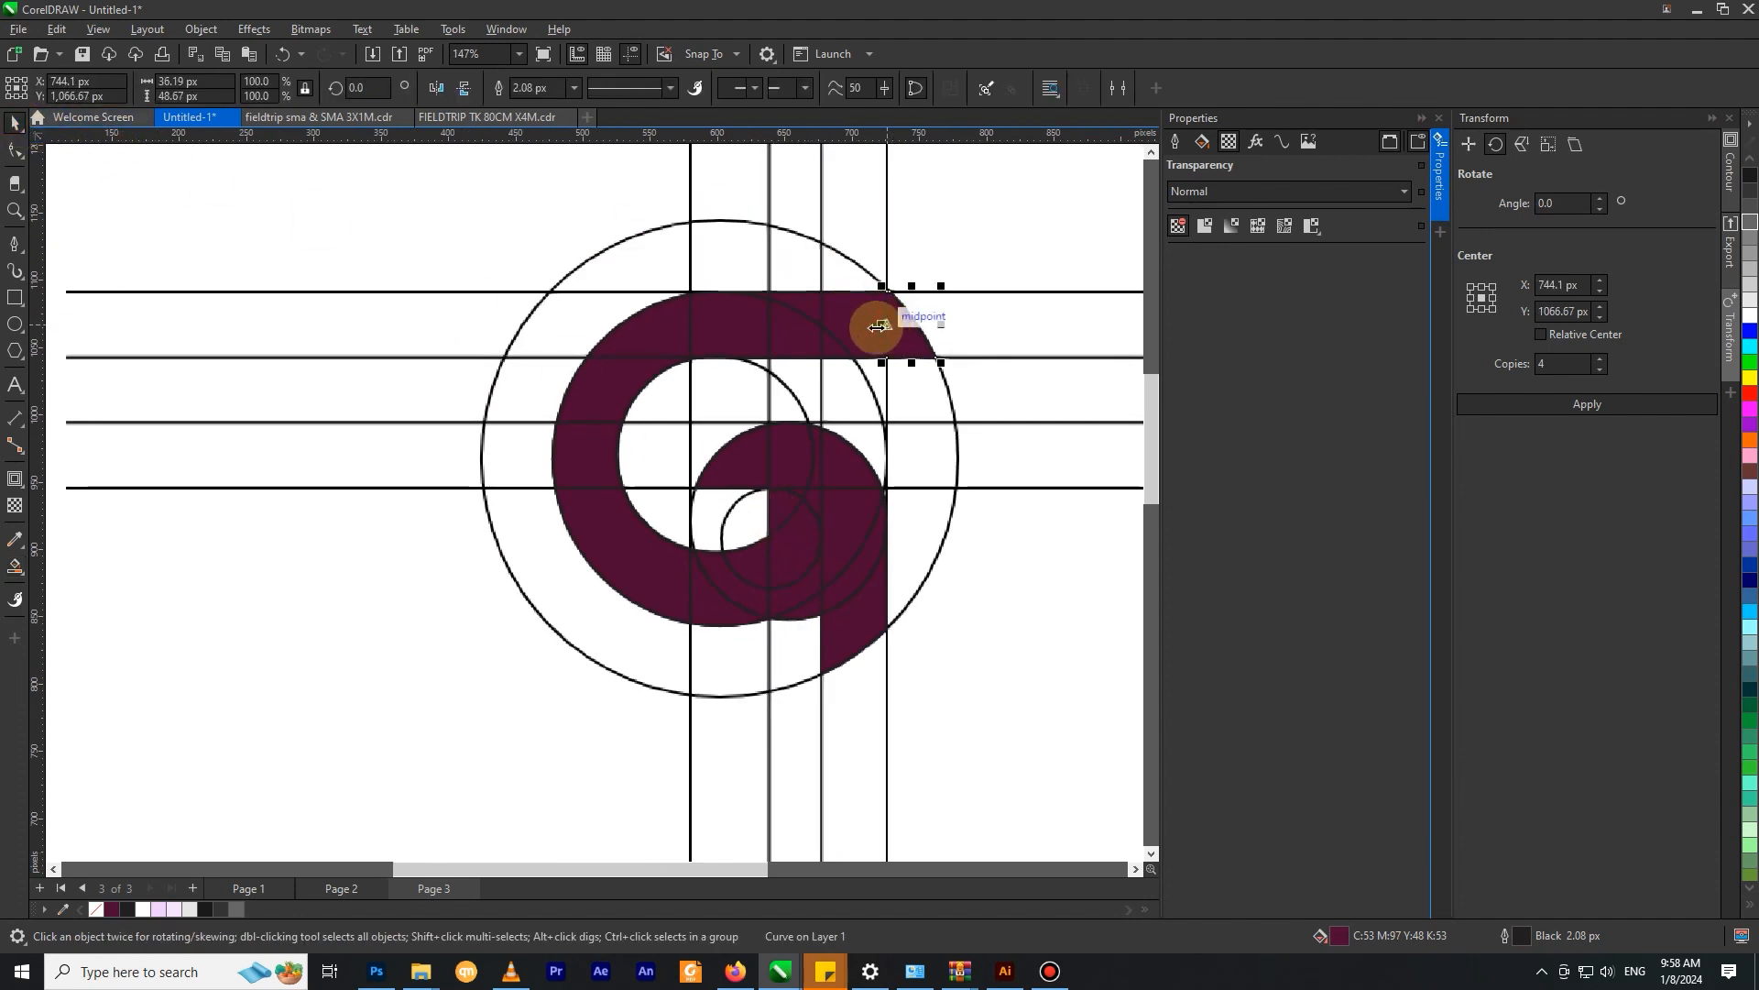
pyautogui.scroll(2, 852, 302)
pyautogui.keyDown('shift'); pyautogui.click(837, 327); pyautogui.keyUp('shift')
pyautogui.scroll(2, 829, 358)
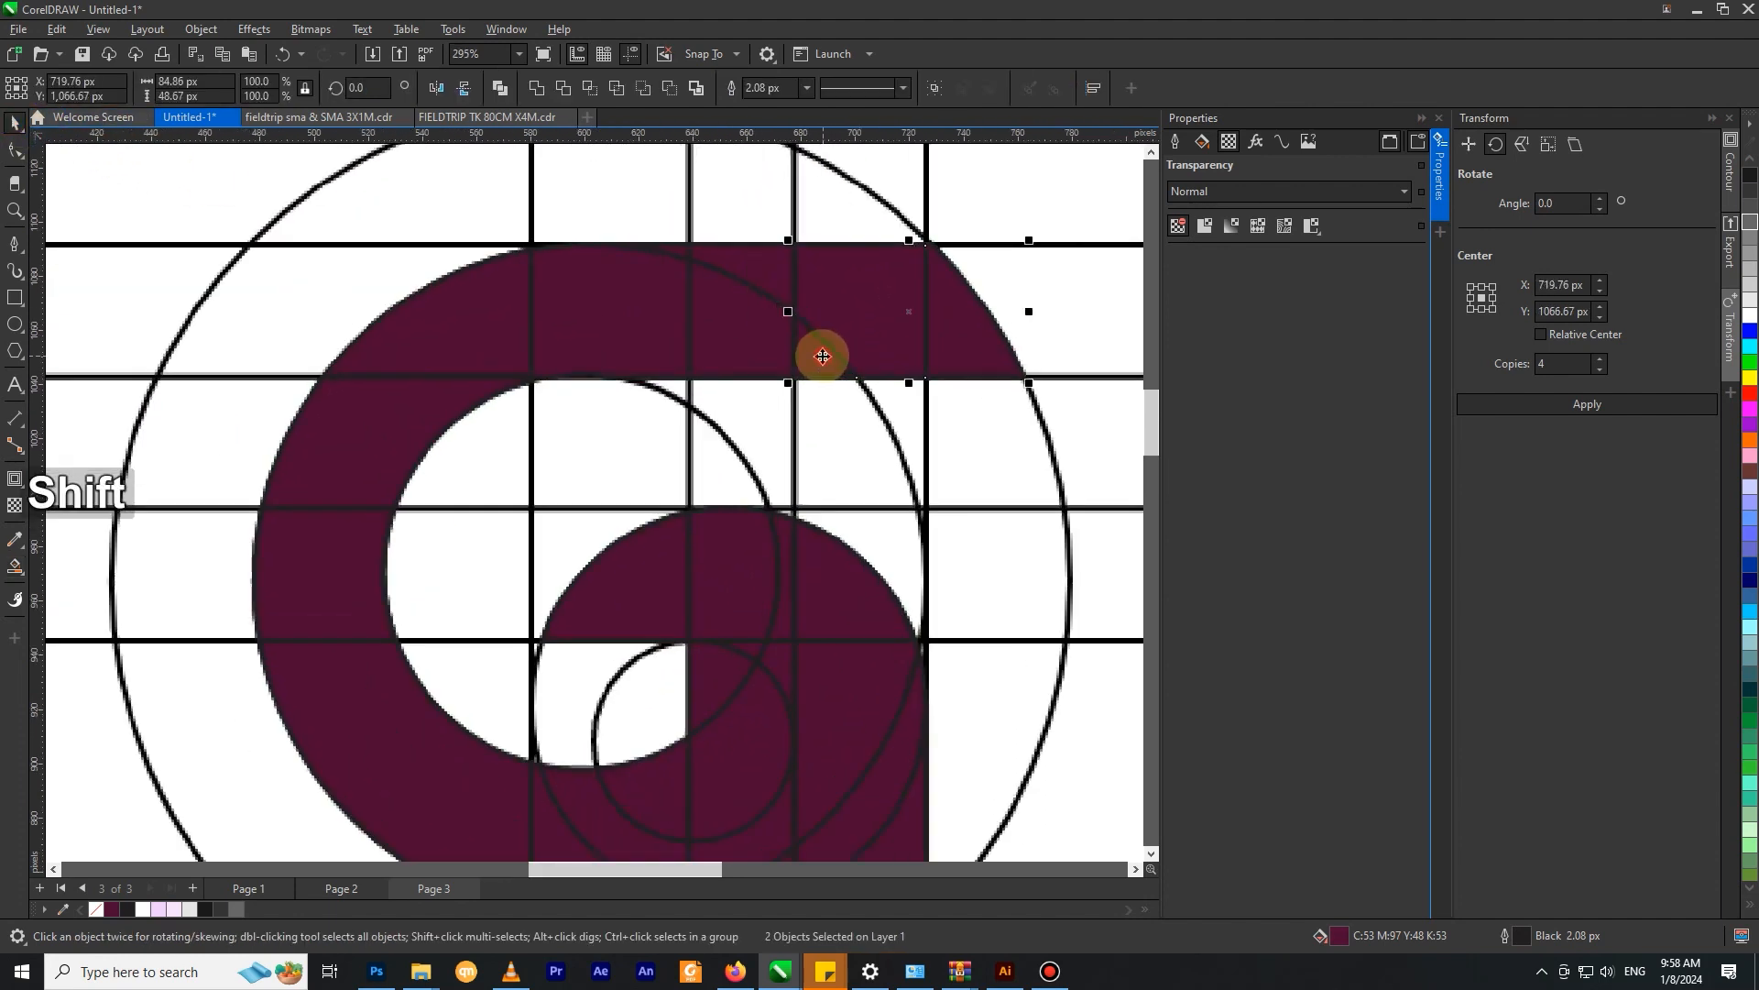
pyautogui.keyDown('shift'); pyautogui.click(750, 346); pyautogui.keyUp('shift')
pyautogui.keyDown('shift'); pyautogui.click(752, 275); pyautogui.keyUp('shift')
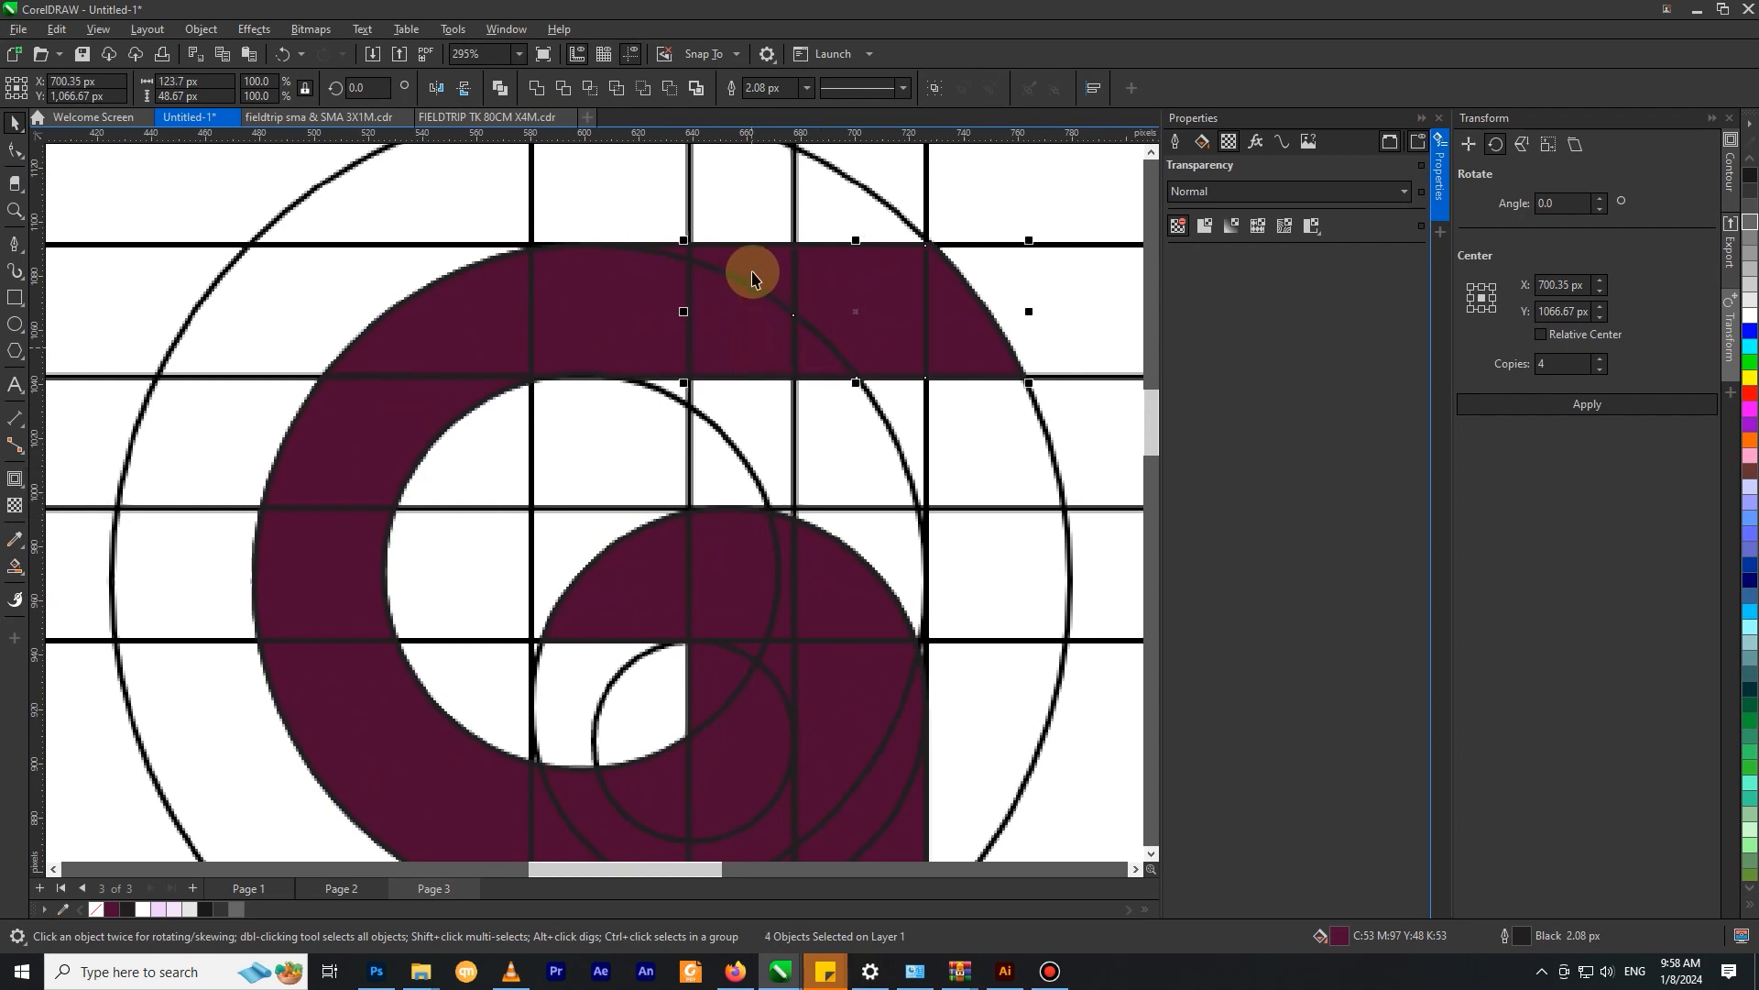
pyautogui.keyDown('shift'); pyautogui.click(616, 302); pyautogui.keyUp('shift')
pyautogui.scroll(2, 679, 228)
pyautogui.keyDown('shift'); pyautogui.click(681, 253); pyautogui.keyUp('shift')
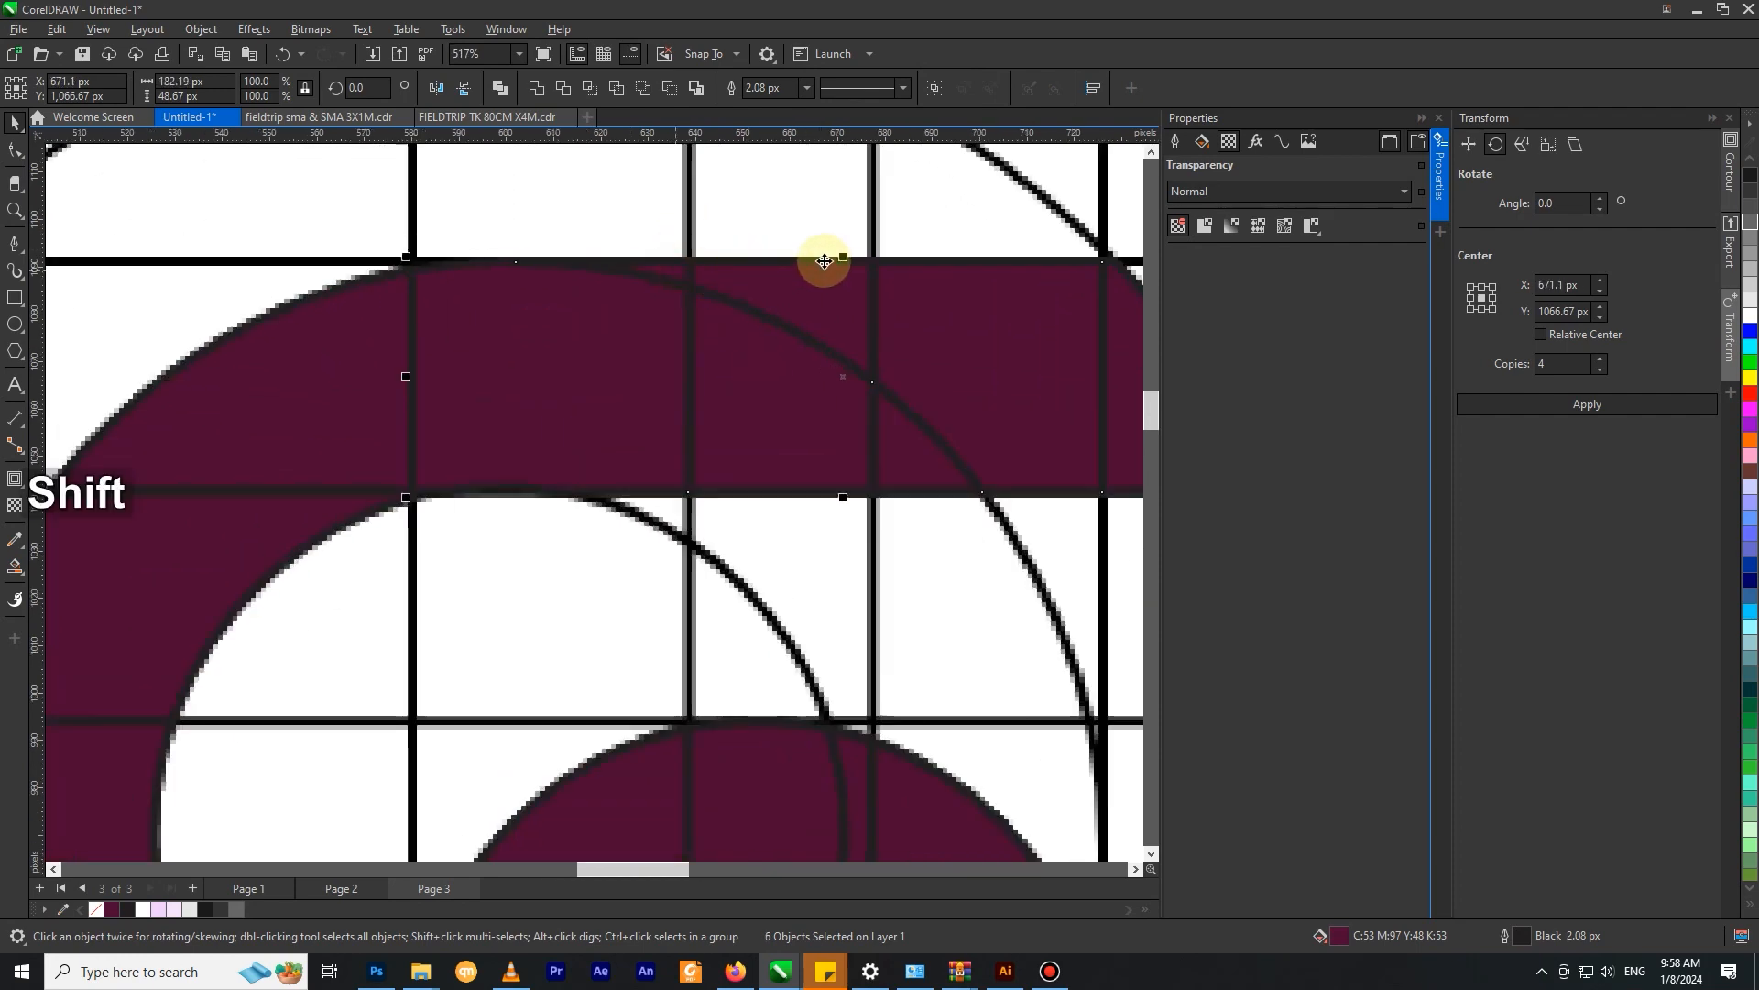
# Step: Add the left and lower ring pieces up to the second vertical line to the selection and weld everything into one C-shaped curve
pyautogui.scroll(-2, 821, 258)
pyautogui.keyDown('shift'); pyautogui.click(572, 339); pyautogui.keyUp('shift')
pyautogui.keyDown('shift'); pyautogui.click(476, 577); pyautogui.keyUp('shift')
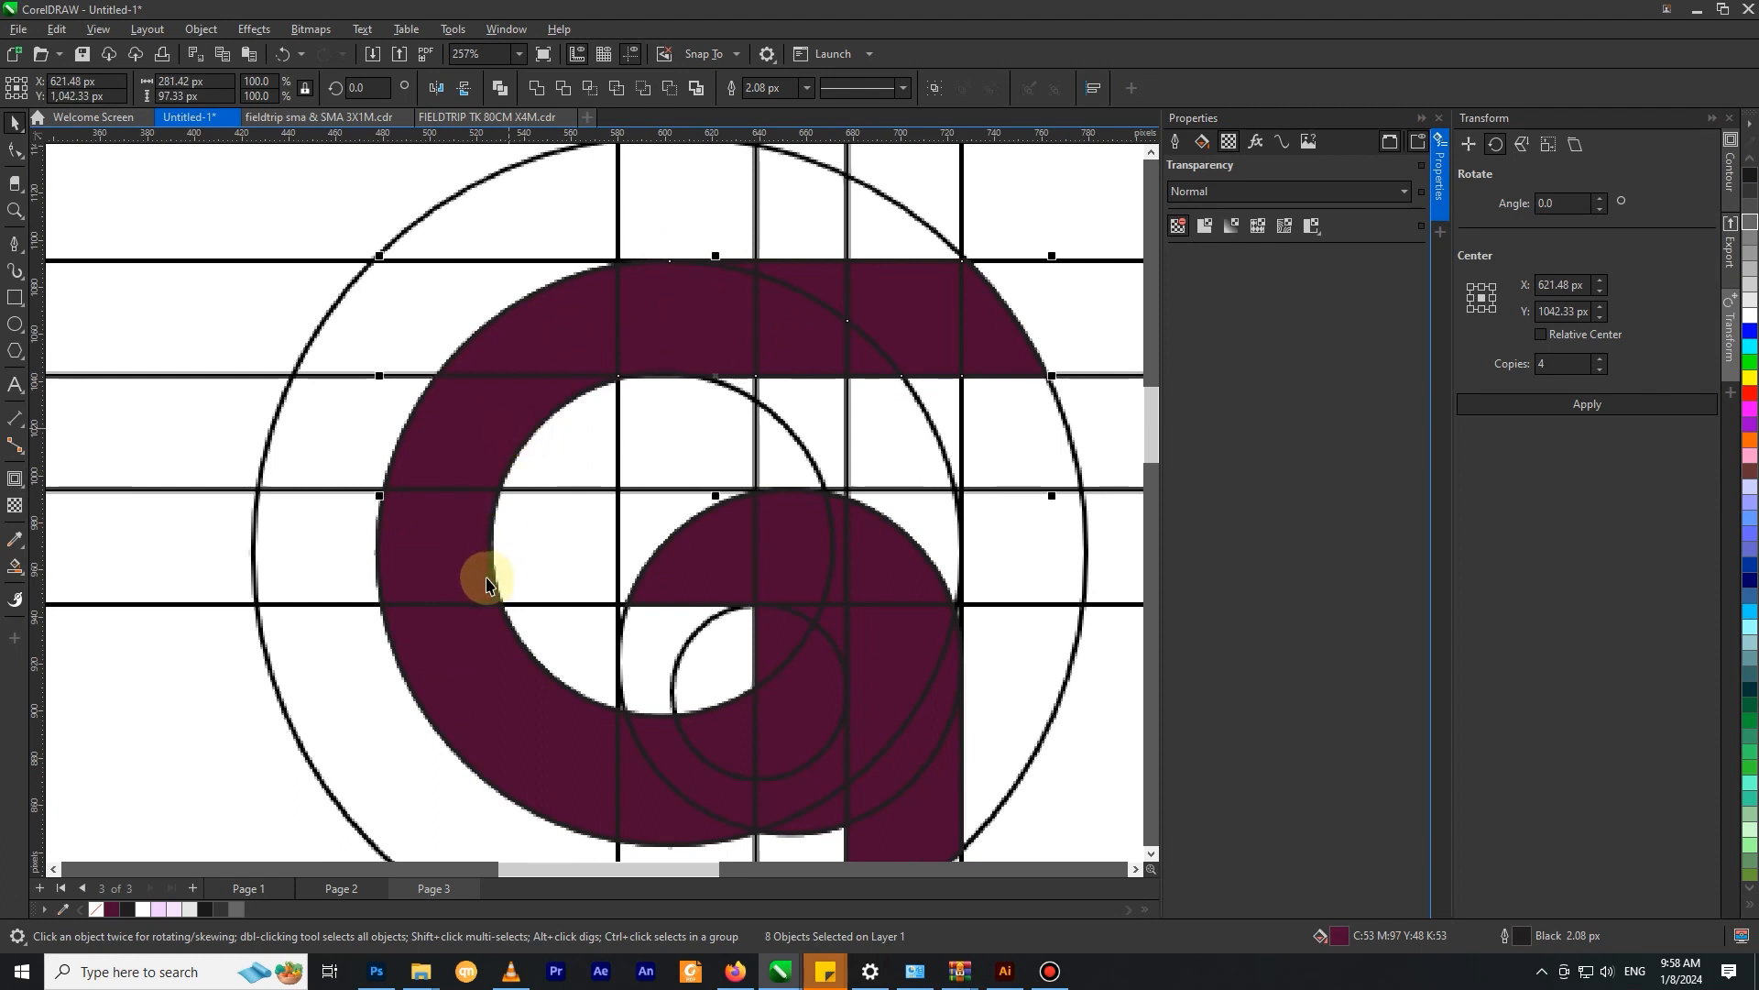
pyautogui.keyDown('shift'); pyautogui.click(506, 715); pyautogui.keyUp('shift')
pyautogui.keyDown('shift'); pyautogui.click(664, 803); pyautogui.keyUp('shift')
pyautogui.keyDown('shift'); pyautogui.click(687, 781); pyautogui.keyUp('shift')
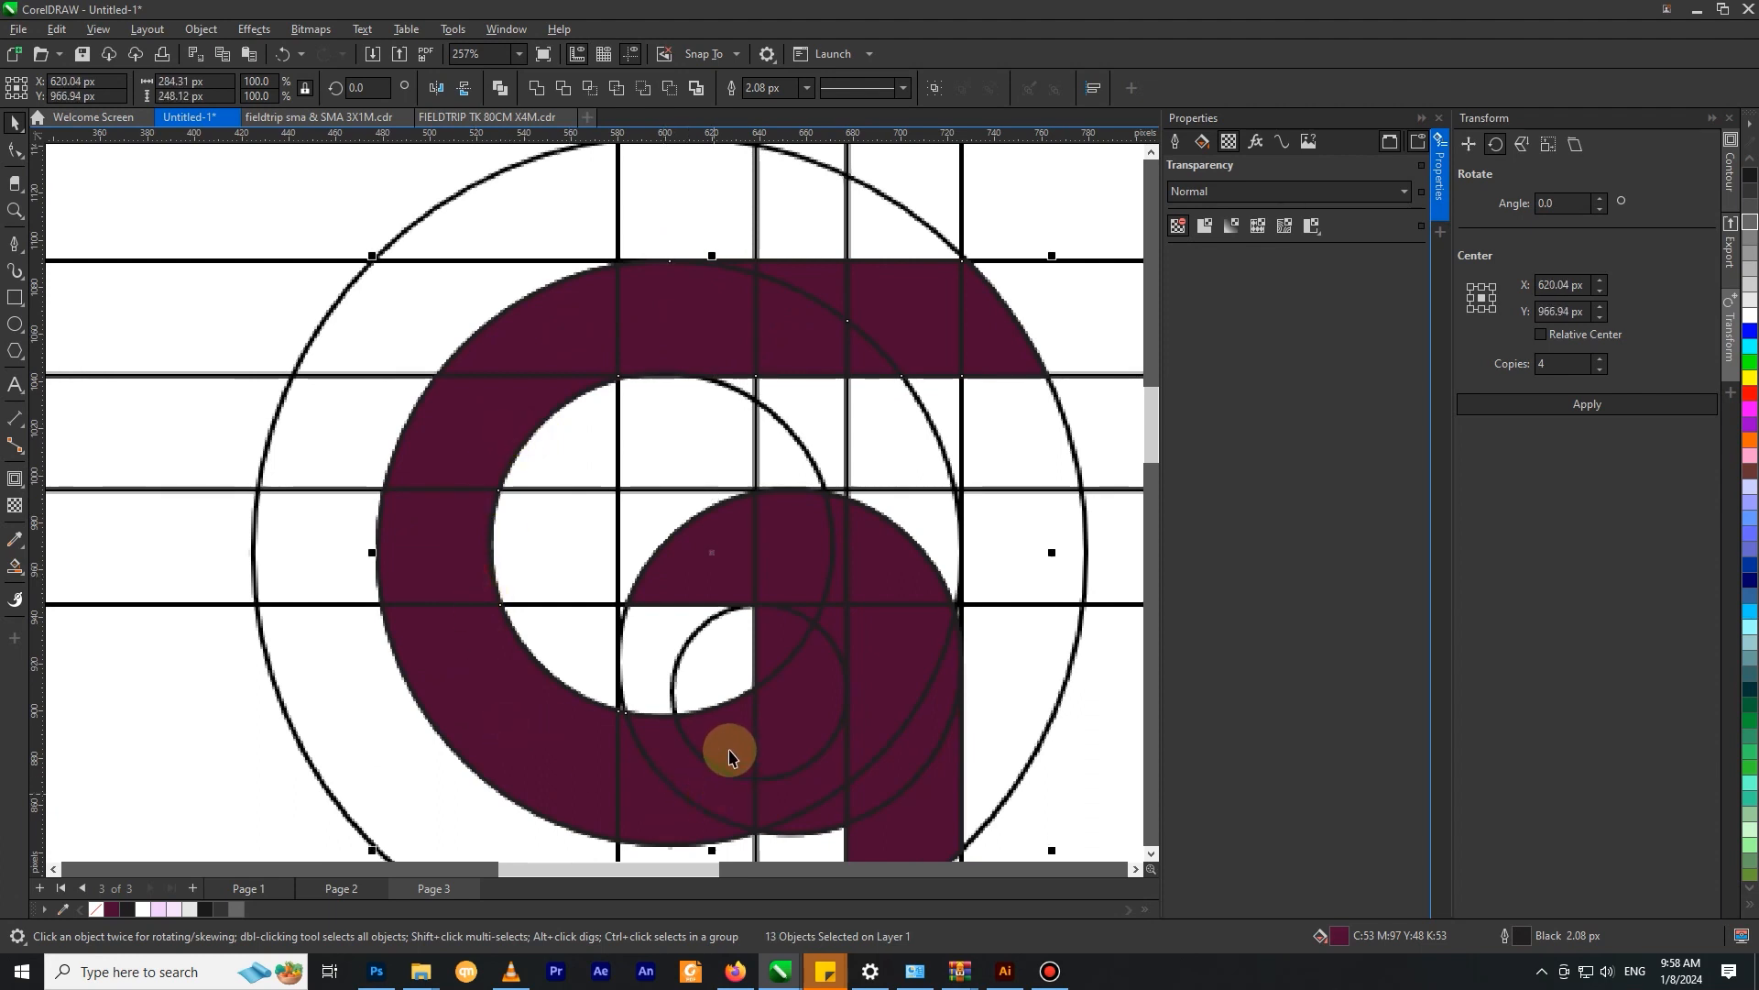
pyautogui.scroll(-3, 744, 731)
pyautogui.moveTo(815, 460); pyautogui.dragTo(495, 283)
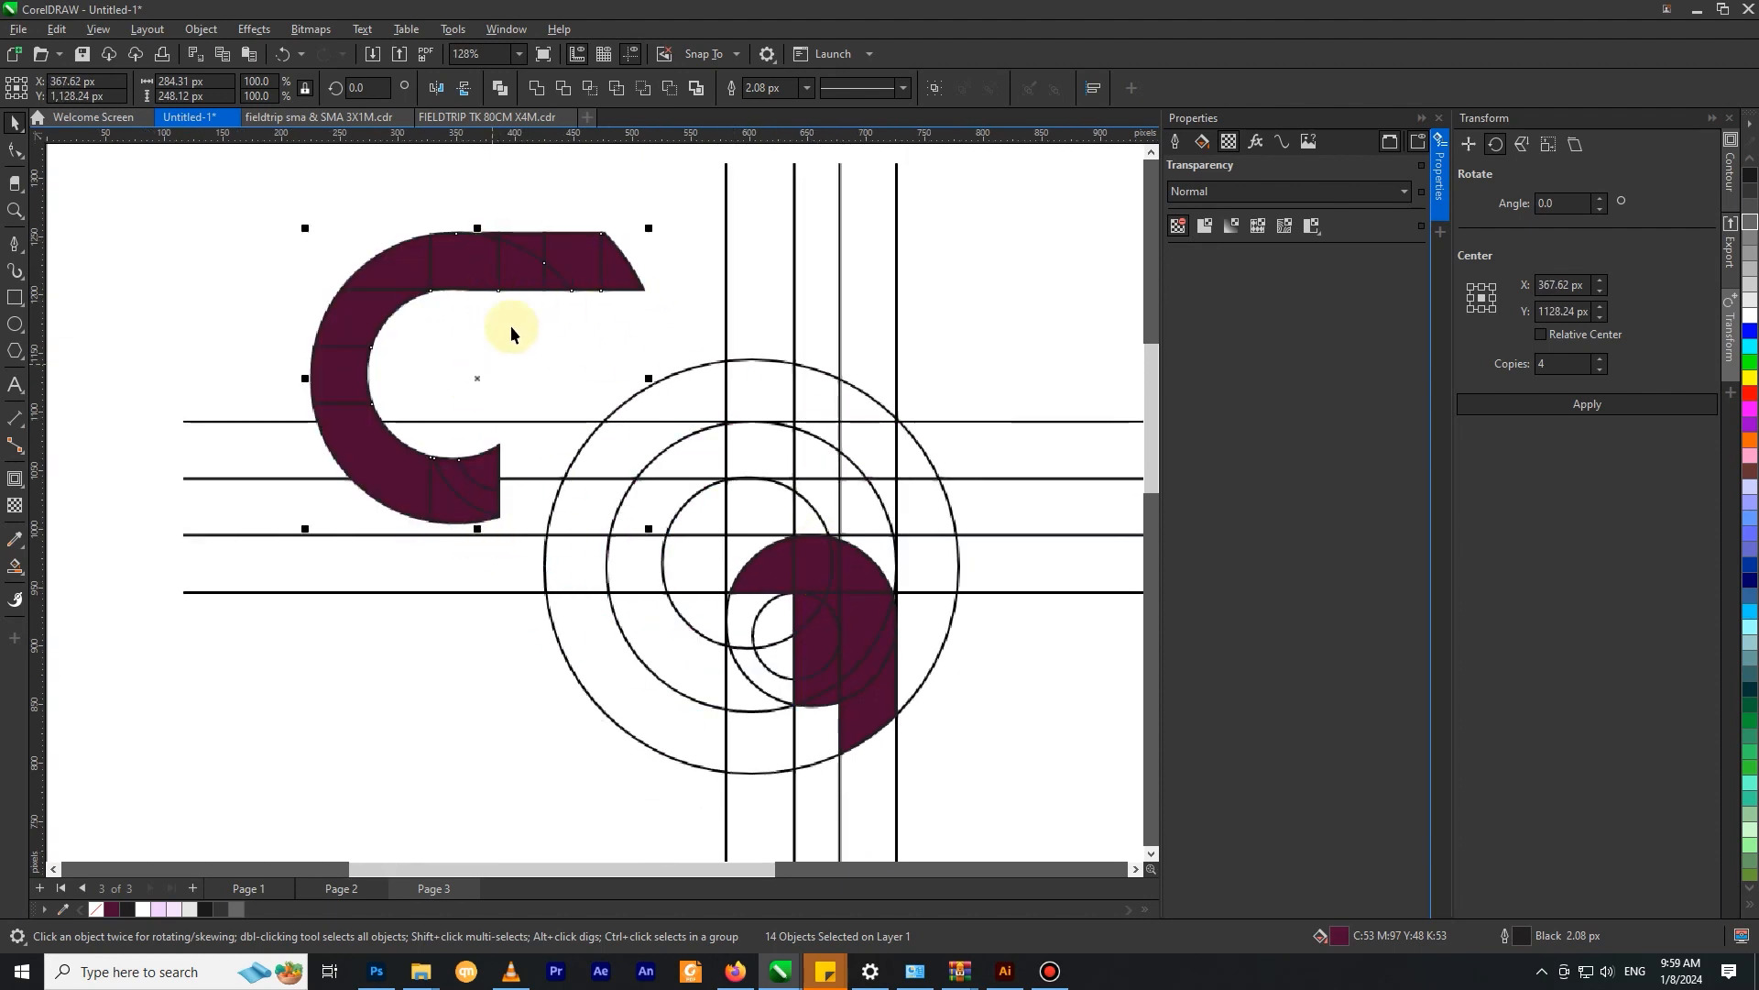
pyautogui.hotkey('ctrl', 'z')
pyautogui.click(537, 89)
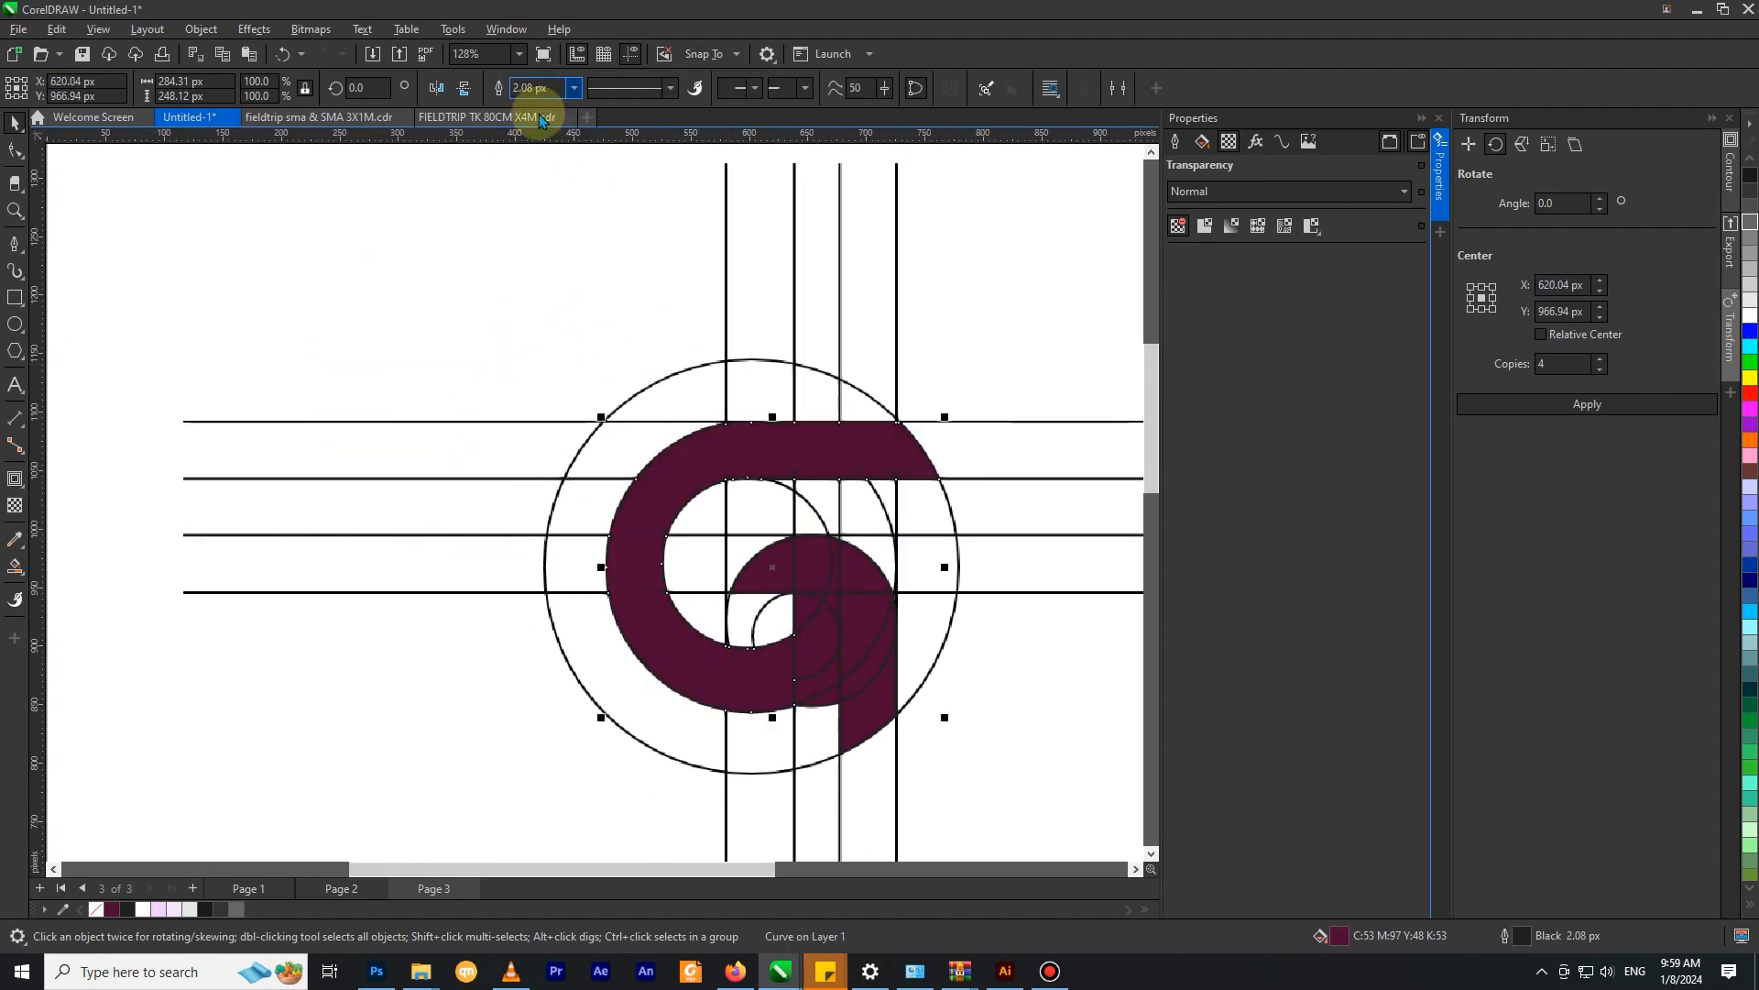
pyautogui.click(592, 259)
# Step: Weld the three filled pieces between the second and third vertical lines, from the small circle down to the ring's bottom, into one curve
pyautogui.scroll(3, 832, 688)
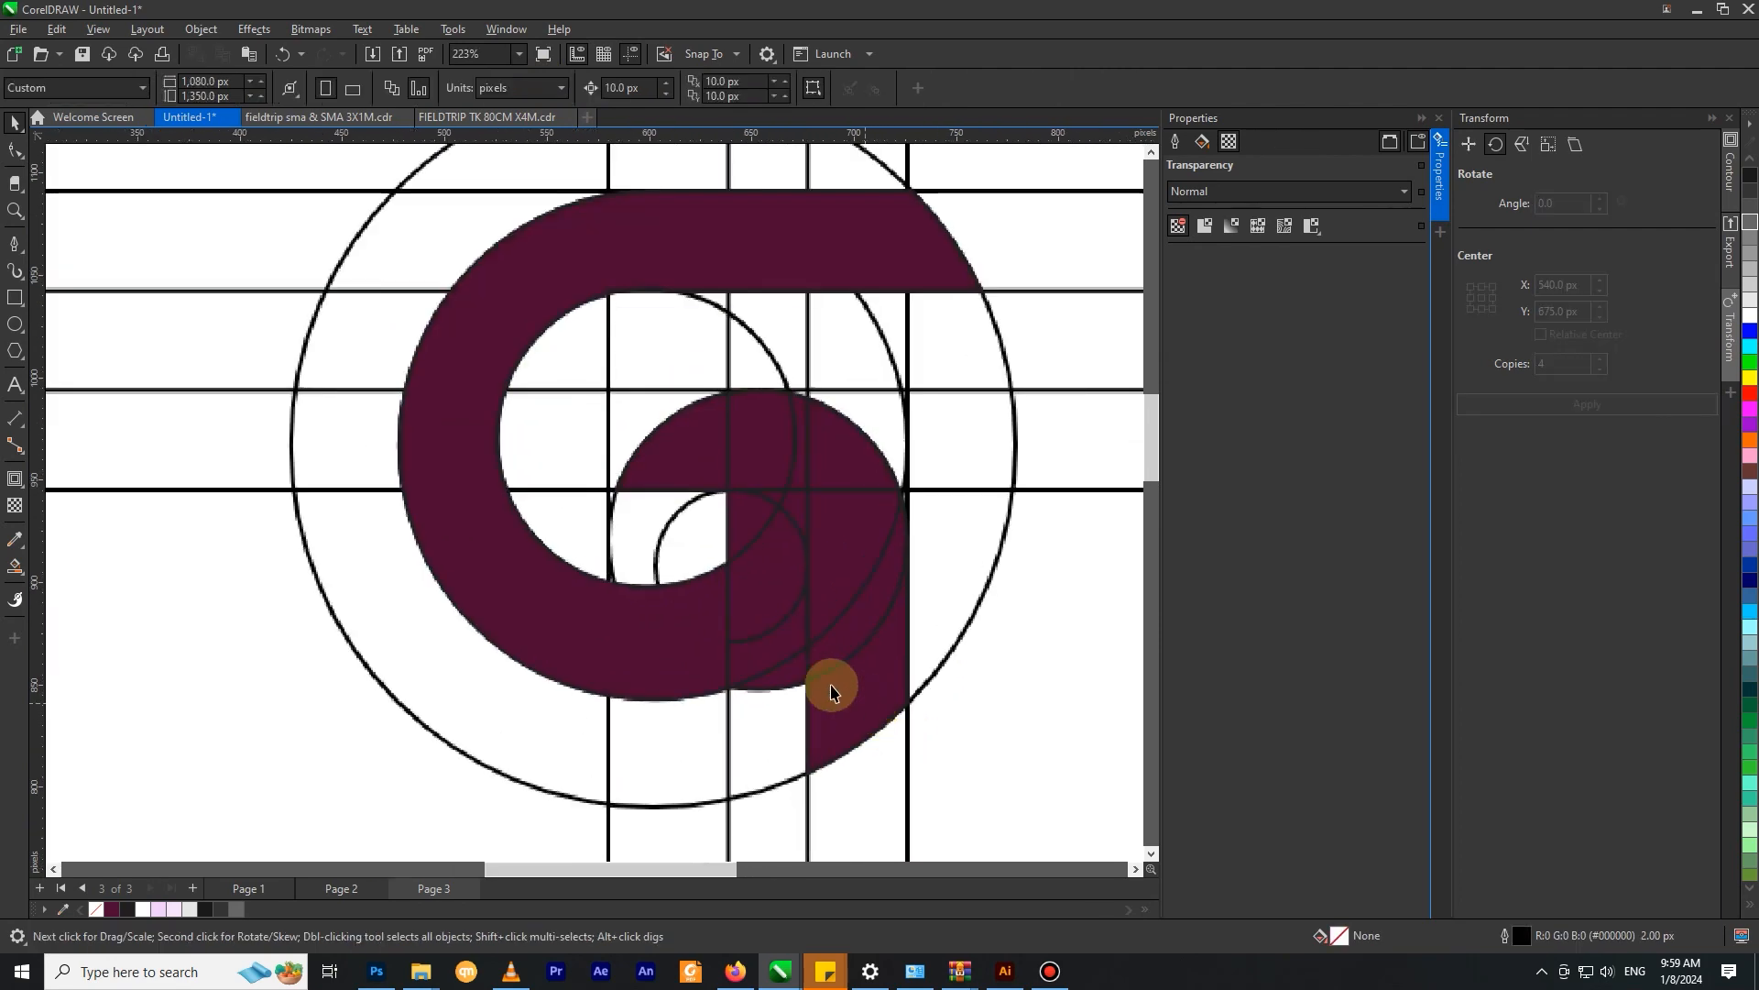
pyautogui.click(788, 679)
pyautogui.scroll(2, 786, 673)
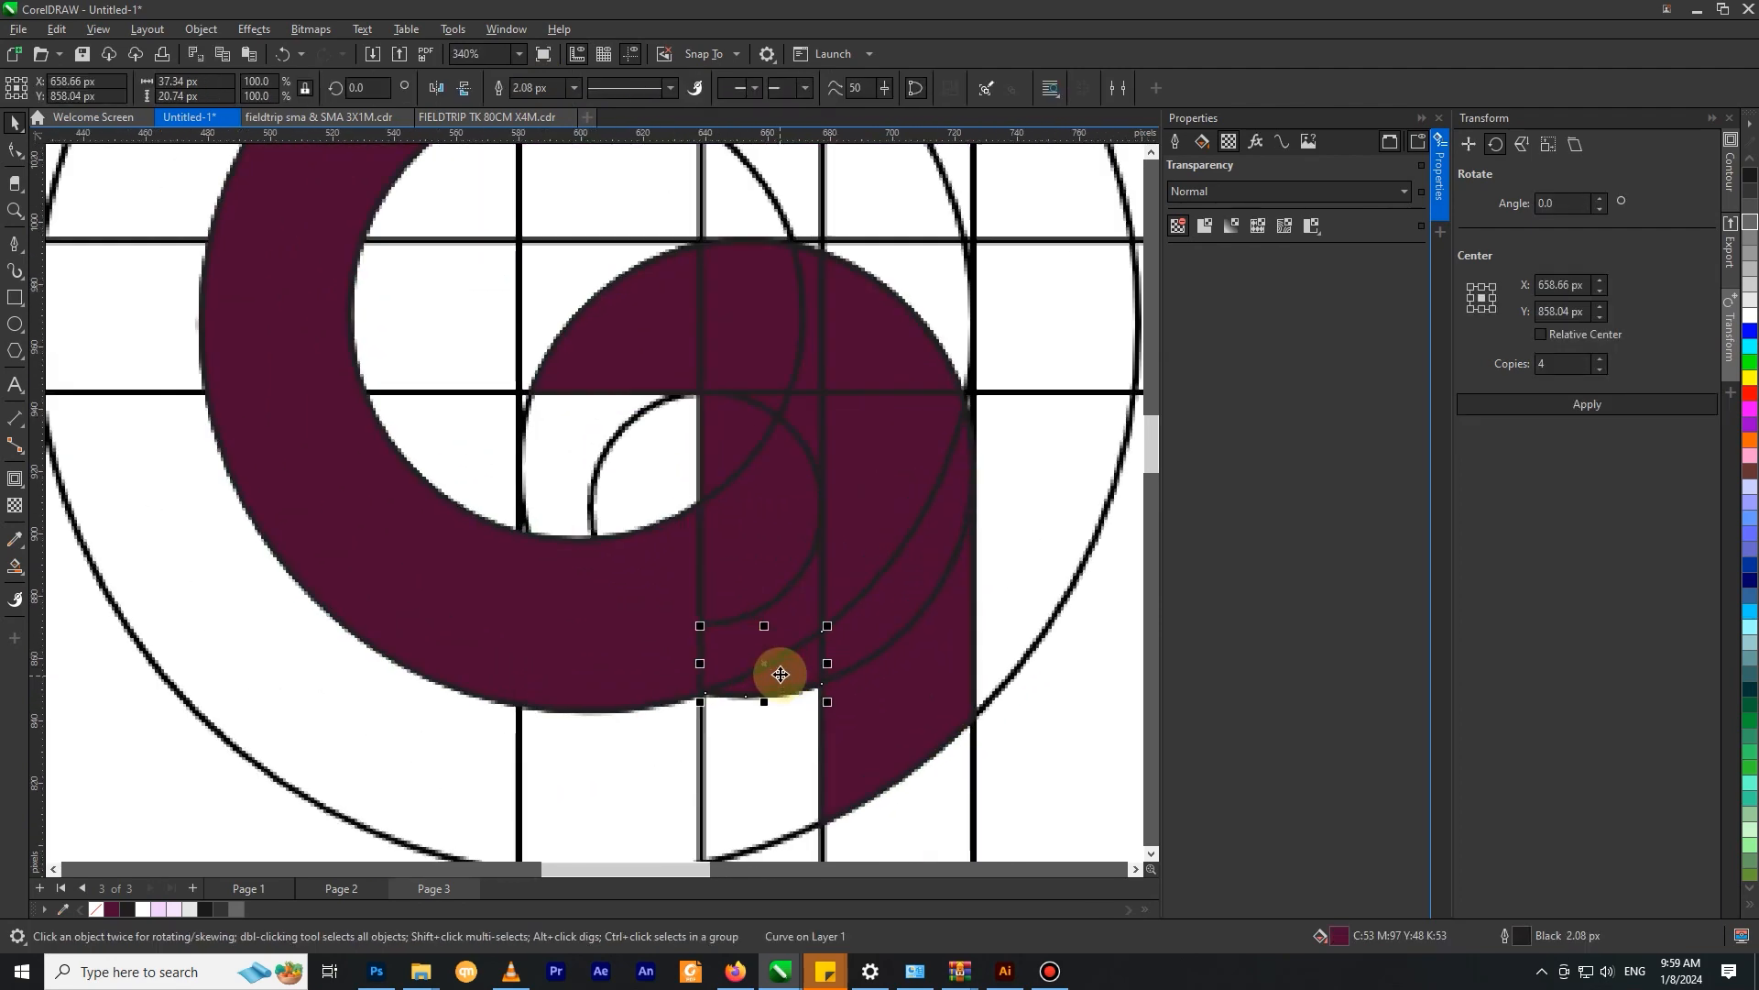
pyautogui.keyDown('shift'); pyautogui.click(785, 644); pyautogui.keyUp('shift')
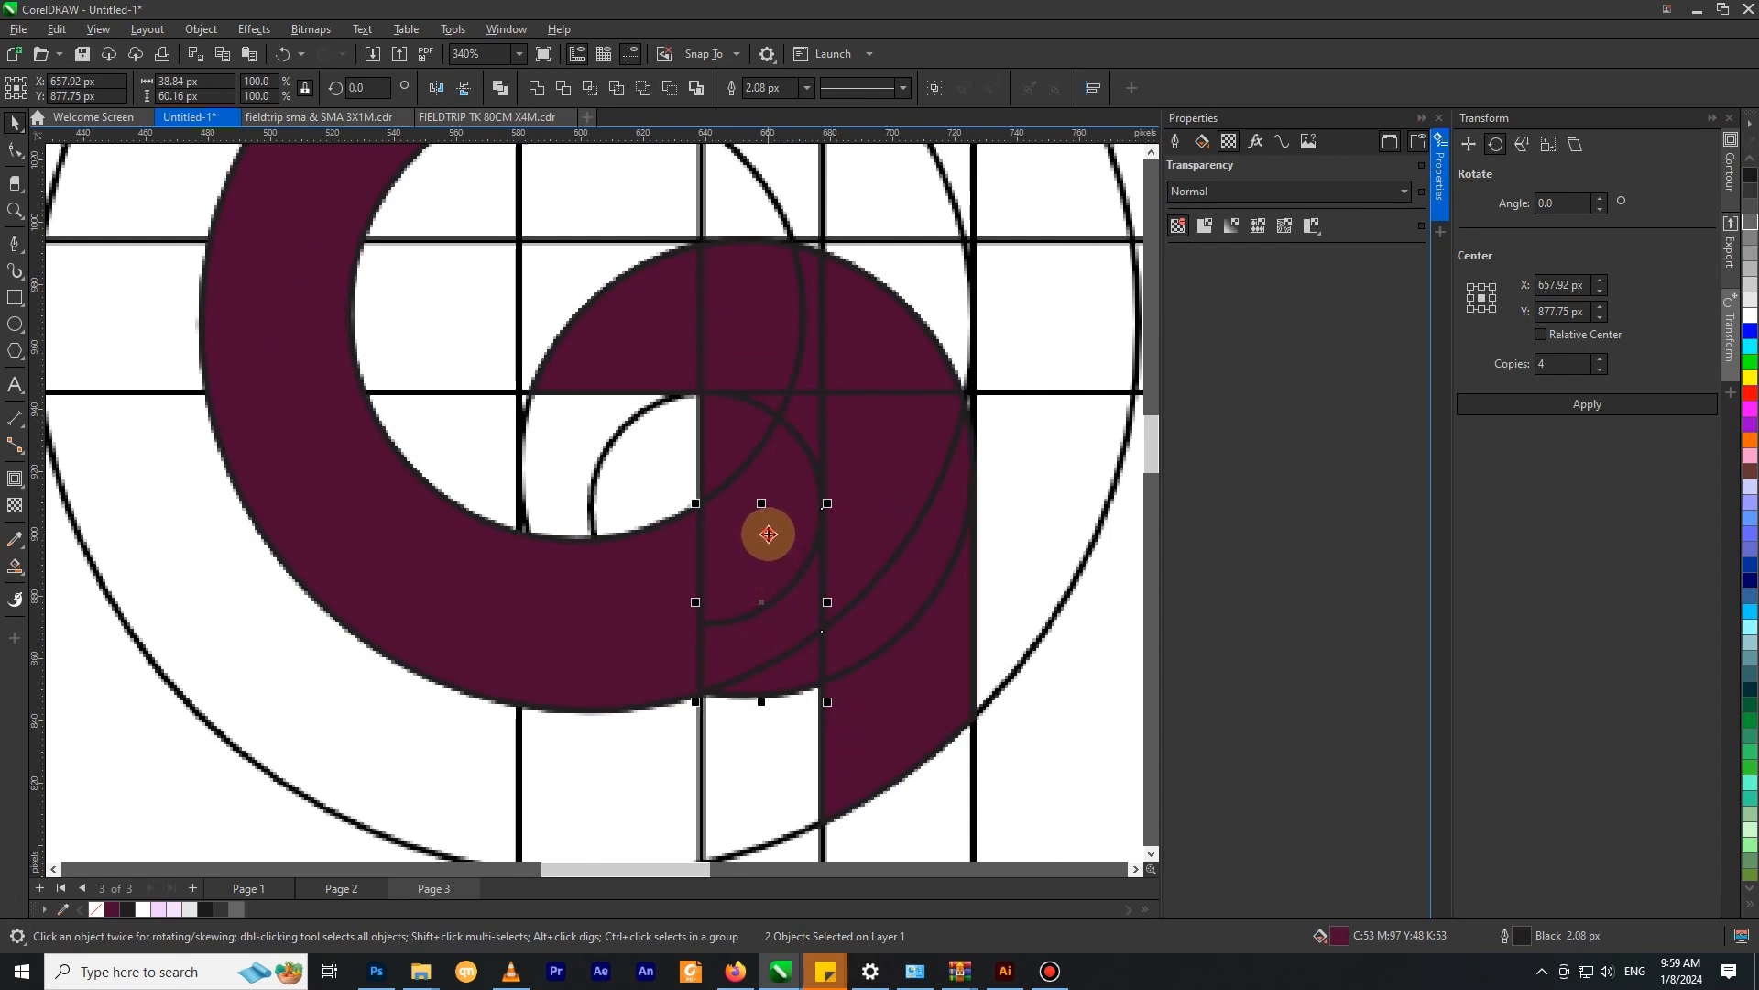
pyautogui.scroll(-2, 768, 534)
pyautogui.click(786, 629)
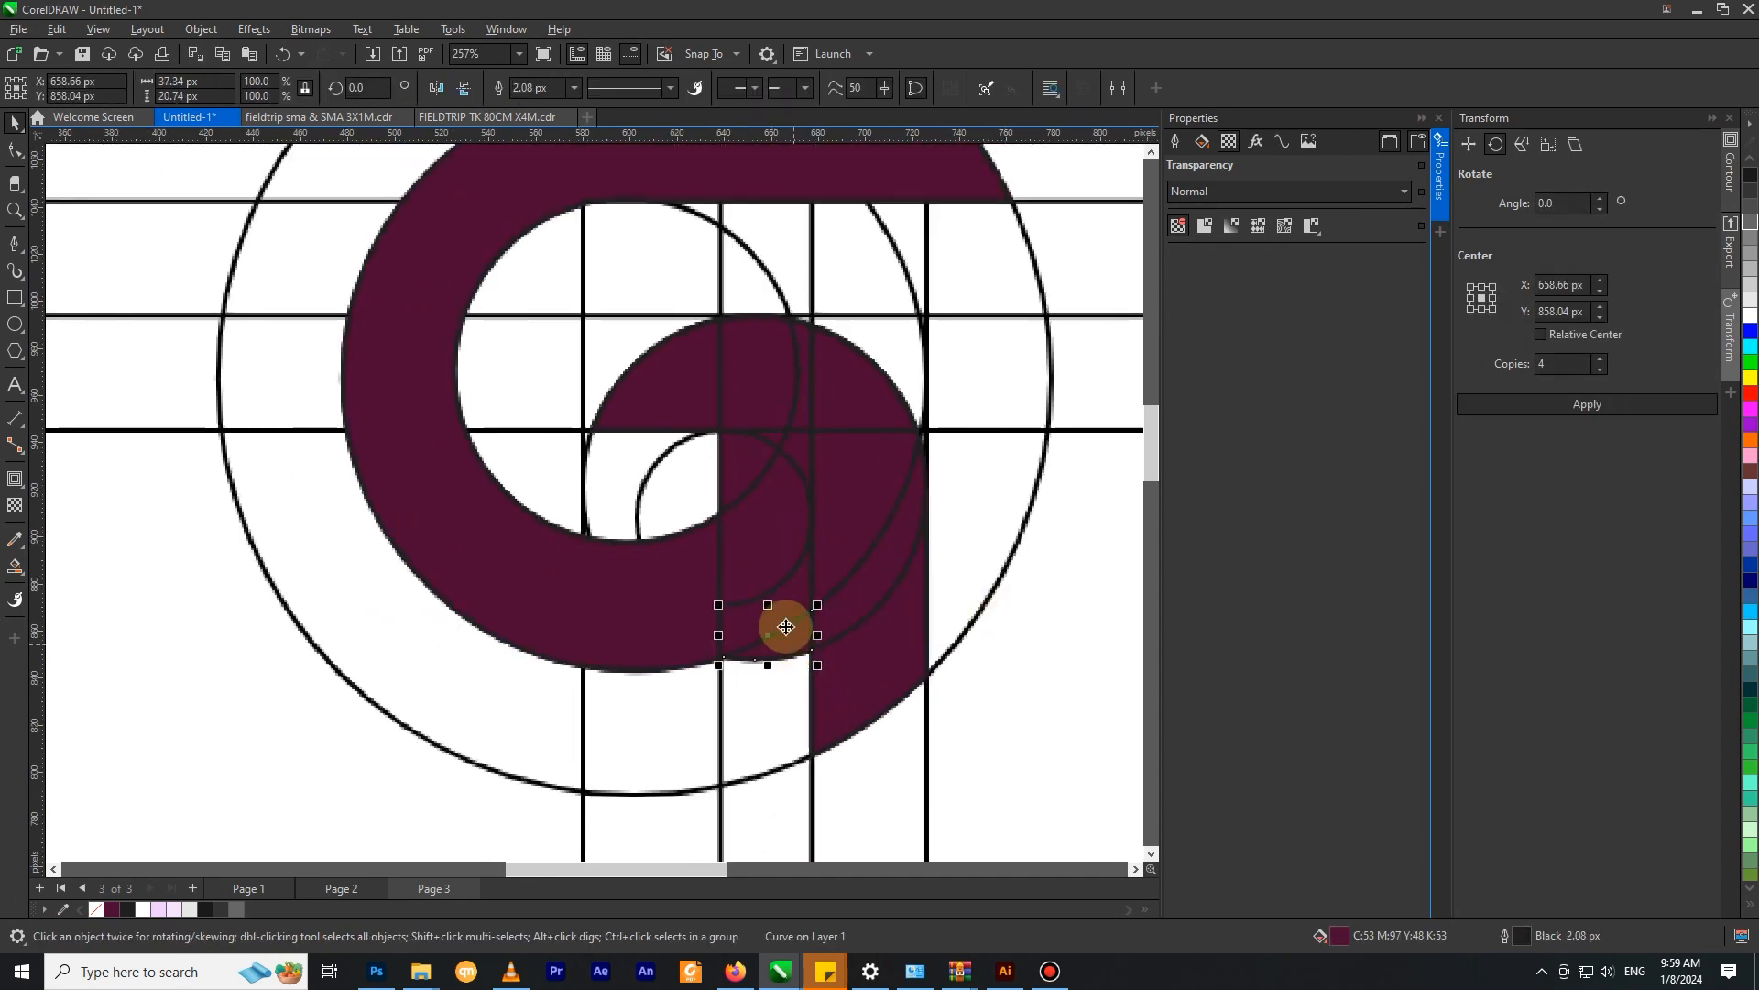
pyautogui.keyDown('shift'); pyautogui.click(769, 548); pyautogui.keyUp('shift')
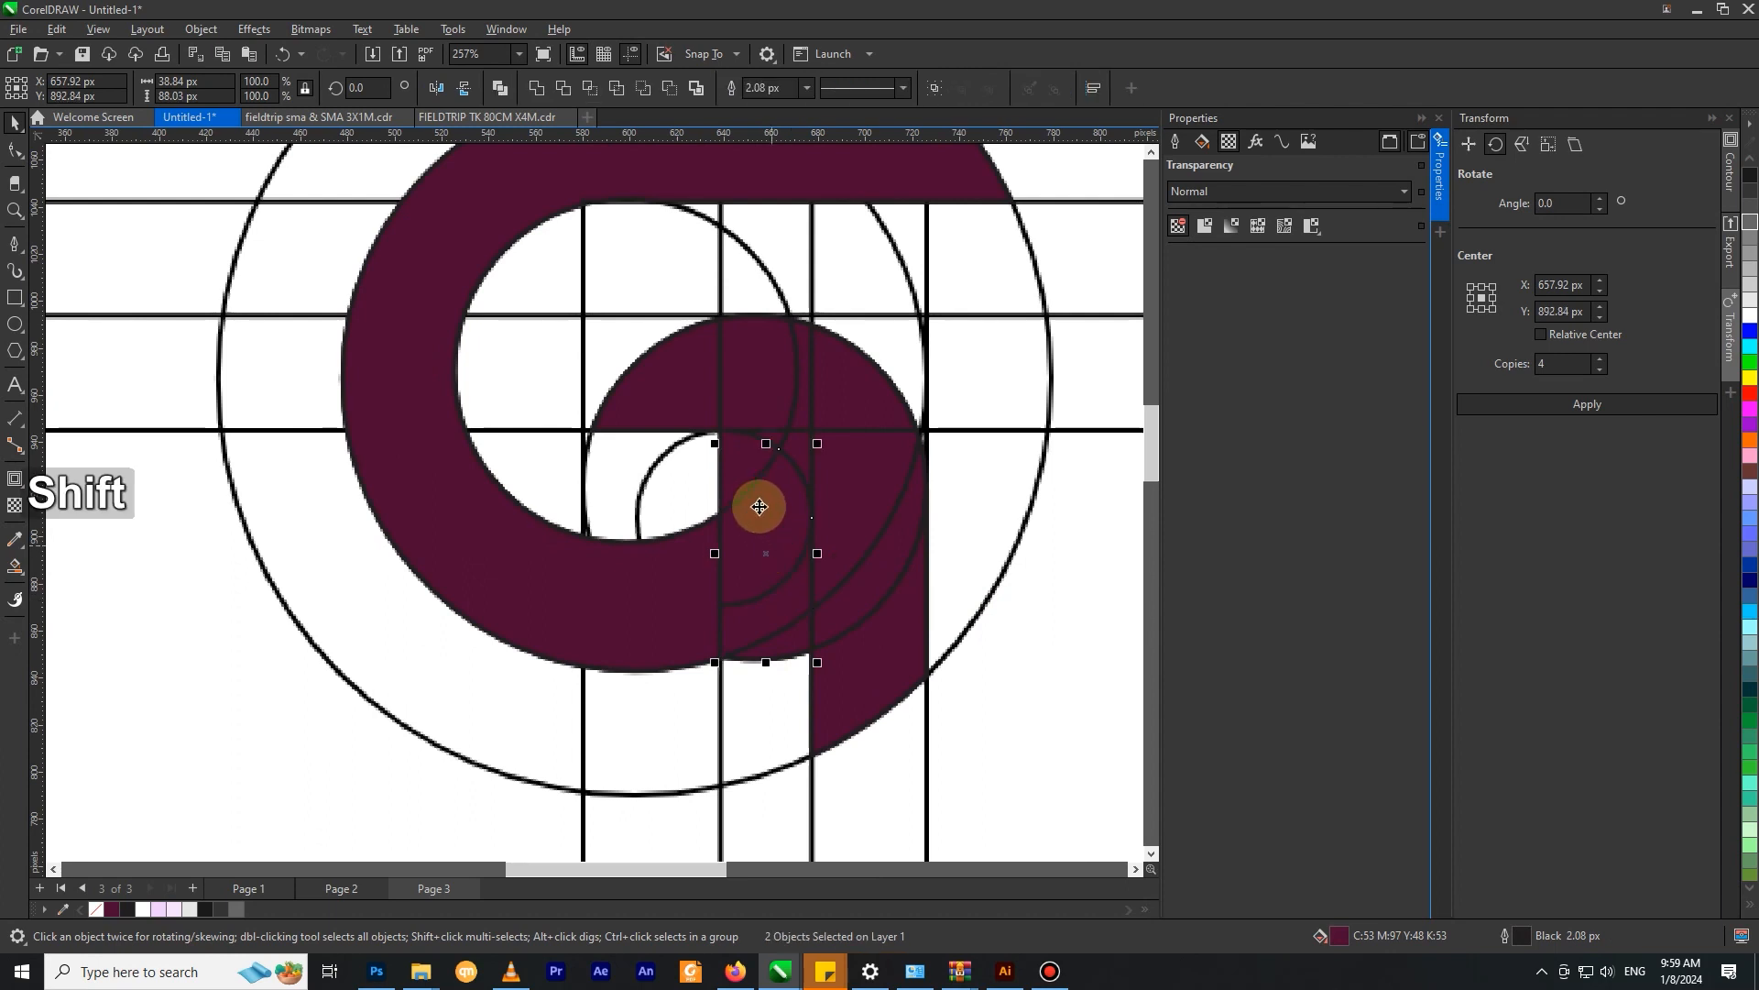
pyautogui.keyDown('shift'); pyautogui.click(742, 483); pyautogui.keyUp('shift')
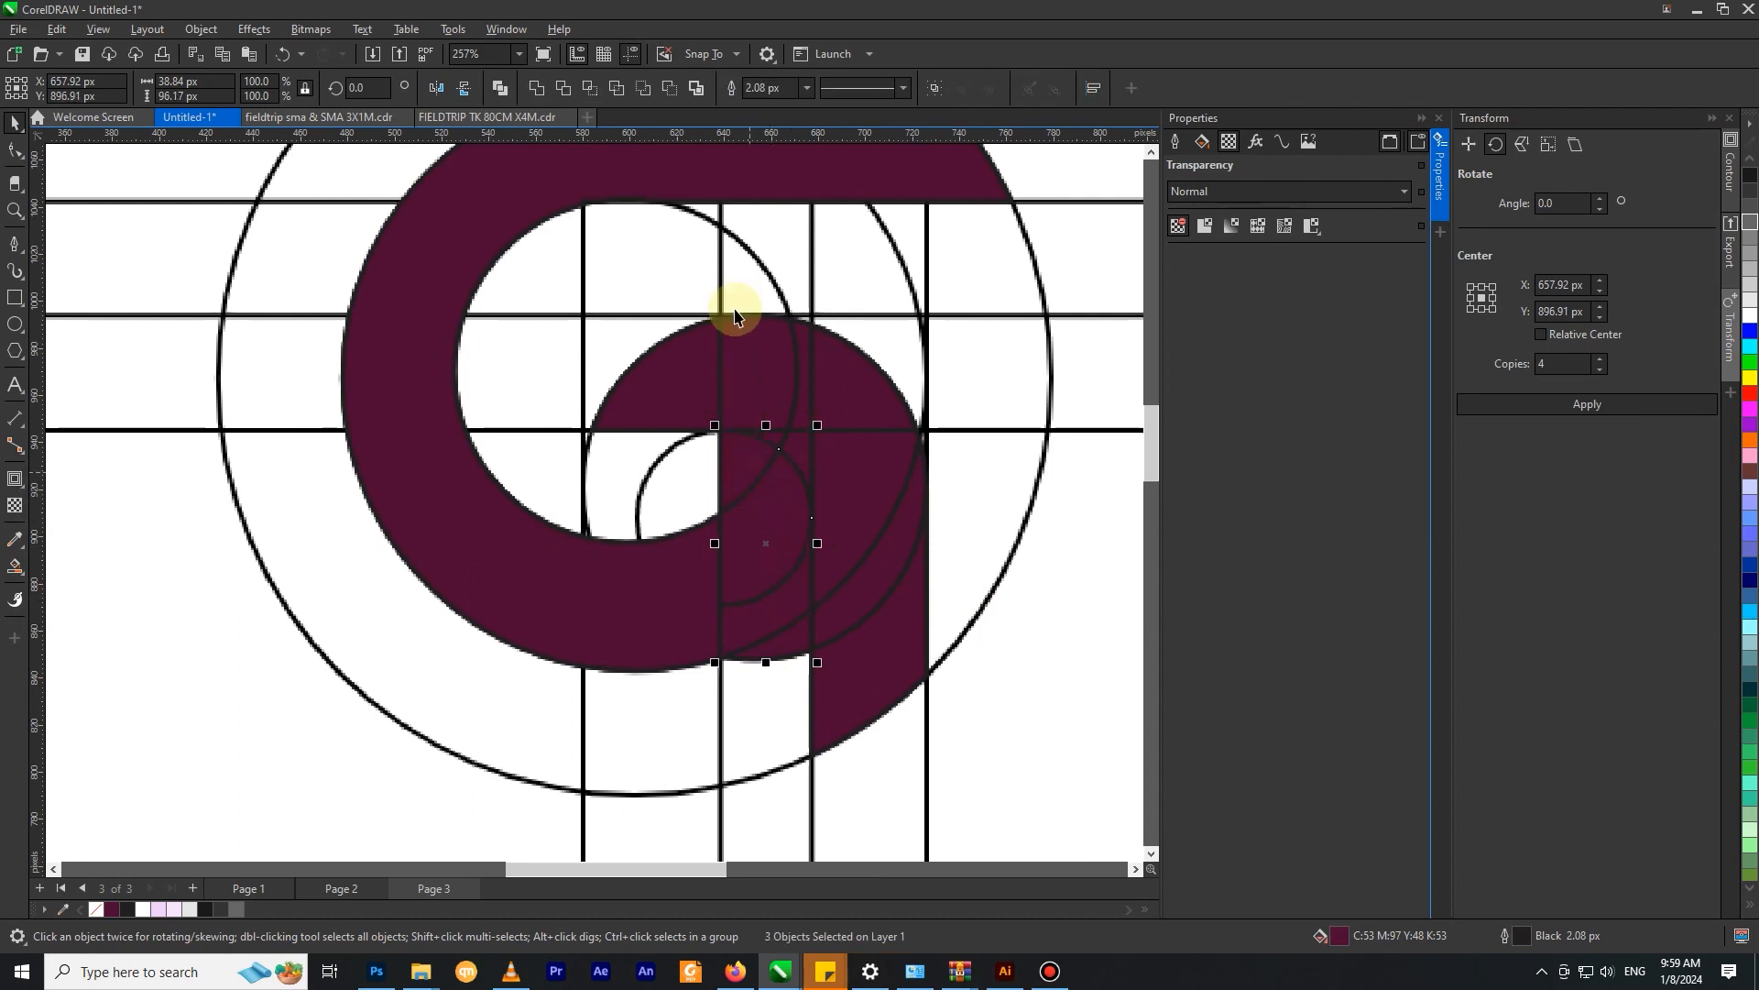
pyautogui.click(537, 92)
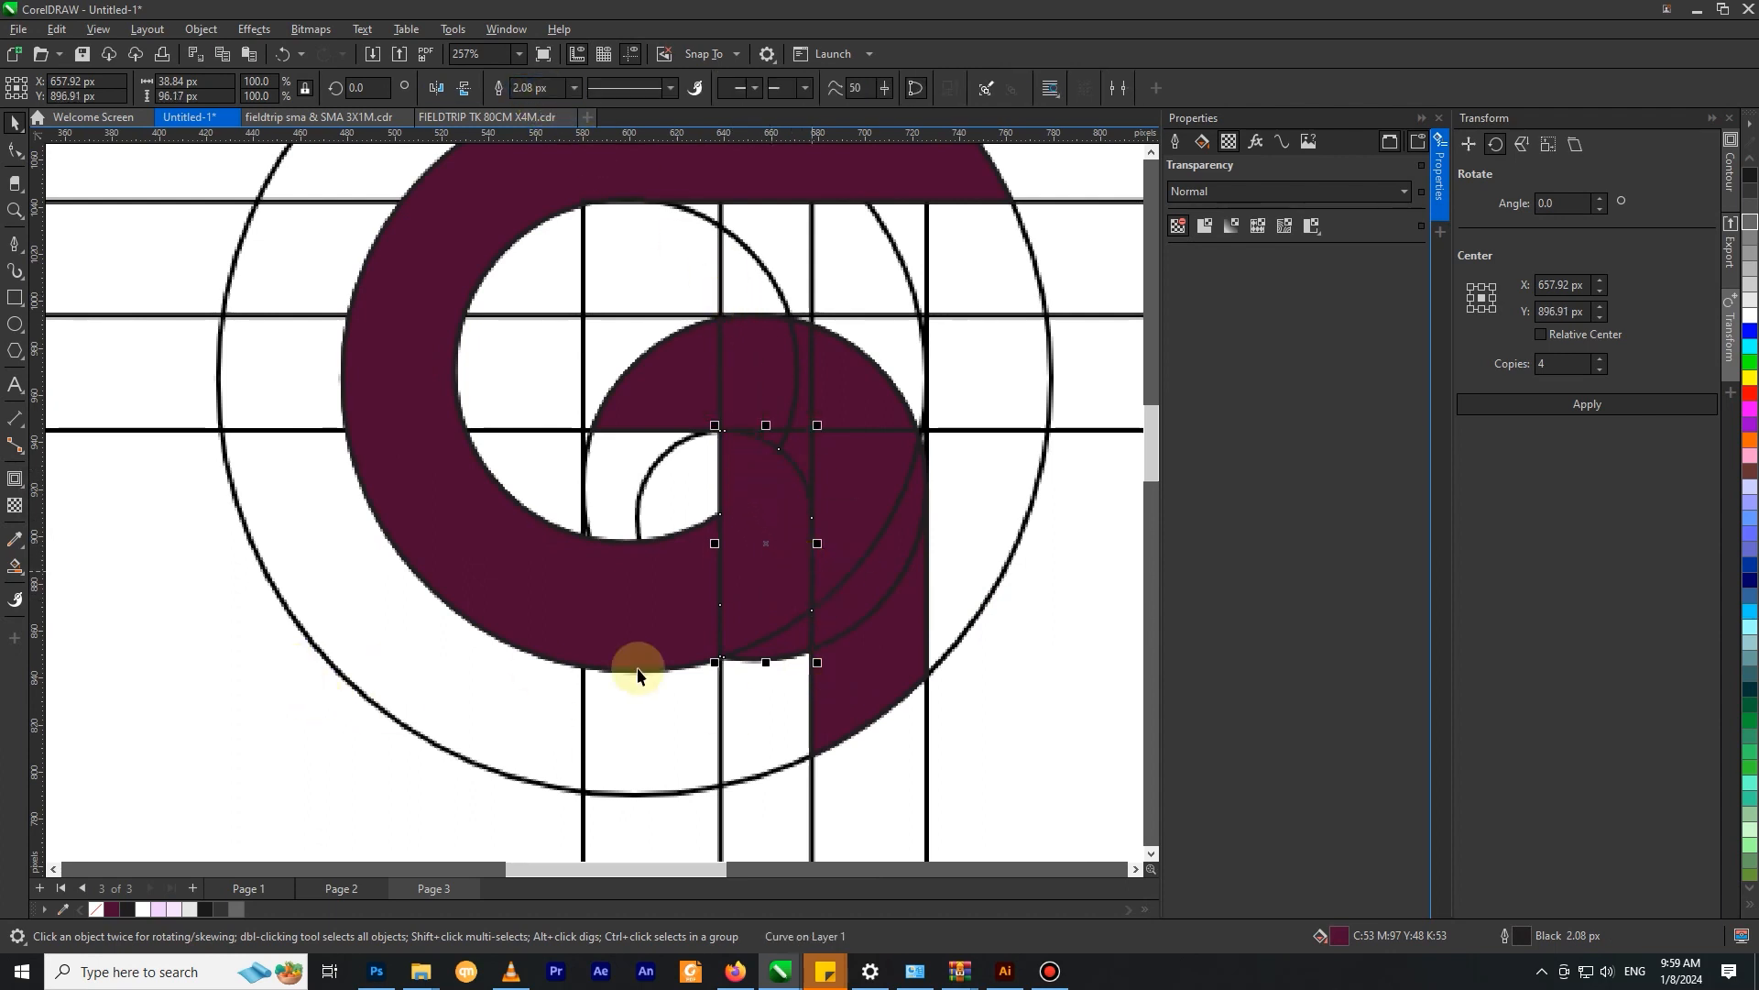
pyautogui.moveTo(774, 491); pyautogui.dragTo(183, 513)
pyautogui.hotkey('ctrl', 'z')
pyautogui.scroll(-1, 825, 602)
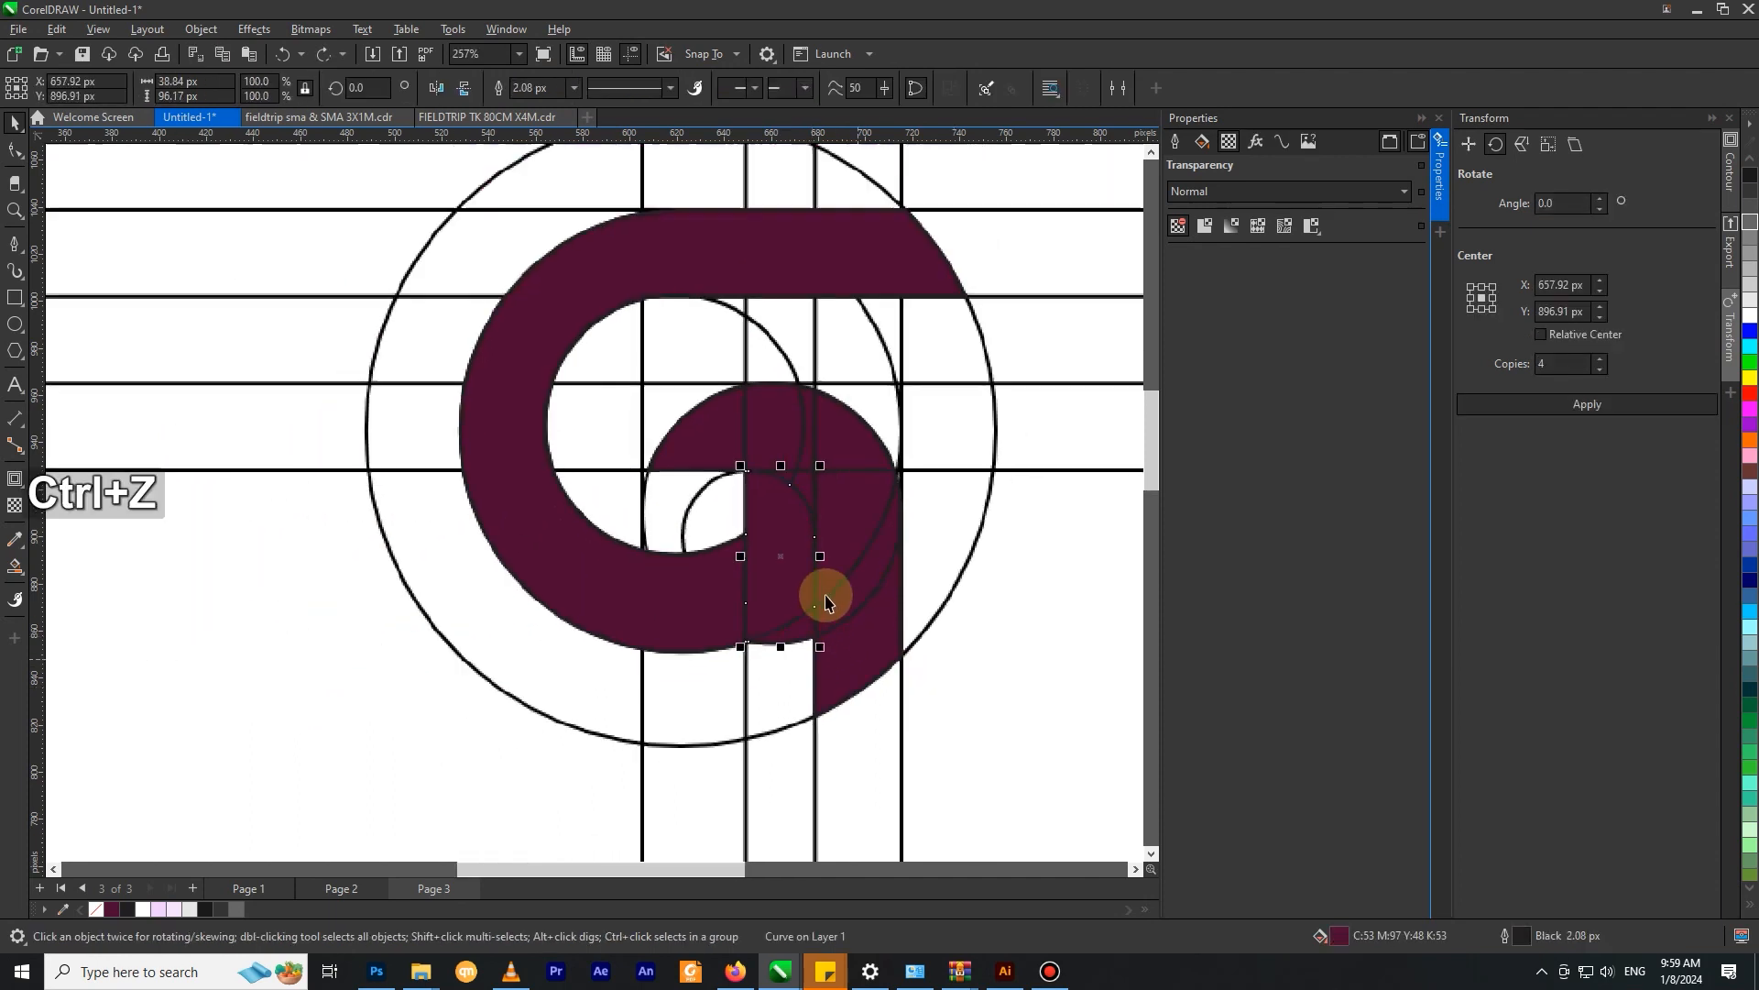
# Step: Select the stem pieces between the third and fourth vertical lines together with the pieces of the lower-right circle's cap
pyautogui.scroll(-1, 826, 602)
pyautogui.click(898, 639)
pyautogui.scroll(1, 881, 558)
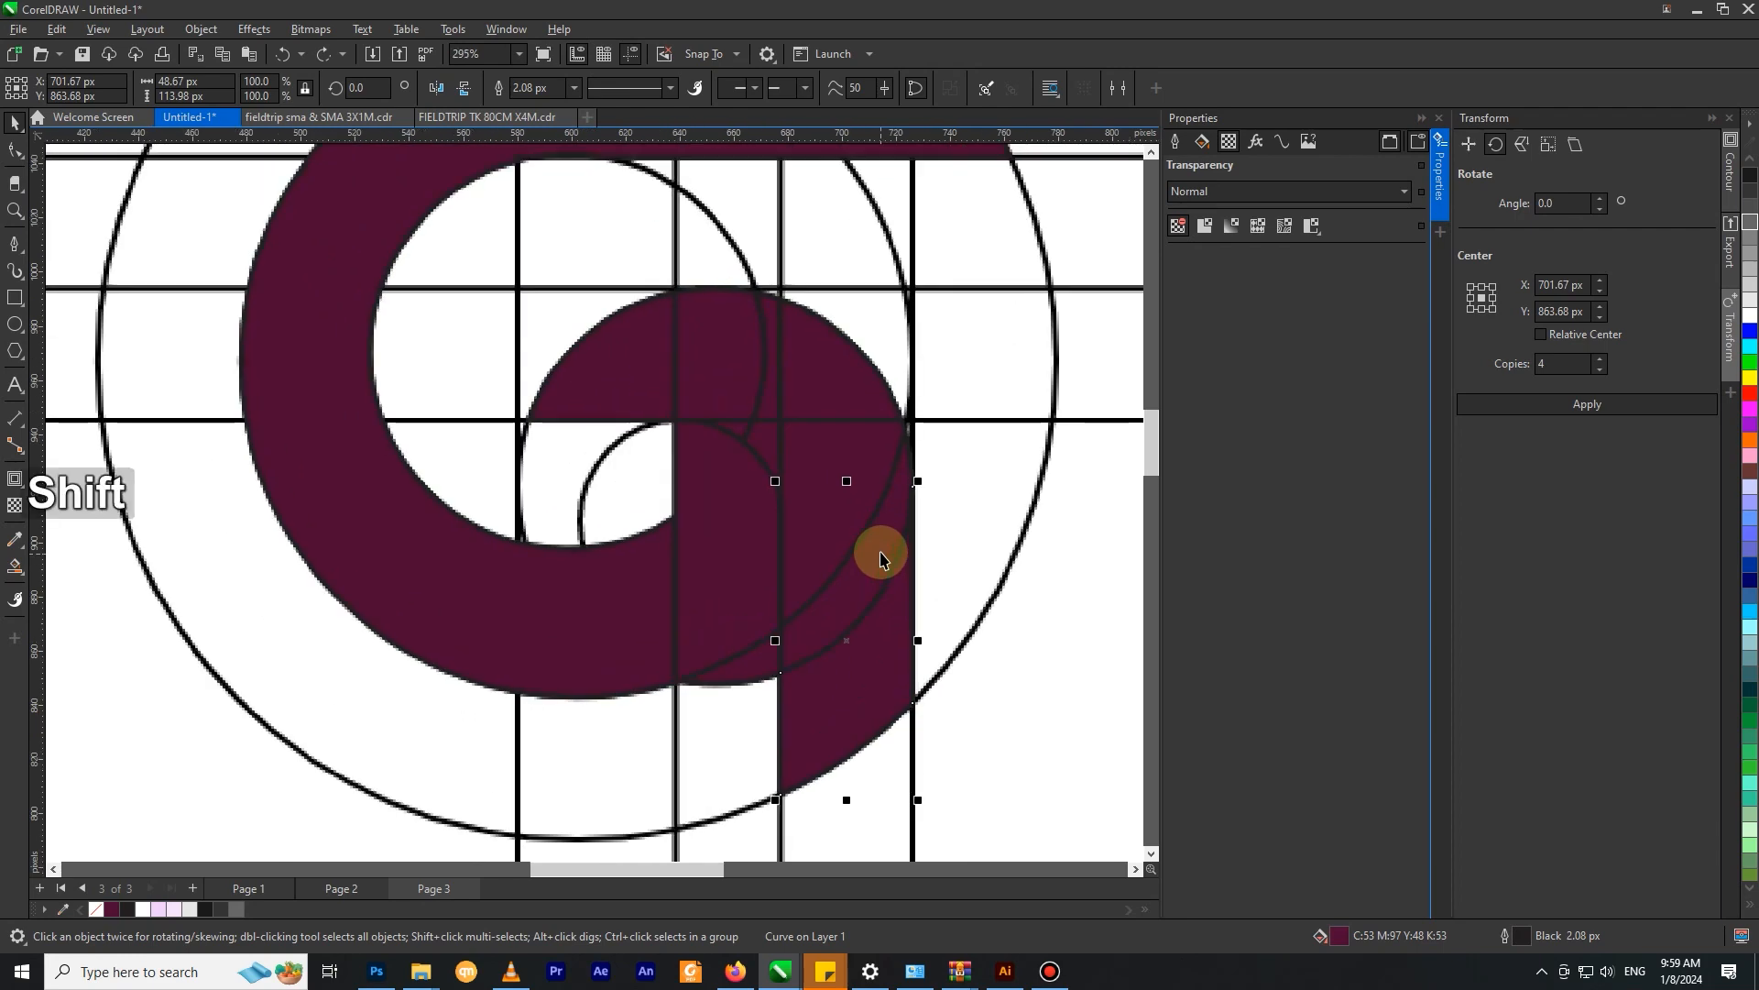
pyautogui.keyDown('shift'); pyautogui.click(880, 555); pyautogui.keyUp('shift')
pyautogui.scroll(1, 877, 458)
pyautogui.keyDown('shift'); pyautogui.click(857, 452); pyautogui.keyUp('shift')
pyautogui.scroll(1, 842, 337)
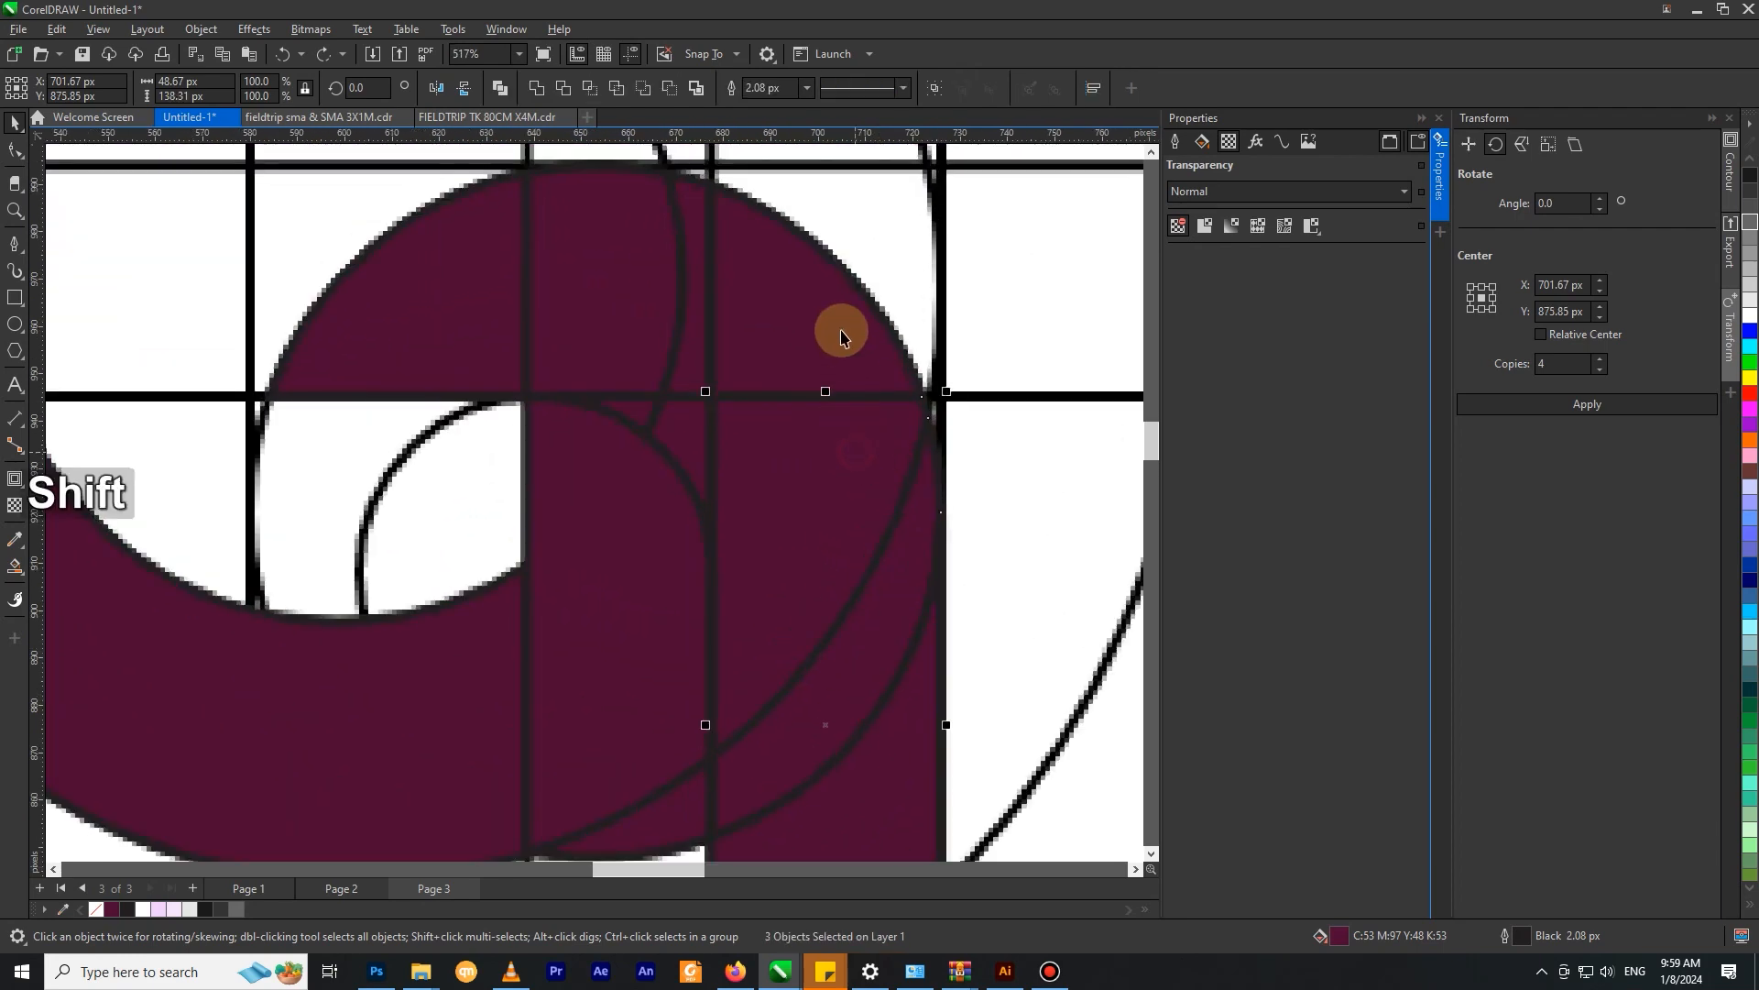
pyautogui.scroll(-1, 829, 321)
pyautogui.keyDown('shift'); pyautogui.click(731, 257); pyautogui.keyUp('shift')
pyautogui.scroll(1, 744, 271)
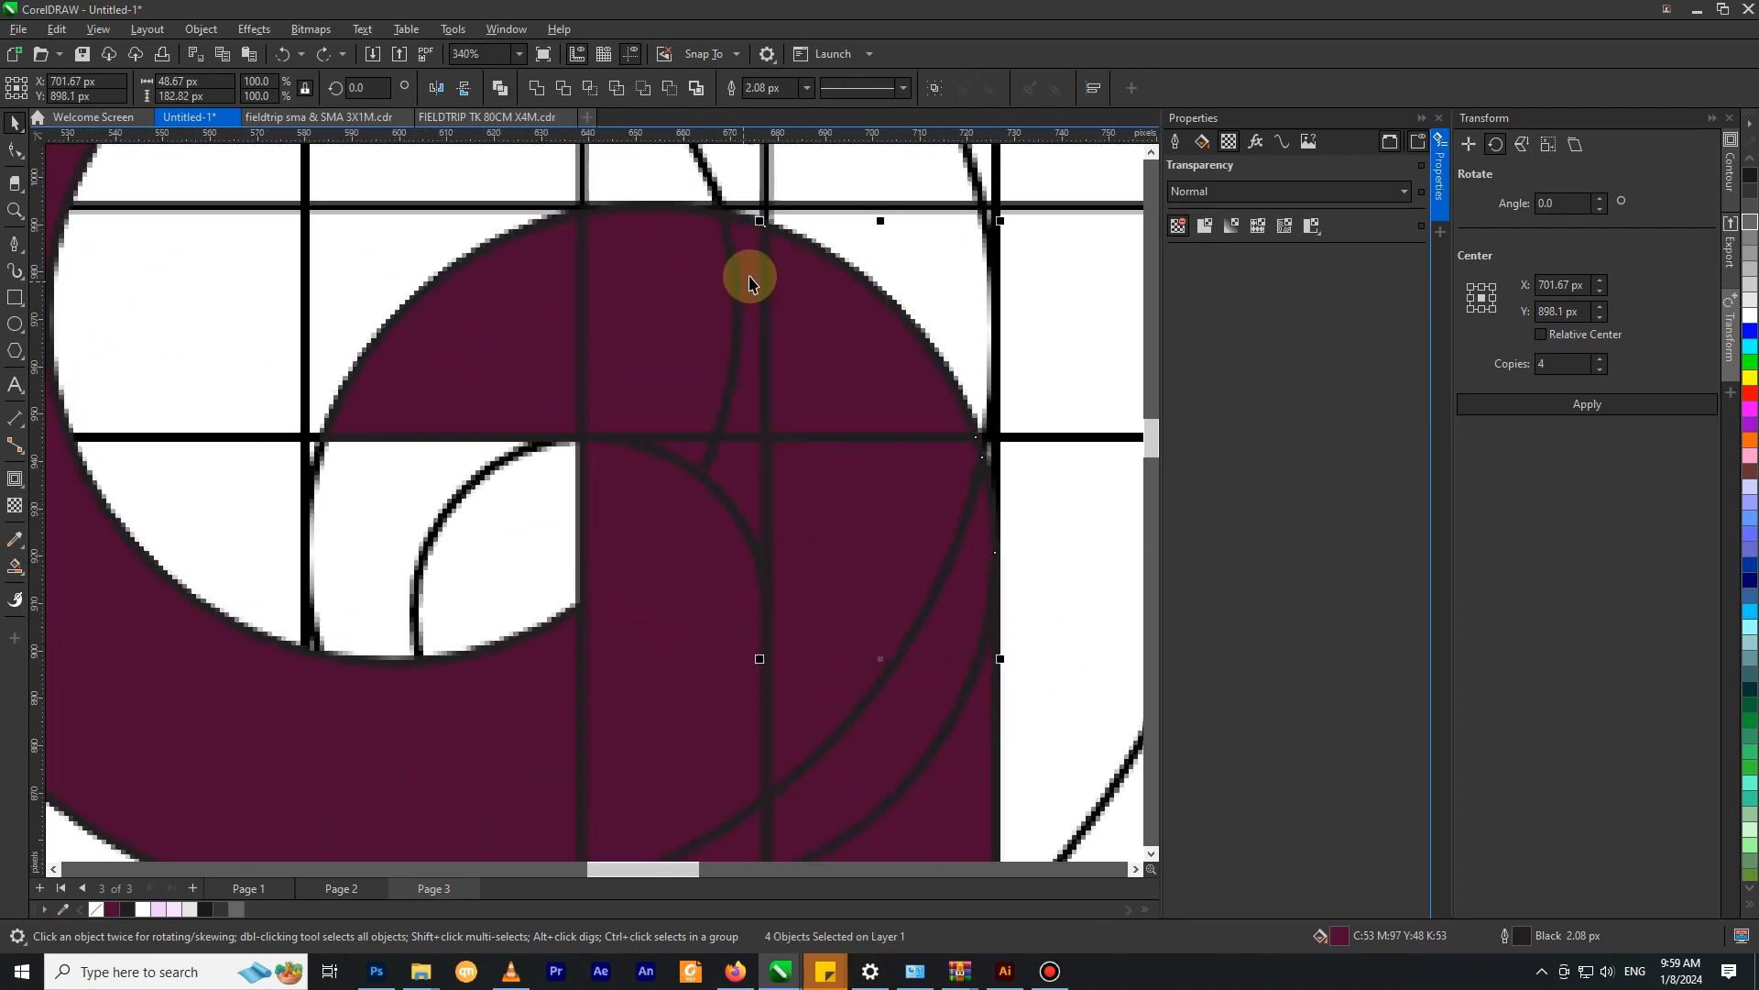
pyautogui.keyDown('shift'); pyautogui.click(522, 309); pyautogui.keyUp('shift')
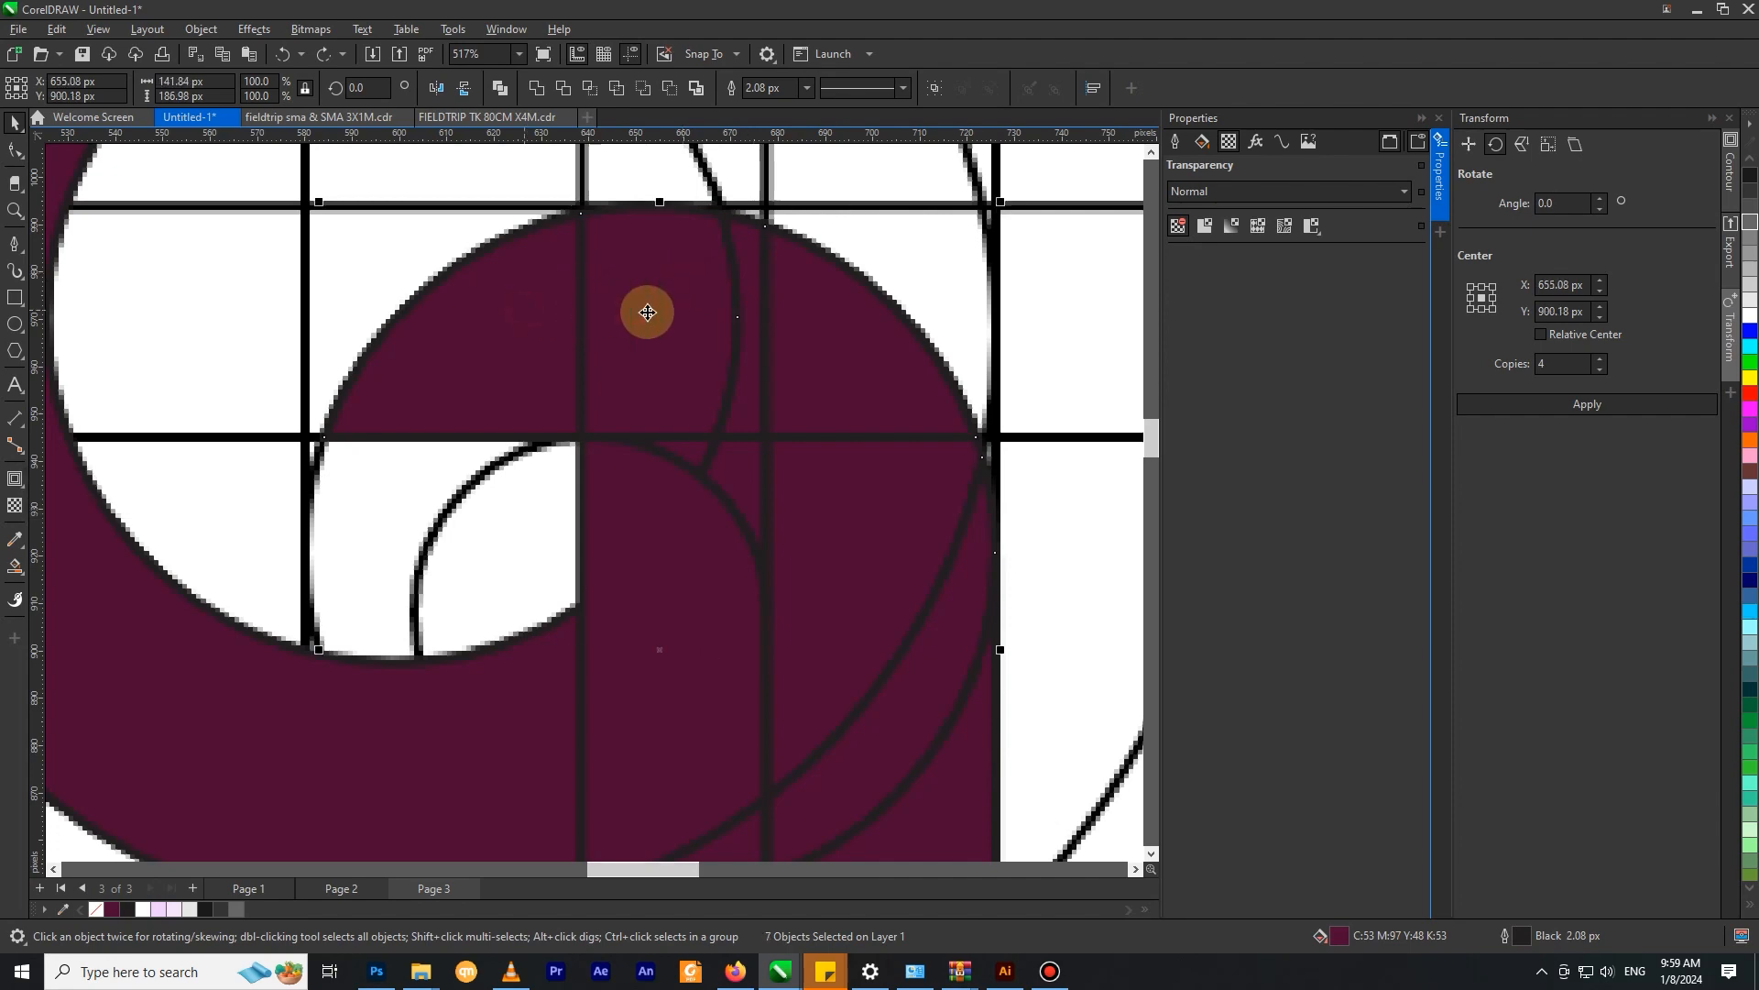
# Step: Weld the selected cap and stem pieces into one hook-shaped curve in their original position
pyautogui.scroll(-1, 723, 352)
pyautogui.scroll(-2, 723, 352)
pyautogui.moveTo(738, 381); pyautogui.dragTo(961, 427)
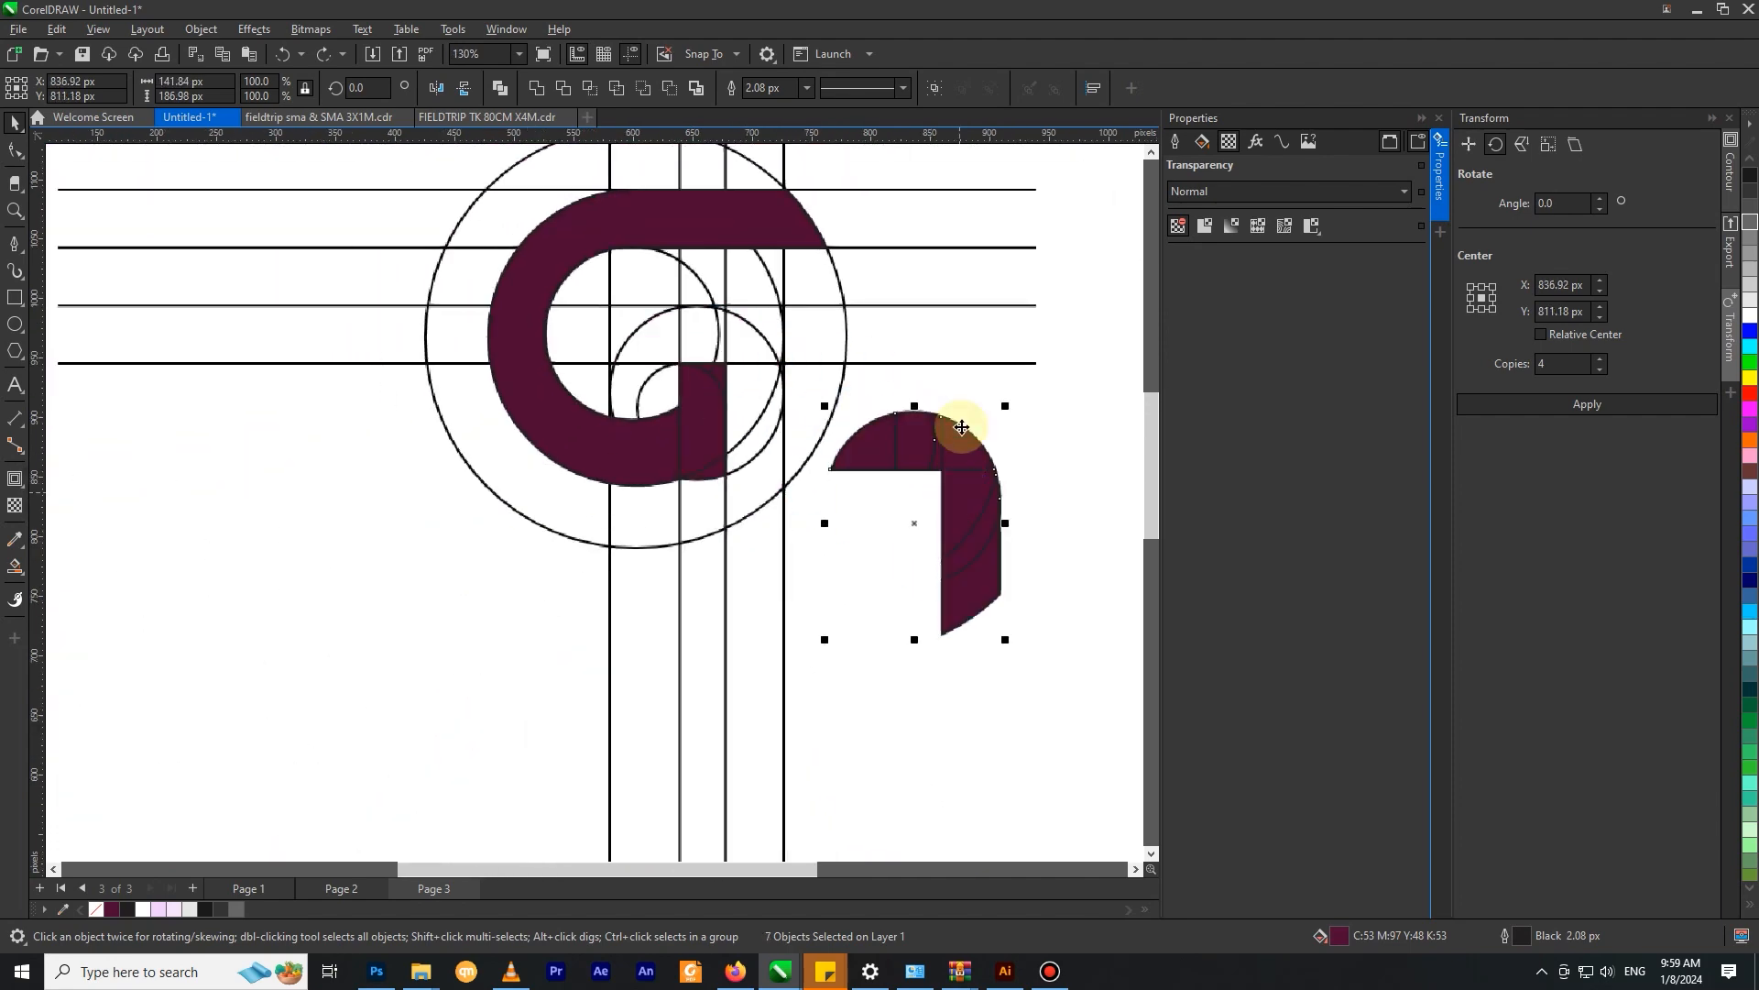
pyautogui.scroll(3, 1008, 487)
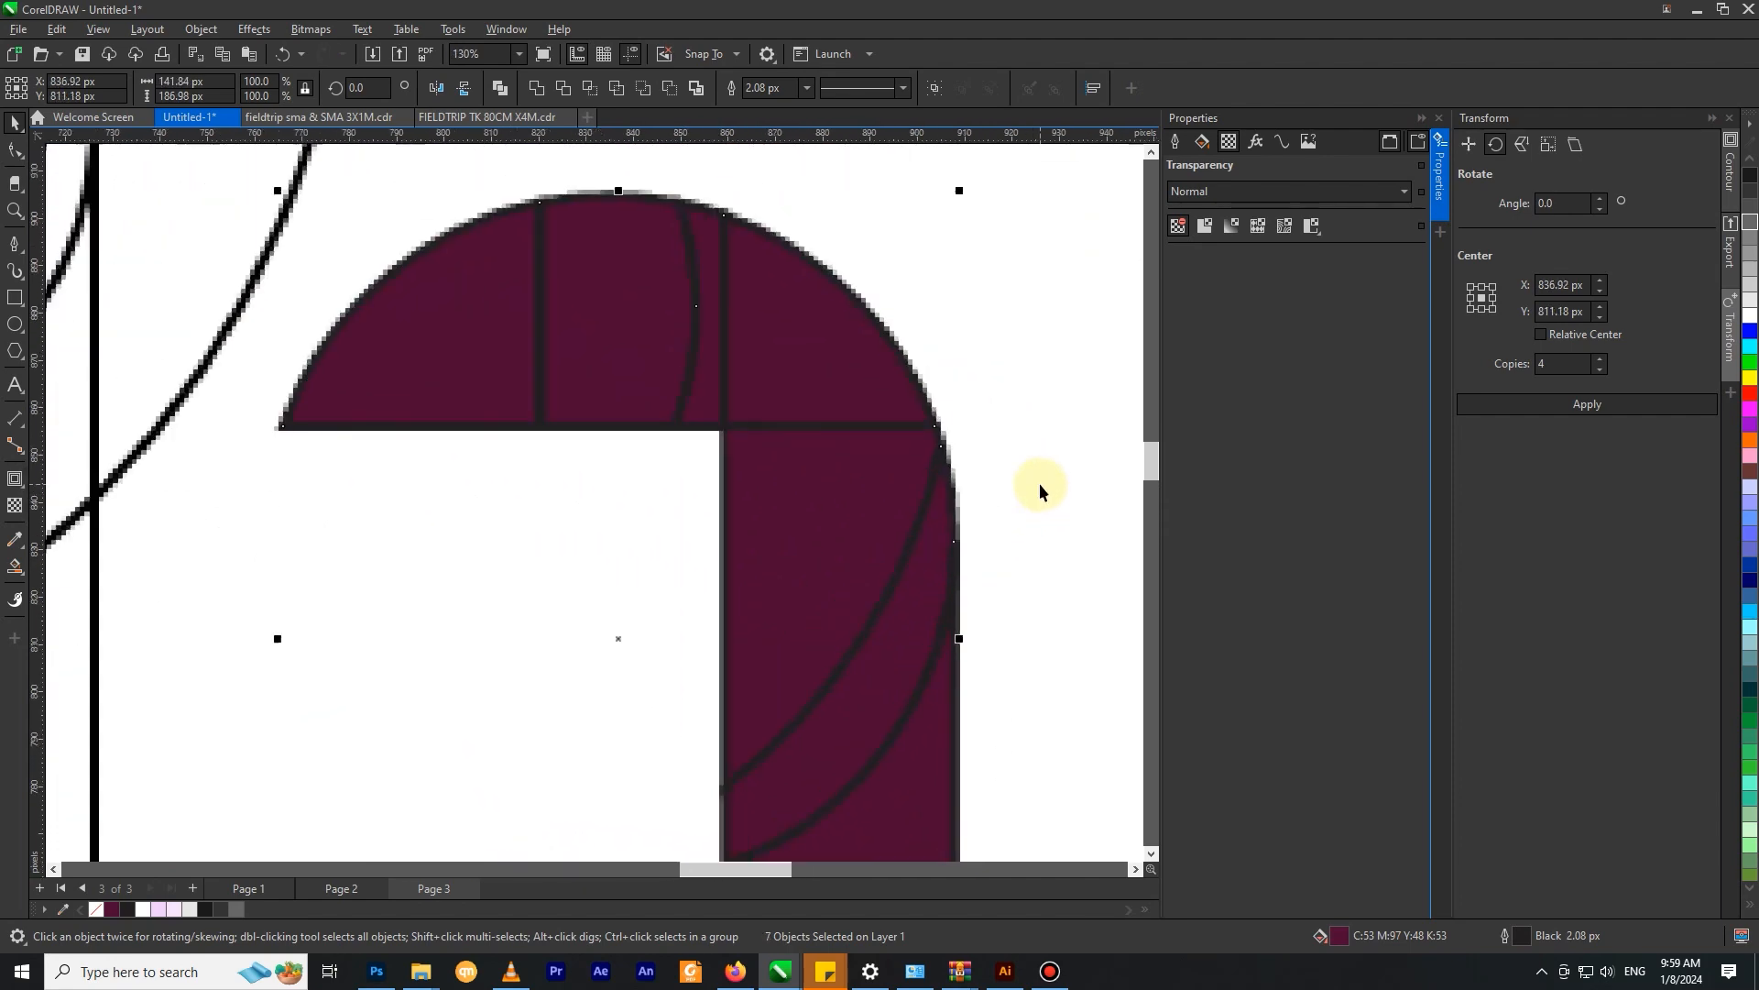
pyautogui.scroll(-4, 969, 400)
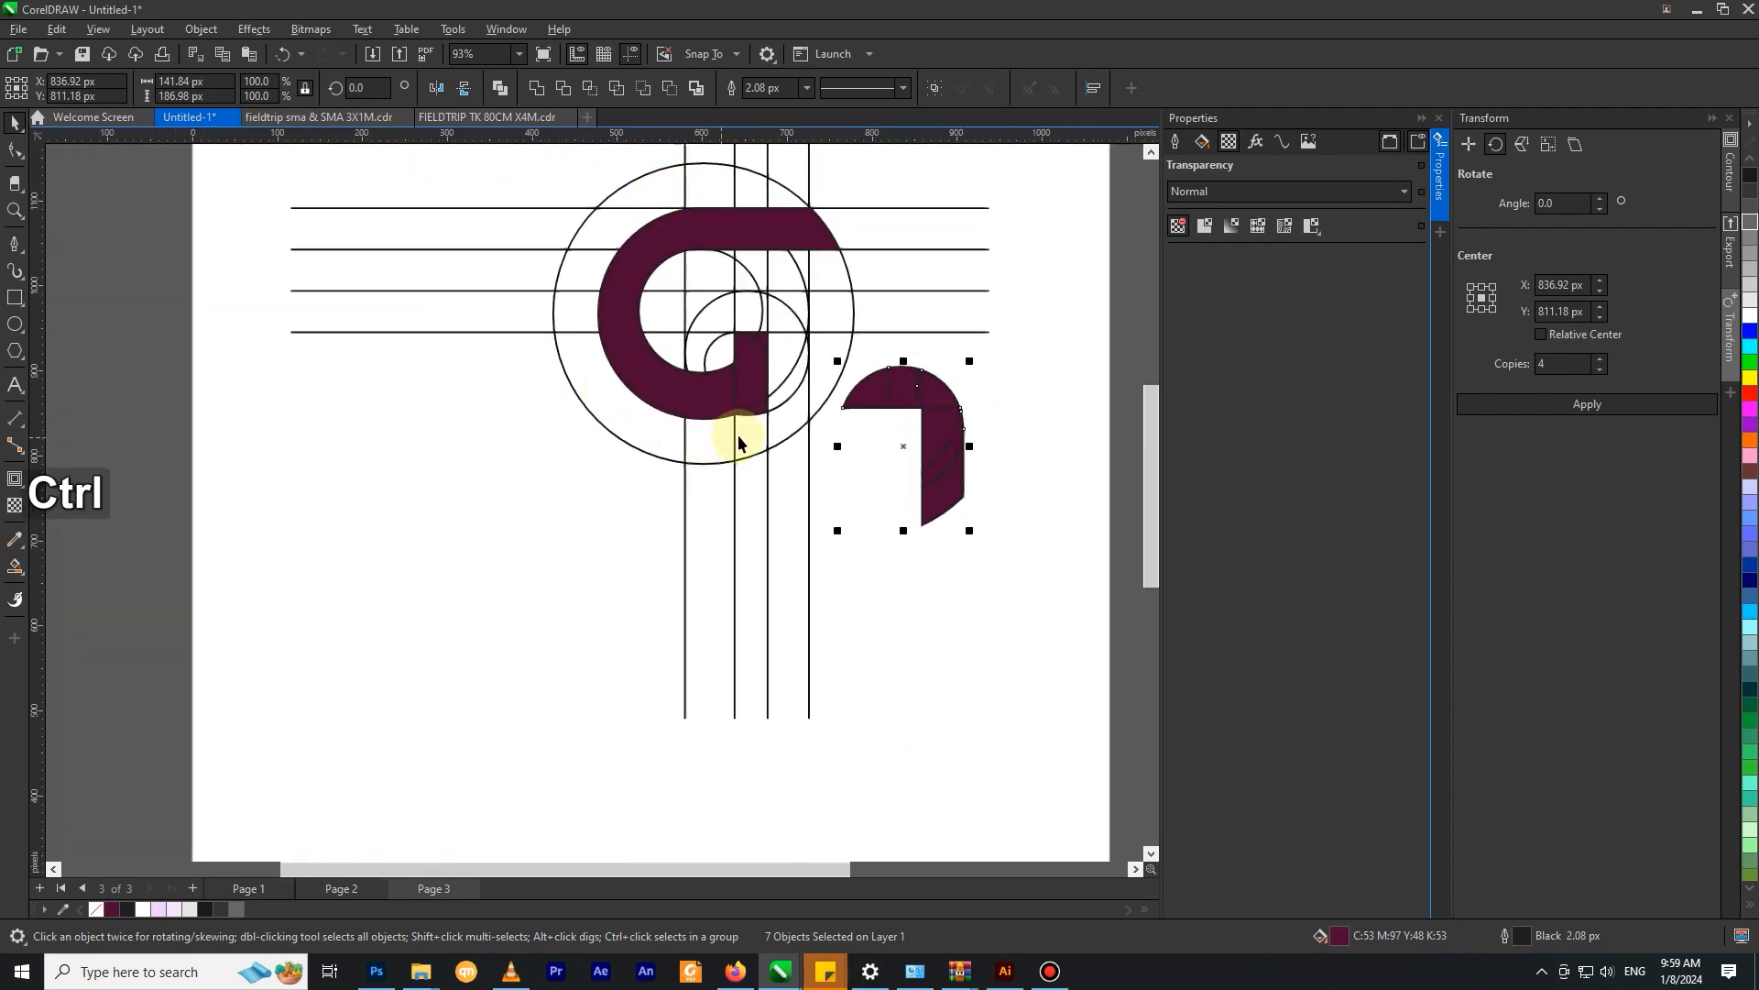
pyautogui.hotkey('ctrl', 'z')
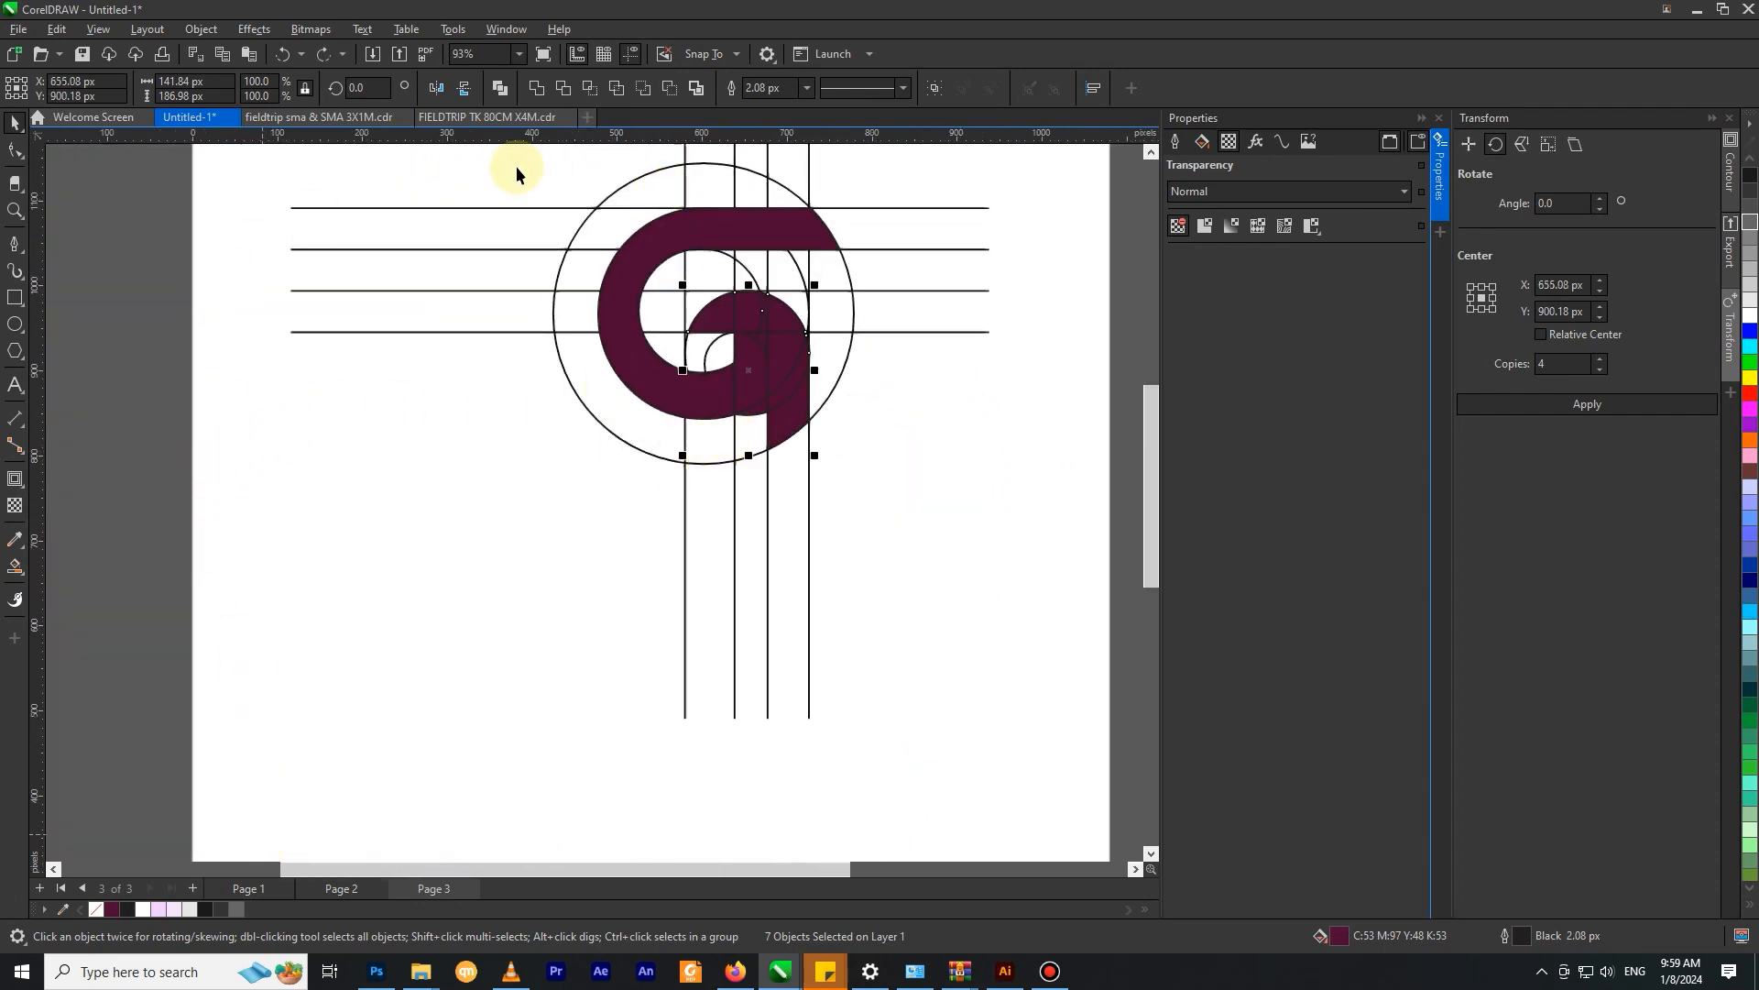
pyautogui.click(536, 89)
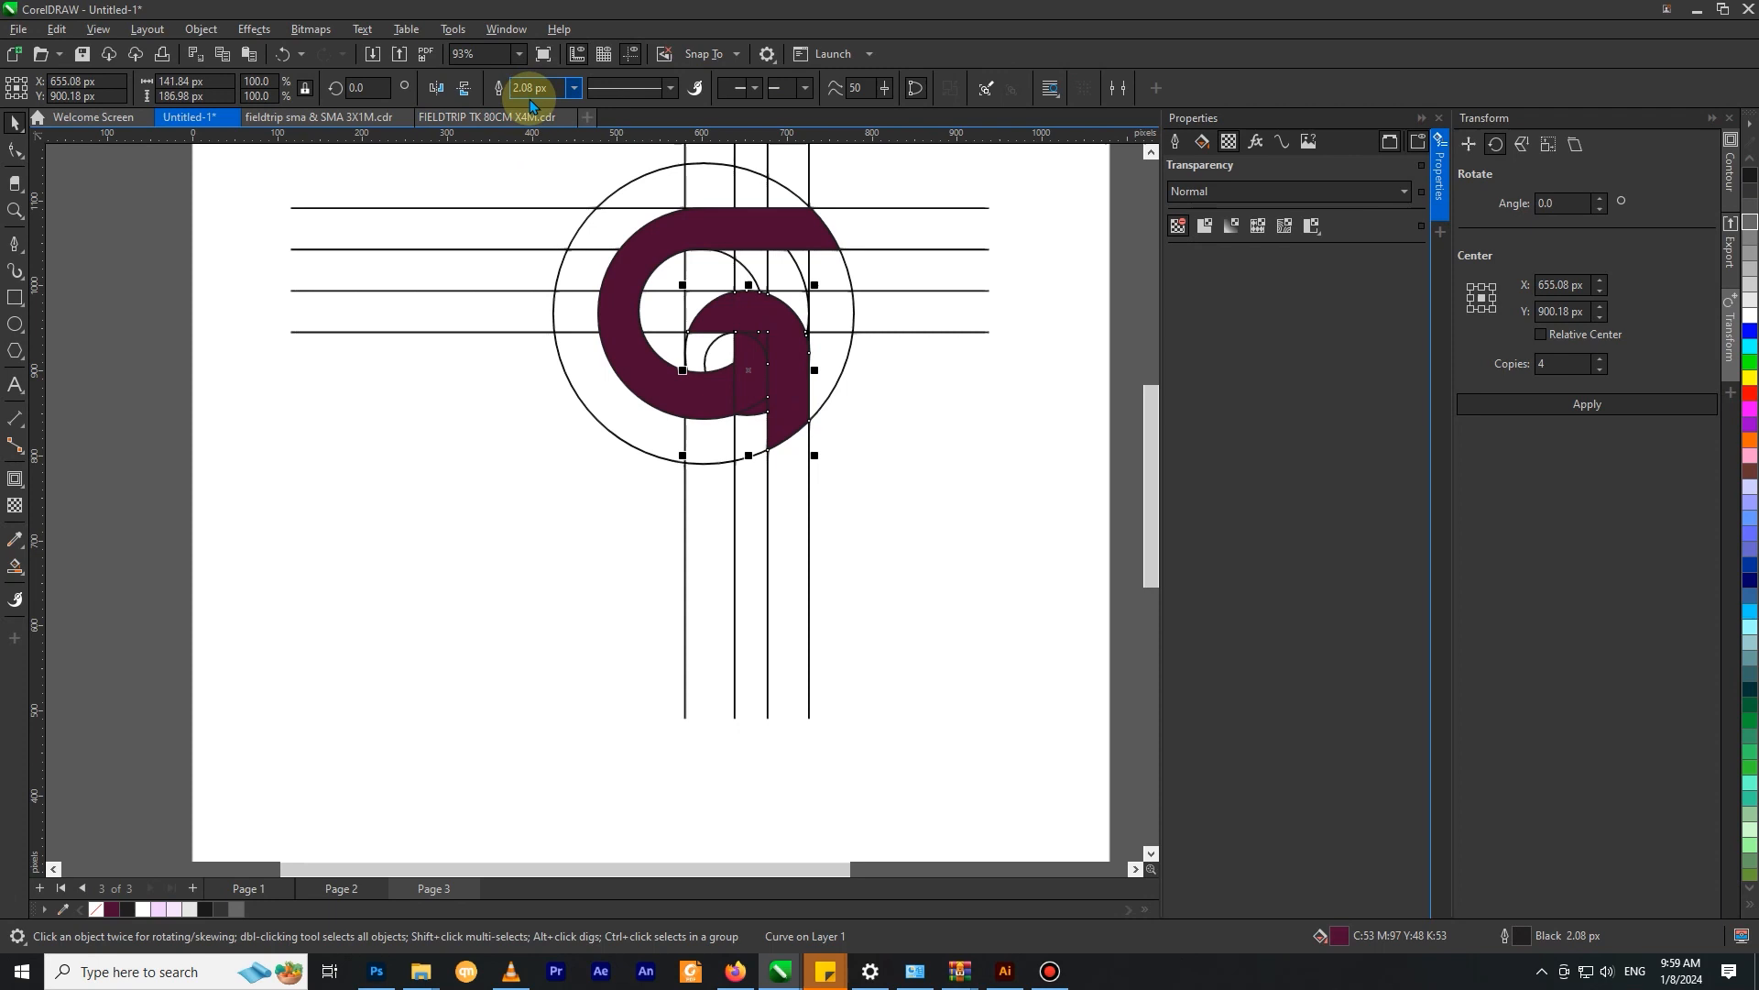
pyautogui.click(532, 396)
# Step: Weld the small corner pieces above the small circle's arc to the hook-shaped cap and stem
pyautogui.scroll(2, 807, 383)
pyautogui.scroll(1, 744, 330)
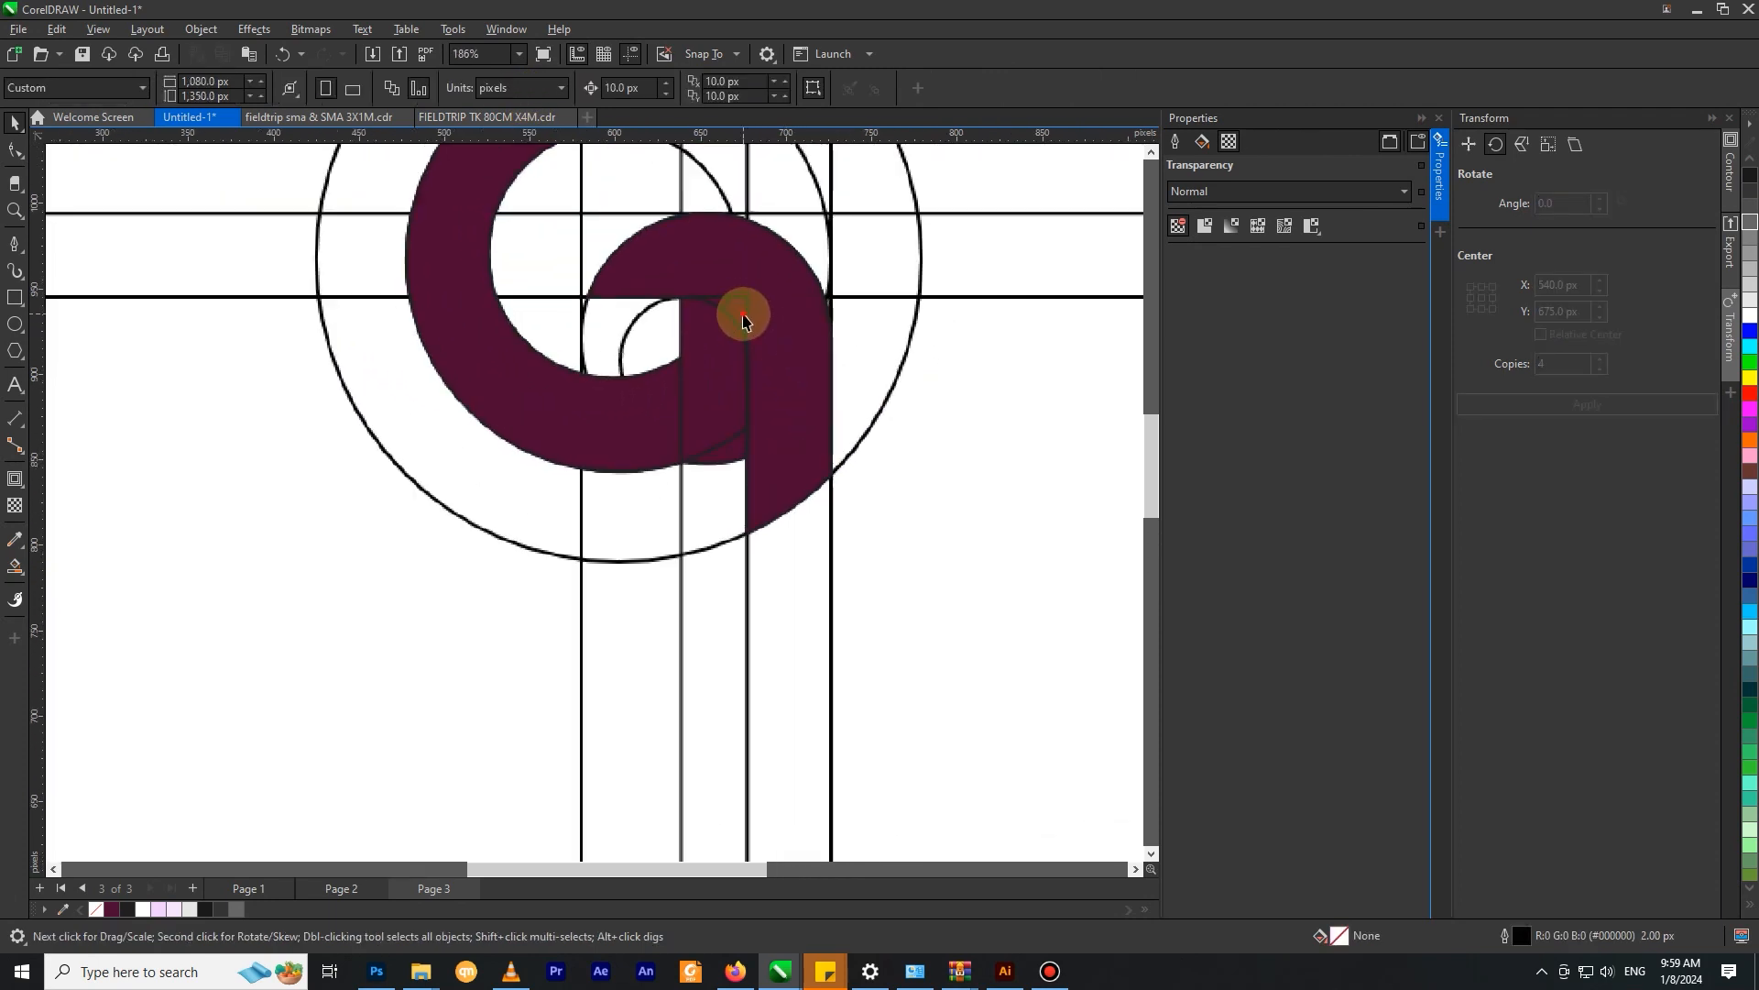
pyautogui.click(738, 314)
pyautogui.scroll(5, 738, 314)
pyautogui.keyDown('shift'); pyautogui.click(697, 302); pyautogui.keyUp('shift')
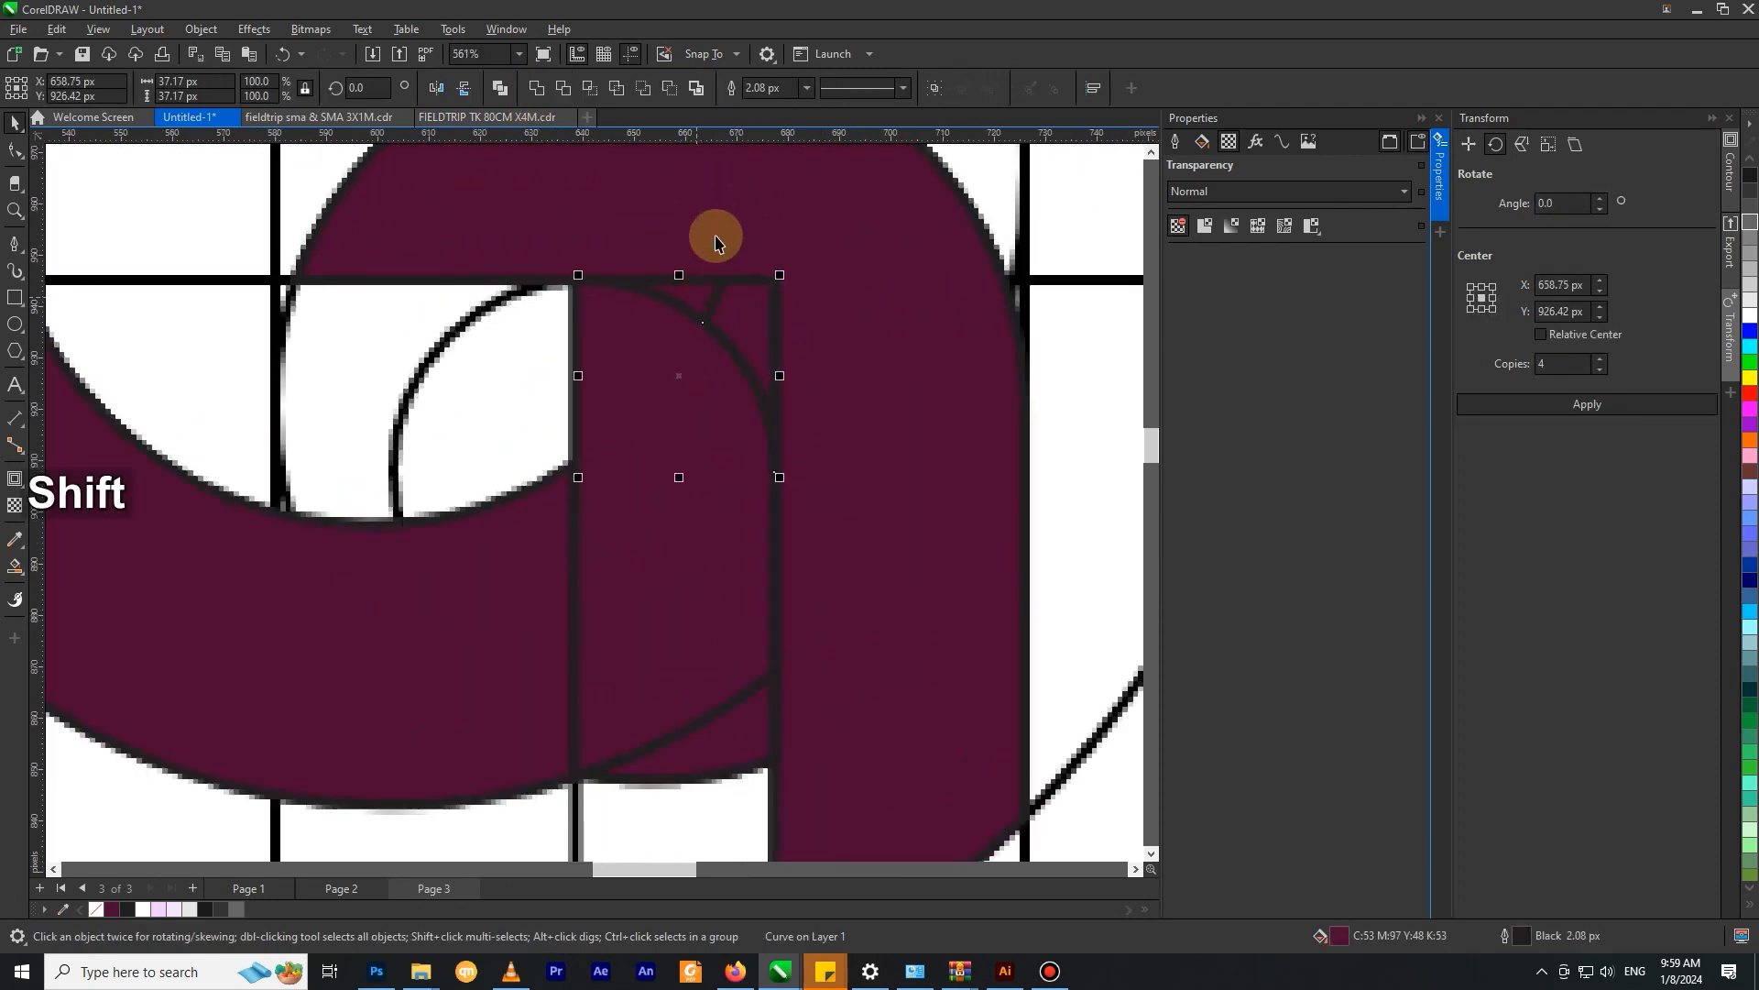
pyautogui.keyDown('shift'); pyautogui.click(712, 236); pyautogui.keyUp('shift')
pyautogui.click(541, 92)
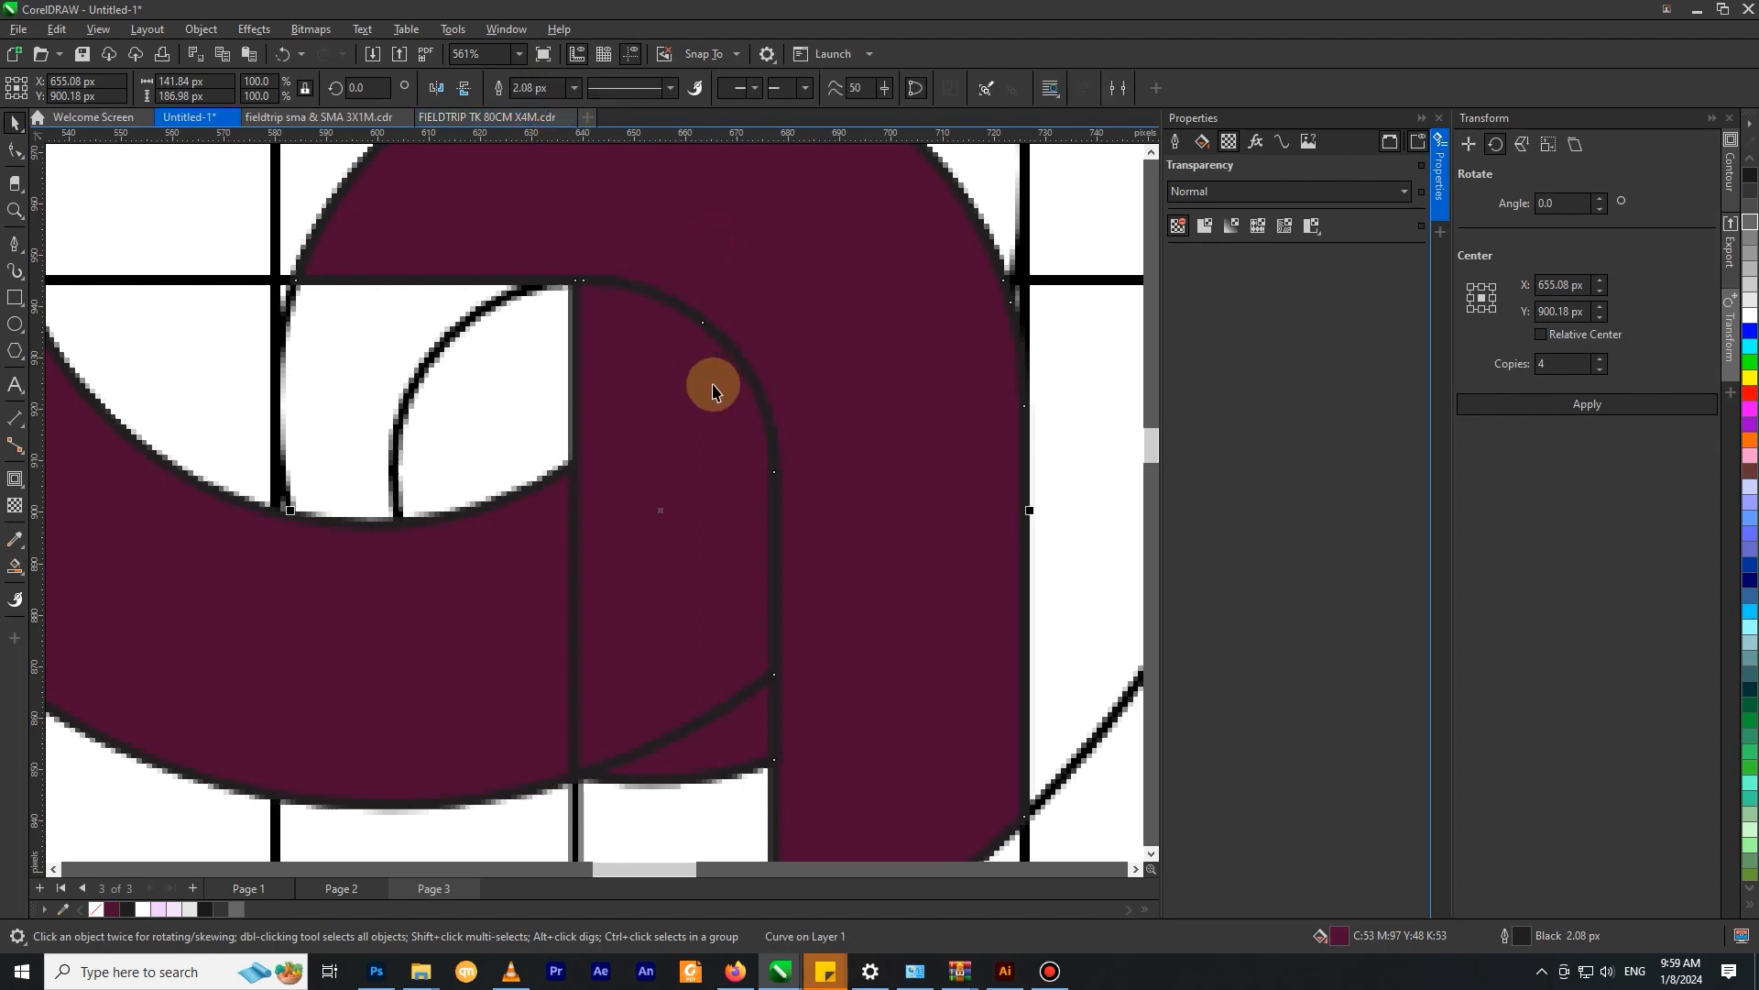
pyautogui.scroll(-5, 711, 381)
pyautogui.click(924, 570)
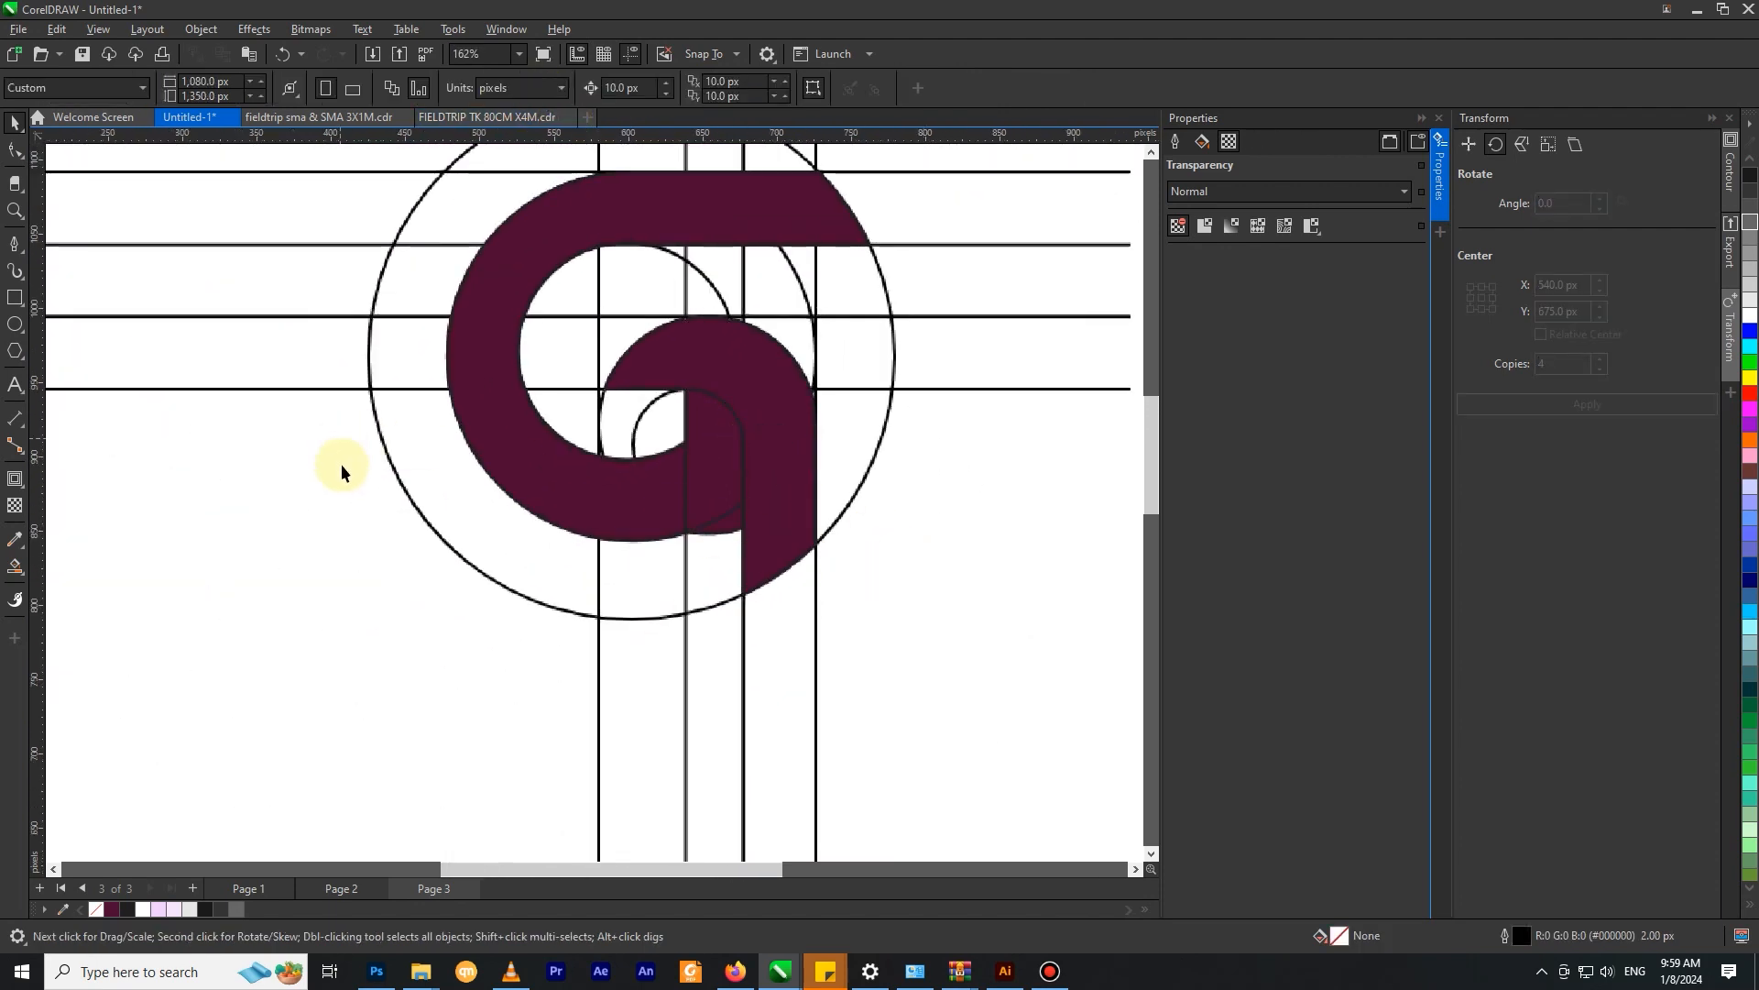
# Step: Delete the leftover sliver below the ring between the second and third vertical lines, along with the lower-right construction circle
pyautogui.click(724, 539)
pyautogui.press('Delete')
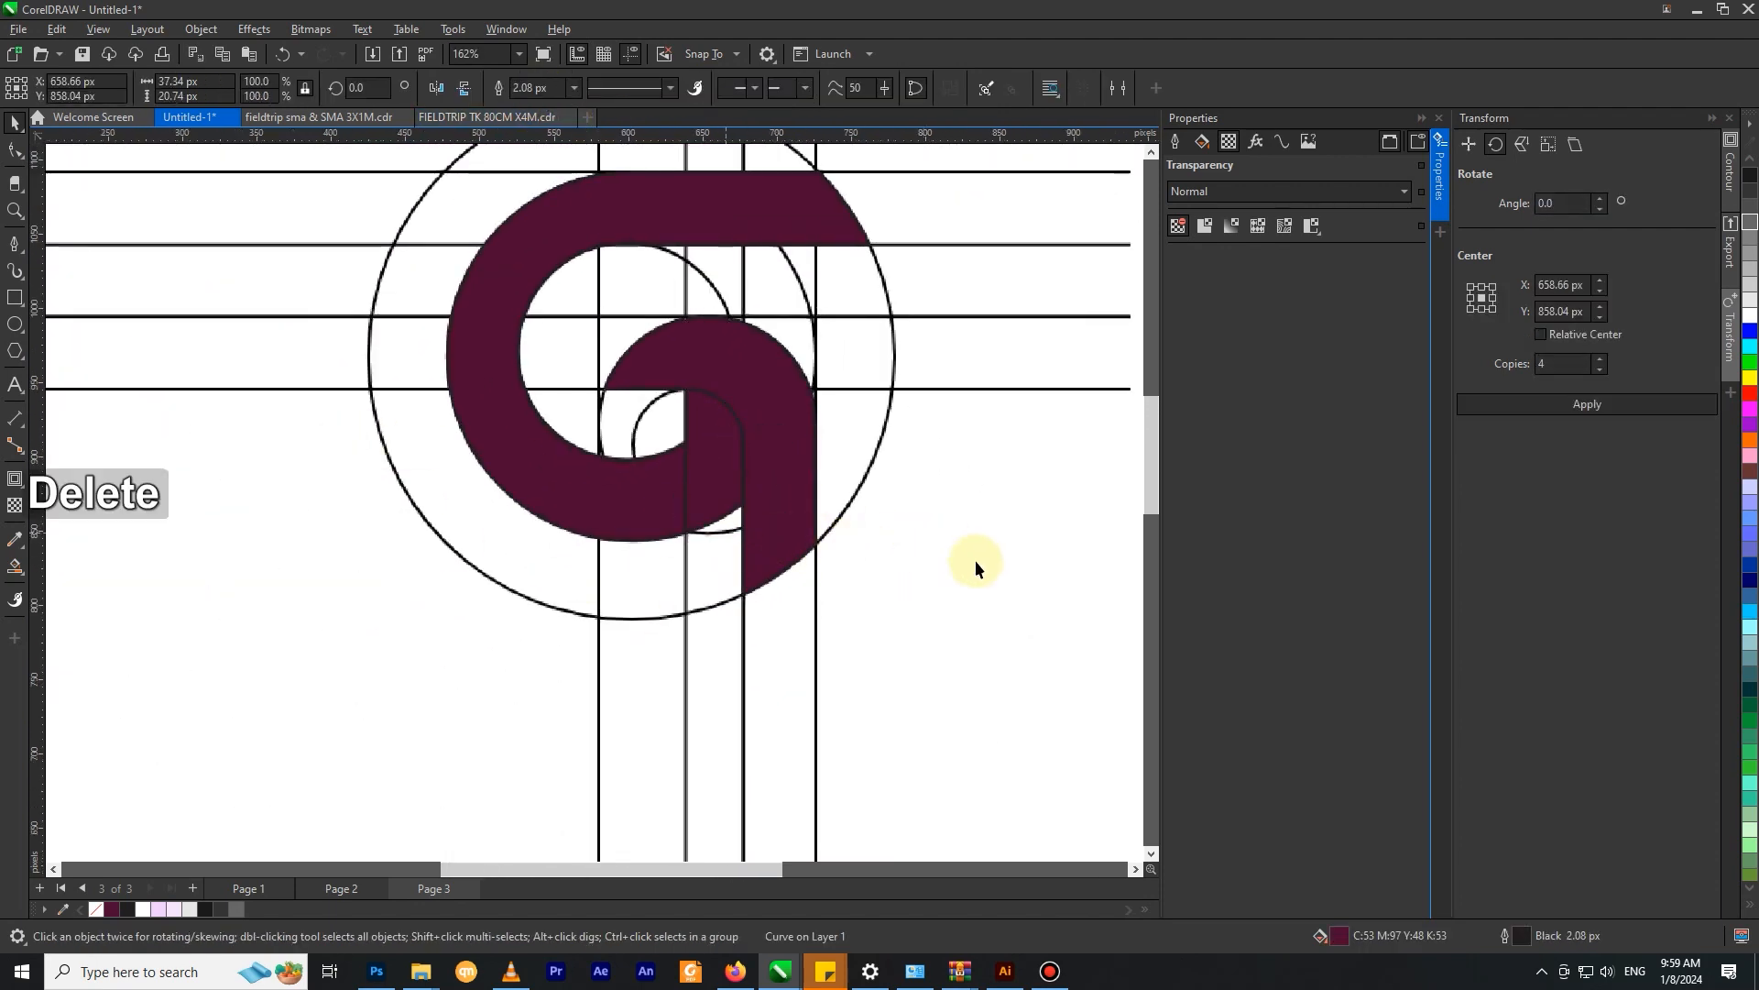
pyautogui.moveTo(718, 539); pyautogui.dragTo(907, 580)
pyautogui.press('Delete')
pyautogui.scroll(-1, 754, 473)
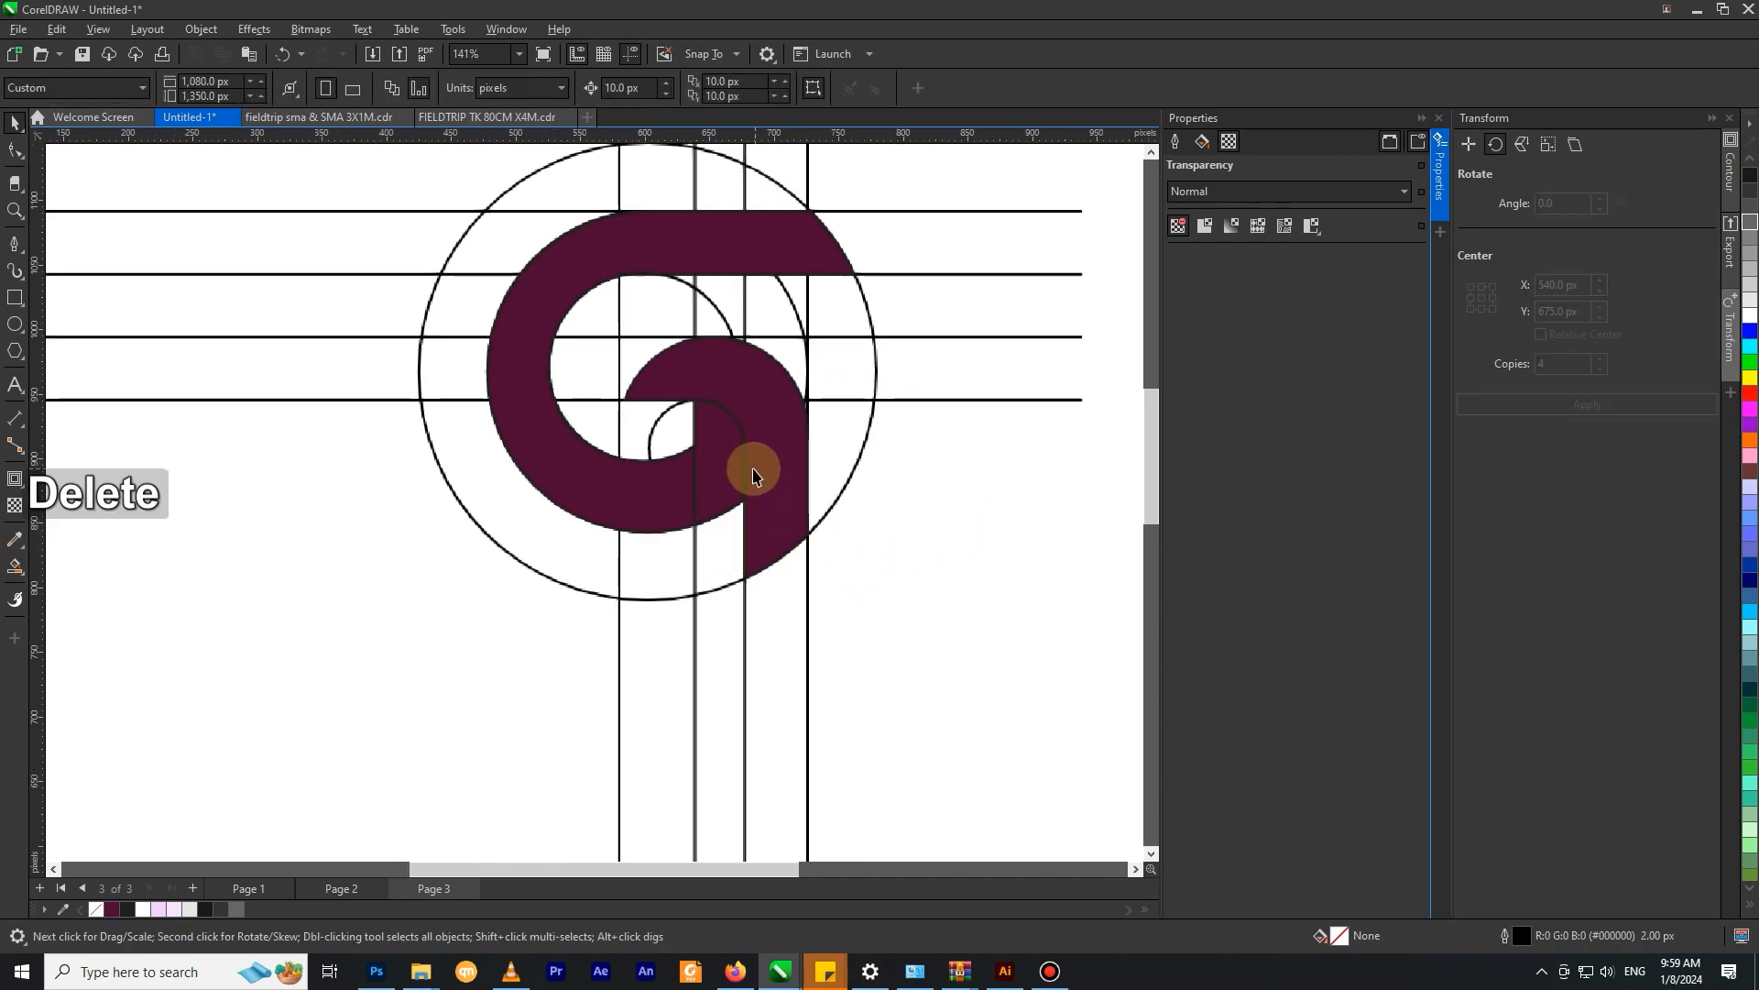
# Step: Try to move the welded inner piece between the second and third vertical lines down out of the logo
pyautogui.click(743, 458)
pyautogui.moveTo(744, 454); pyautogui.dragTo(814, 623)
pyautogui.hotkey('ctrl', 'z')
pyautogui.hotkey('ctrl', 'z')
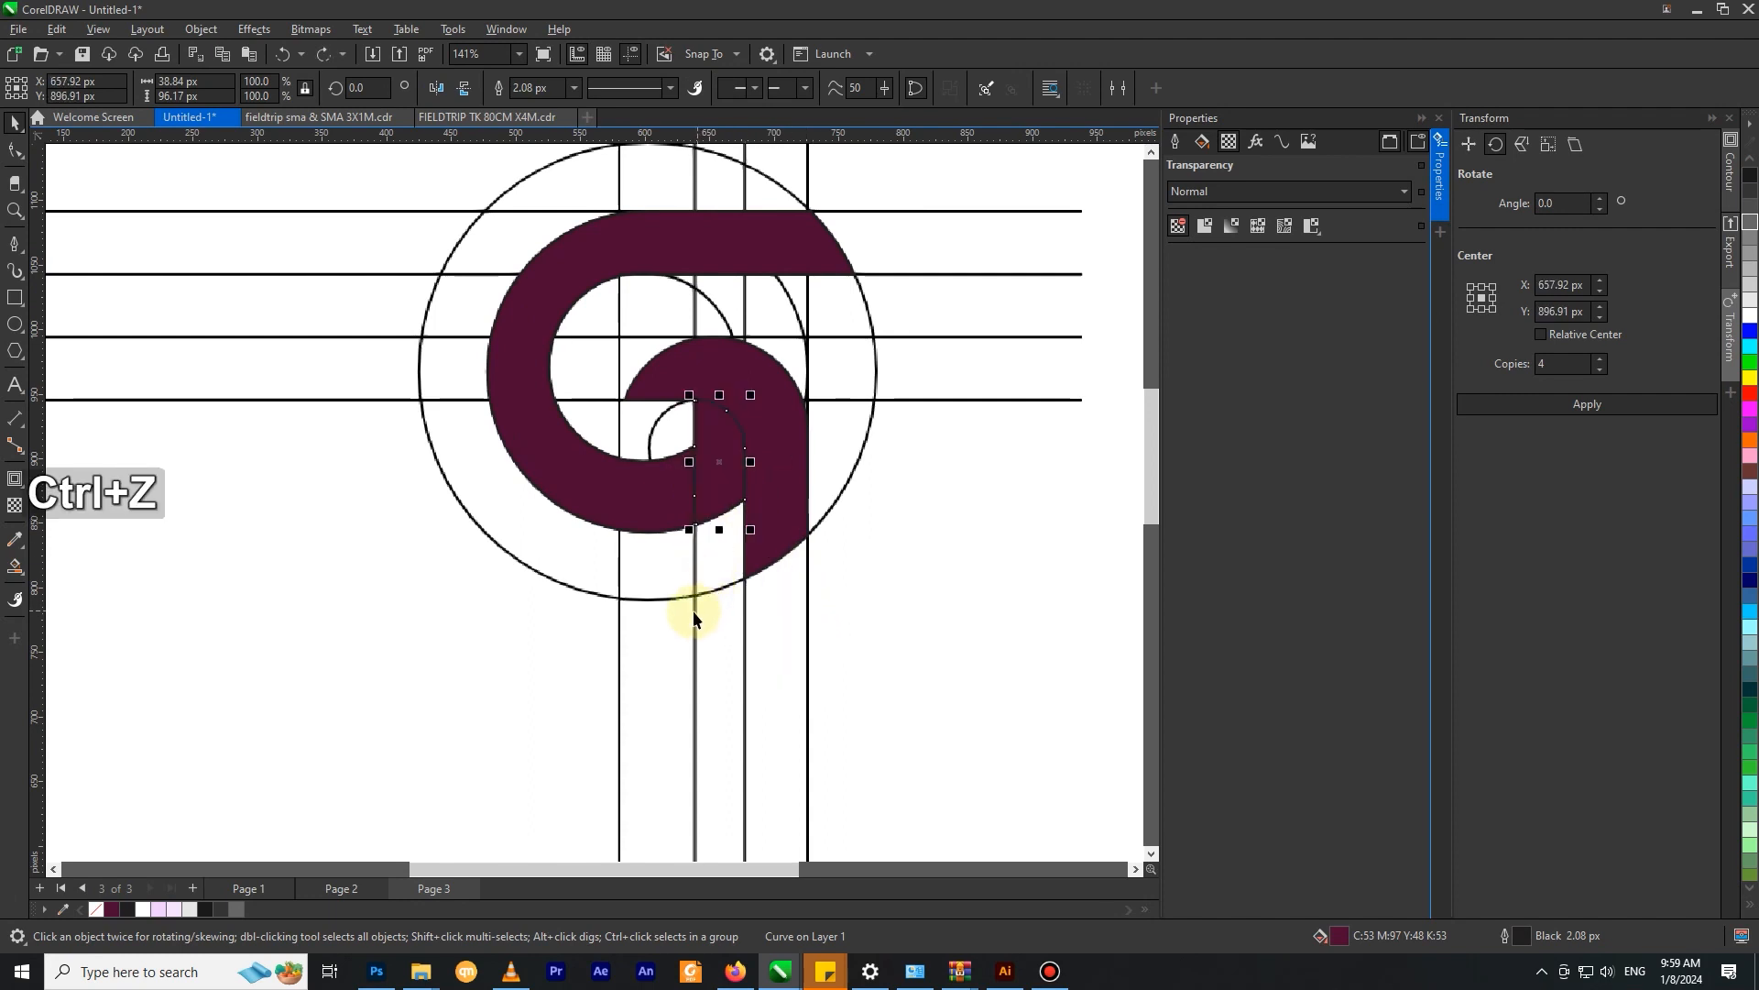
# Step: Delete the second, third and fourth vertical construction lines
pyautogui.press('Delete')
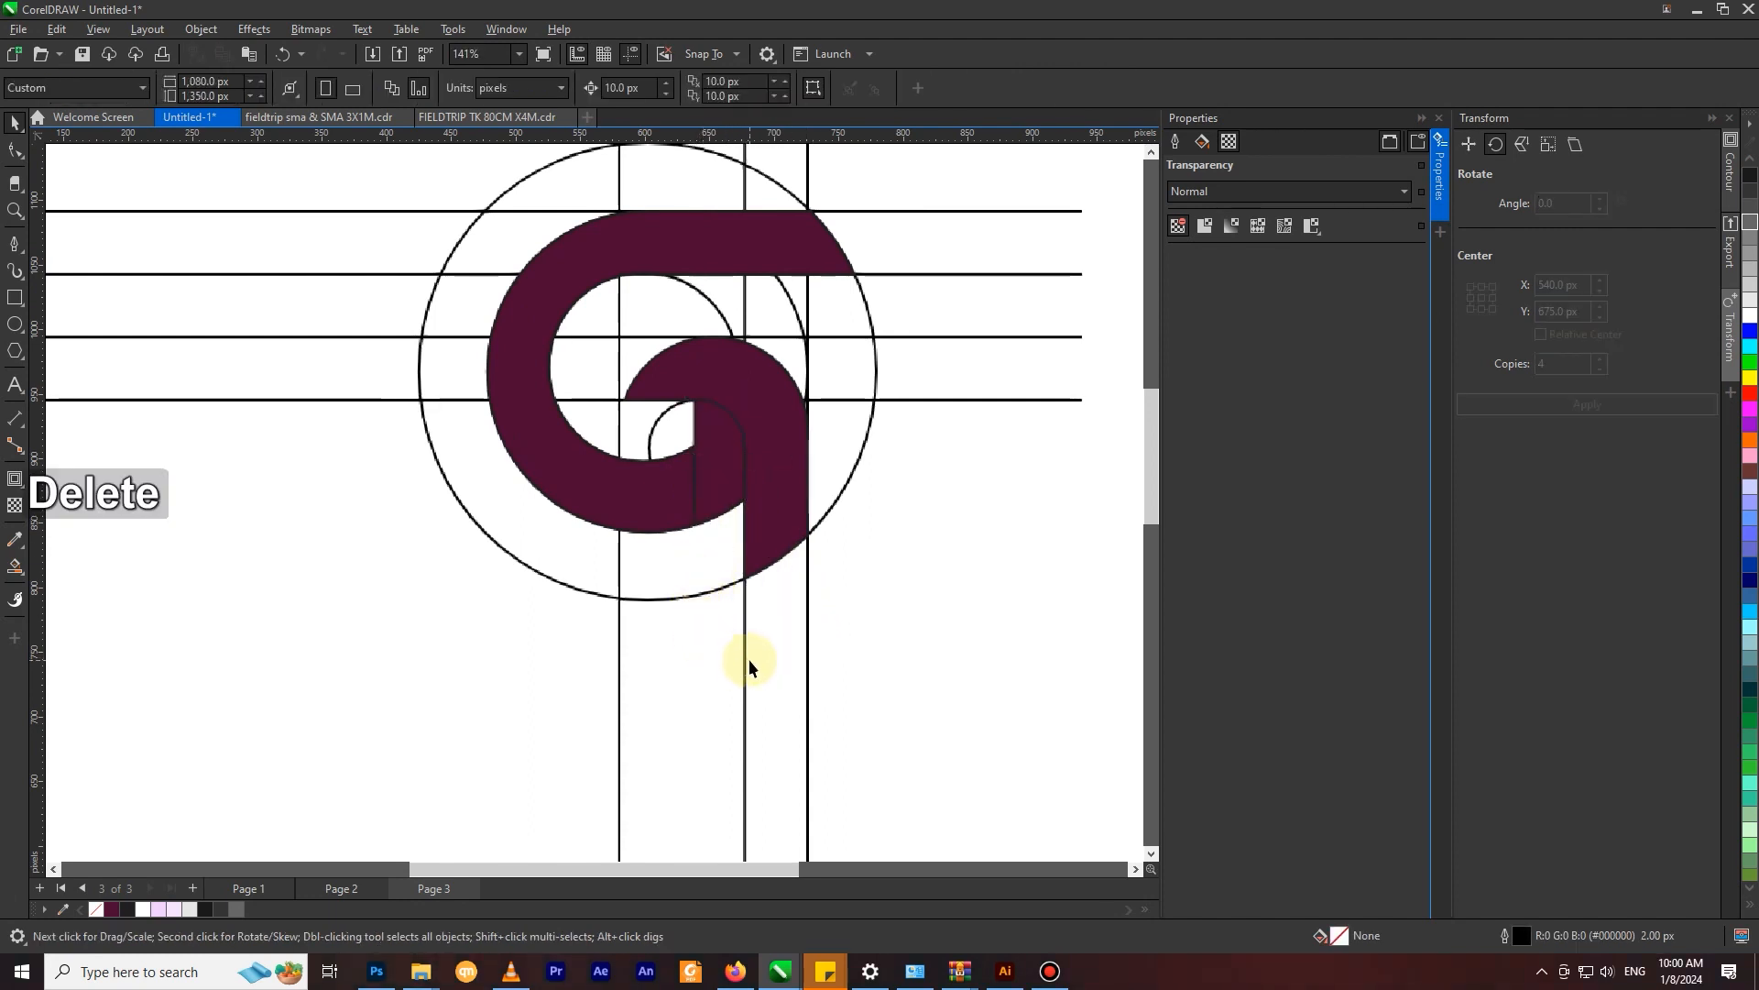
pyautogui.press('Delete')
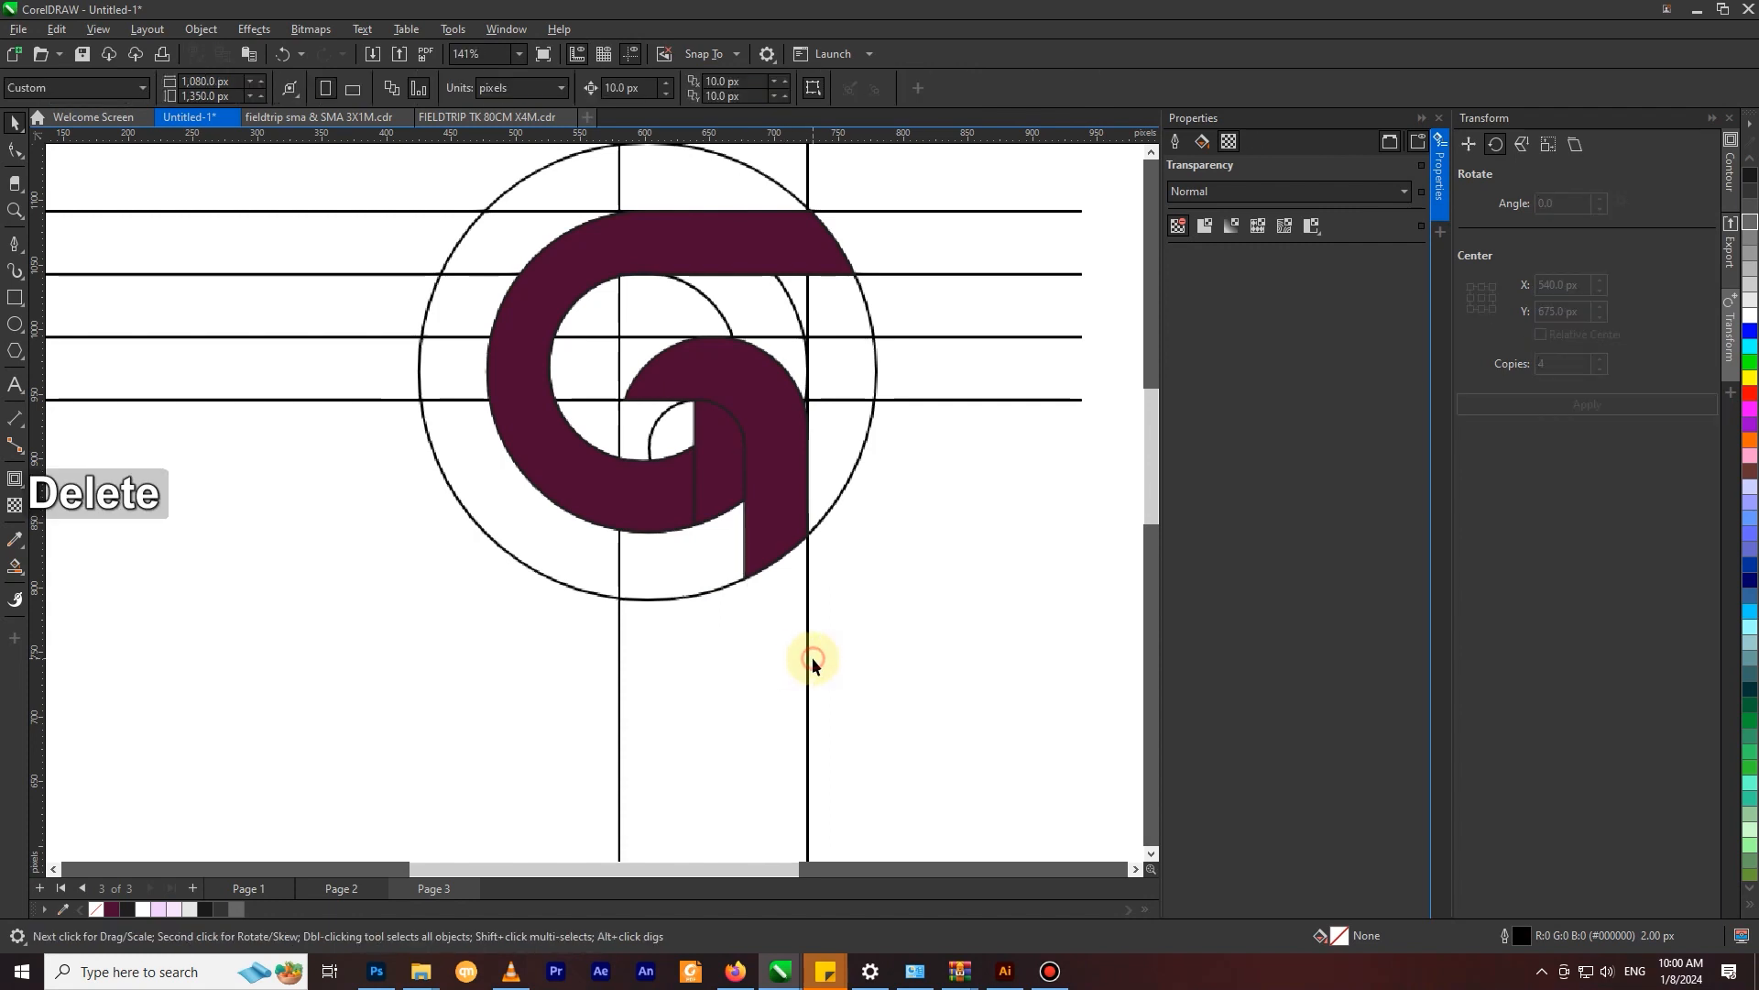
pyautogui.click(807, 664)
pyautogui.press('Delete')
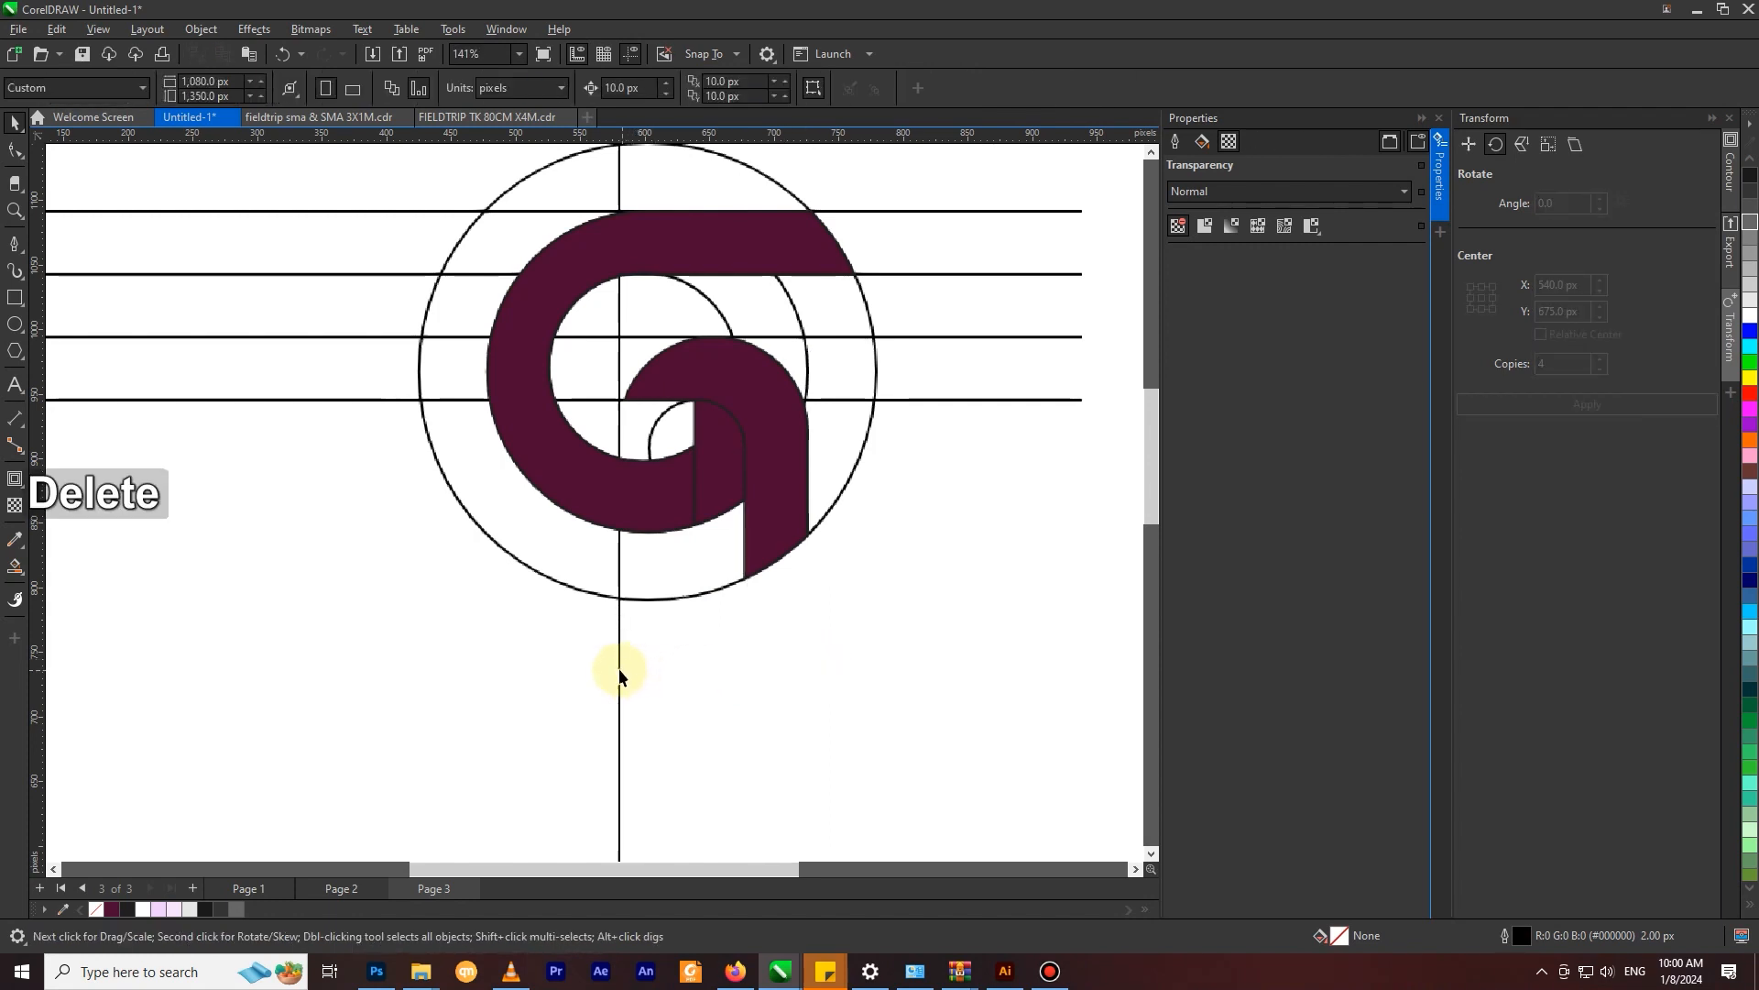
# Step: Delete the last vertical construction line and the small construction circle beneath the hook-shaped cap
pyautogui.click(619, 676)
pyautogui.press('Delete')
pyautogui.click(650, 439)
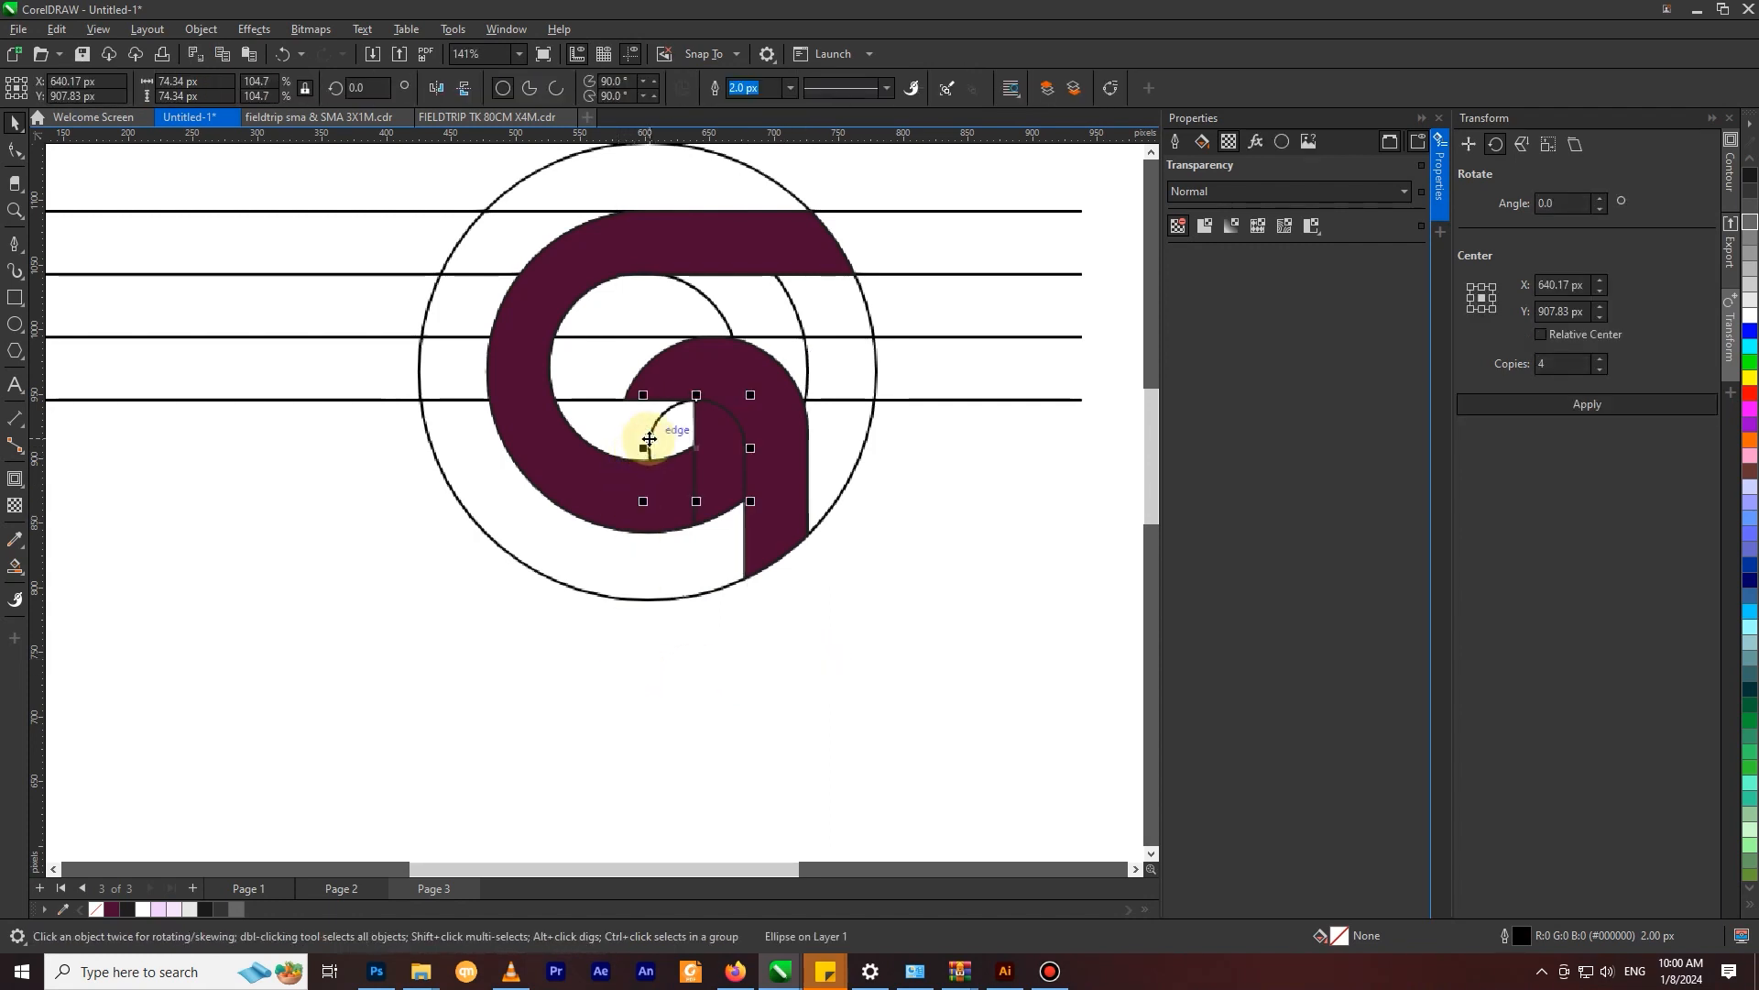
pyautogui.press('Delete')
# Step: Delete the third and fourth horizontal construction lines, counted from the top
pyautogui.click(913, 400)
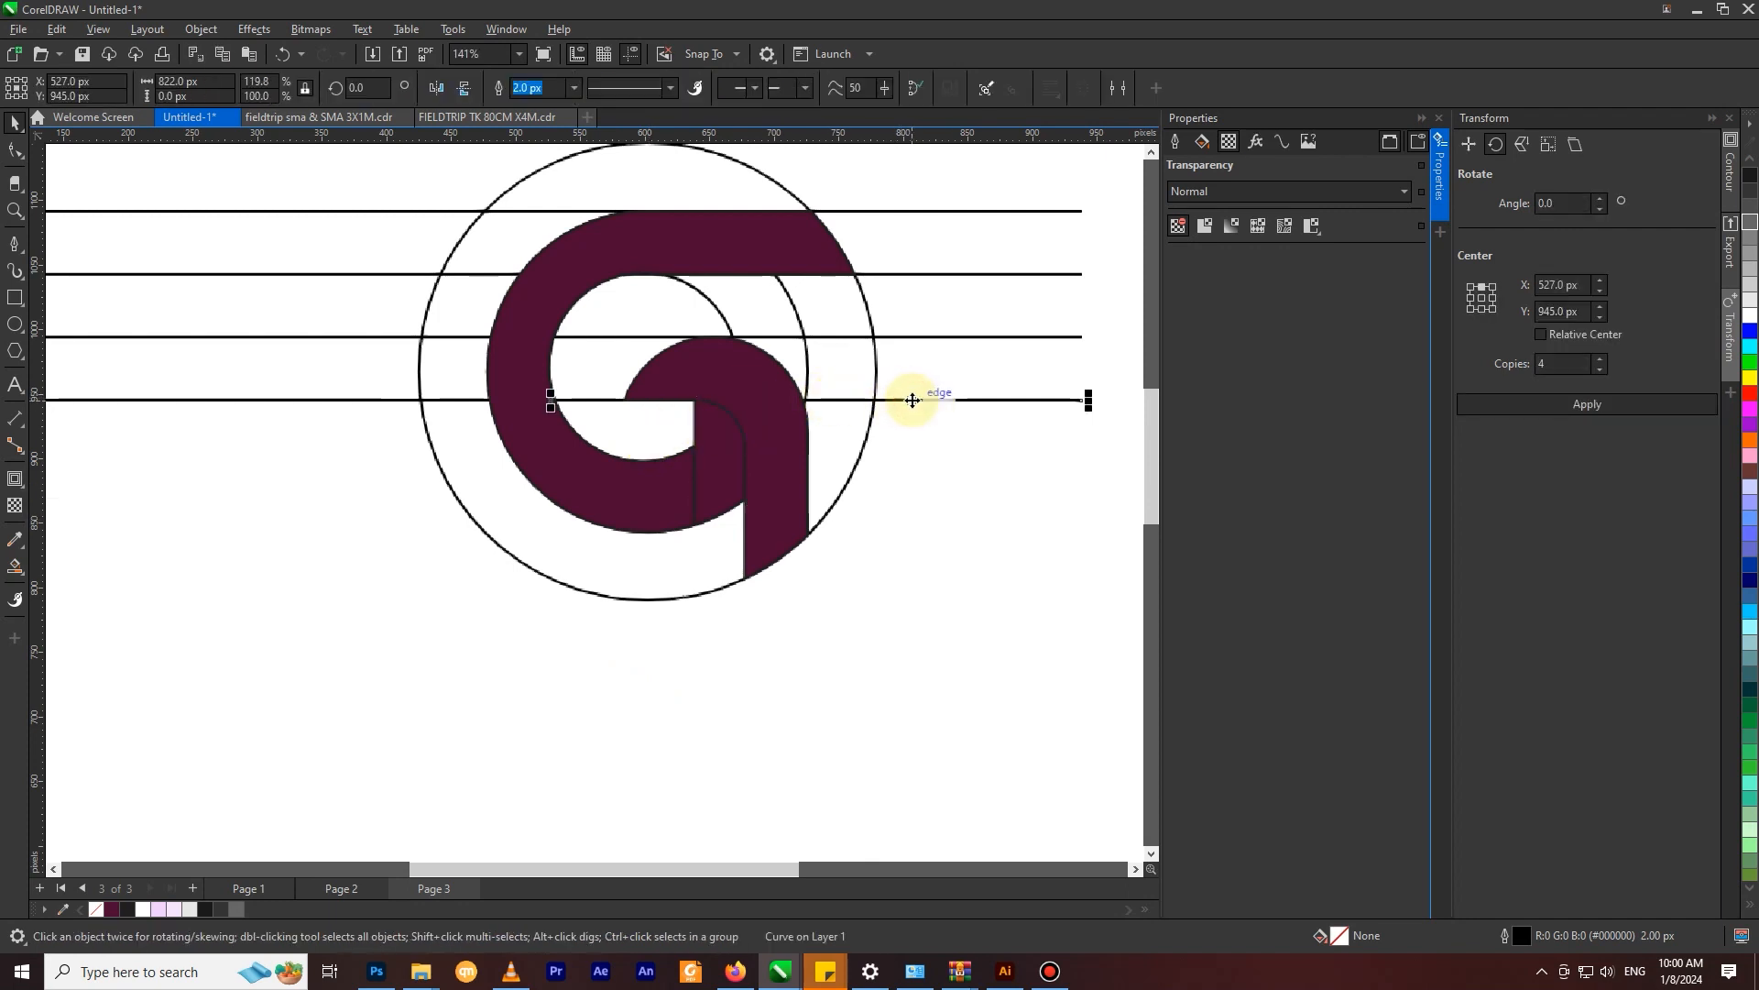
pyautogui.press('Delete')
pyautogui.click(896, 336)
pyautogui.press('Delete')
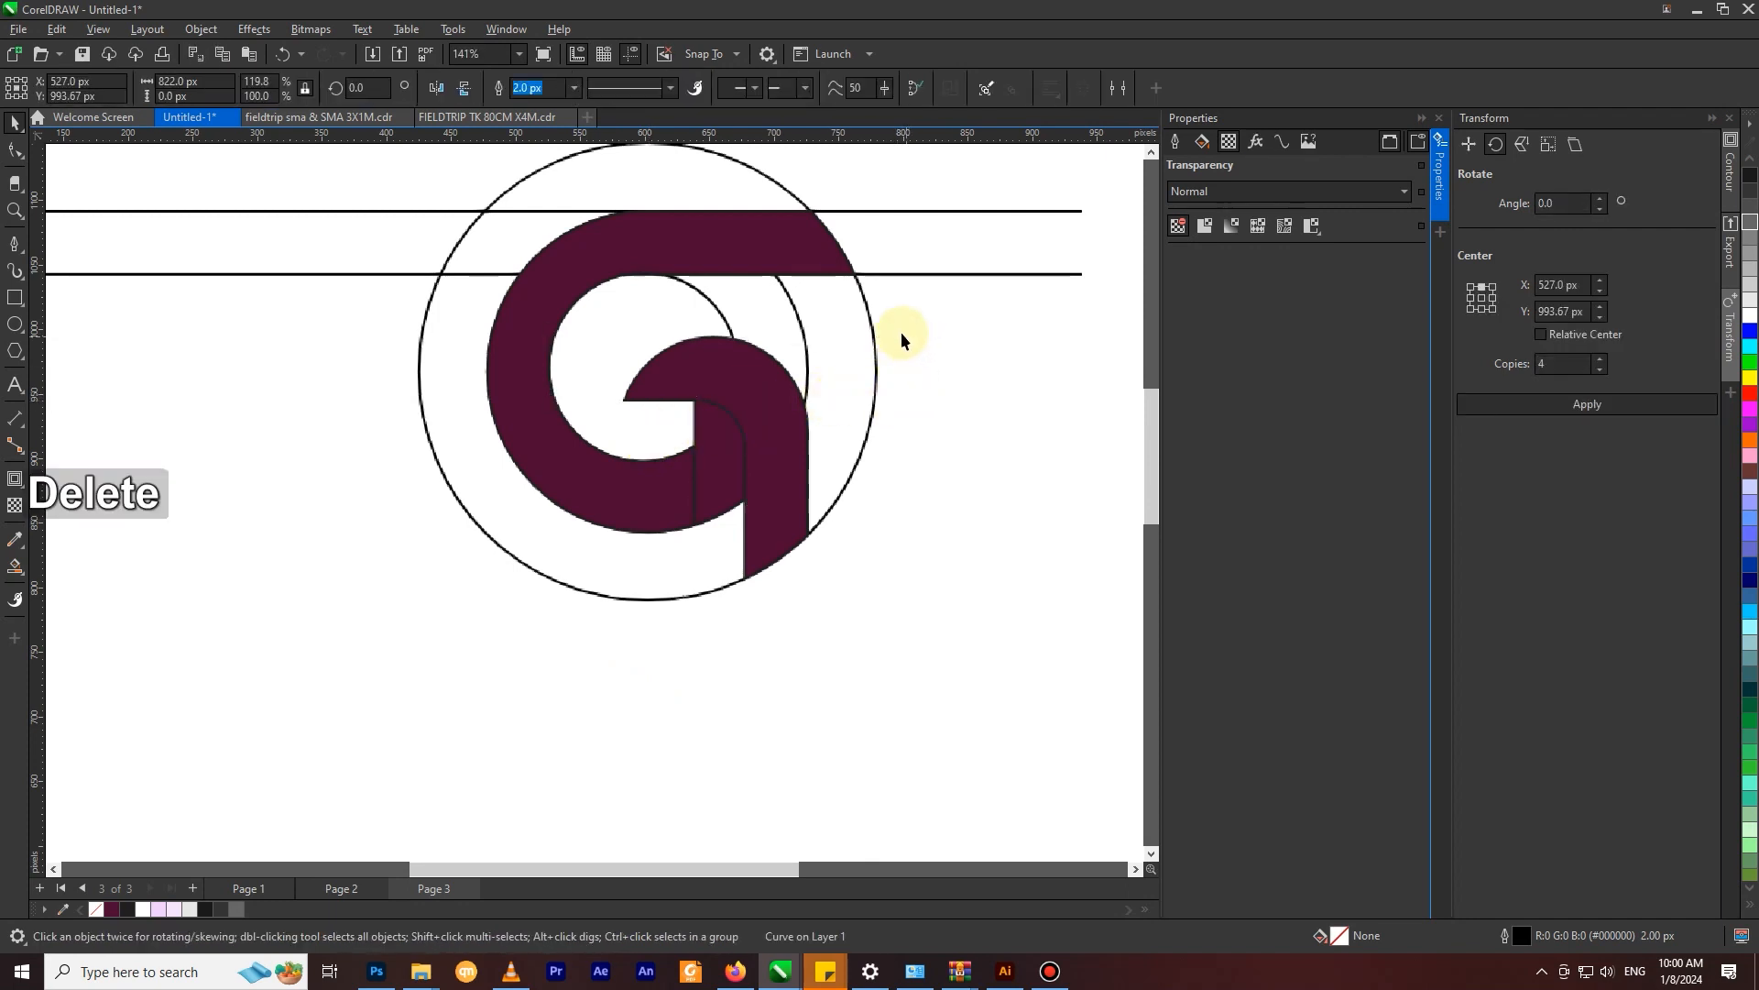
# Step: Delete the two construction circles that trace the outer and inner edges of the ring, keeping the large surrounding circle
pyautogui.click(801, 335)
pyautogui.press('Delete')
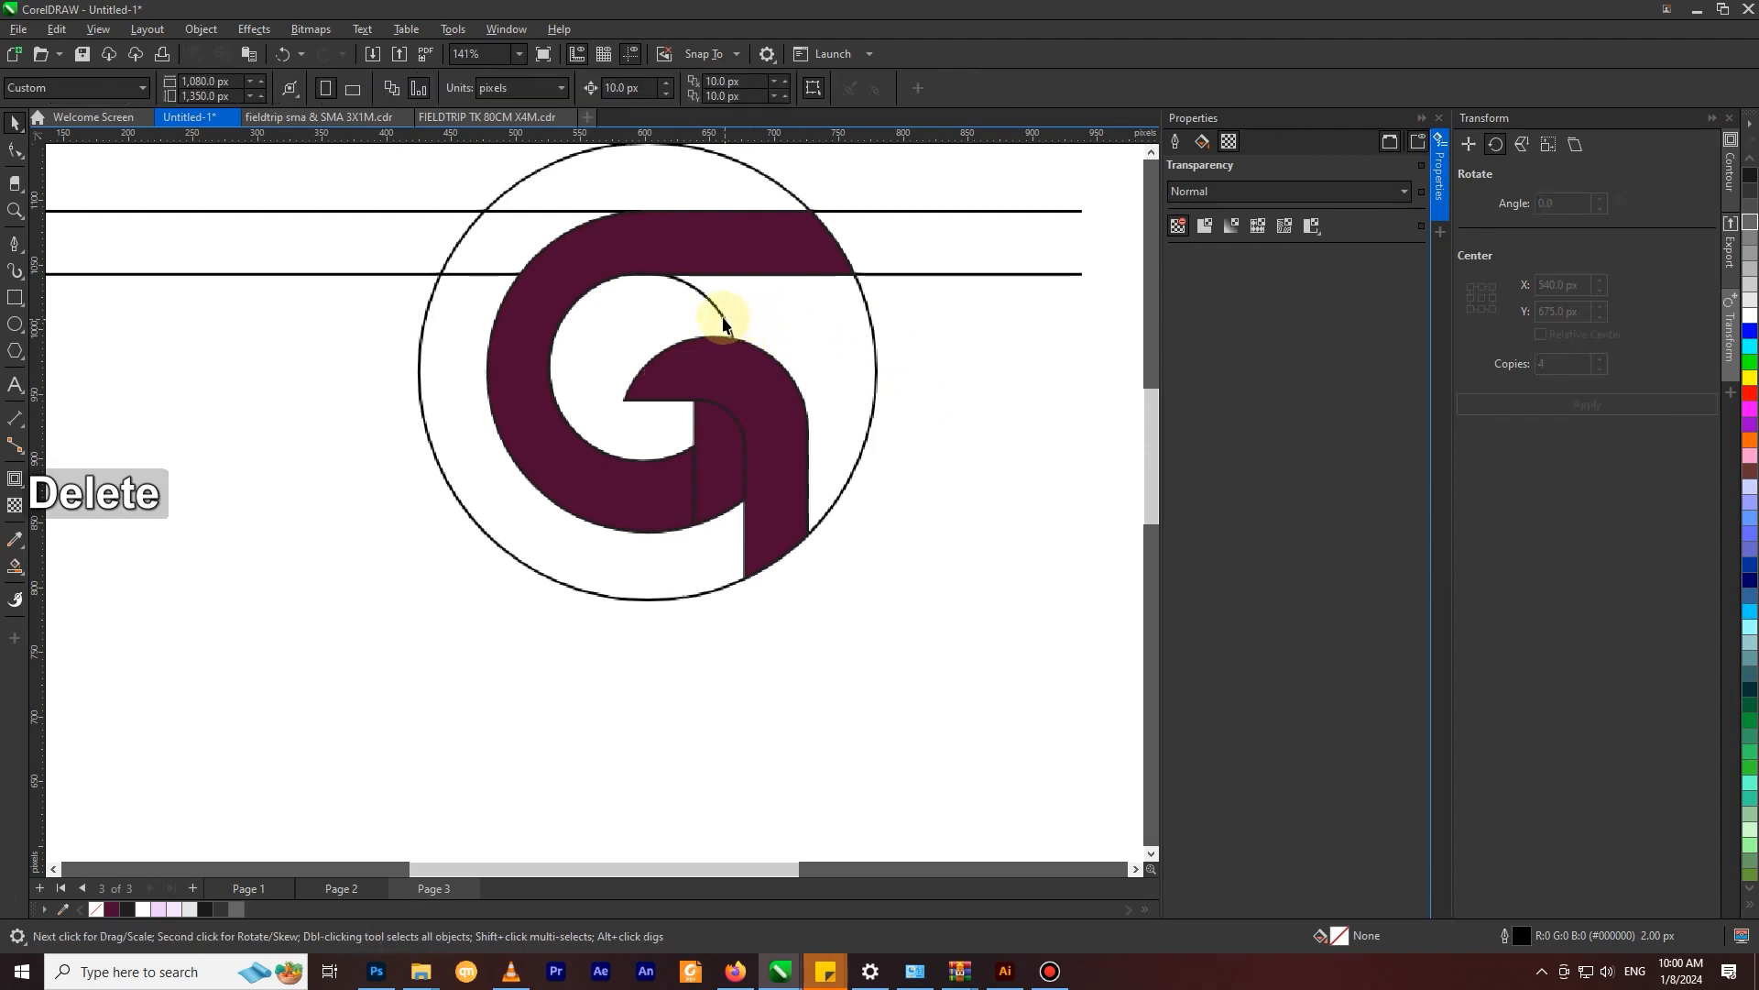
pyautogui.click(725, 317)
pyautogui.press('Delete')
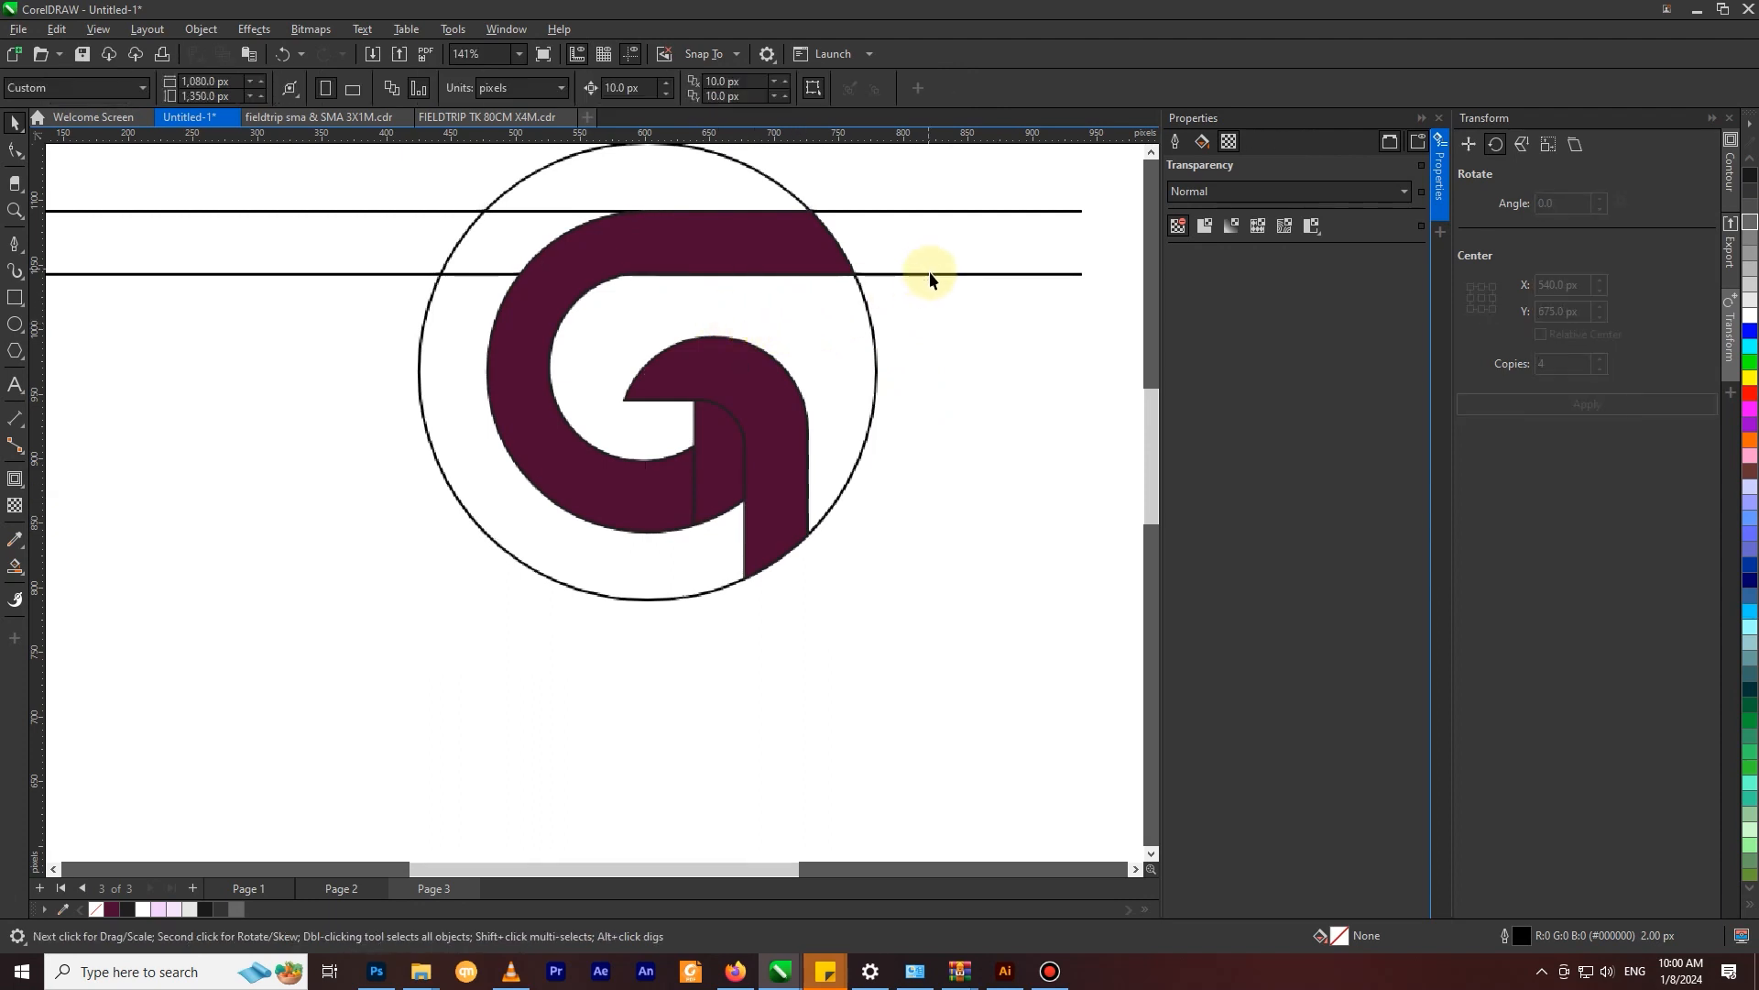
# Step: Delete the two remaining horizontal construction lines along the top bar of the ring
pyautogui.click(928, 274)
pyautogui.press('Delete')
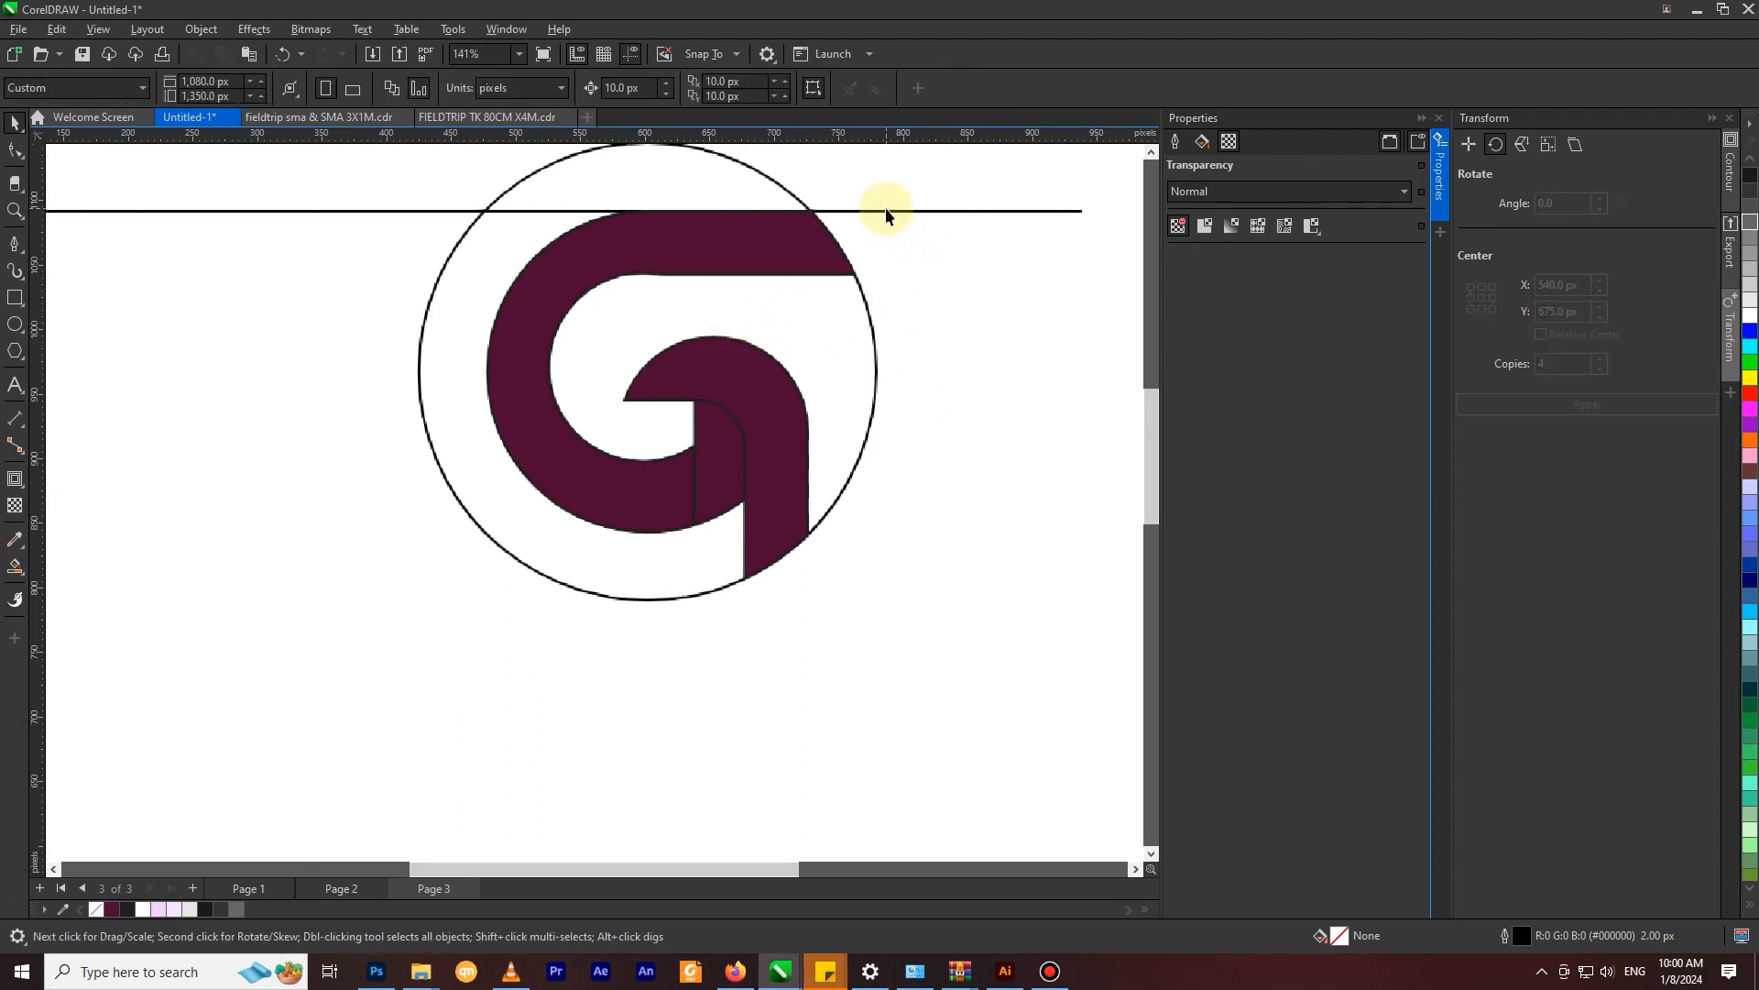
pyautogui.click(886, 211)
pyautogui.press('Delete')
# Step: Fill the large outer circle behind the logo shapes with 90% Black
pyautogui.scroll(-1, 884, 267)
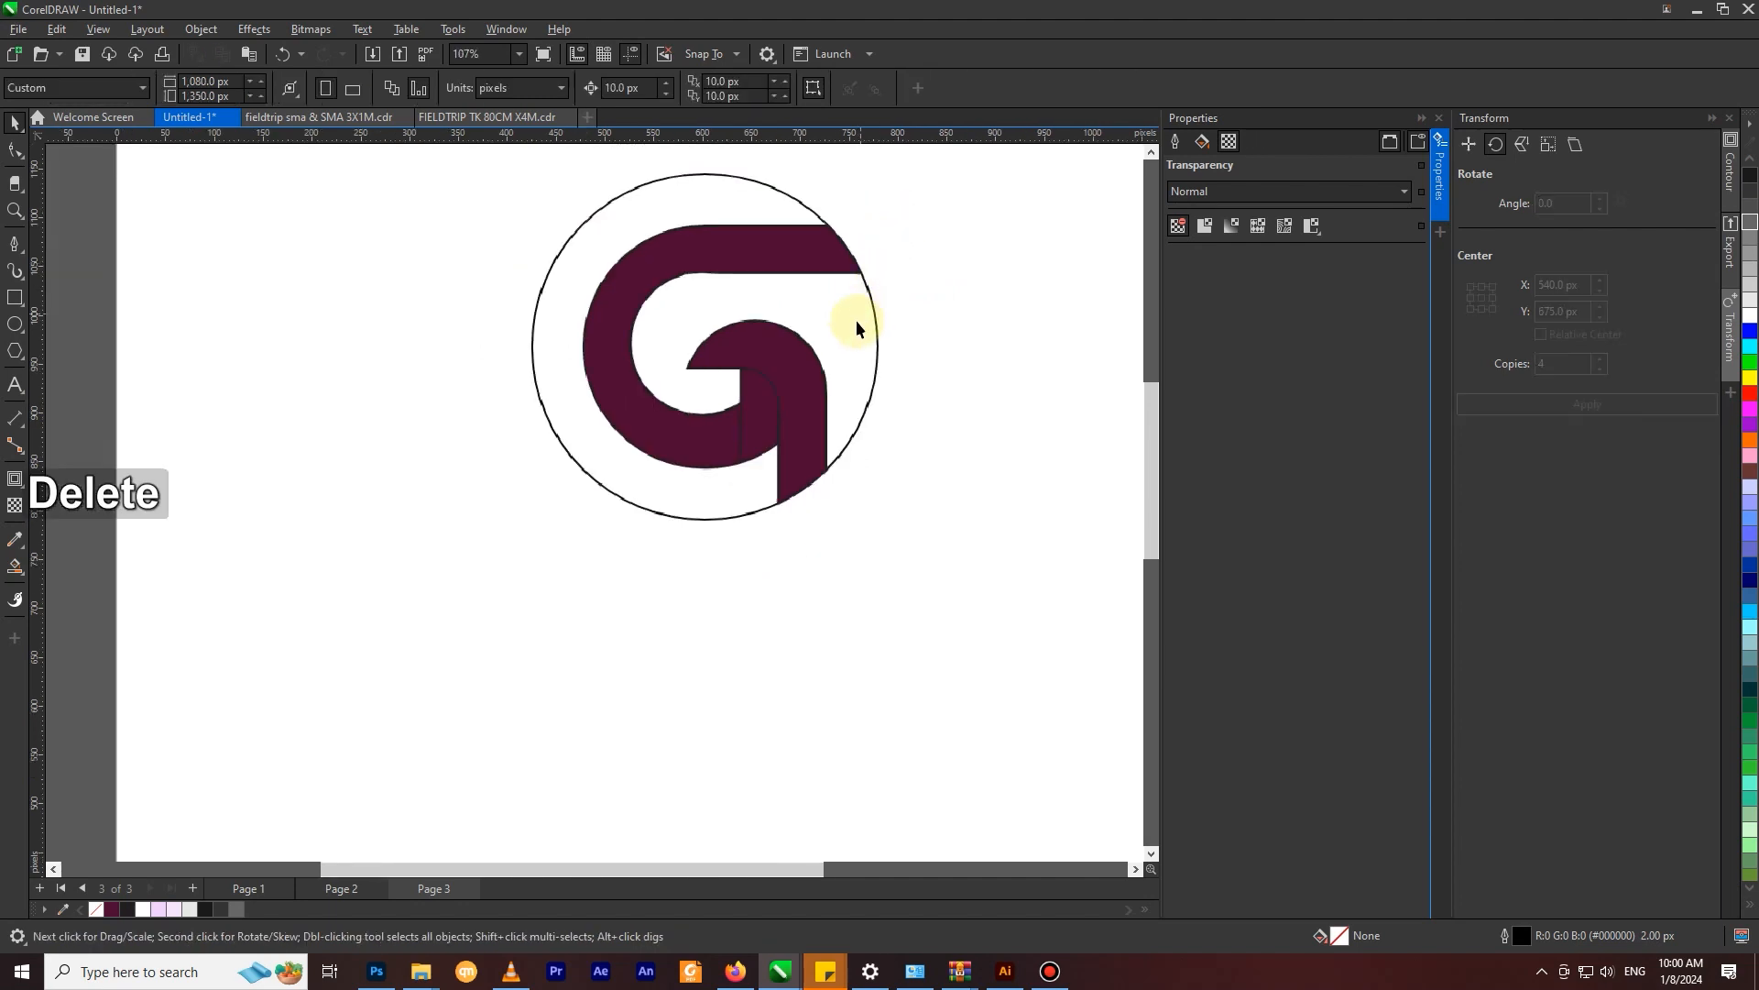
pyautogui.click(865, 321)
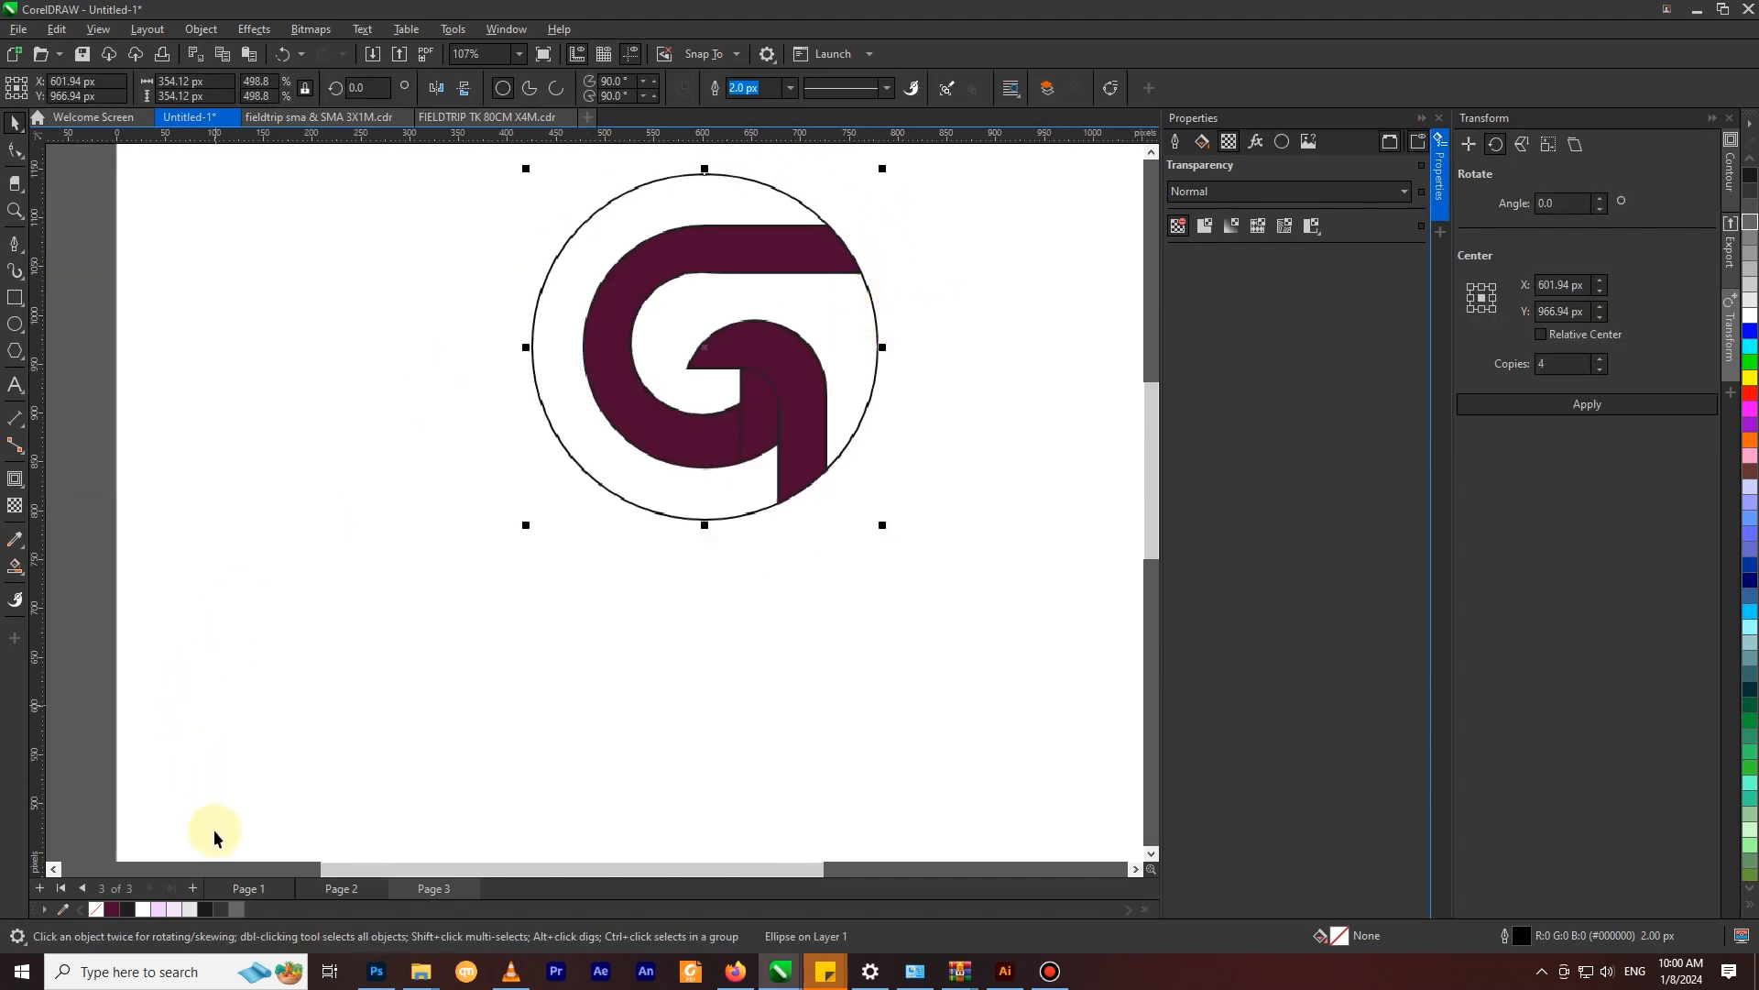
pyautogui.click(208, 913)
pyautogui.click(471, 404)
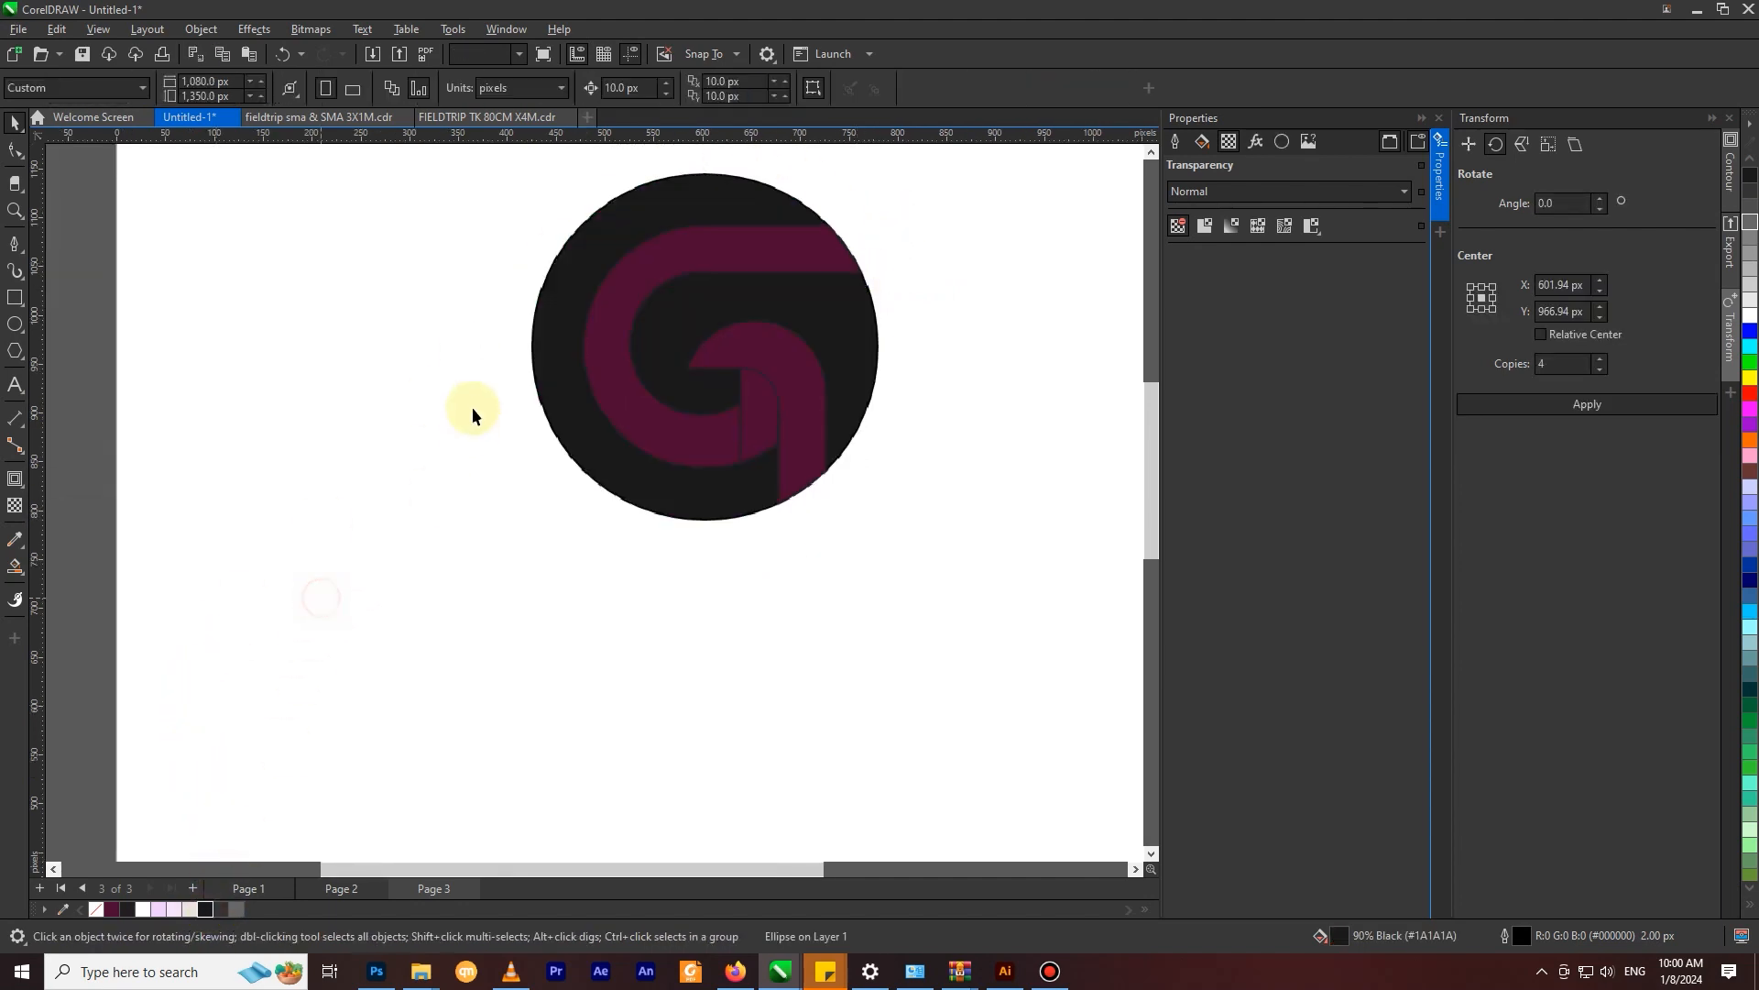
# Step: Fill the open ring shape and the hook-shaped cap with its stem in white
pyautogui.scroll(-1, 471, 404)
pyautogui.click(700, 380)
pyautogui.scroll(1, 691, 392)
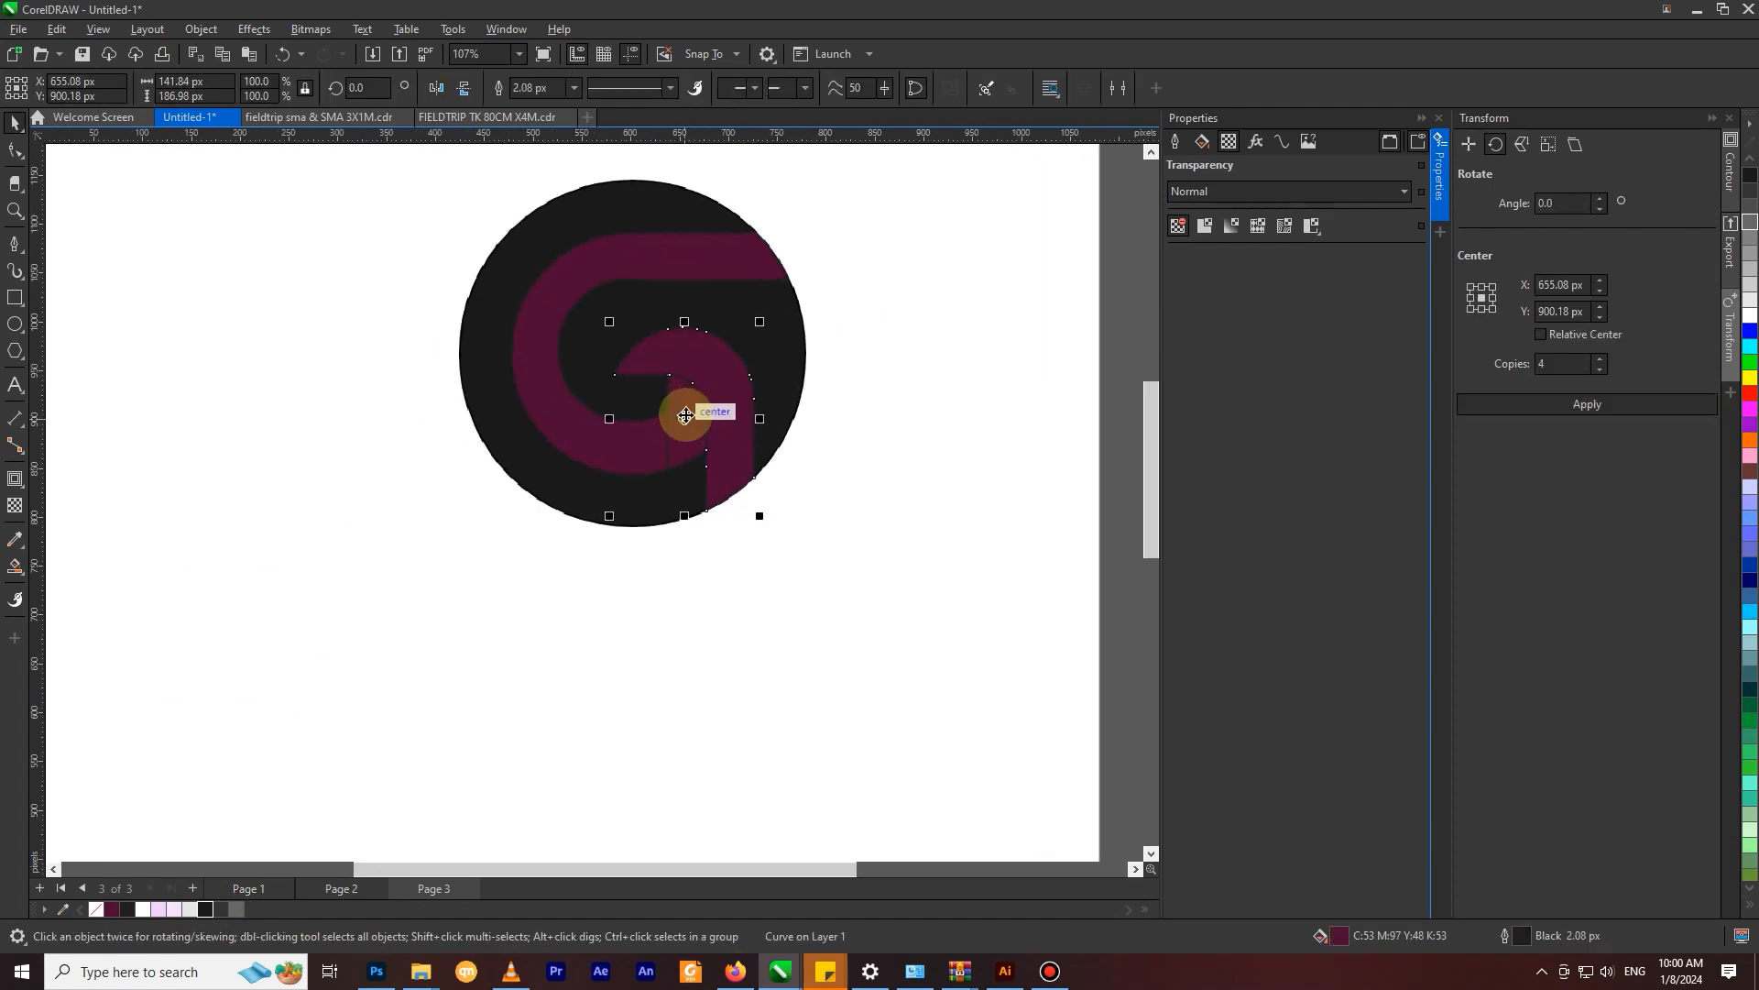
pyautogui.keyDown('shift'); pyautogui.click(686, 429); pyautogui.keyUp('shift')
pyautogui.click(686, 429)
pyautogui.keyDown('shift'); pyautogui.click(636, 445); pyautogui.keyUp('shift')
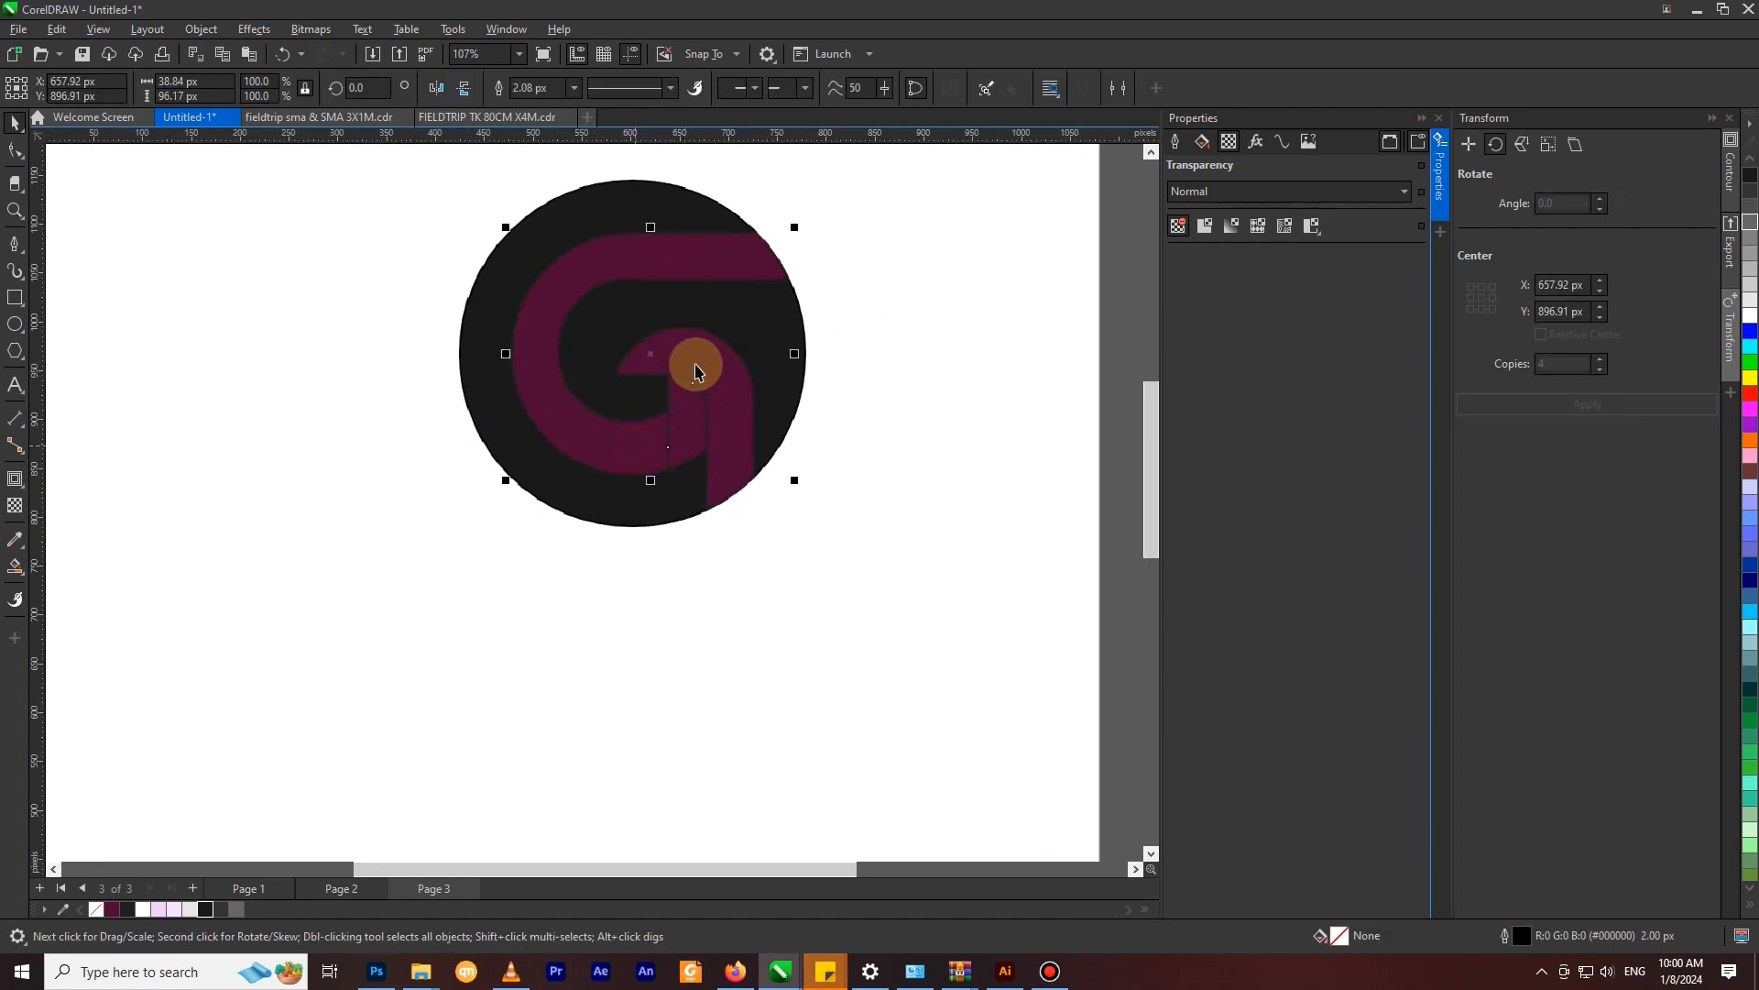
pyautogui.click(693, 356)
pyautogui.keyDown('shift'); pyautogui.click(665, 267); pyautogui.keyUp('shift')
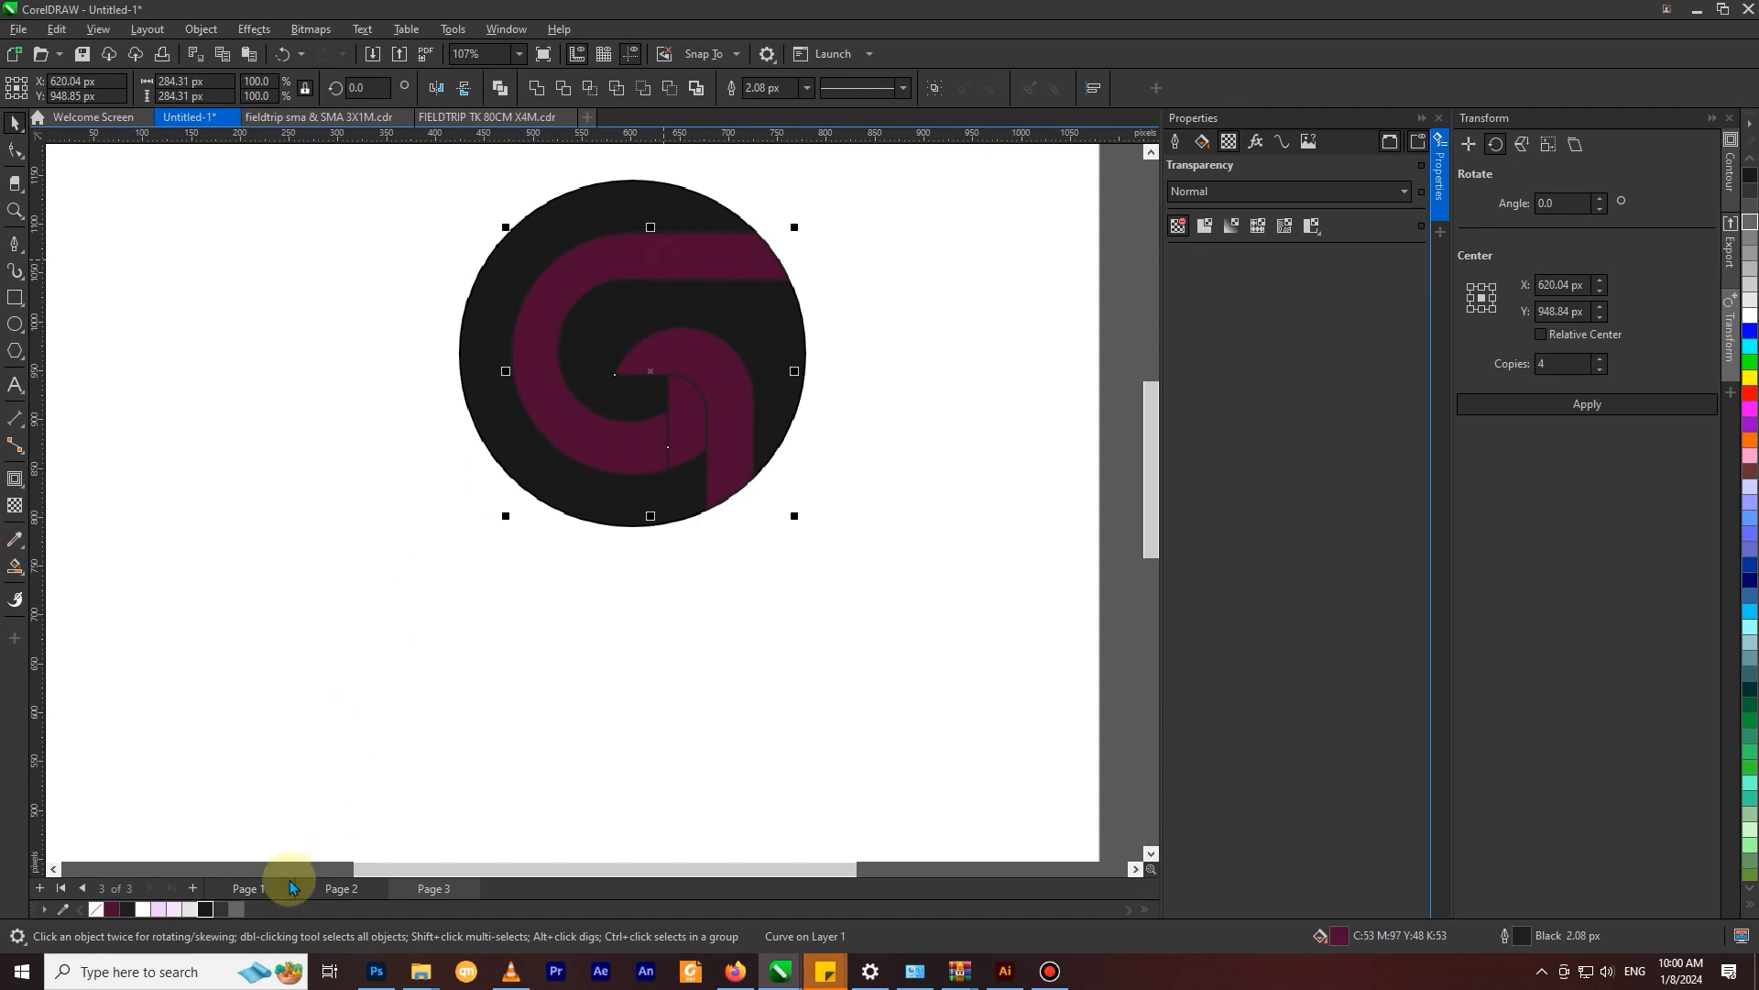
pyautogui.click(143, 909)
pyautogui.click(444, 639)
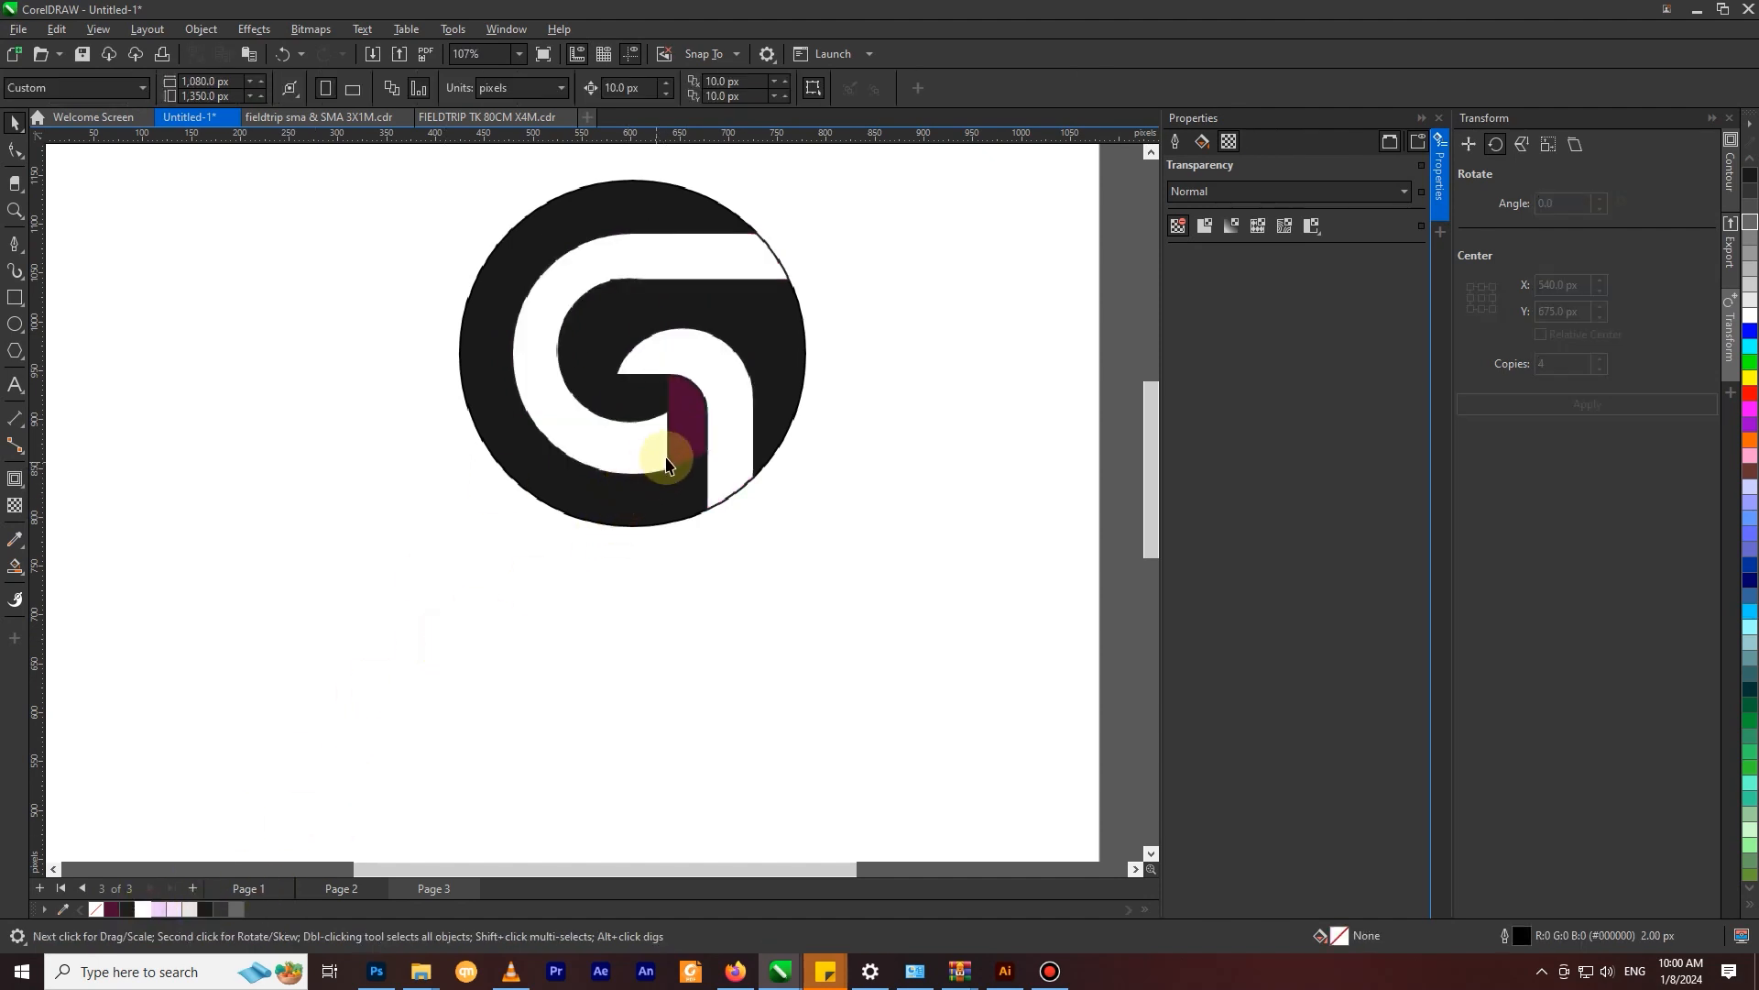
# Step: Fill the small inner piece between the ring's end and the stem with 80% Black
pyautogui.click(671, 458)
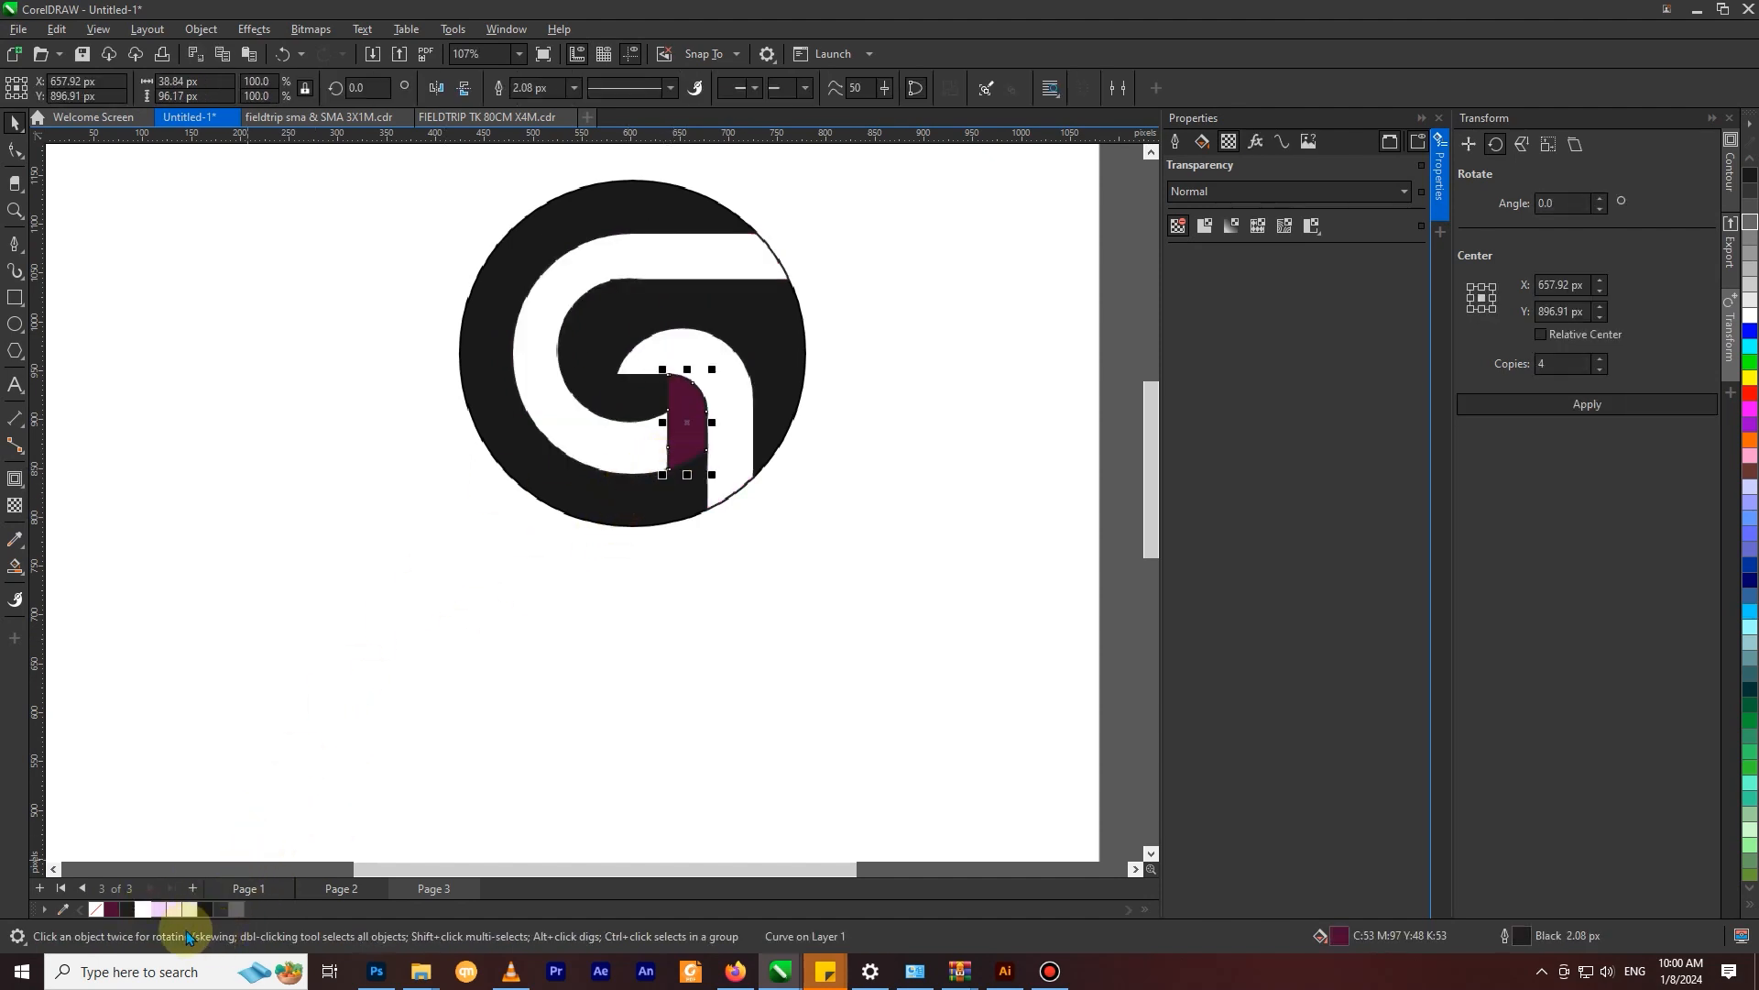
pyautogui.click(136, 909)
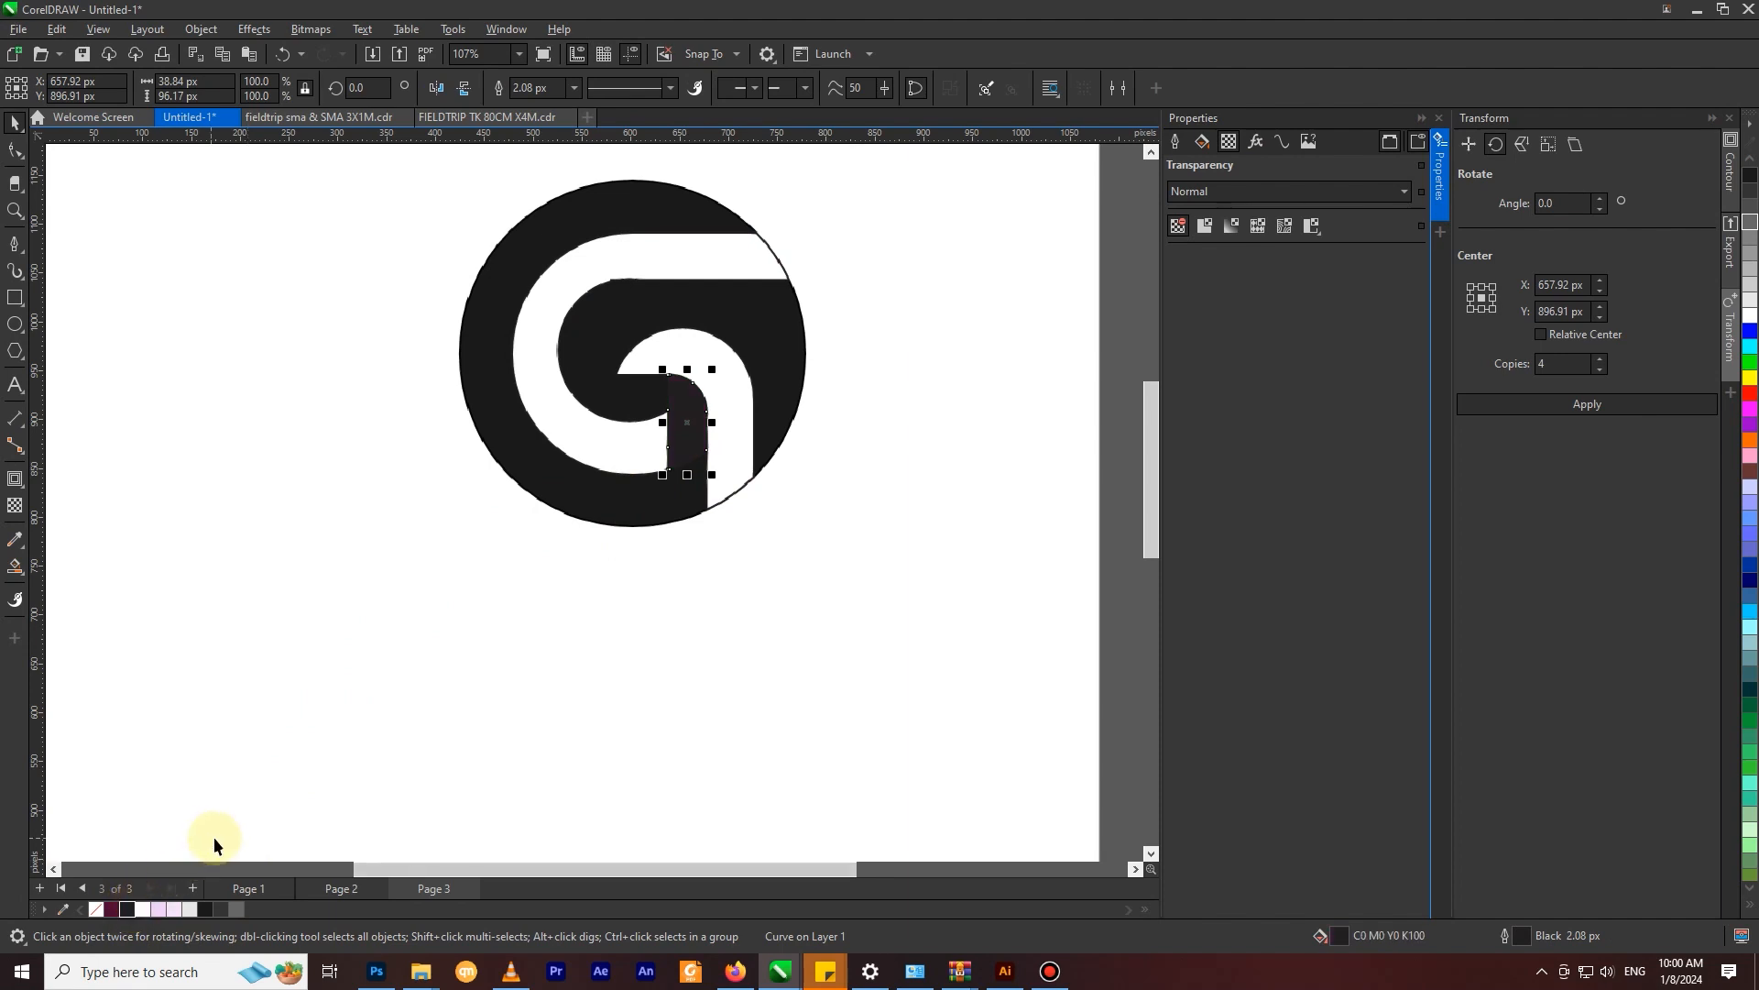
pyautogui.click(220, 910)
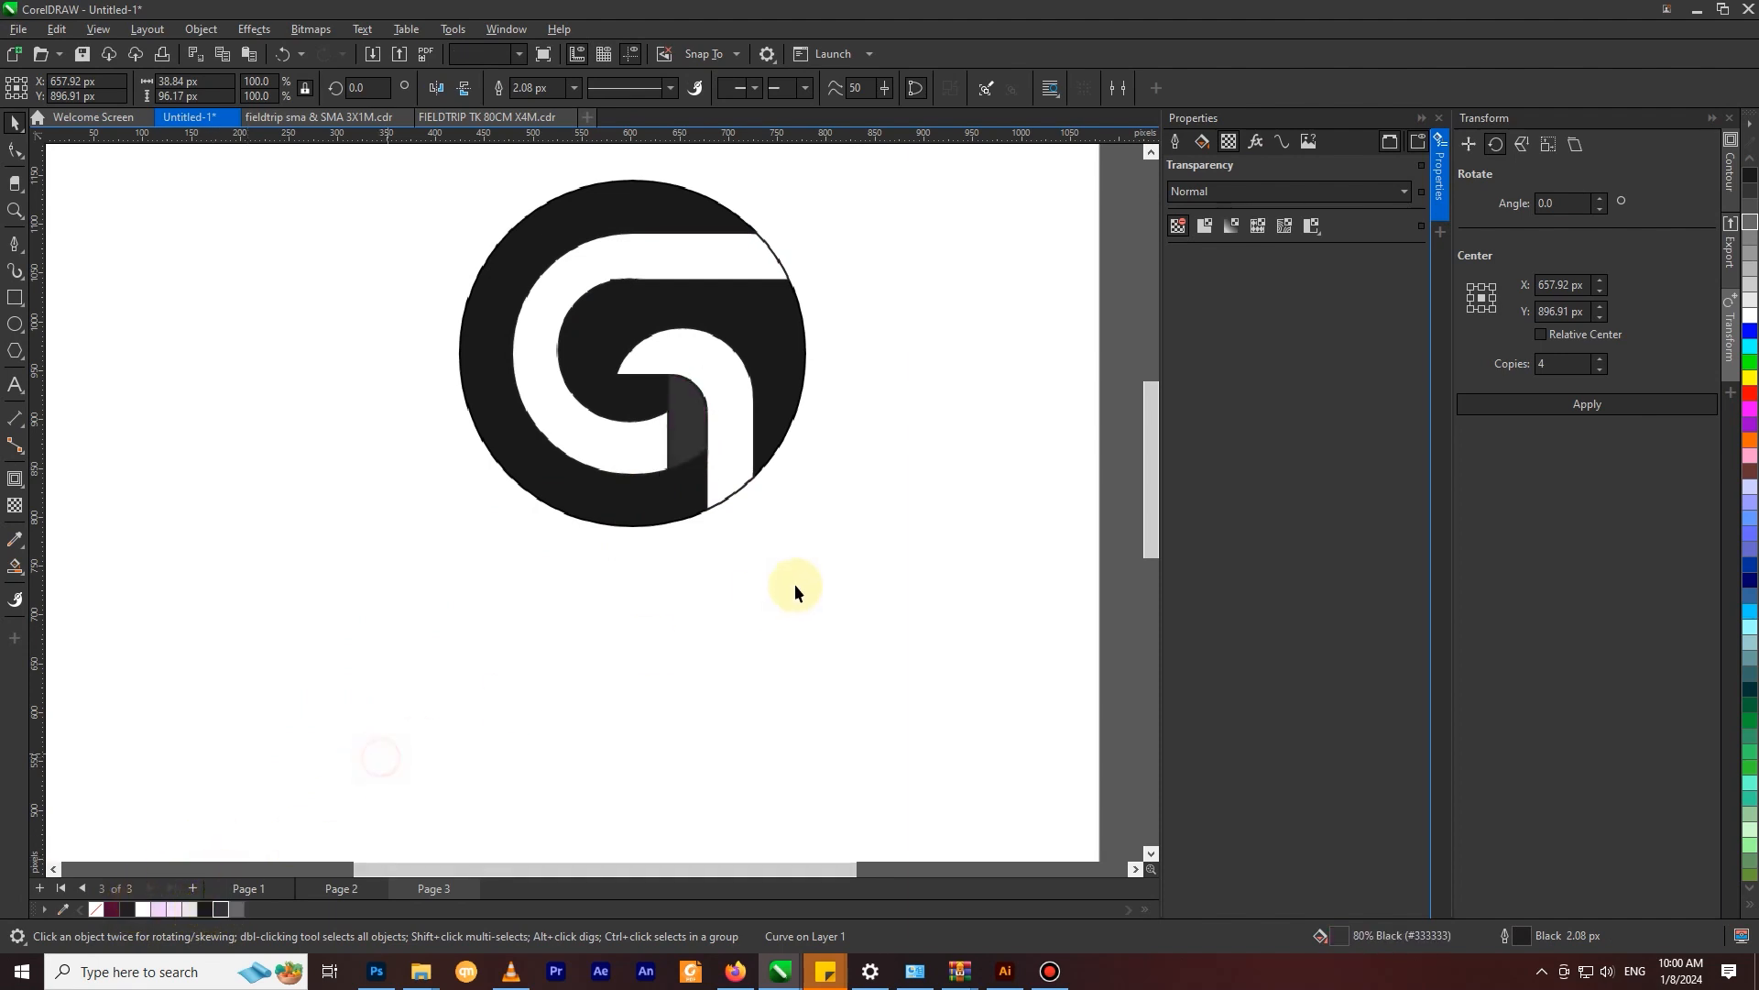
pyautogui.click(794, 584)
# Step: Enlarge the whole logo to about 610 px wide and position it near the centre of the page
pyautogui.scroll(-2, 795, 584)
pyautogui.moveTo(827, 566); pyautogui.dragTo(822, 553)
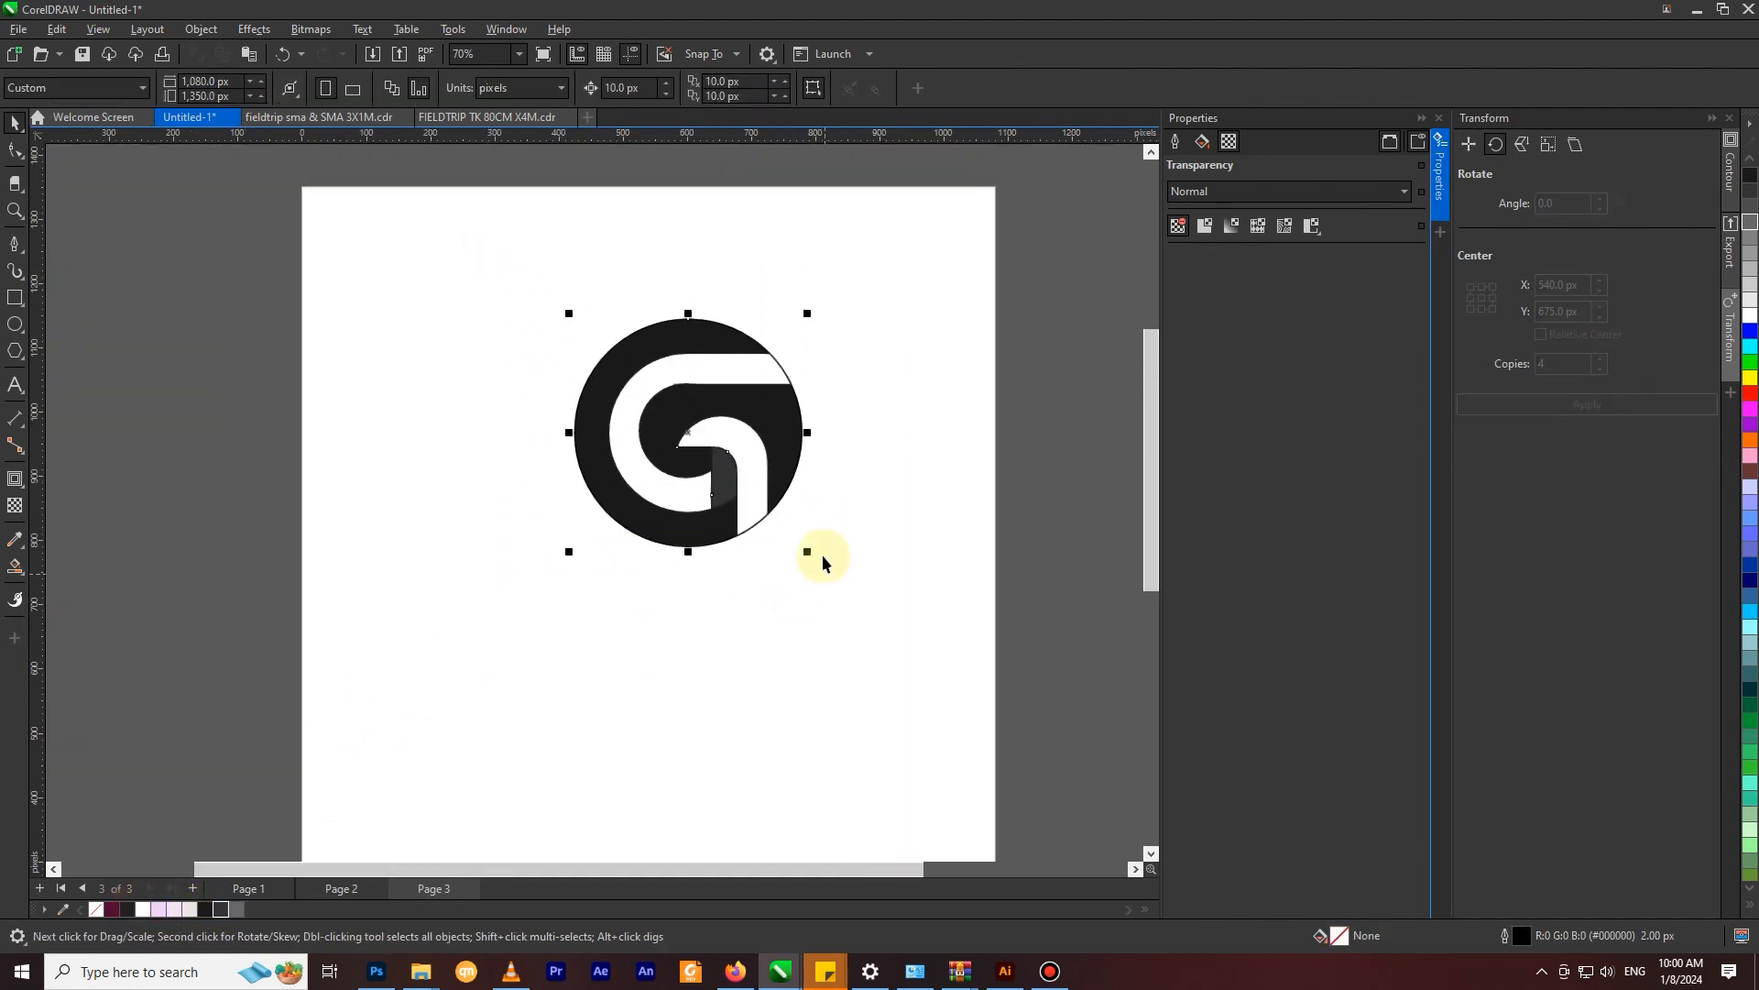
pyautogui.scroll(1, 773, 471)
pyautogui.scroll(-2, 763, 452)
pyautogui.moveTo(763, 453); pyautogui.dragTo(721, 624)
pyautogui.moveTo(762, 517); pyautogui.dragTo(823, 499)
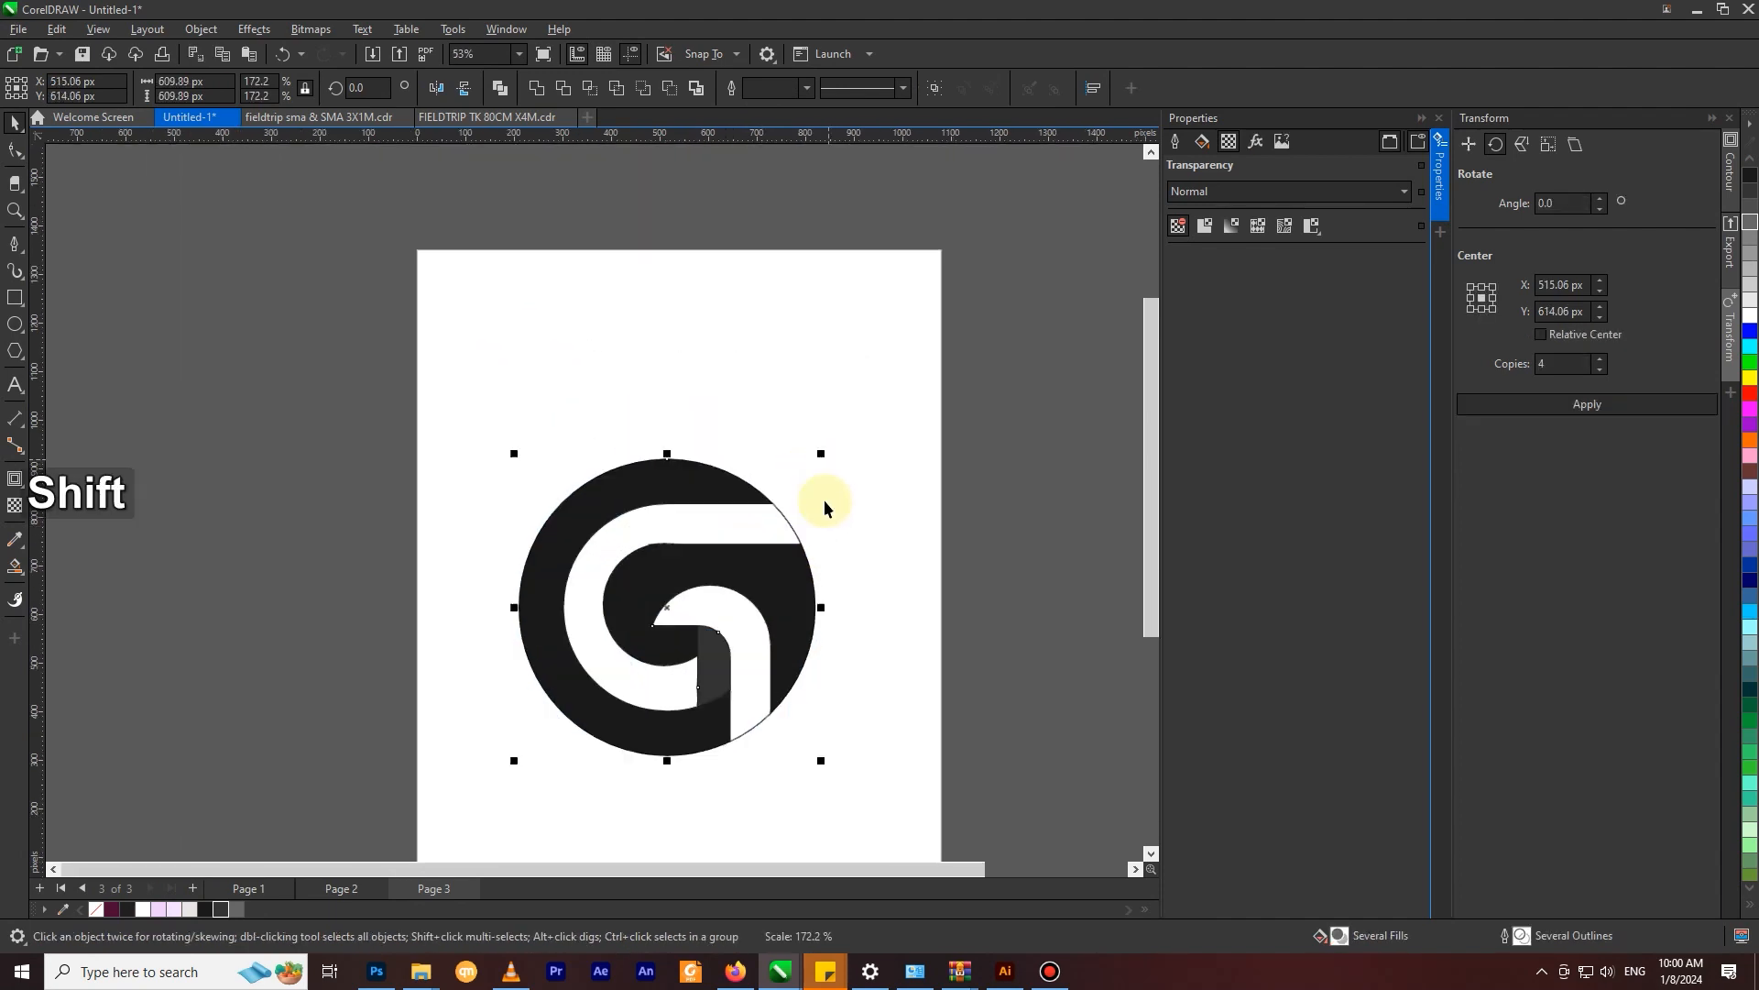
pyautogui.moveTo(737, 645); pyautogui.dragTo(741, 623)
pyautogui.scroll(-2, 765, 604)
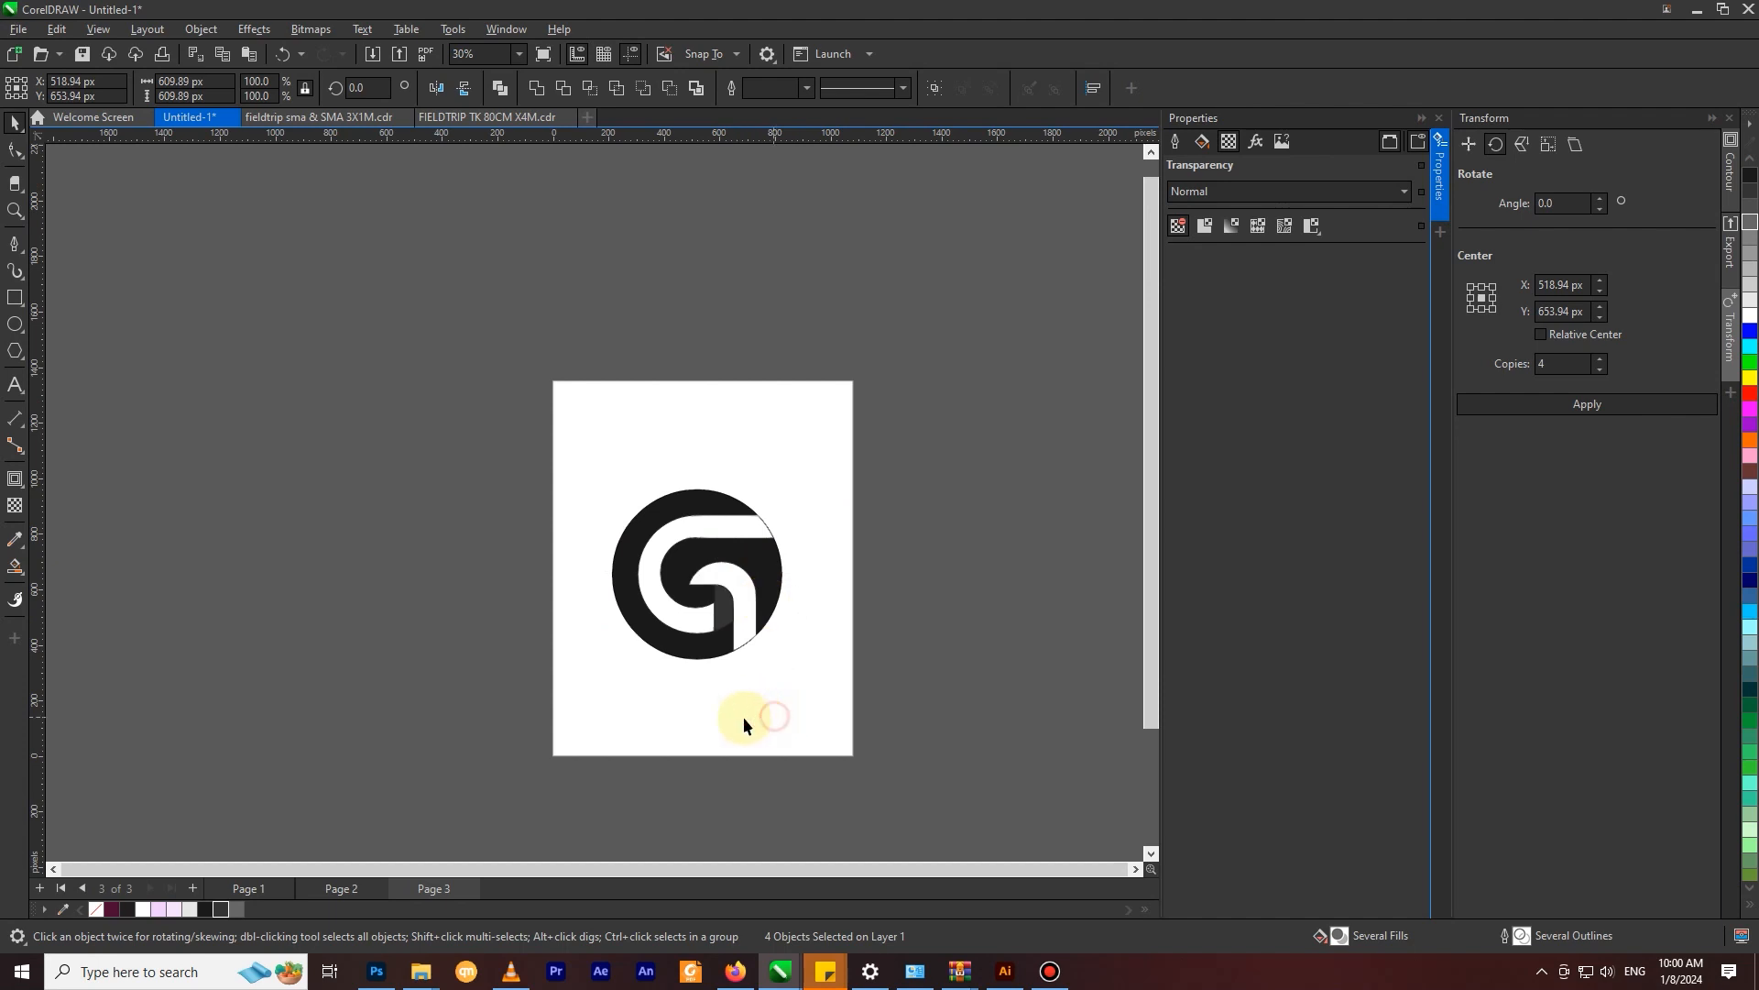
pyautogui.click(744, 716)
# Step: Remove the outlines from all four logo objects by setting their outline width to None
pyautogui.scroll(2, 706, 711)
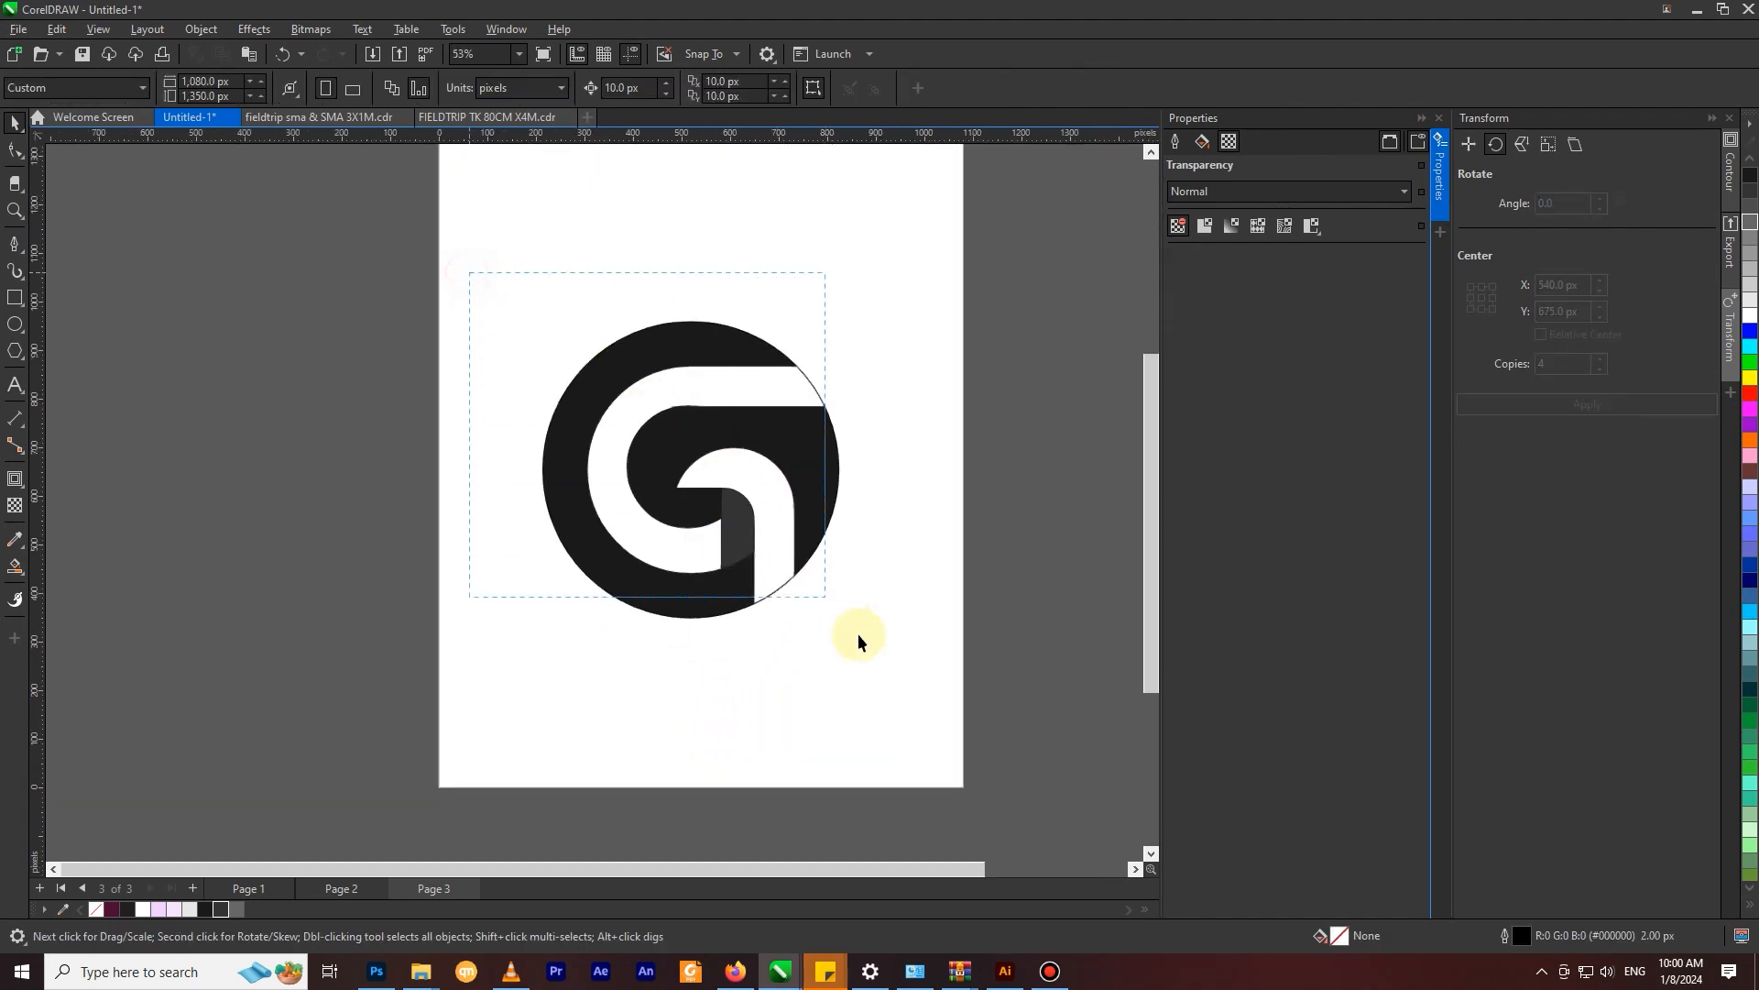
pyautogui.moveTo(858, 634); pyautogui.dragTo(860, 636)
pyautogui.click(806, 88)
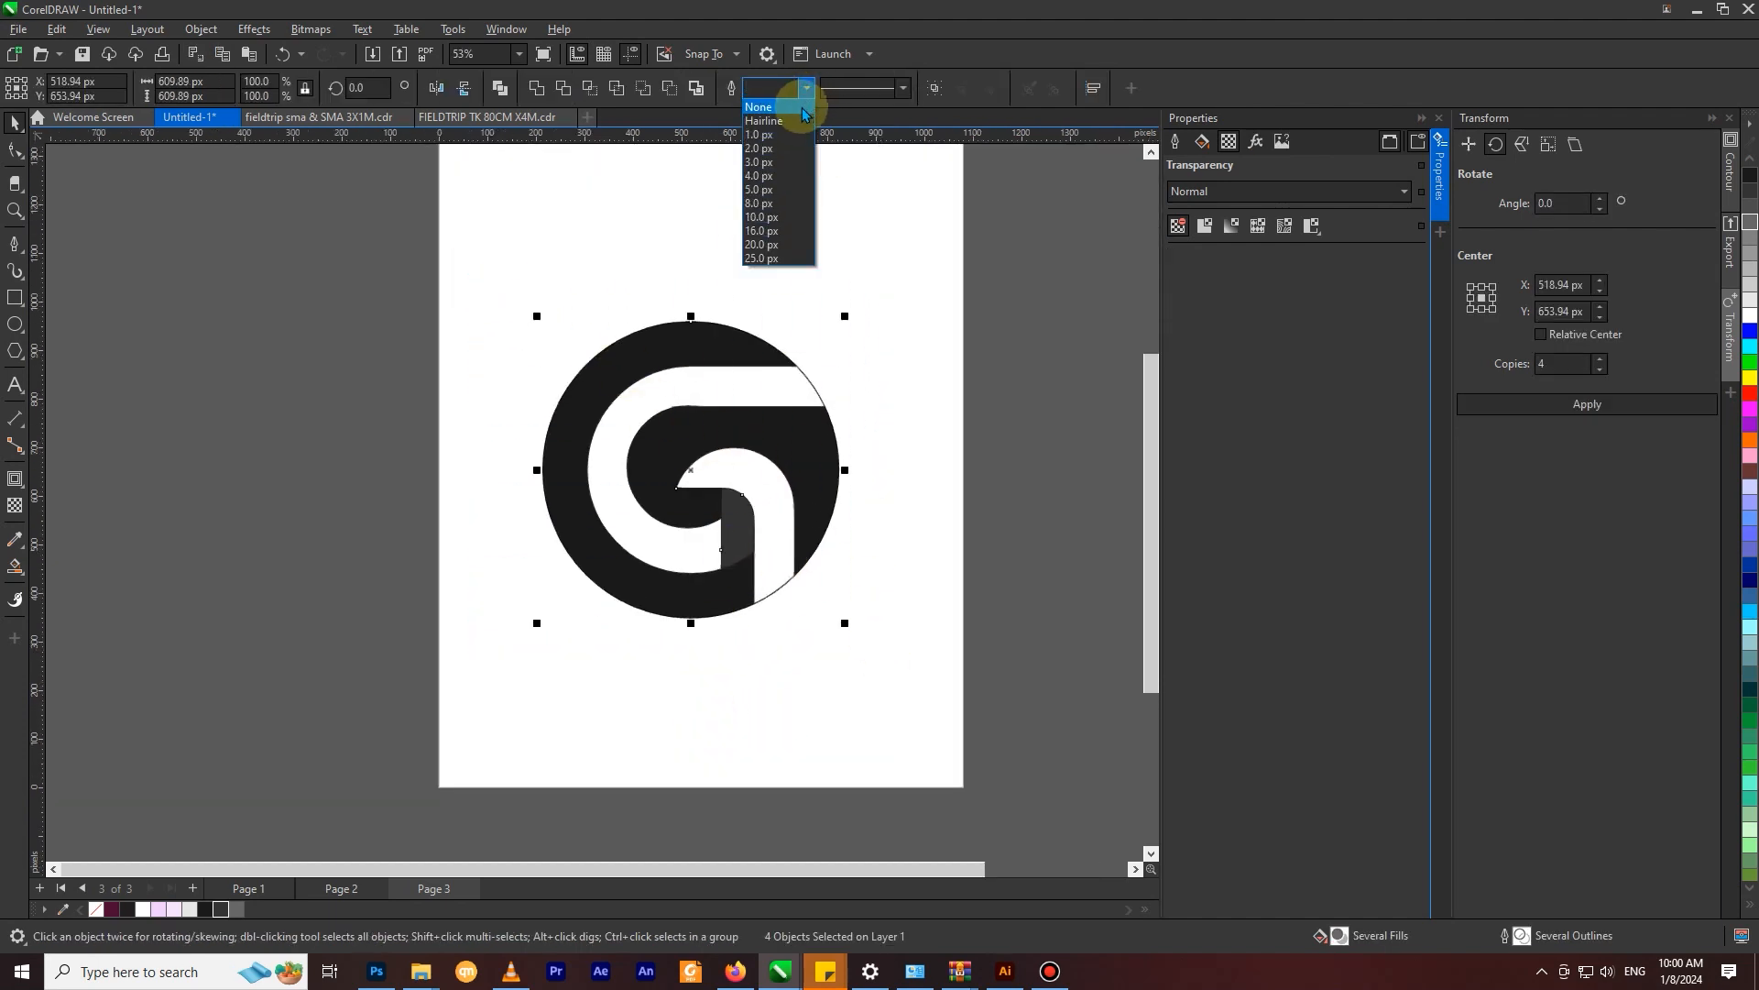
pyautogui.click(801, 108)
pyautogui.click(822, 189)
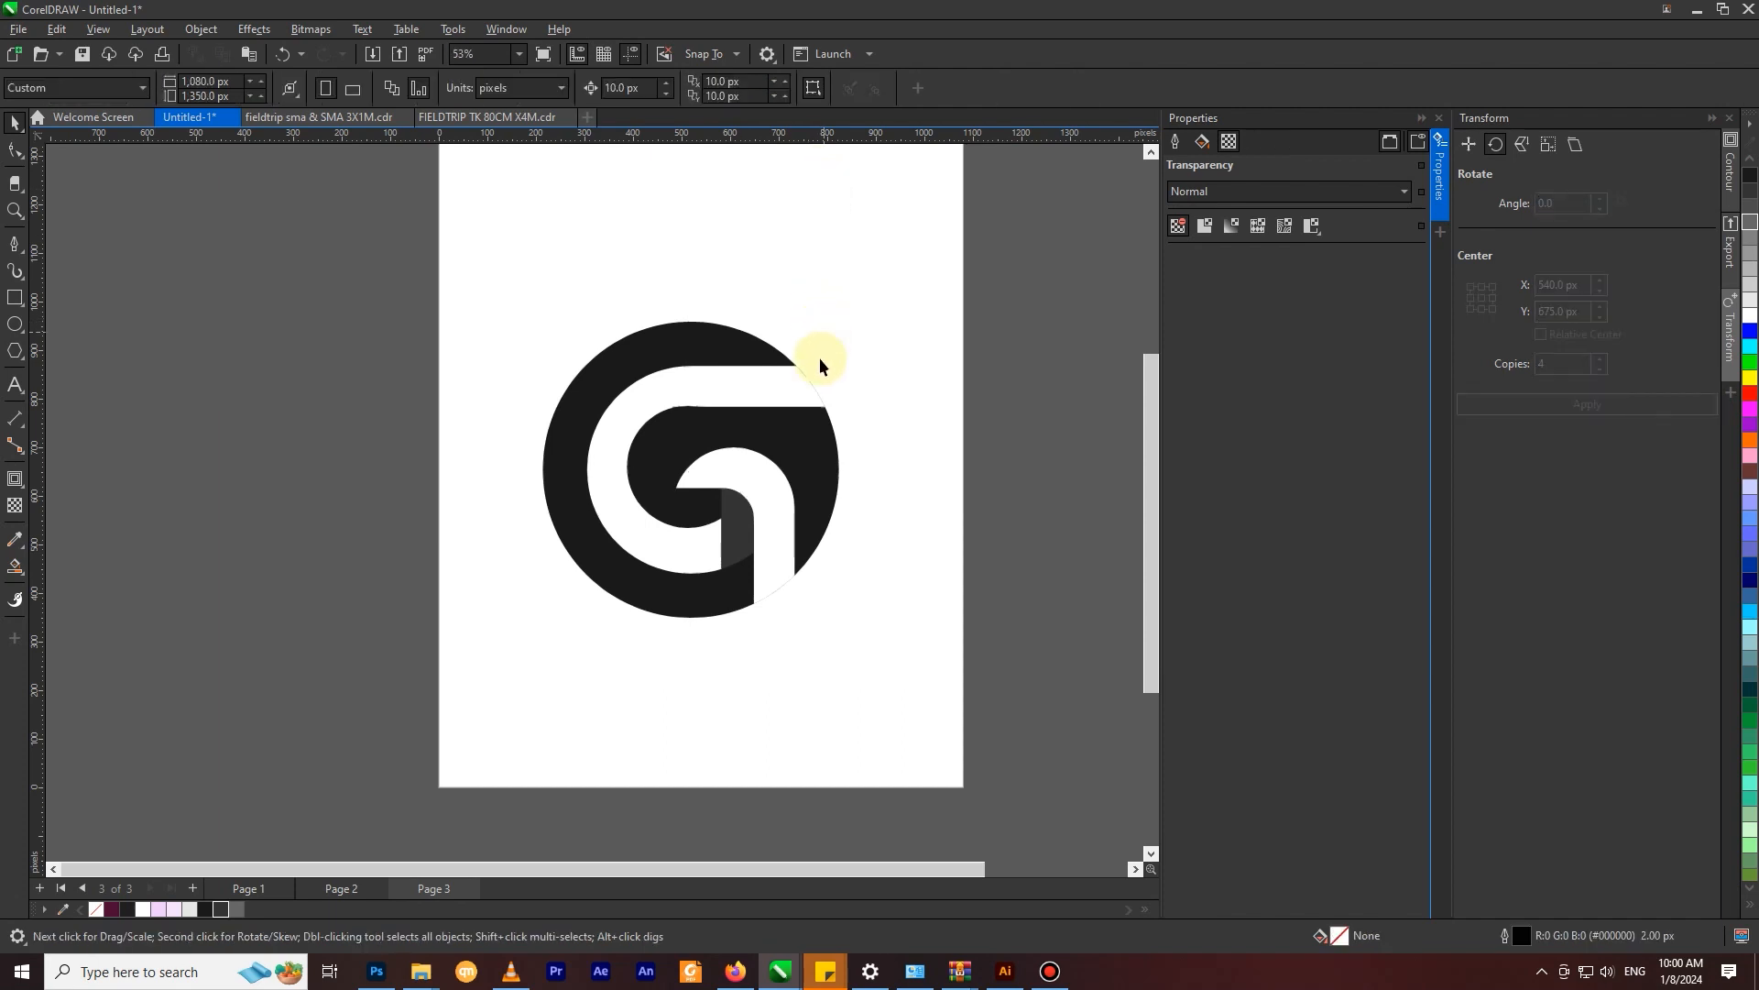
# Step: Move the whole logo slightly higher on the page
pyautogui.moveTo(810, 561); pyautogui.dragTo(819, 494)
pyautogui.click(821, 607)
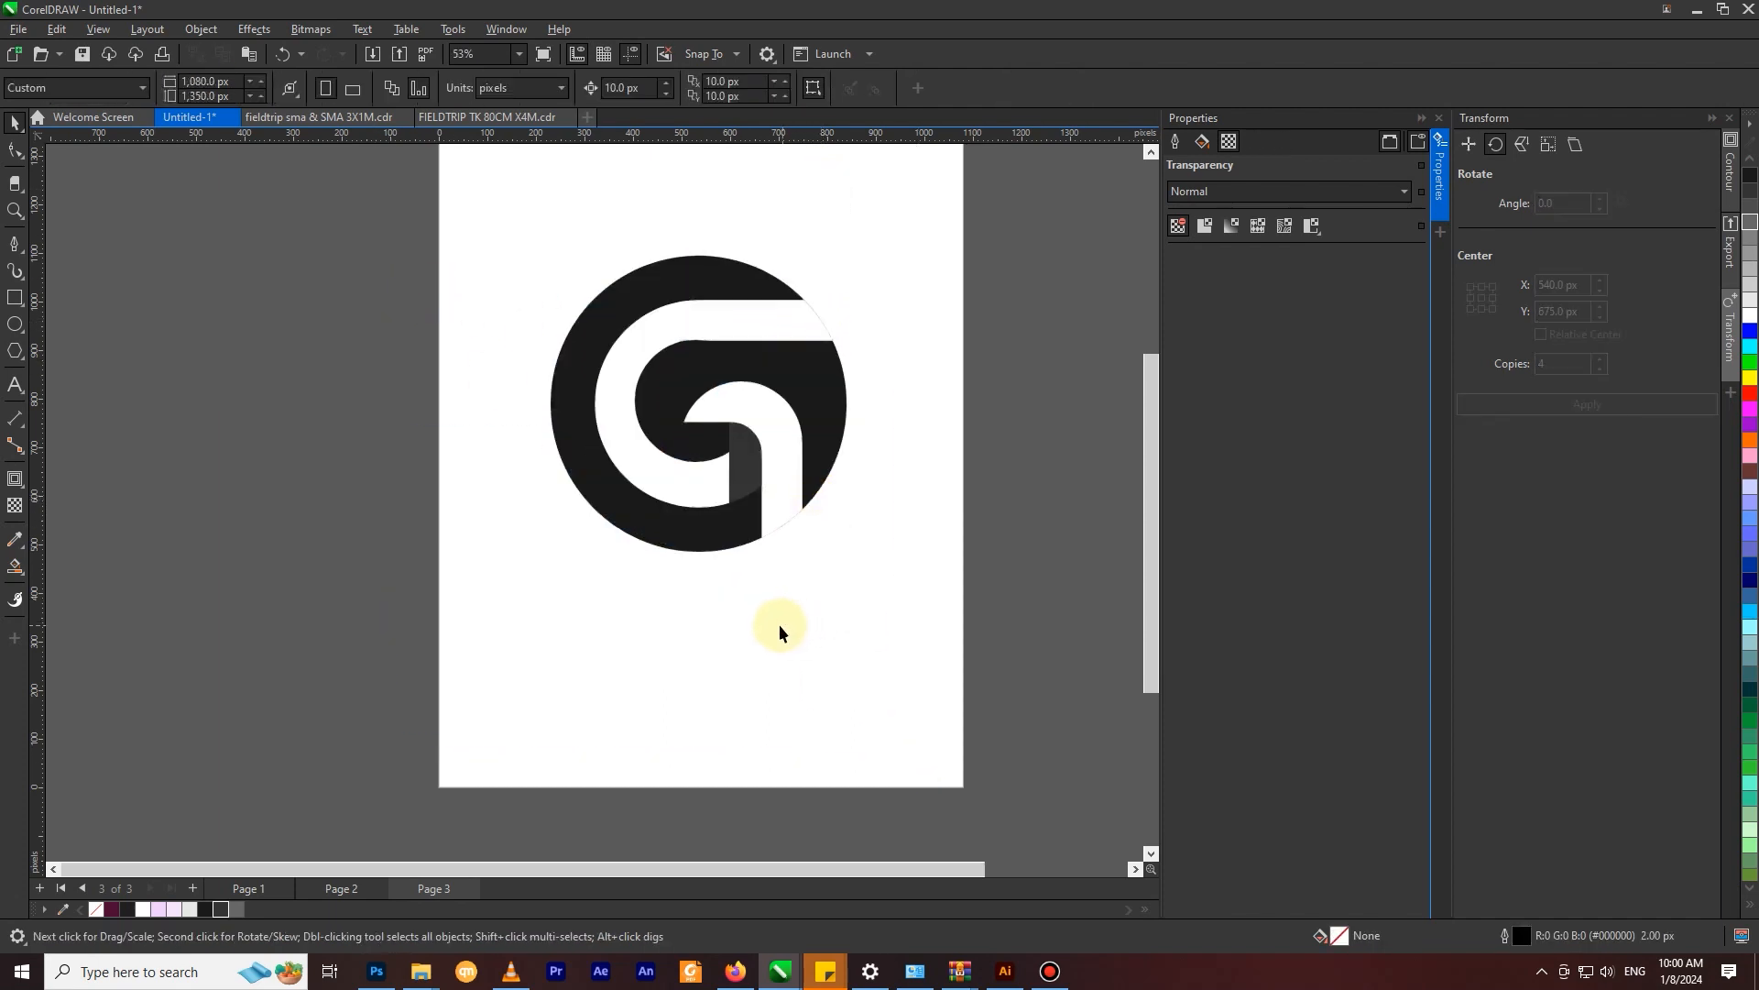
pyautogui.scroll(1, 480, 454)
pyautogui.scroll(1, 480, 454)
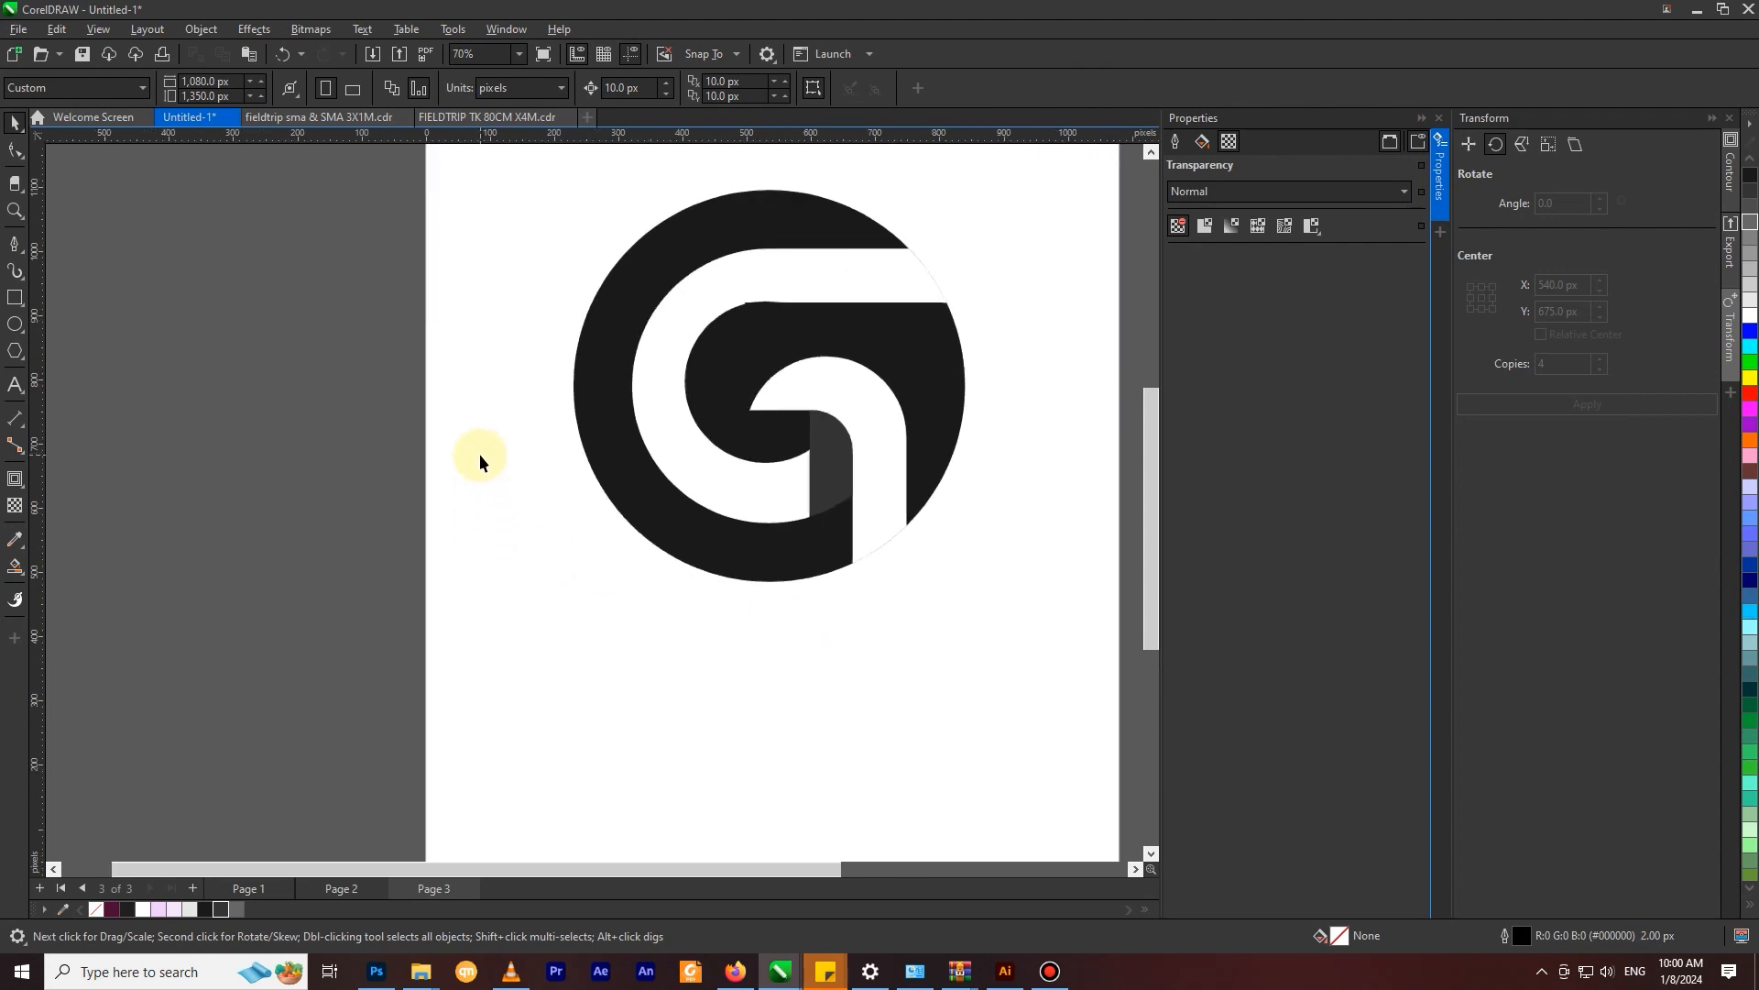